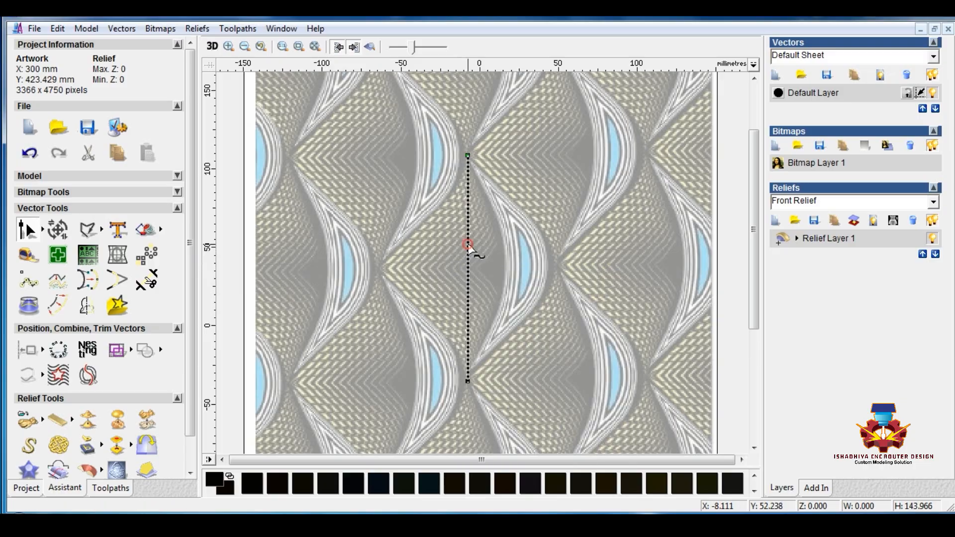
Undo the last move of the vertical line
key("ctrl+z")
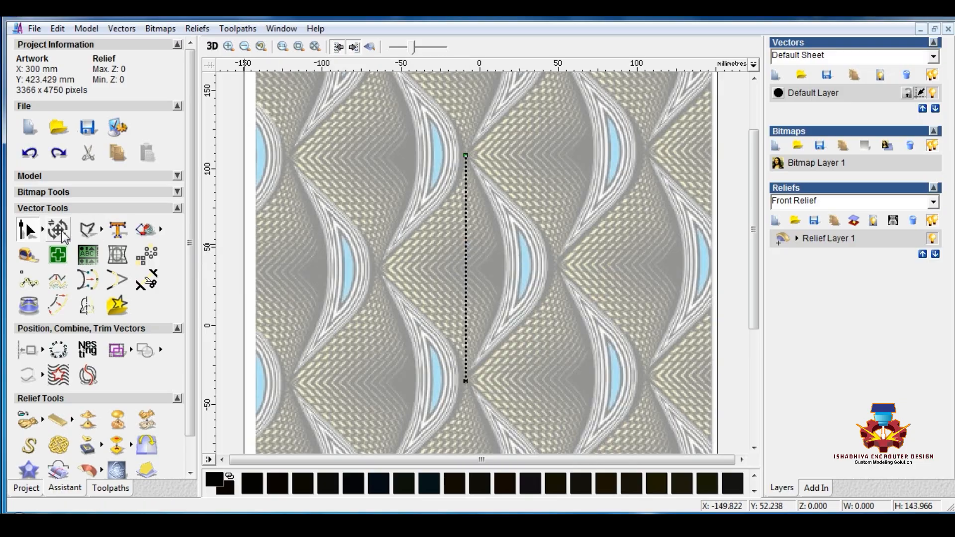
right_click(465, 246)
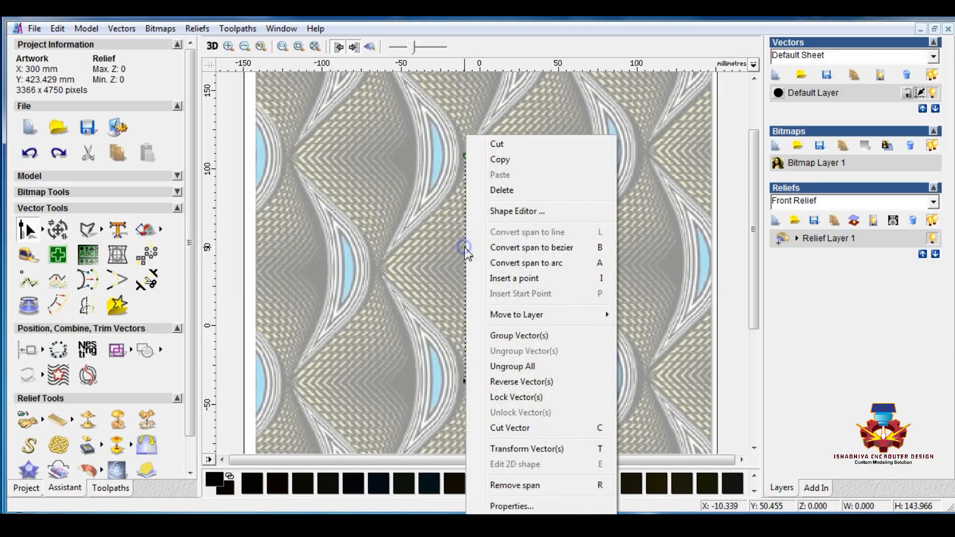
left_click(591, 279)
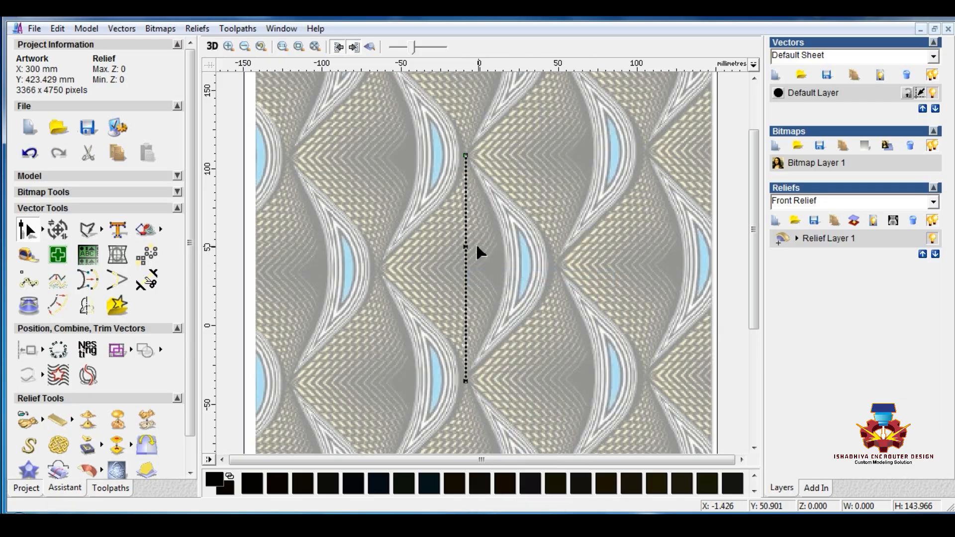
left_click_drag(471, 308, 489, 305)
right_click(467, 277)
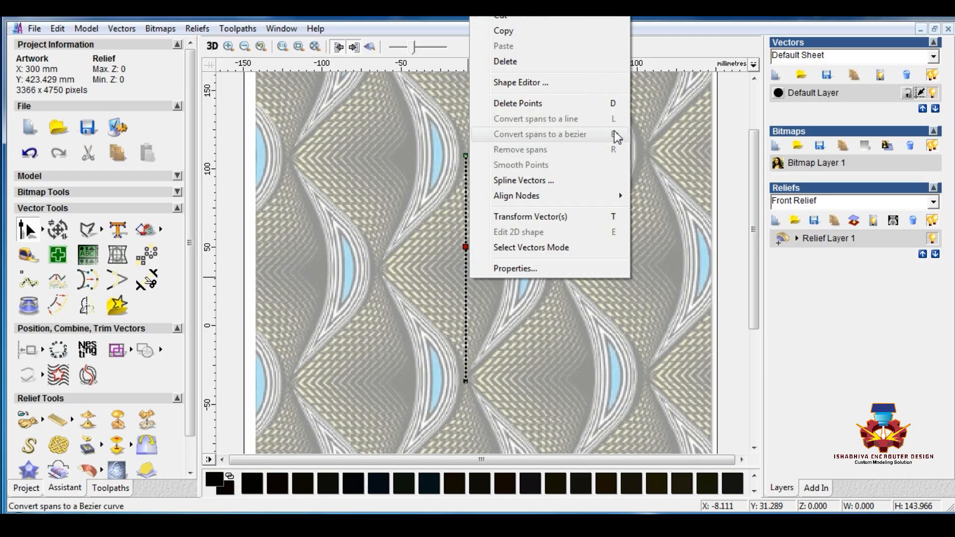
left_click(466, 218)
right_click(466, 216)
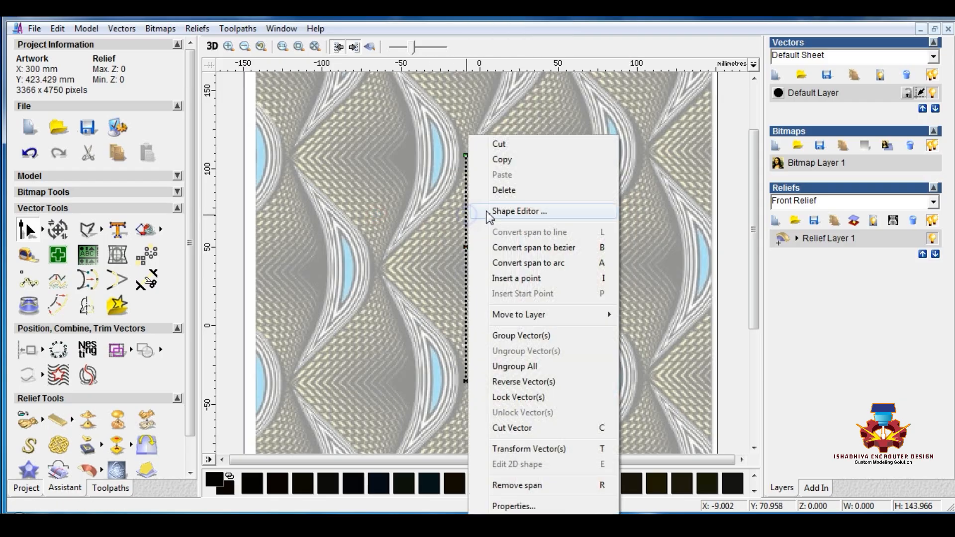
left_click(599, 249)
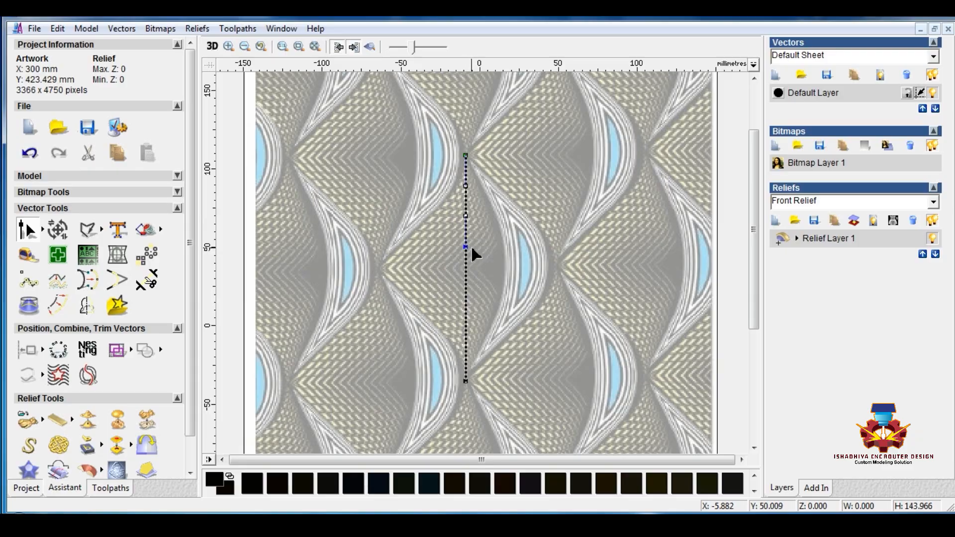
key("d")
Convert the vertical line to a Bezier curve and shift both control points right, bowing it about 23 mm along the crescent's inner edge
right_click(466, 246)
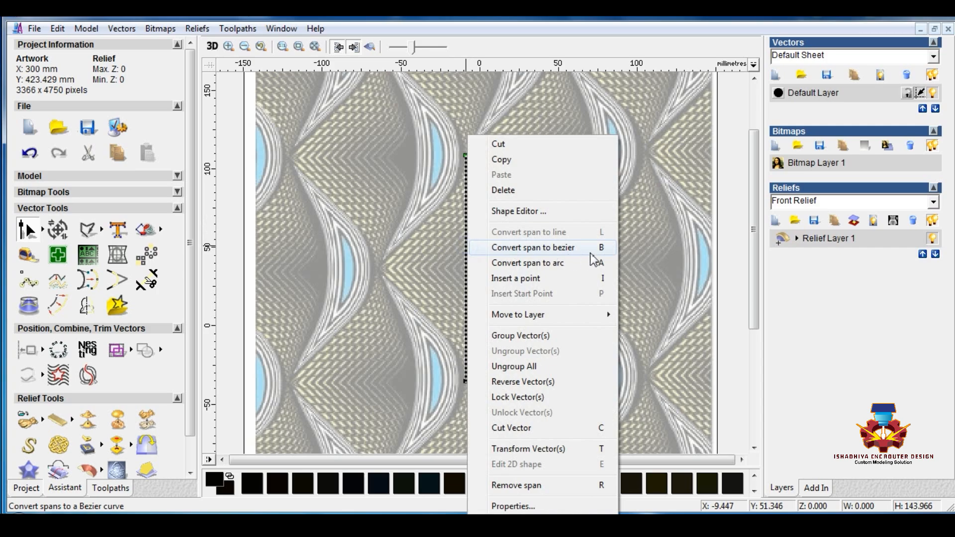
left_click(559, 247)
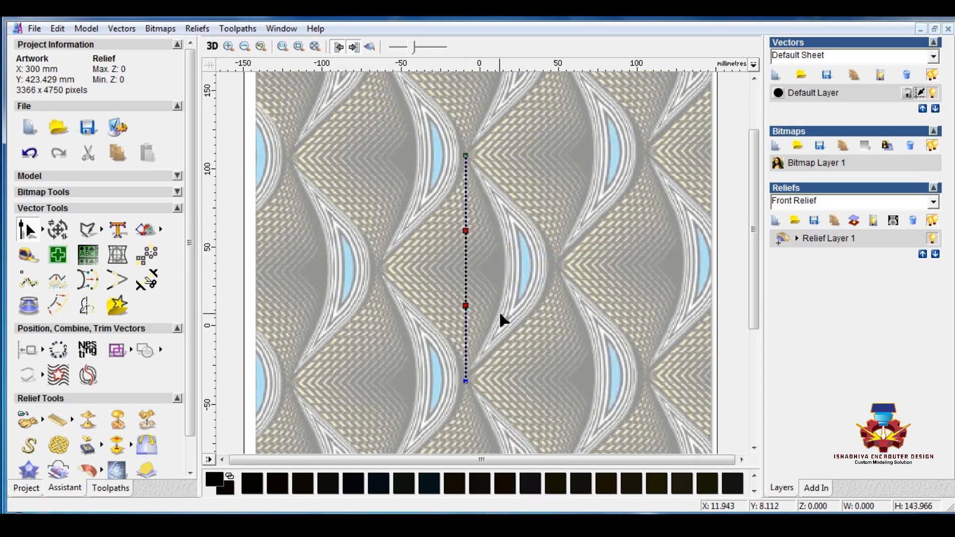
key("Right")
key("Right")
key("Right")
key("Right")
key("Right")
key("Right")
key("Right")
key("Right")
key("Right")
key("Right")
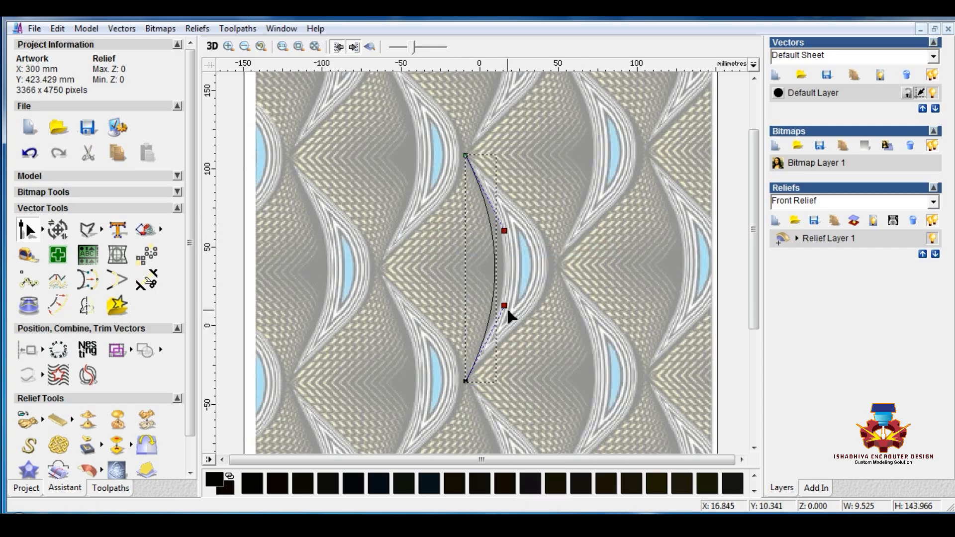
key("Left")
key("Left")
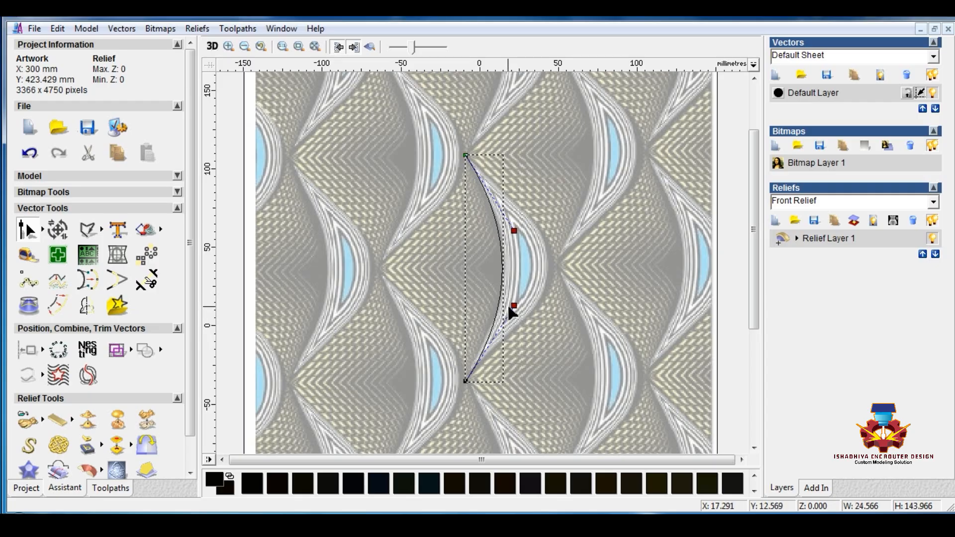
left_click(533, 291)
right_click(538, 287)
left_click(528, 261)
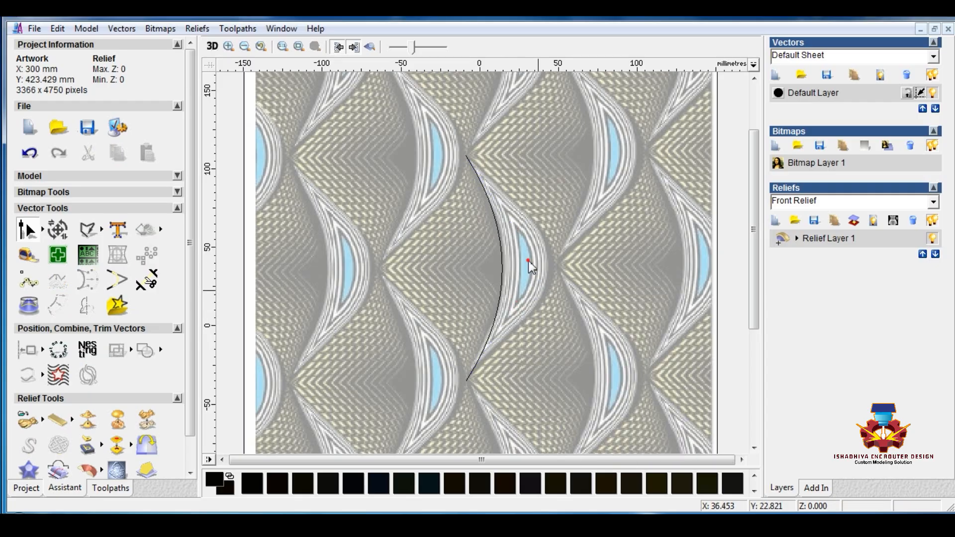
Copy the inner-edge curve and paste a duplicate in the same place
left_click(492, 319)
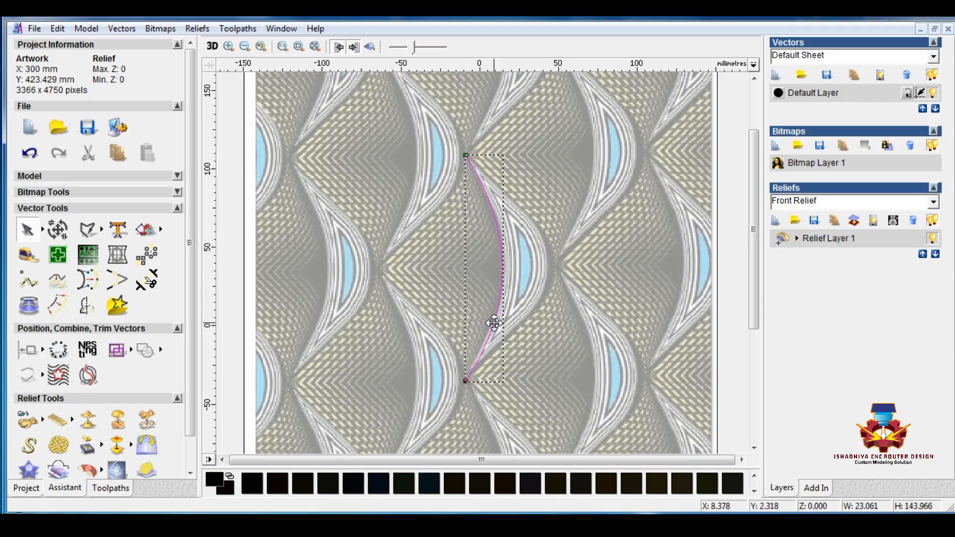
right_click(495, 324)
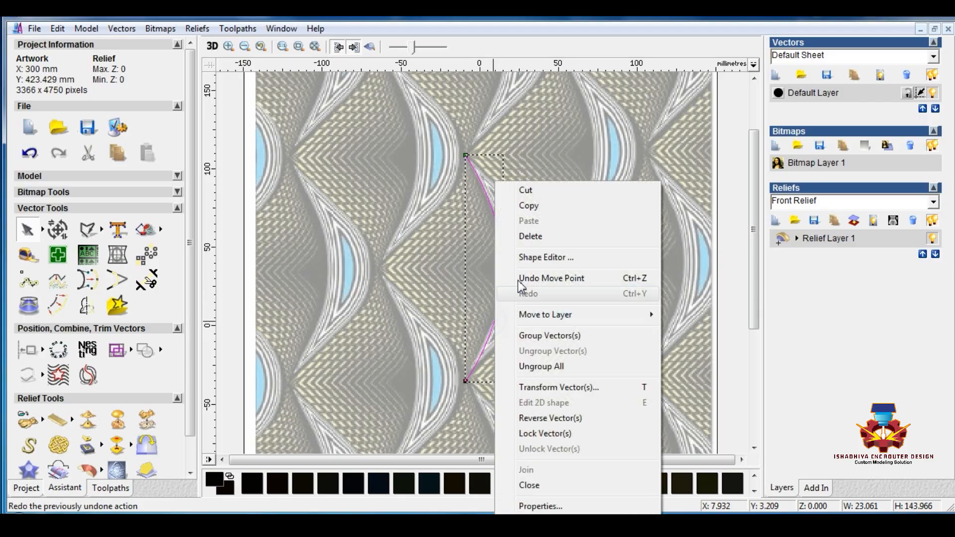
left_click(525, 206)
right_click(488, 251)
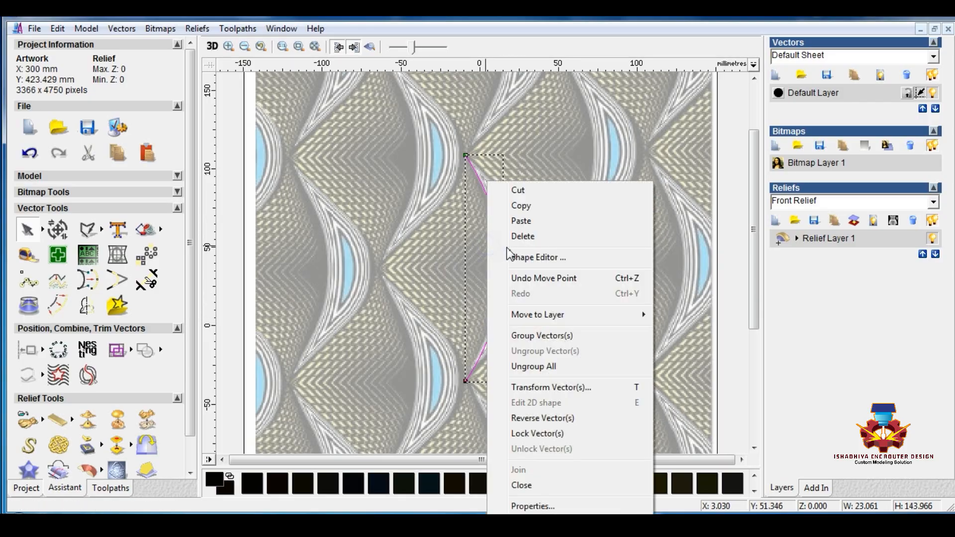
left_click(520, 221)
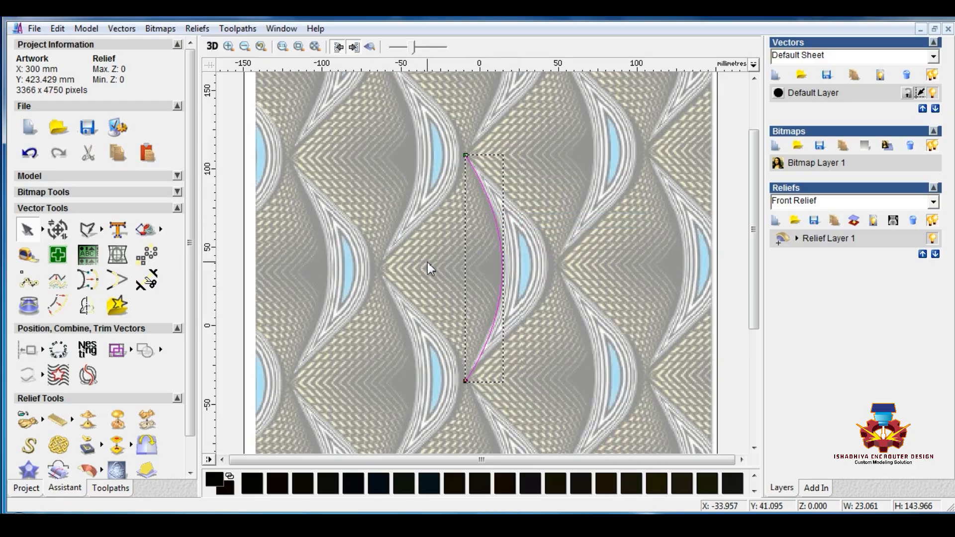
Shift both control points of the duplicate curve right until it bows about 54 mm around the crescent's outer edge
left_click(43, 226)
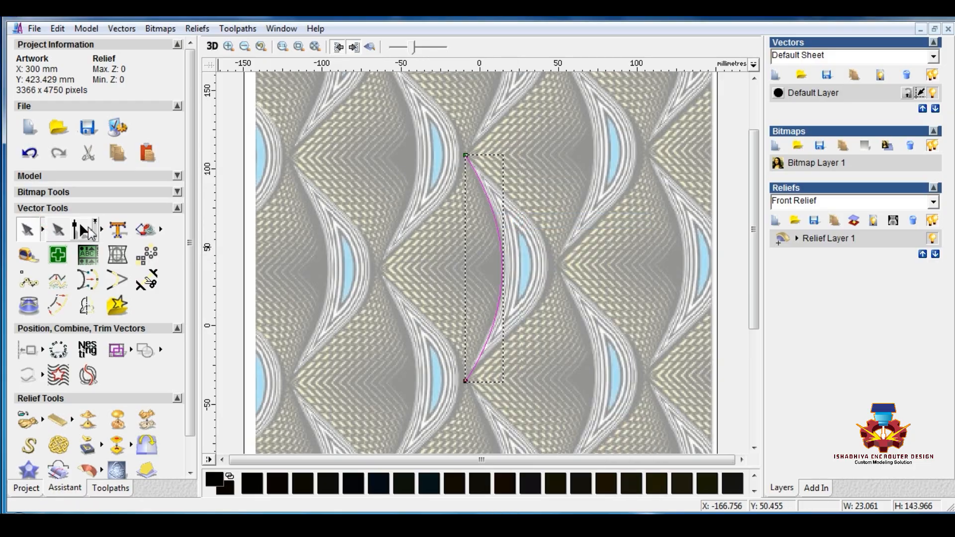
left_click(86, 227)
left_click_drag(461, 223, 489, 253)
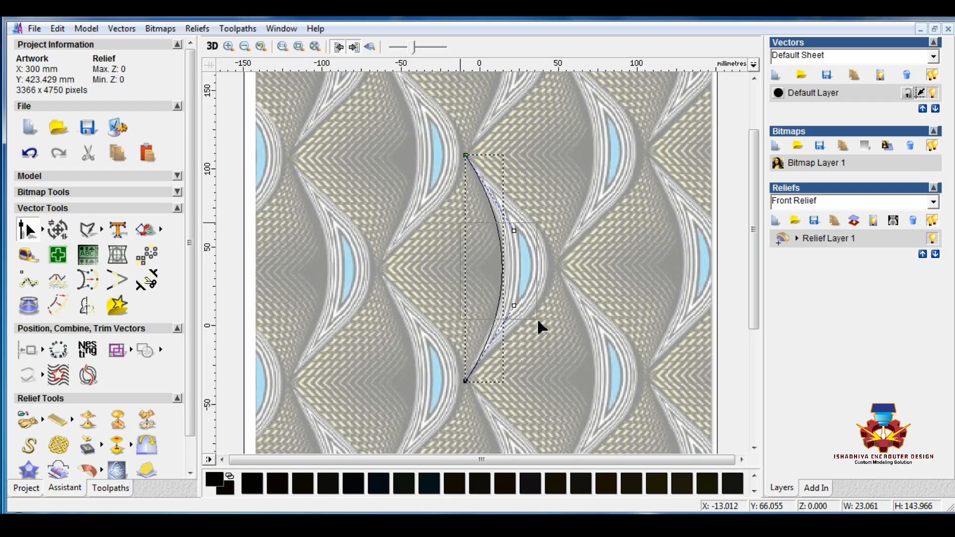
left_click_drag(538, 319, 538, 319)
key("Right")
key("Right")
key("Right")
key("Right")
key("Right")
key("Right")
key("Right")
key("Right")
key("Right")
key("Right")
key("Right")
key("Right")
key("Right")
key("Right")
key("Right")
key("Right")
key("Right")
key("Right")
key("Right")
key("Right")
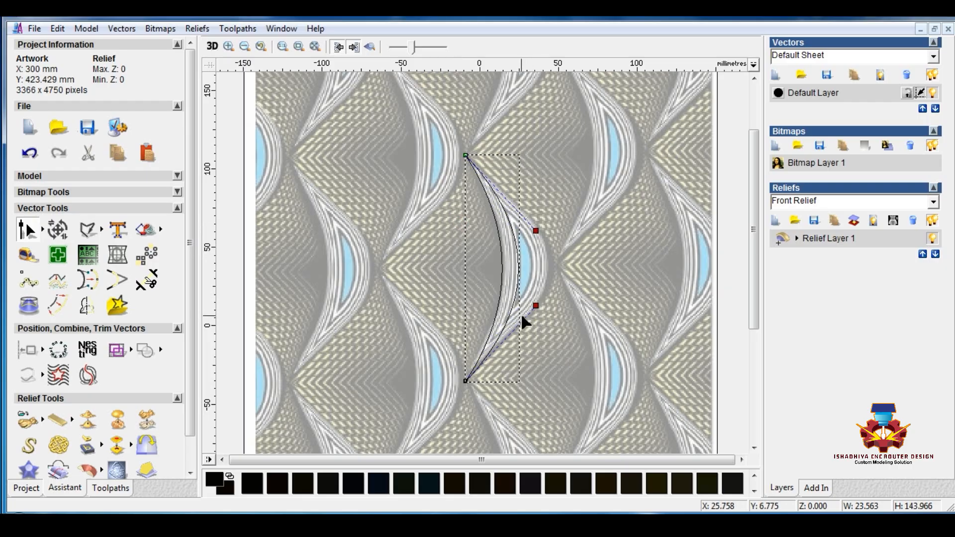
key("Right")
key("Right")
key("Right")
key("Right")
key("Right")
key("Right")
key("Right")
key("Right")
key("Right")
key("Right")
key("Right")
key("Right")
key("Right")
key("Right")
key("Right")
key("Right")
key("Right")
key("Right")
key("Right")
key("Right")
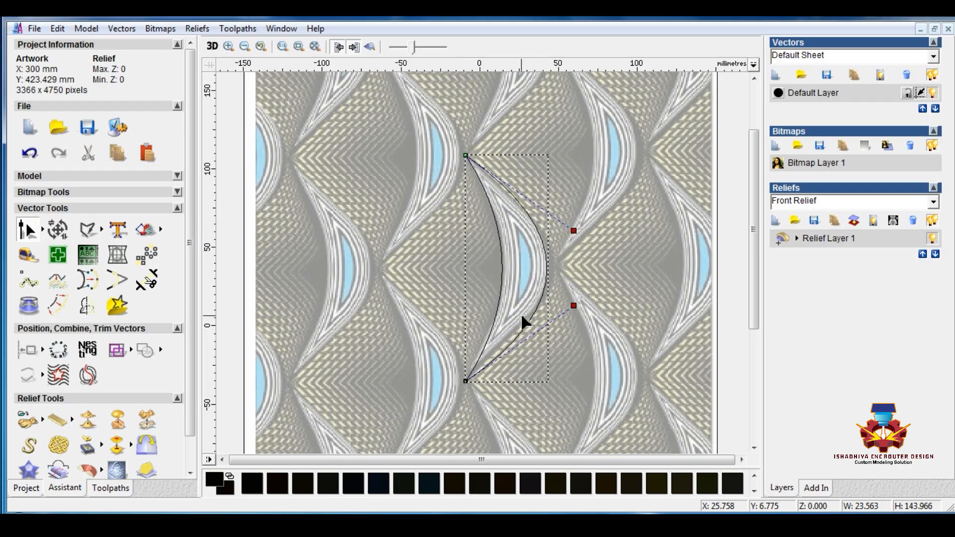
key("Right")
key("Right")
key("Right")
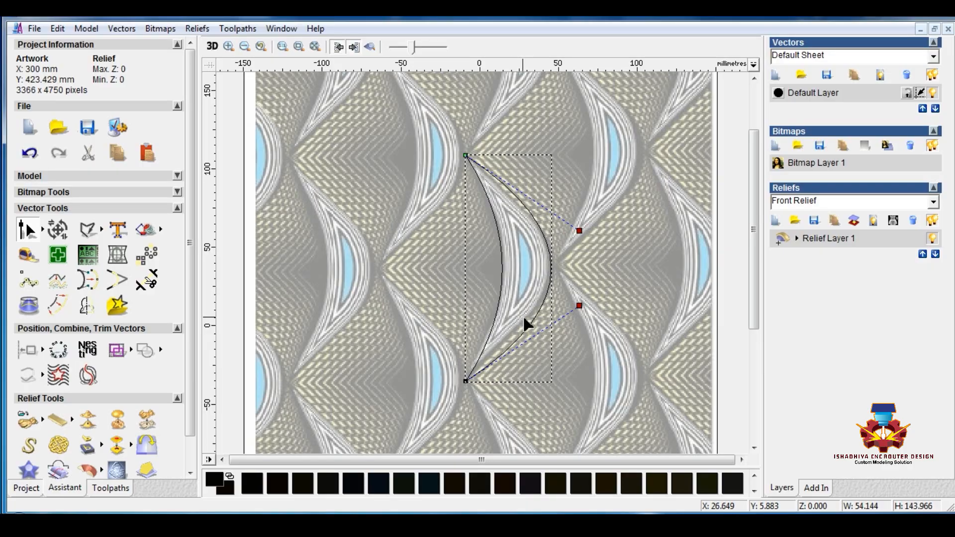
left_click_drag(484, 370, 447, 397)
Draw a horizontal straight polyline about 104 mm long across the middle of the crescent
left_click(101, 230)
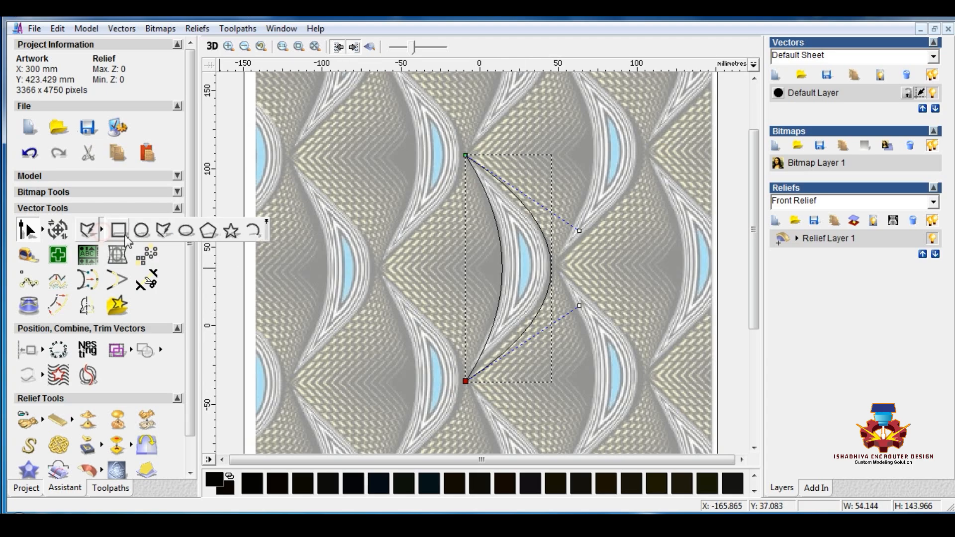
left_click(164, 231)
left_click(407, 280)
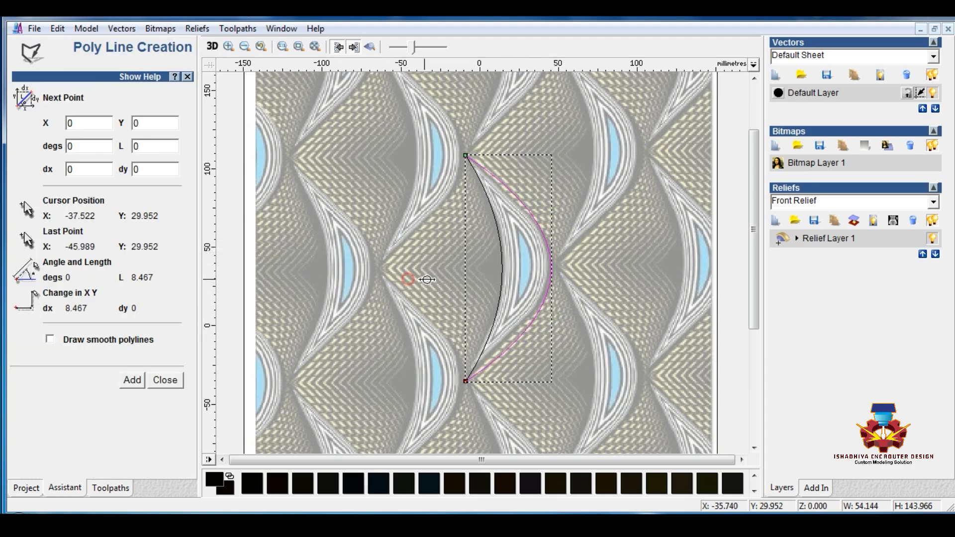
left_click(571, 279)
right_click(570, 267)
Align the horizontal line to the centre of the inner-edge curve
left_click(518, 279)
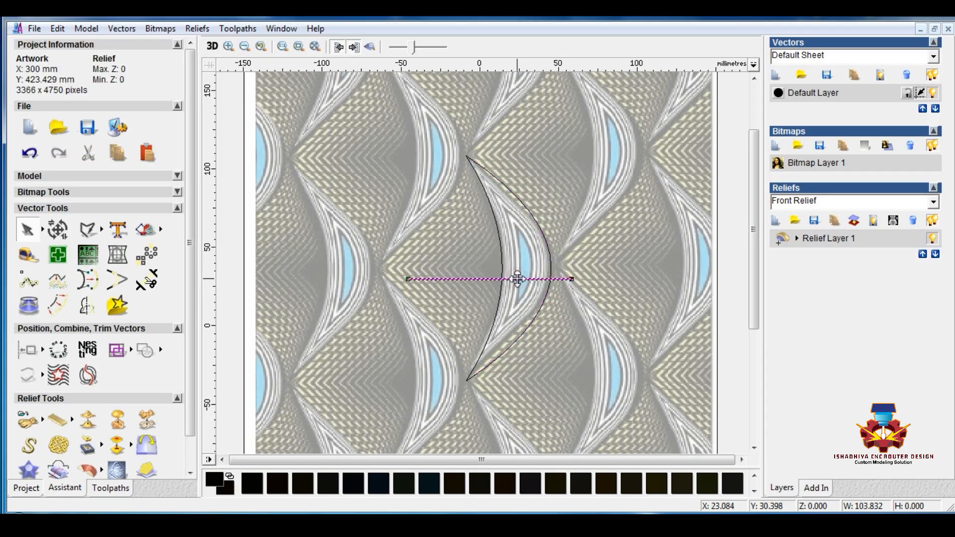
left_click(502, 259, "shift")
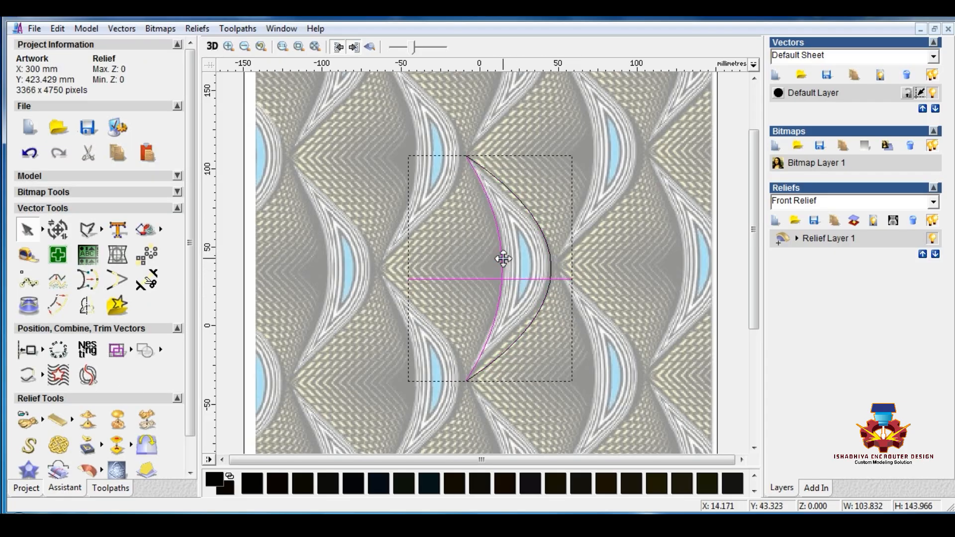
left_click(42, 350)
left_click(194, 350)
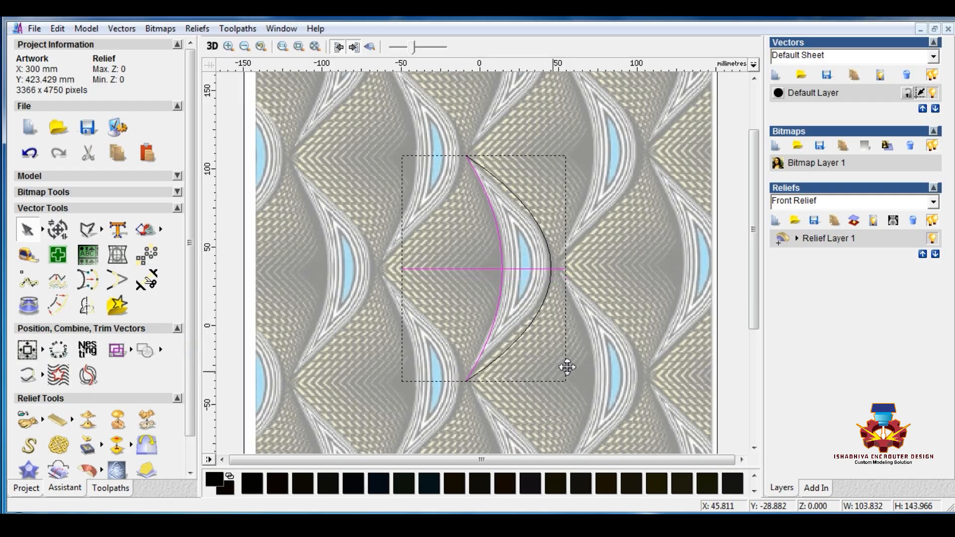
Insert a point on the outer curve where the horizontal centre line crosses it
left_click(520, 338)
double_click(519, 337)
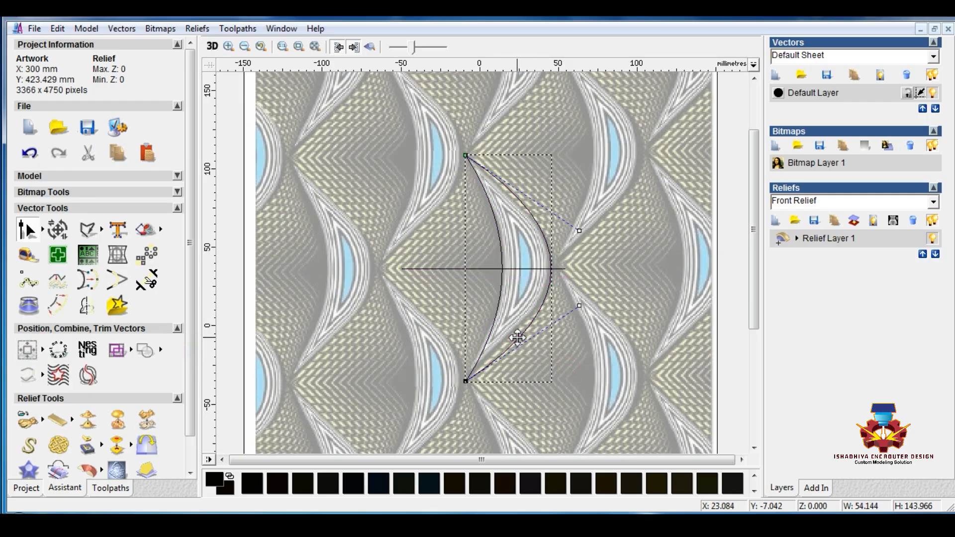
right_click(551, 269)
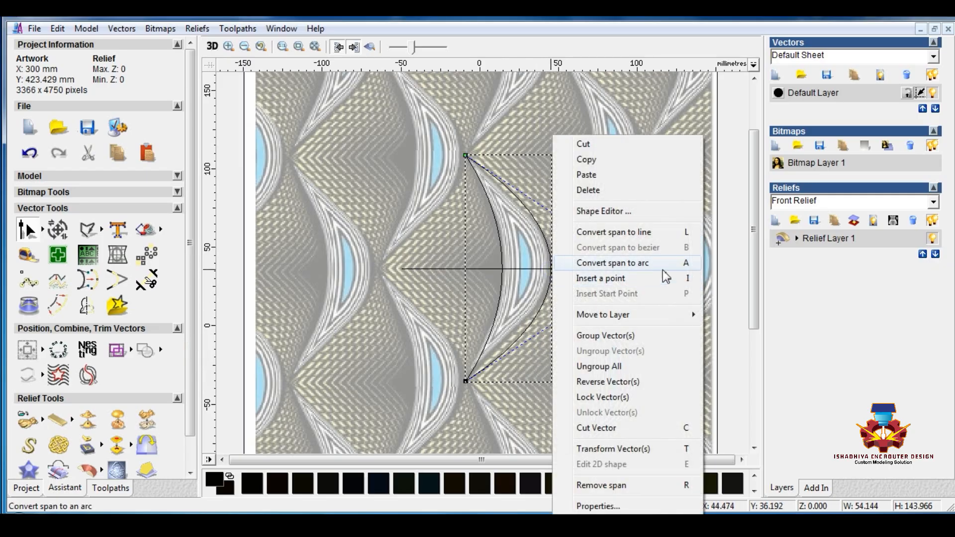
left_click(685, 277)
Nudge the inserted point upward so it sits exactly on the horizontal centre line
scroll(554, 277, "up", 2)
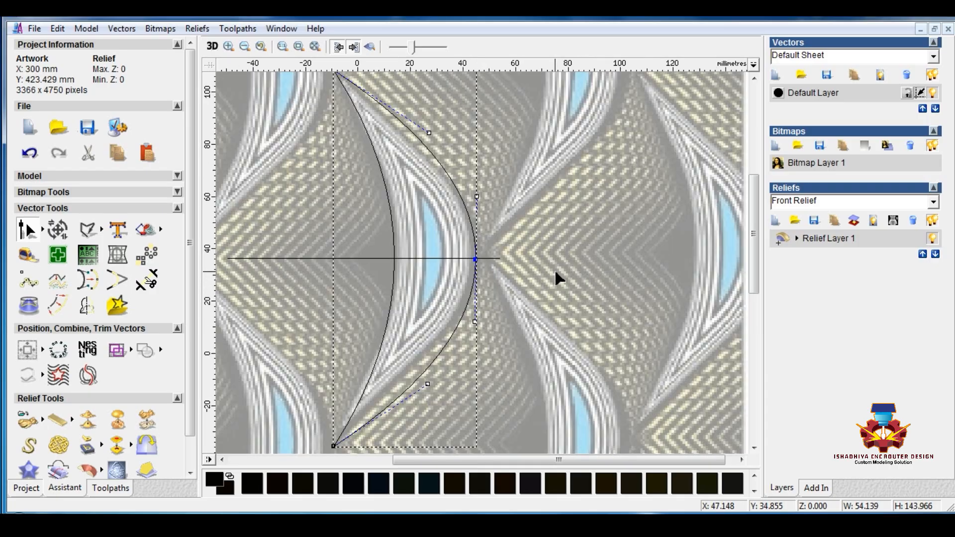
scroll(514, 251, "up", 2)
scroll(551, 281, "up", 2)
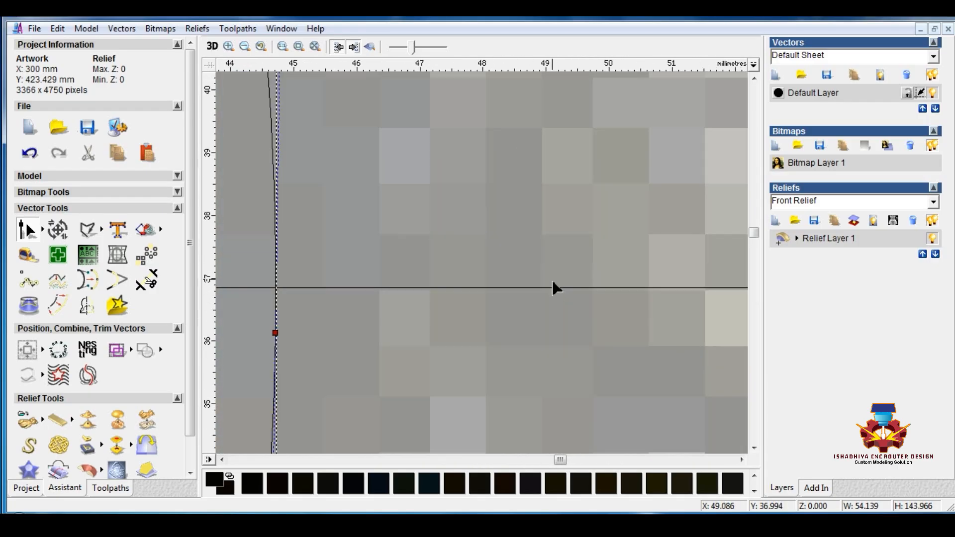
key("Up")
key("Up")
key("Up")
key("Up")
key("Up")
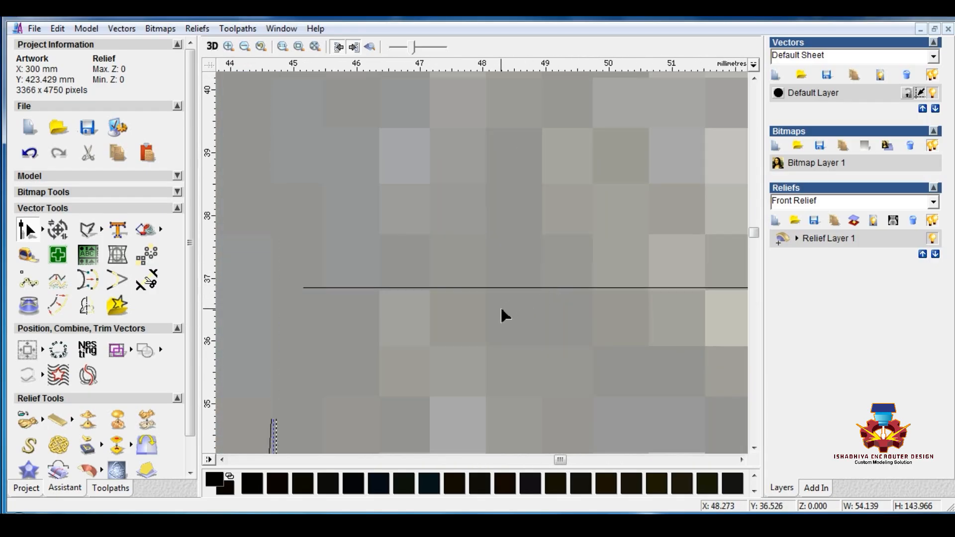
scroll(475, 317, "down", 7)
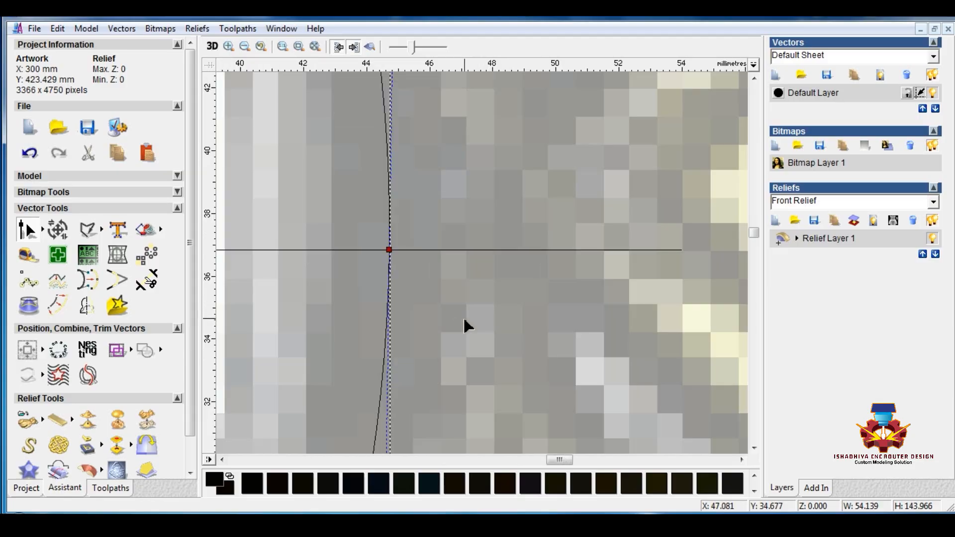
scroll(508, 247, "up", 1)
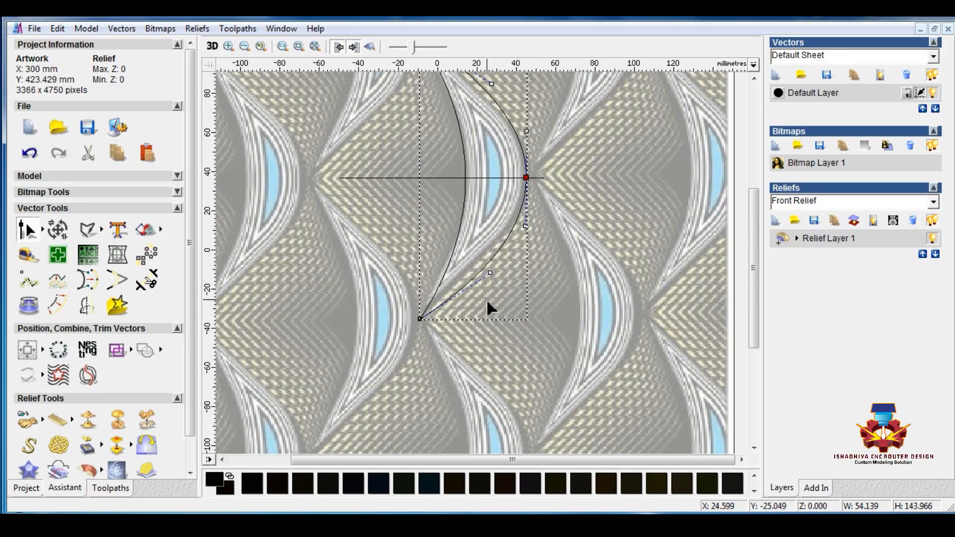
Nudge the outer curve's lower control handle upward and slightly left so the lower span follows the crescent's outer edge
left_click(491, 273)
key("Up")
key("Up")
key("Up")
key("Up")
key("Up")
key("Up")
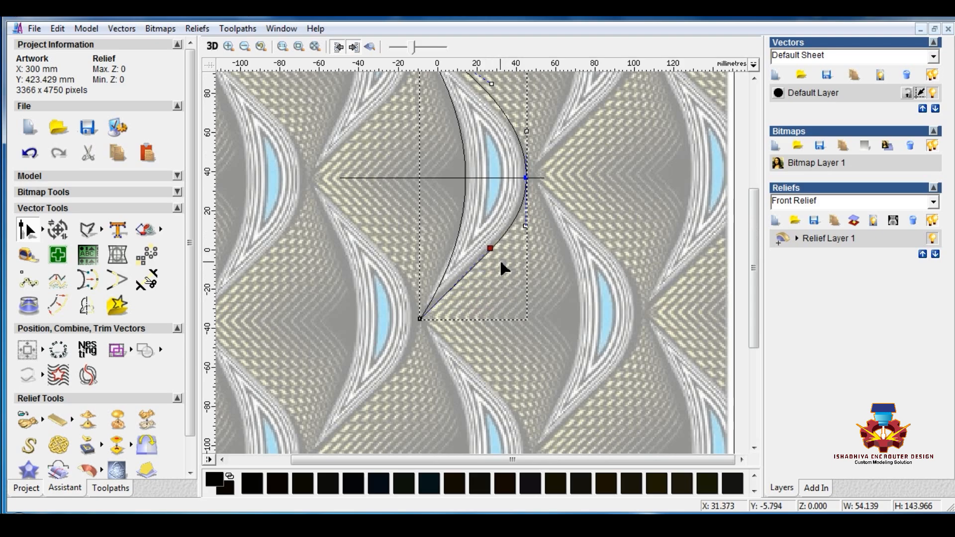
key("Up")
key("Up")
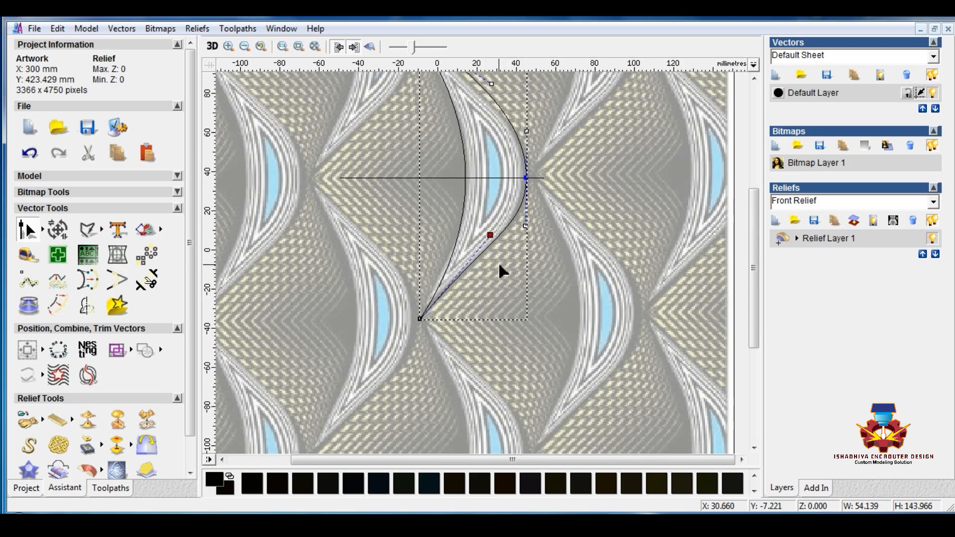
key("Down")
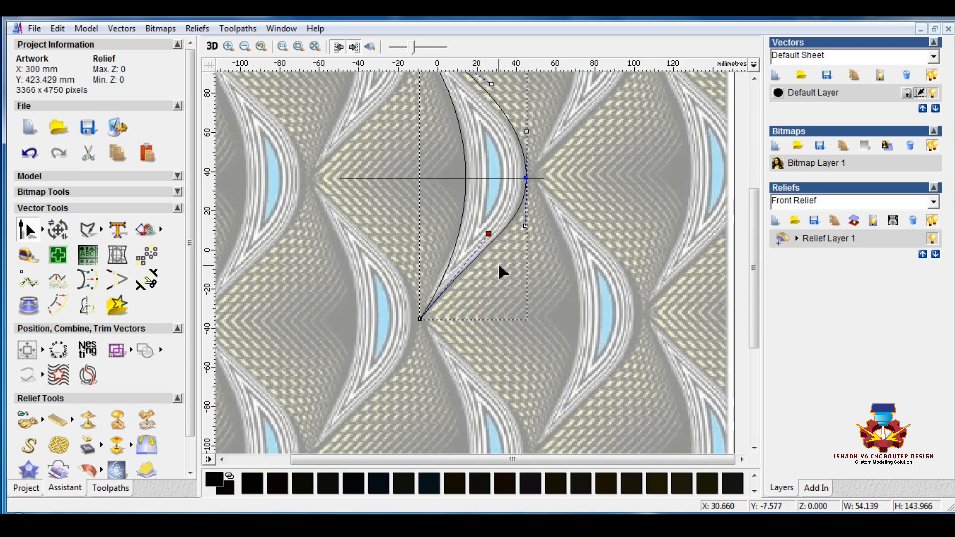
key("Left")
key("Left")
scroll(497, 282, "down", 1)
scroll(491, 269, "up", 1)
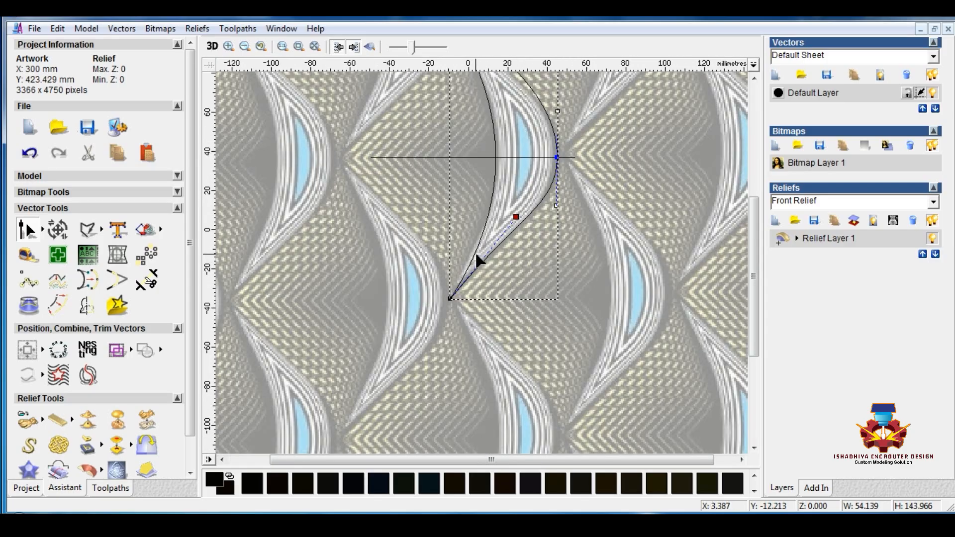
Insert a point on the inner-edge curve where the horizontal centre line crosses it
left_click(477, 254)
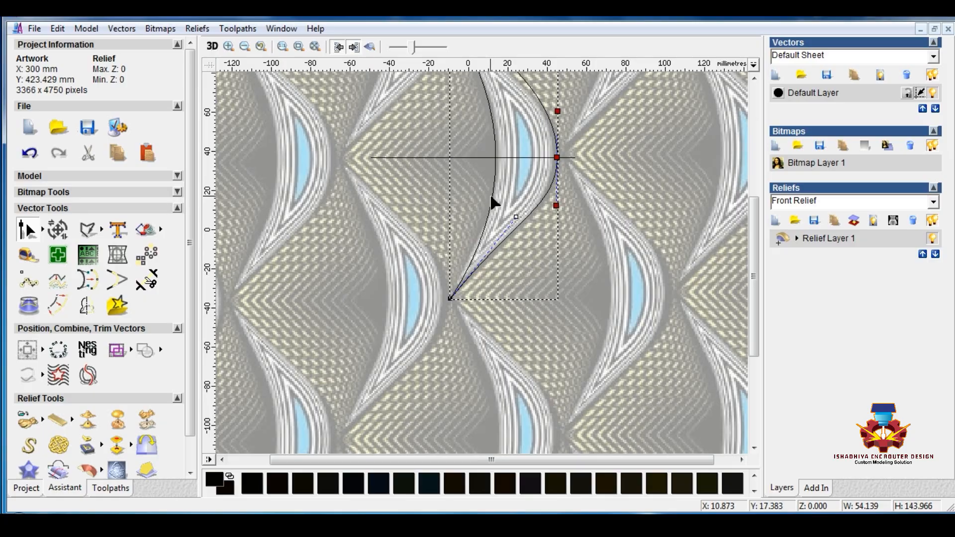
scroll(492, 202, "up", 1)
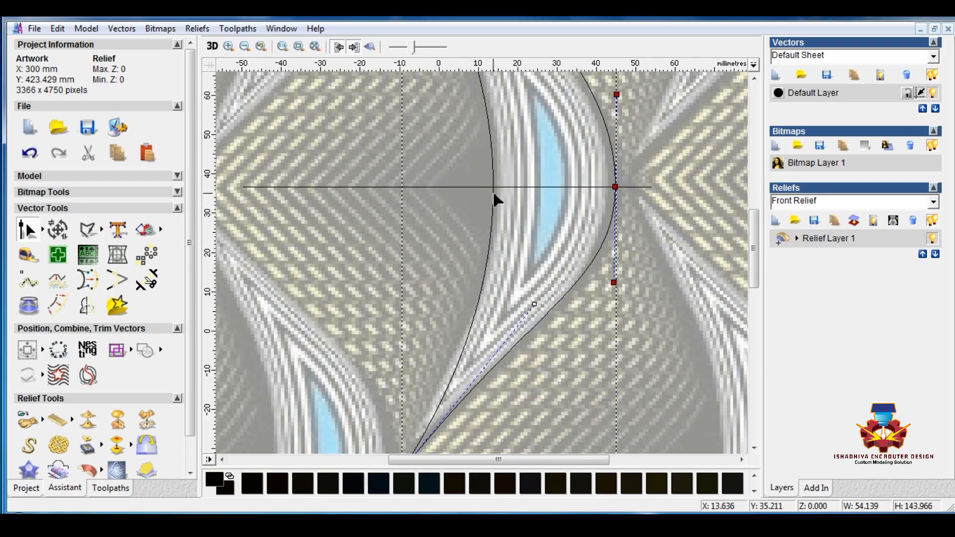
scroll(494, 199, "up", 2)
scroll(487, 269, "up", 1)
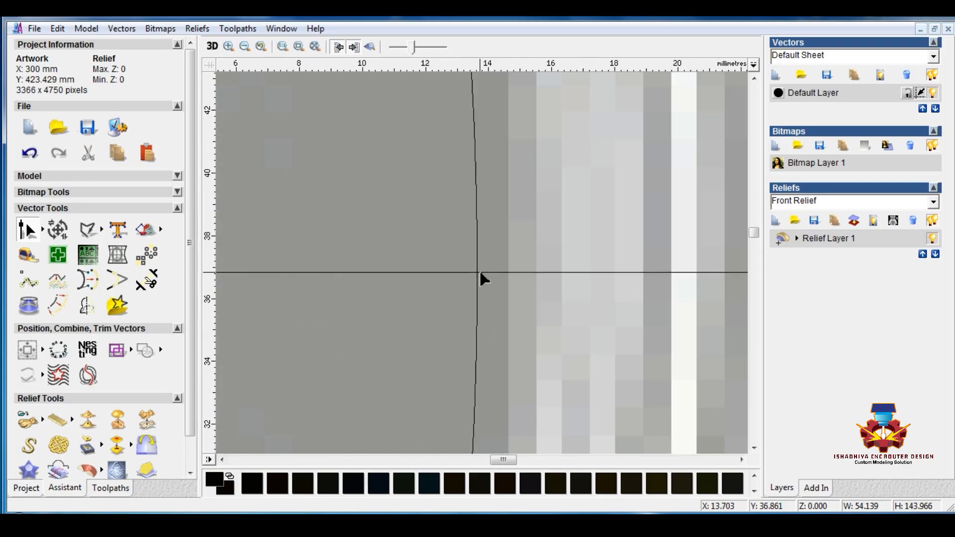
left_click(478, 274)
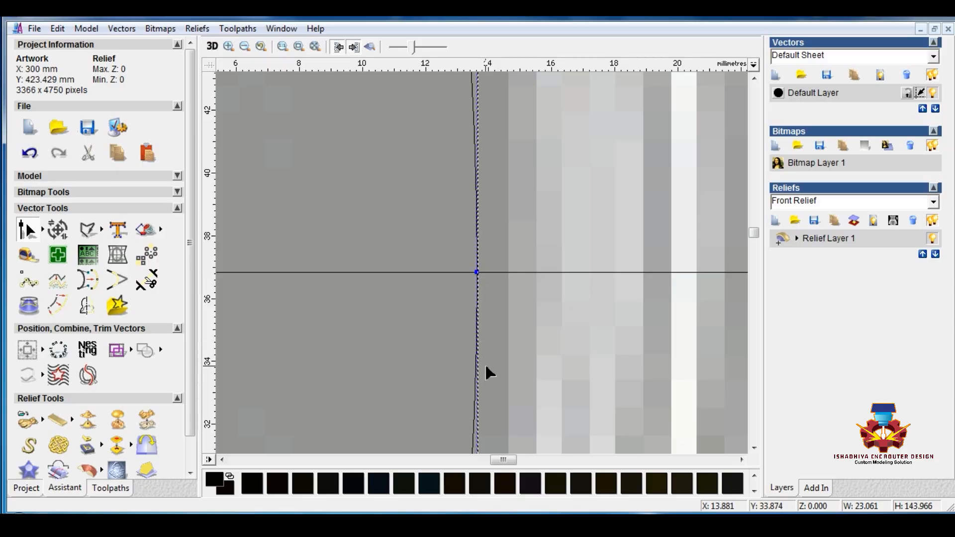
scroll(478, 360, "down", 5)
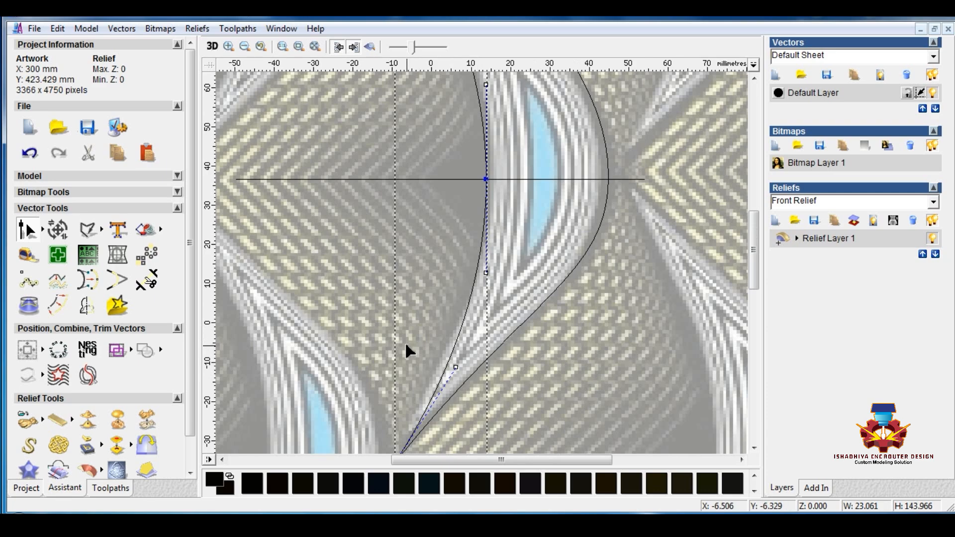
Nudge the control handle near the inner curve's lower tip left and slightly down to follow the crescent's inner edge
key("Left")
key("Left")
key("Left")
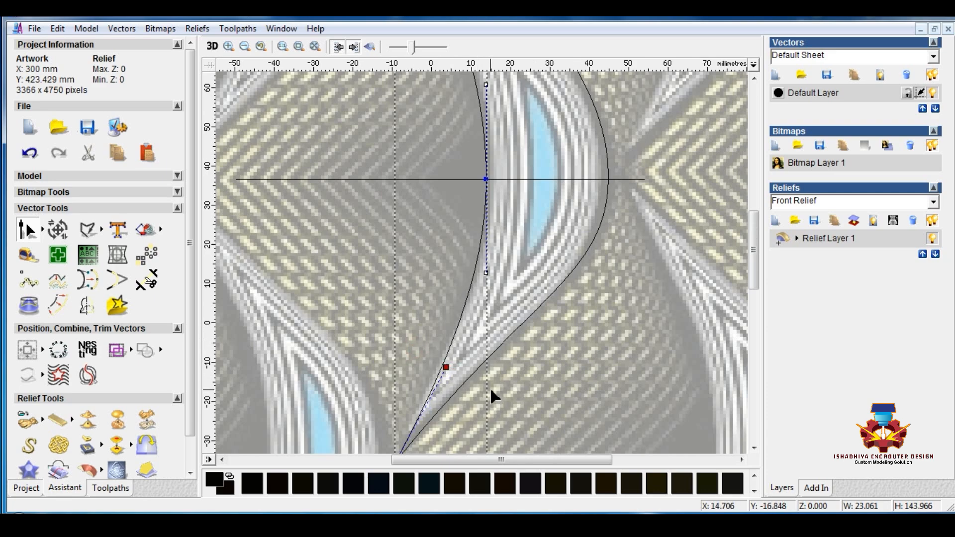
key("Left")
key("Left")
key("Left")
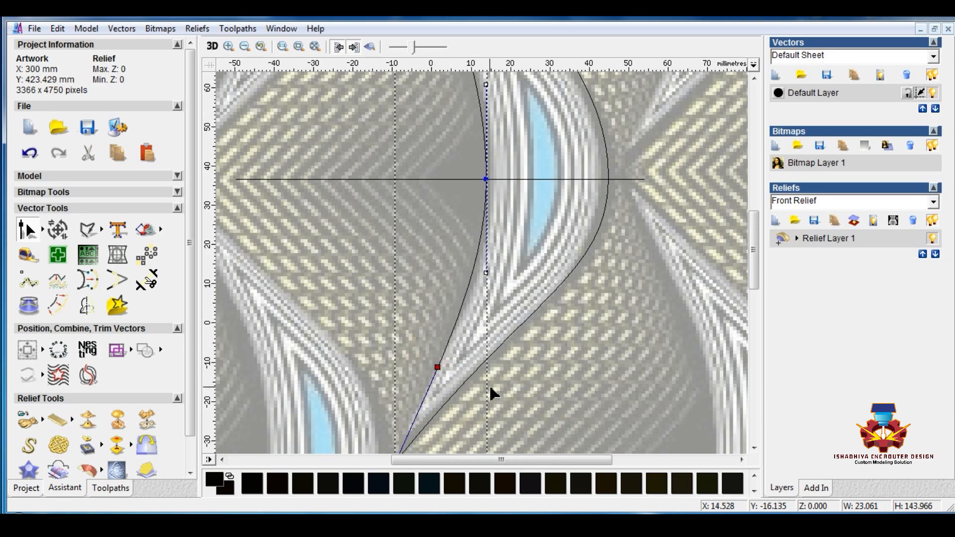
key("Left")
key("Down")
key("Left")
key("Down")
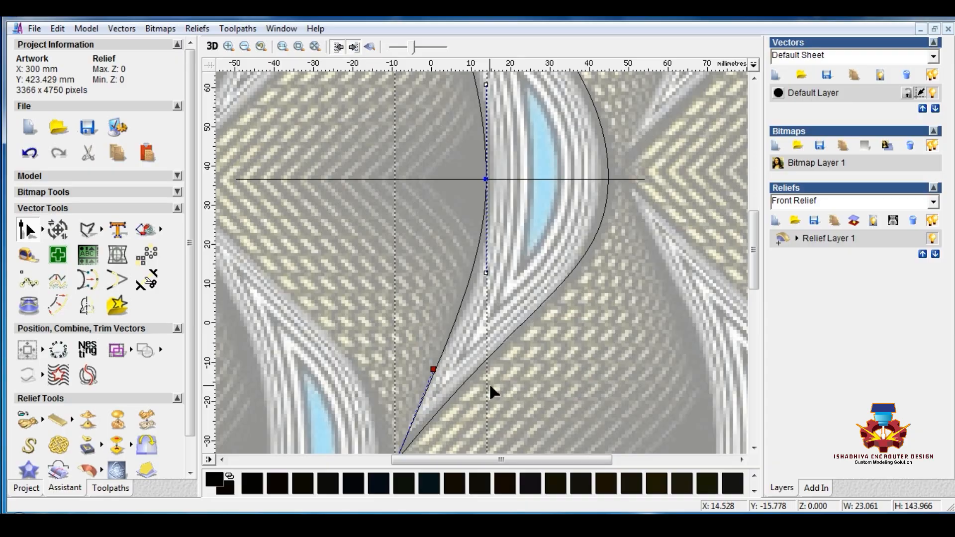
key("Left")
Nudge the lower handle of the inner curve's middle point downward to refine the bend, and deselect the curve
left_click_drag(453, 250, 521, 286)
key("Down")
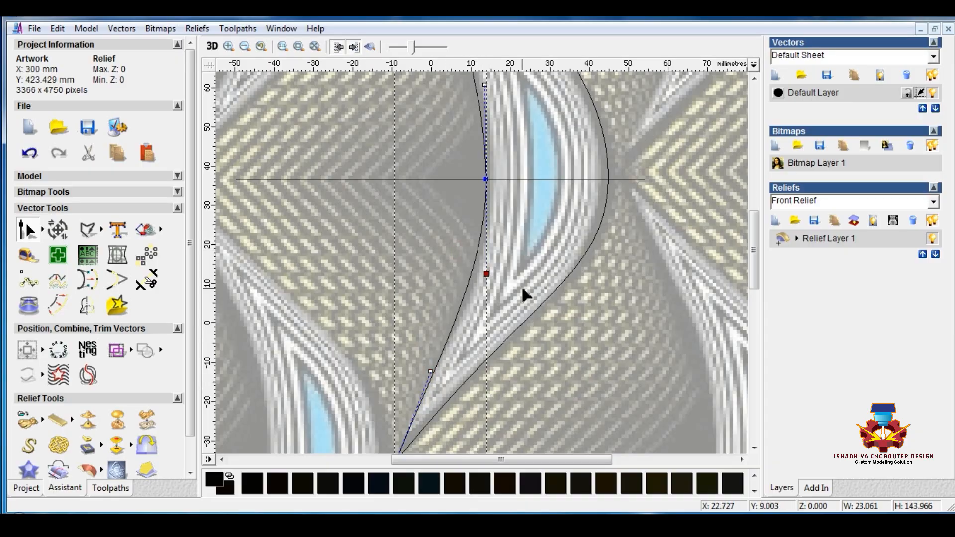
key("Down")
key("Left")
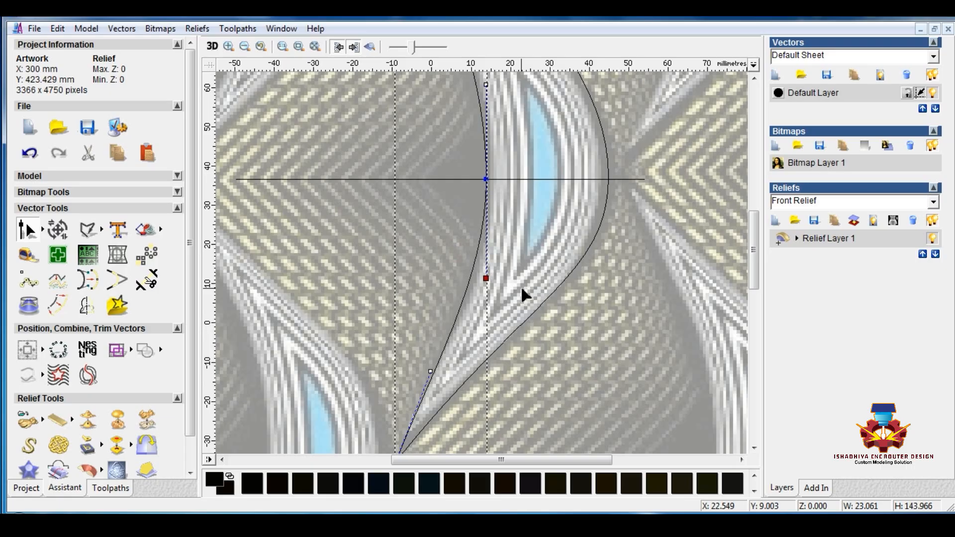
key("Down")
key("Down")
scroll(502, 309, "down", 2)
left_click(523, 324)
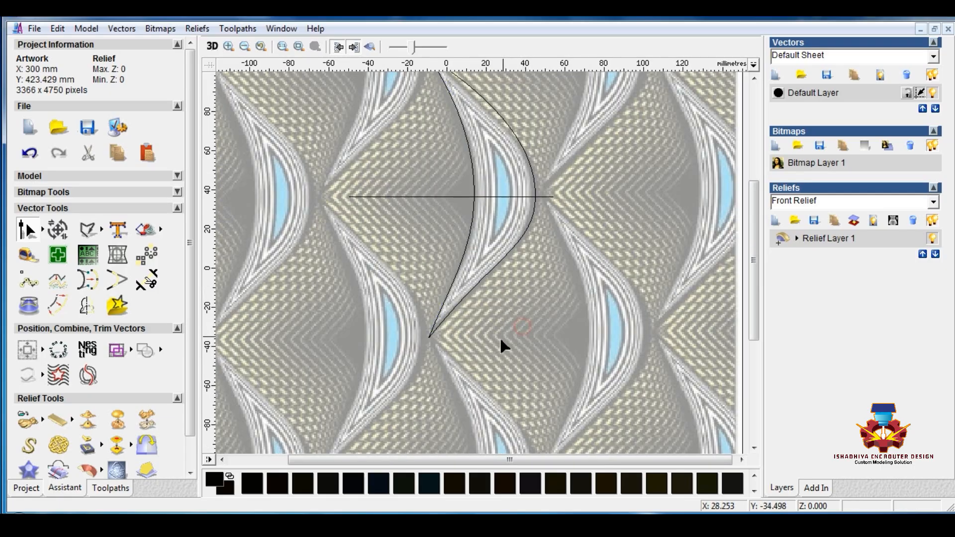
Trim away the inner and outer curve segments above the horizontal centre line
left_click(147, 280)
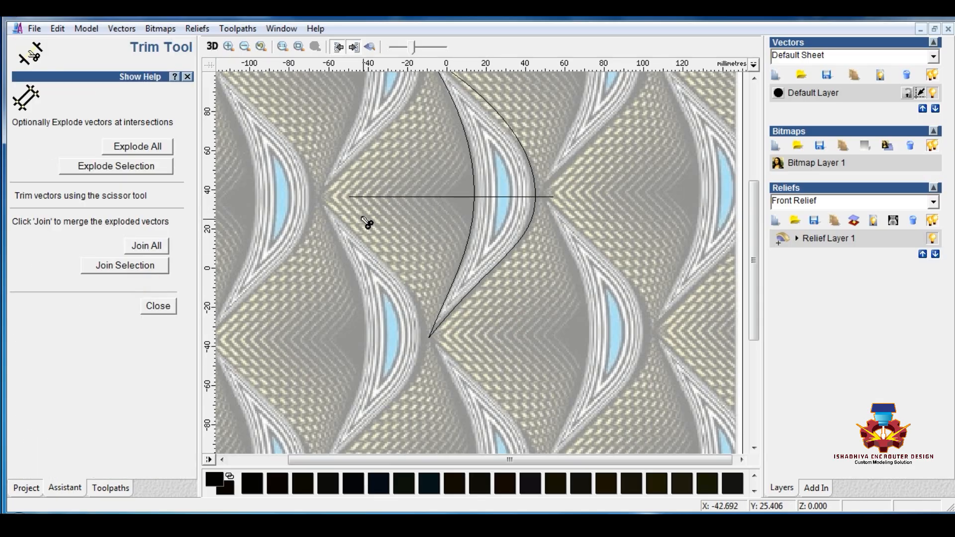
left_click(474, 183)
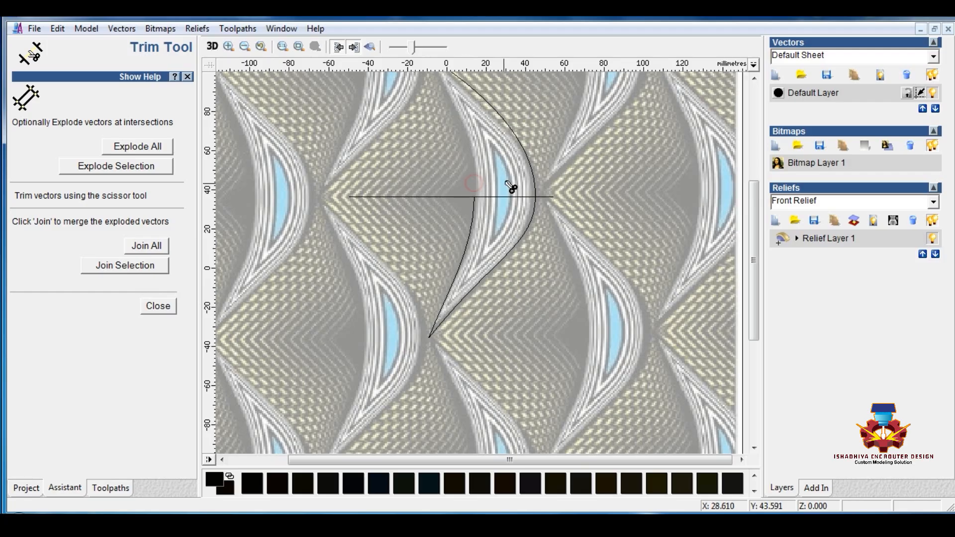
left_click(535, 189)
left_click(154, 304)
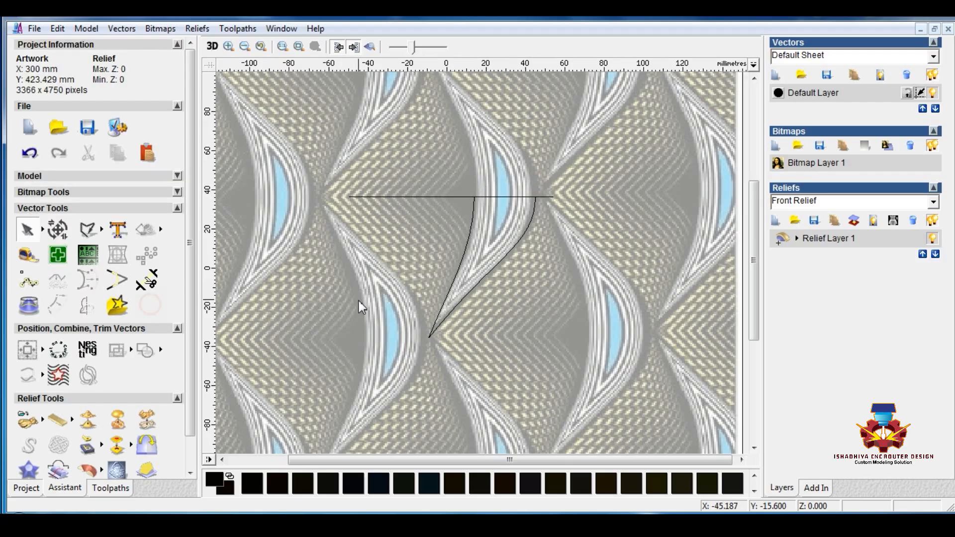
Mirror a copy of the two lower curve halves vertically about their top edge to complete the crescent
left_click_drag(385, 382, 548, 181)
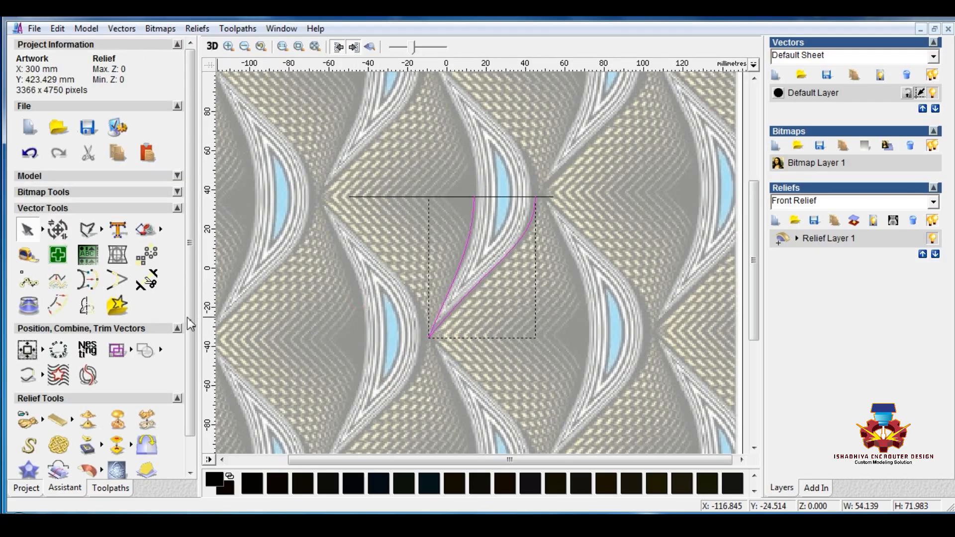
left_click(87, 305)
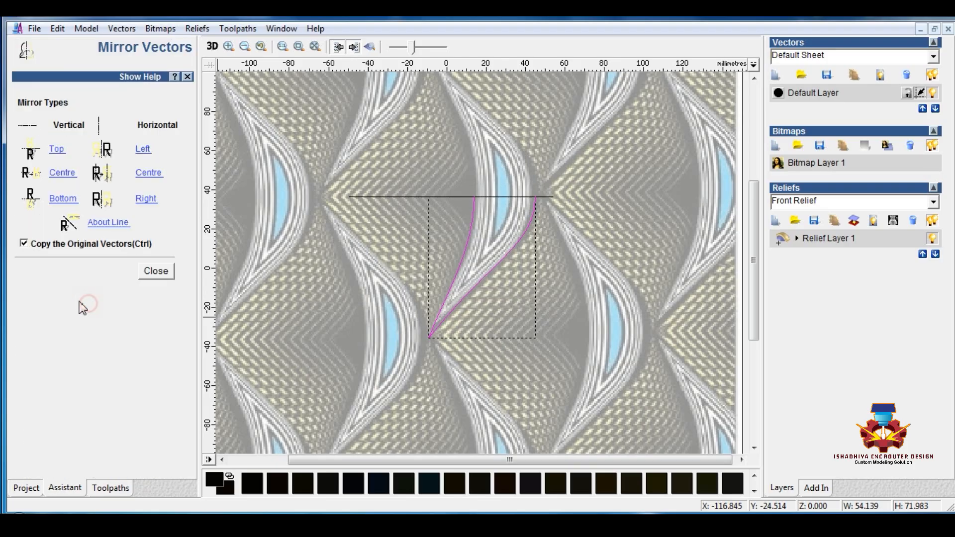
left_click(57, 148)
left_click(145, 272)
left_click(402, 190)
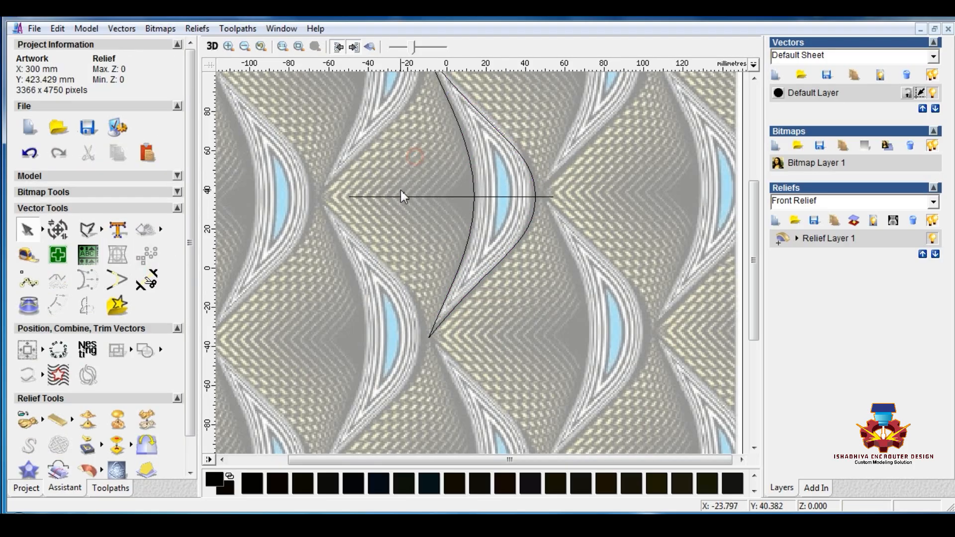
Join the two halves of the inner curve into one vector, and likewise the two halves of the outer curve
scroll(472, 204, "down", 2)
left_click(490, 213)
left_click(494, 276, "shift")
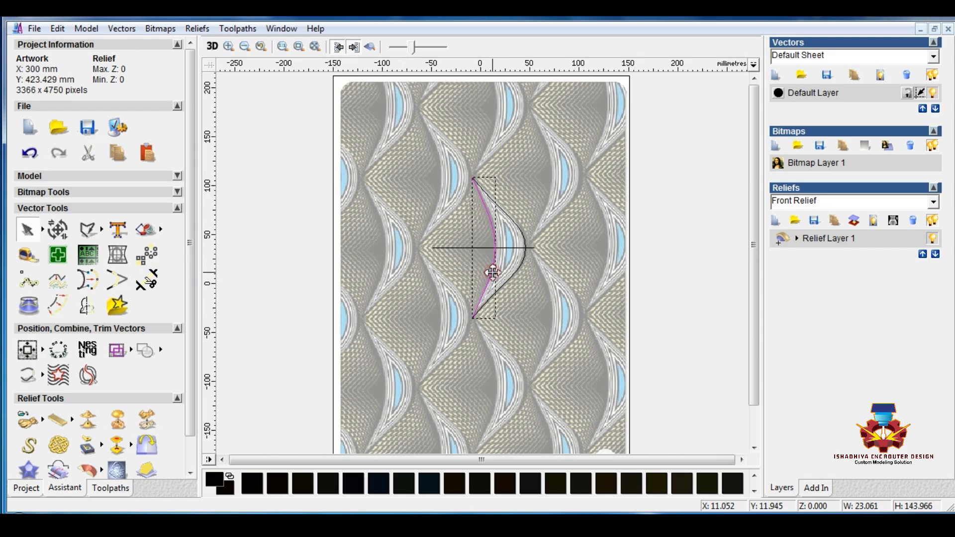
right_click(493, 232)
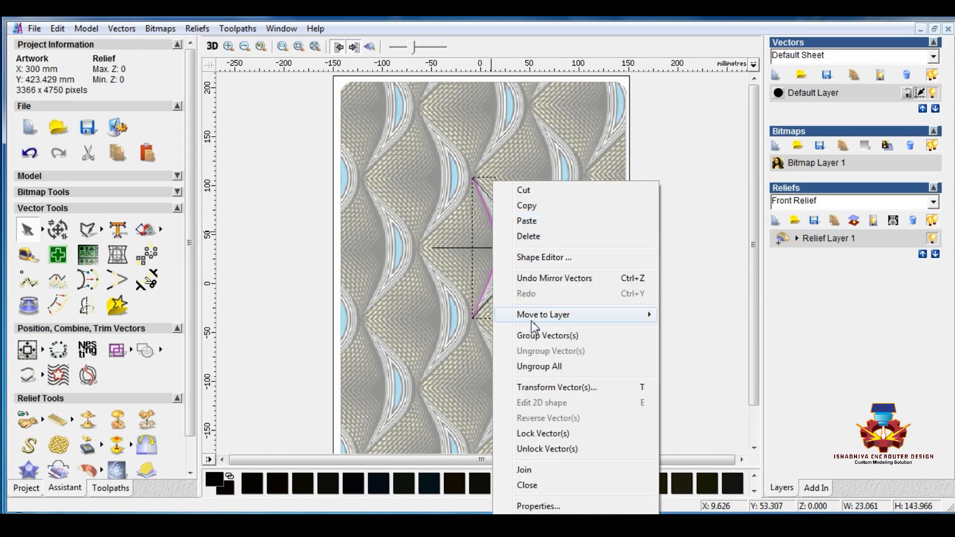
left_click(524, 472)
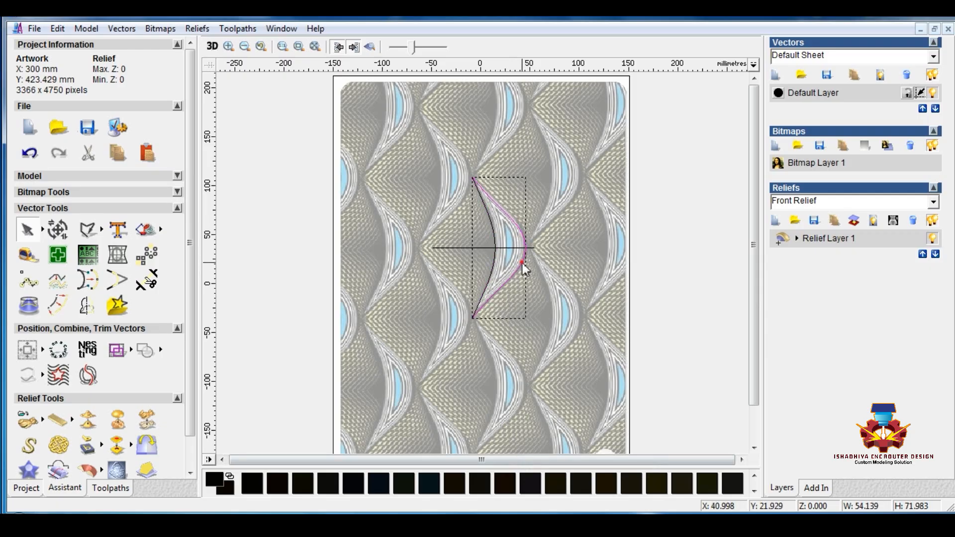
right_click(544, 269)
left_click(557, 469)
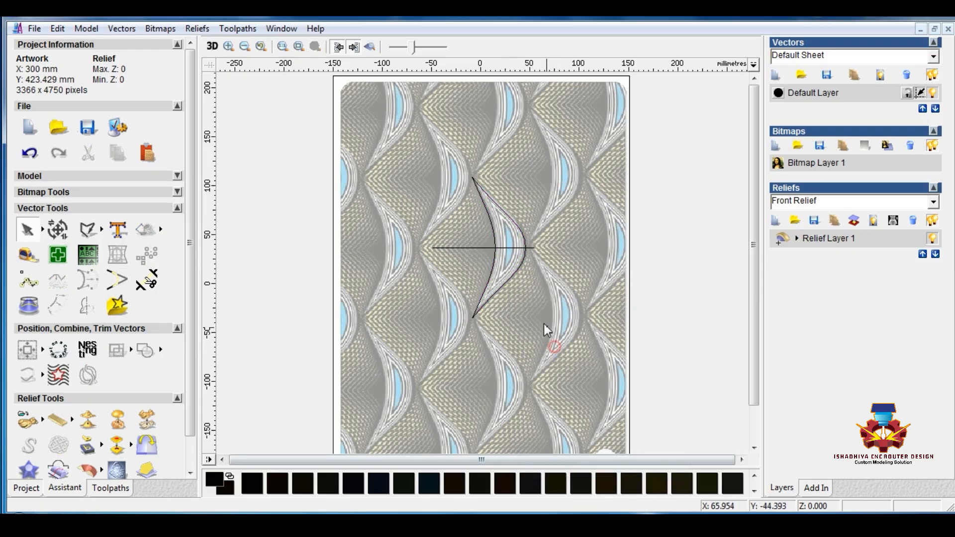
Check that the outer and inner curves each select as one vector, and copy the inner curve
left_click(510, 278)
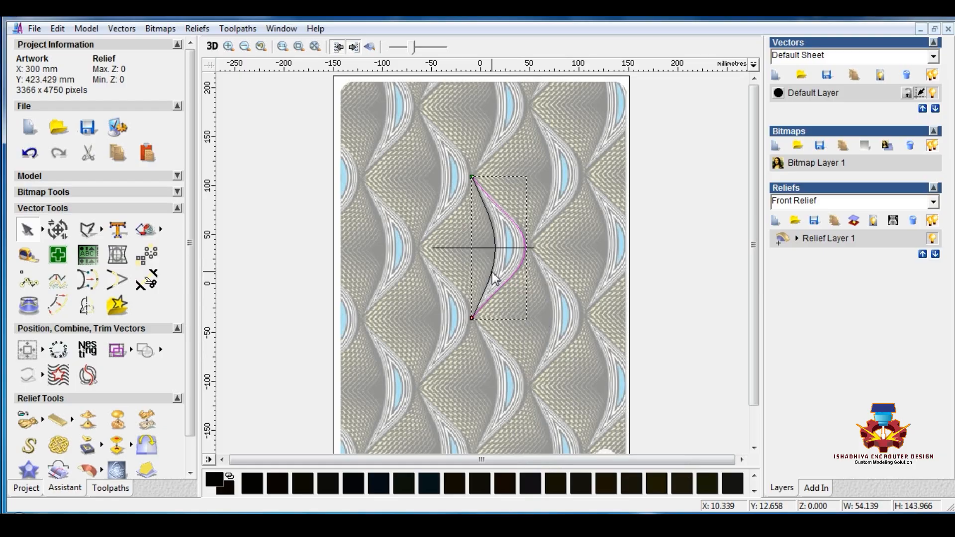
left_click(493, 277)
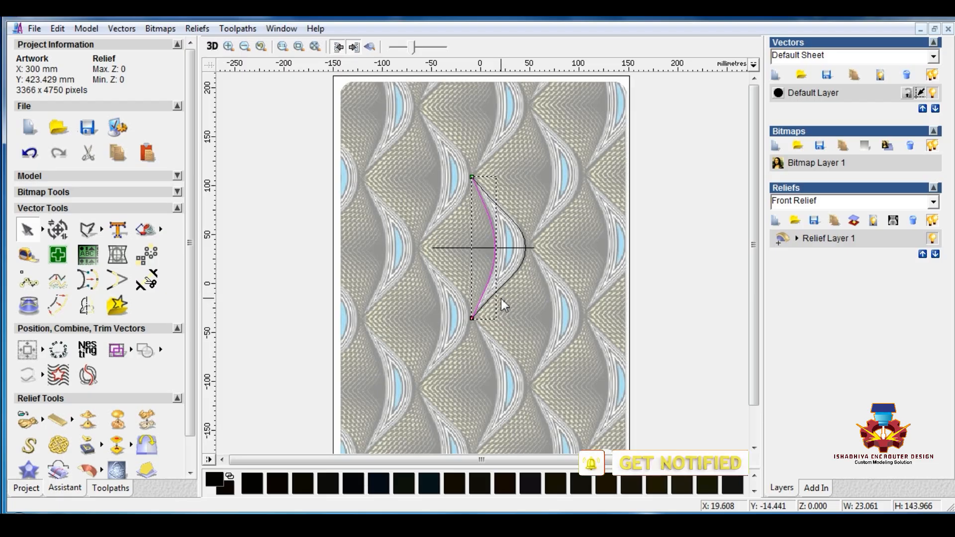
left_click(434, 209)
left_click(491, 220)
right_click(491, 218)
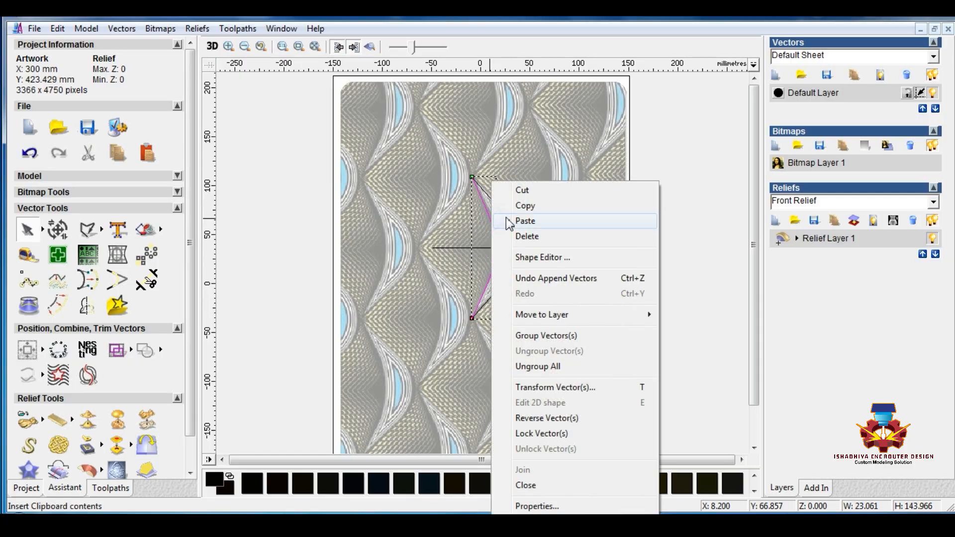
left_click(523, 203)
Create a new vector layer, hide Default Layer, and paste the inner curve onto the new layer
left_click(776, 75)
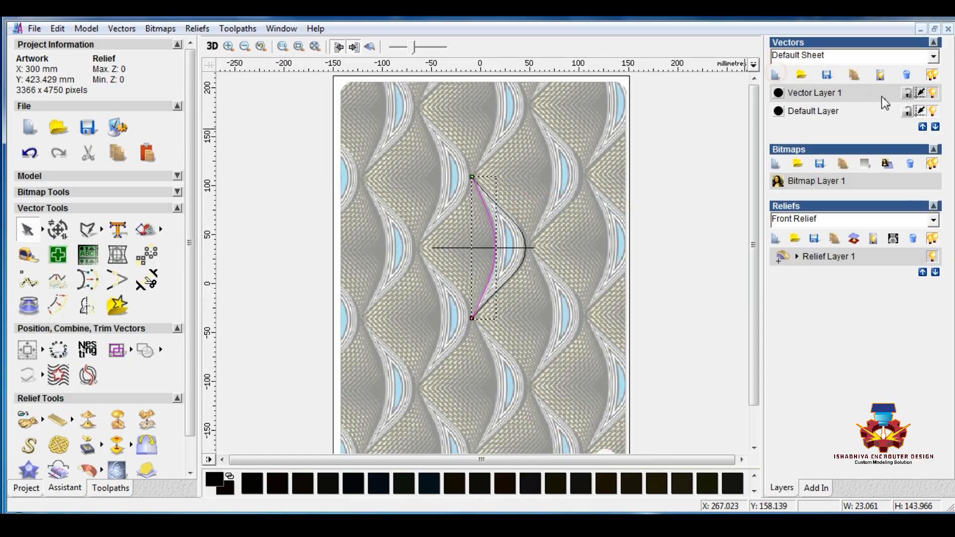
left_click(932, 111)
right_click(502, 187)
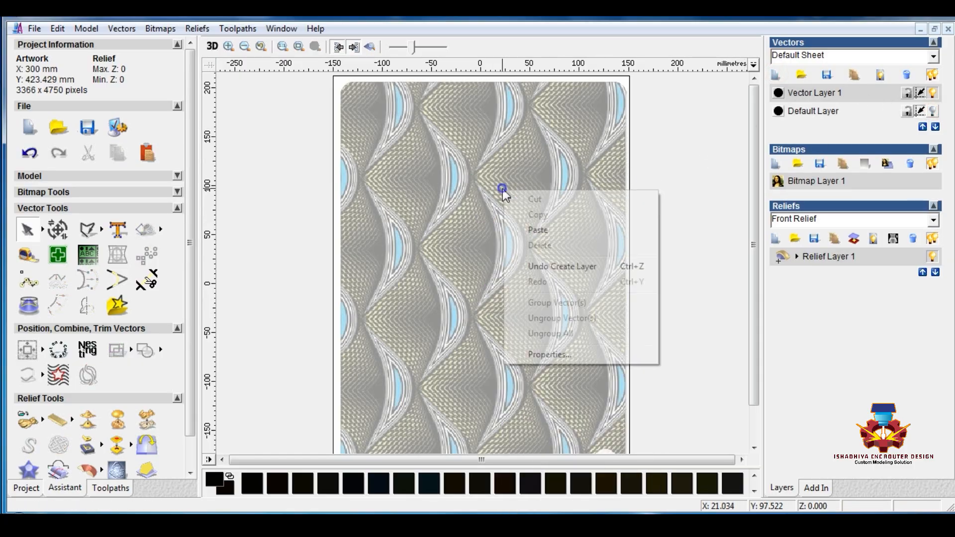
left_click(535, 231)
left_click(524, 269)
Show Default Layer to copy its horizontal centre line onto Vector Layer 1, and hide Default Layer again
left_click(932, 111)
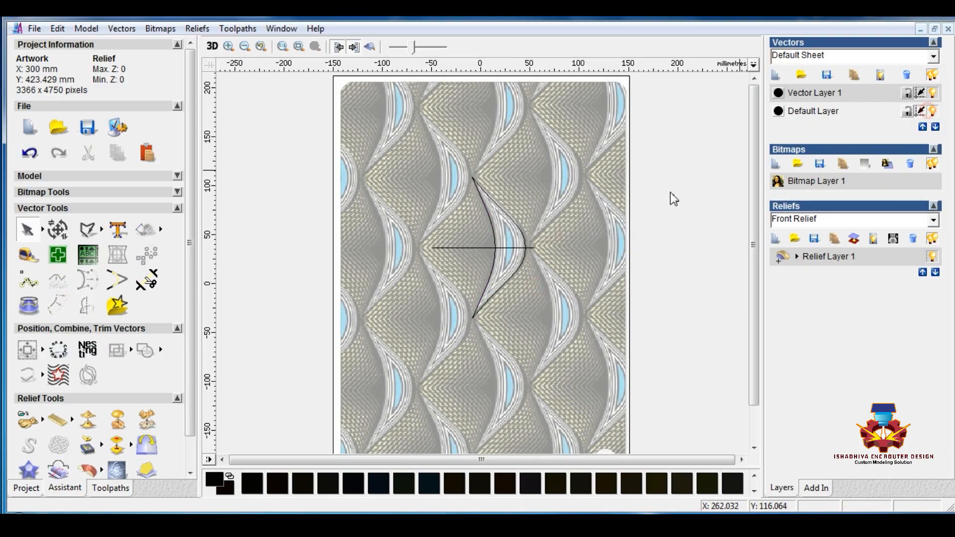
left_click(485, 247)
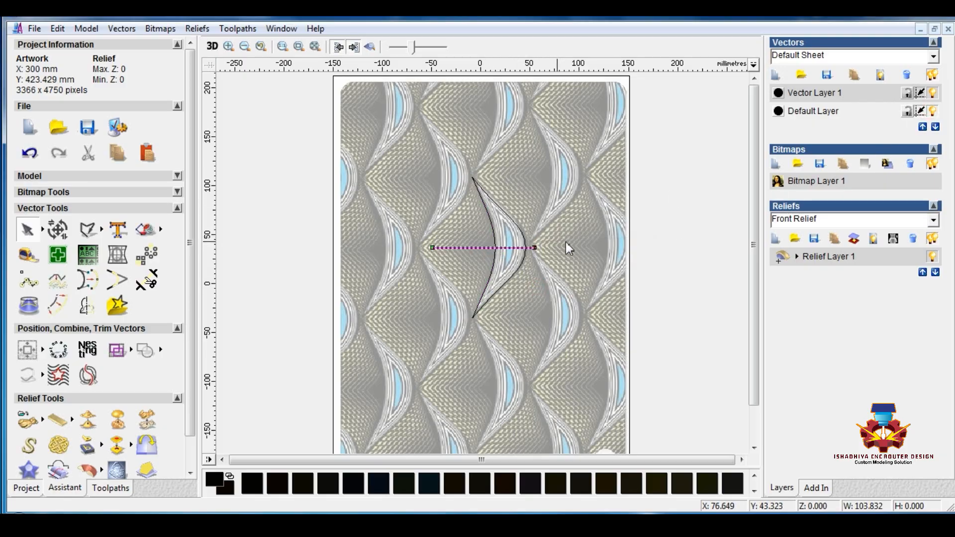
left_click(932, 111)
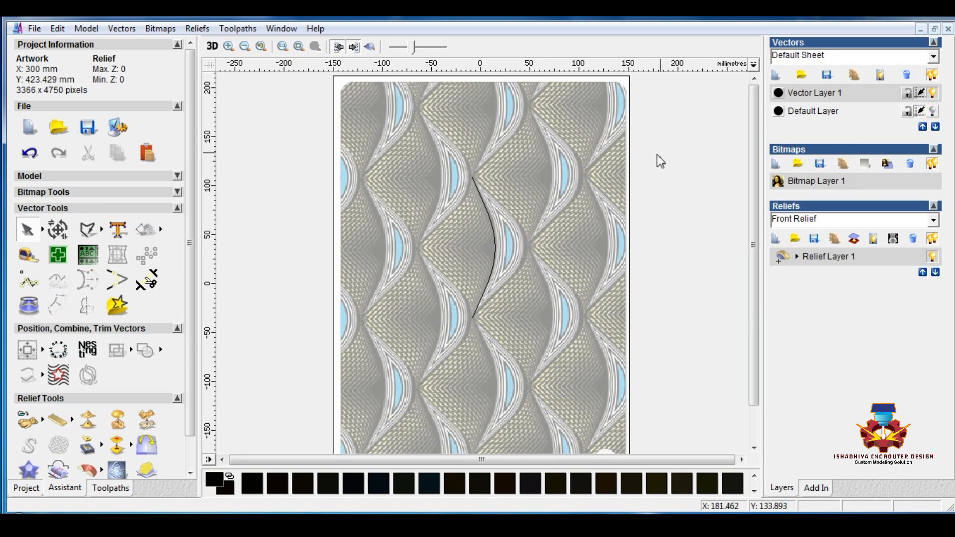
Set the width of the horizontal centre line to 150 mm
left_click(57, 231)
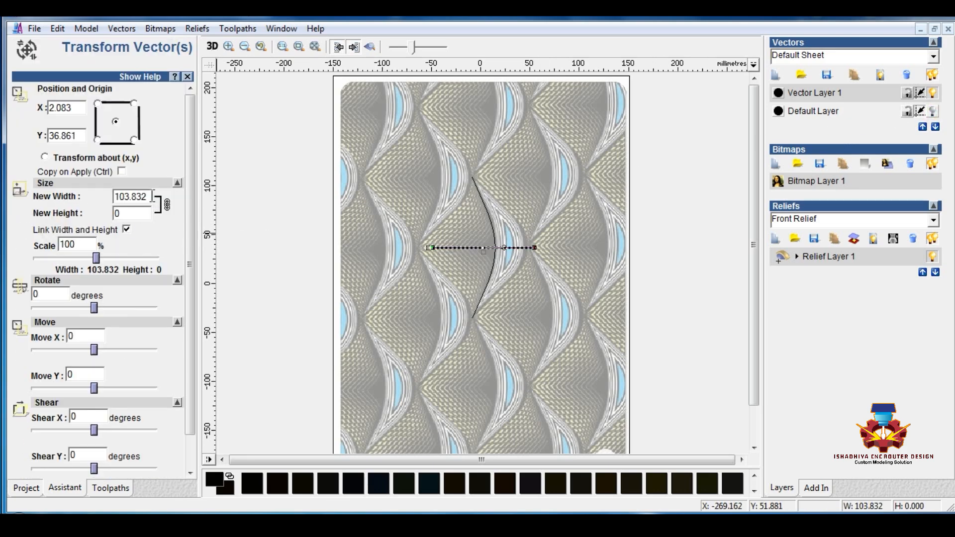
left_click_drag(152, 196, 118, 199)
type("150")
scroll(147, 293, "down", 2)
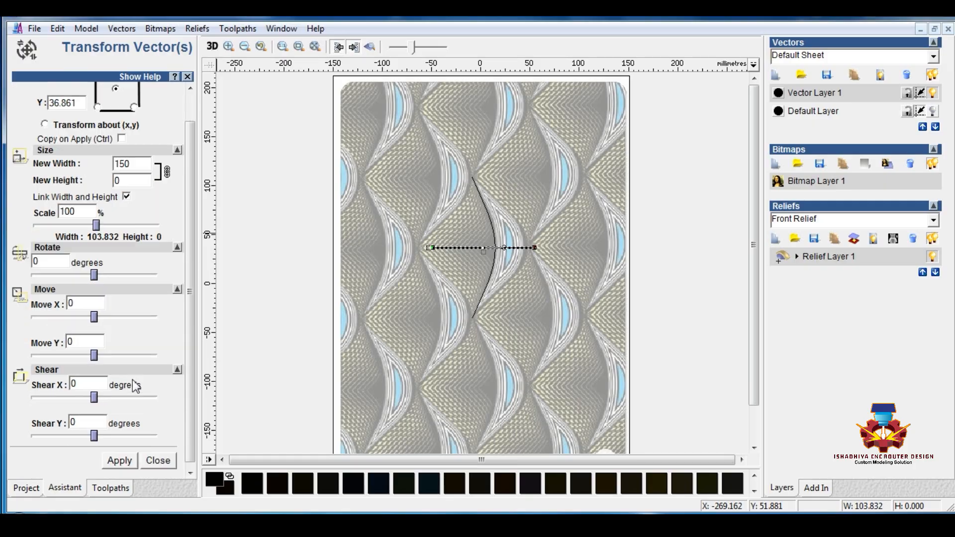
left_click(119, 457)
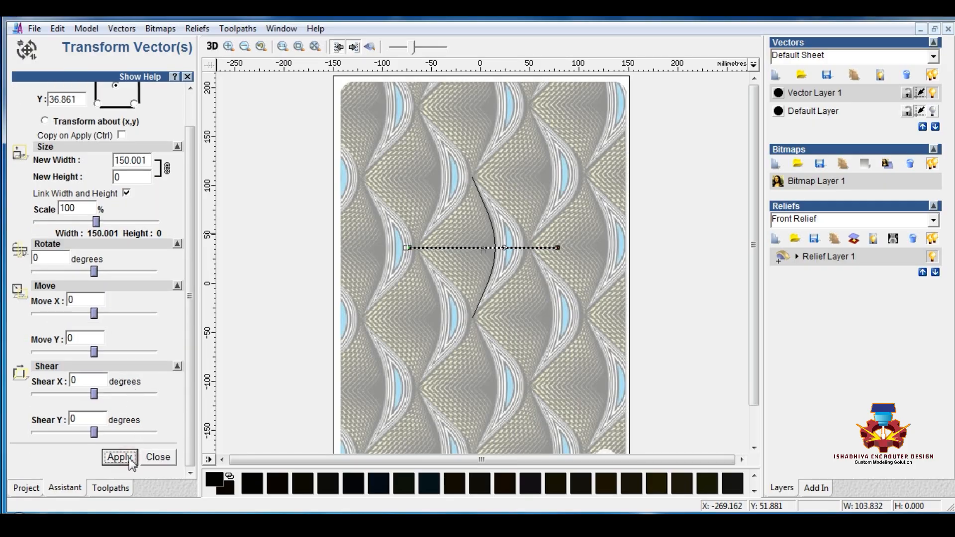
left_click(158, 458)
left_click(438, 262)
Nudge the horizontal centre line right by about 8 mm so its left end meets the tip of the scale pattern
scroll(482, 219, "up", 2)
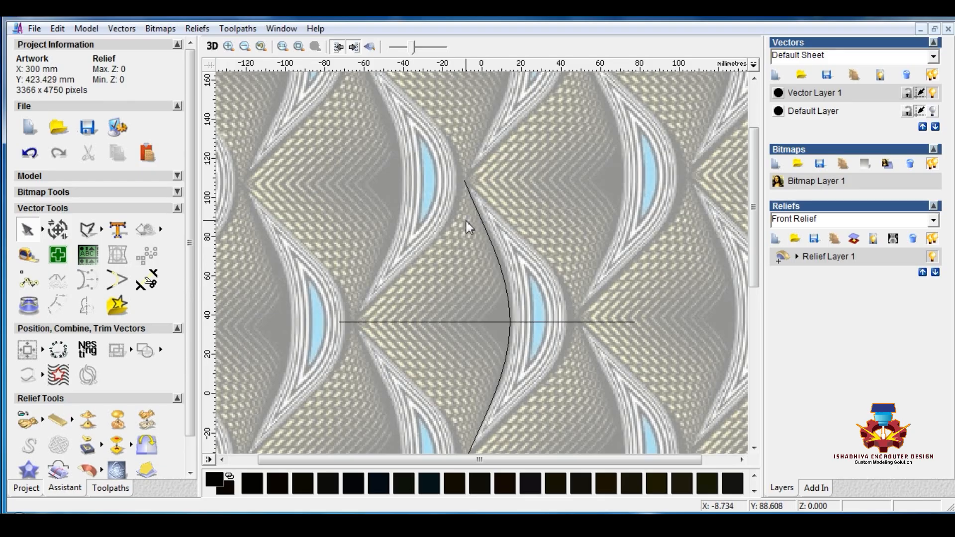
left_click(88, 229)
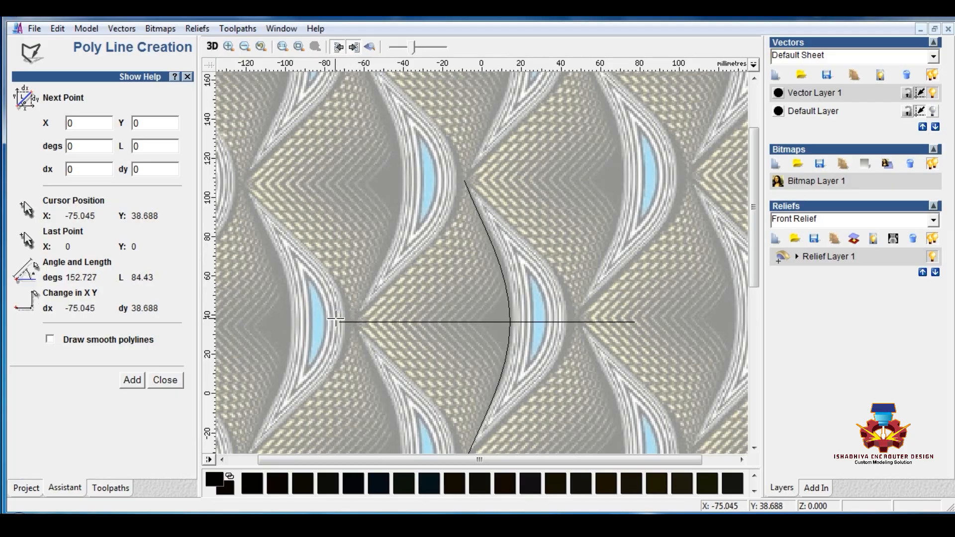
right_click(315, 309)
left_click(342, 324)
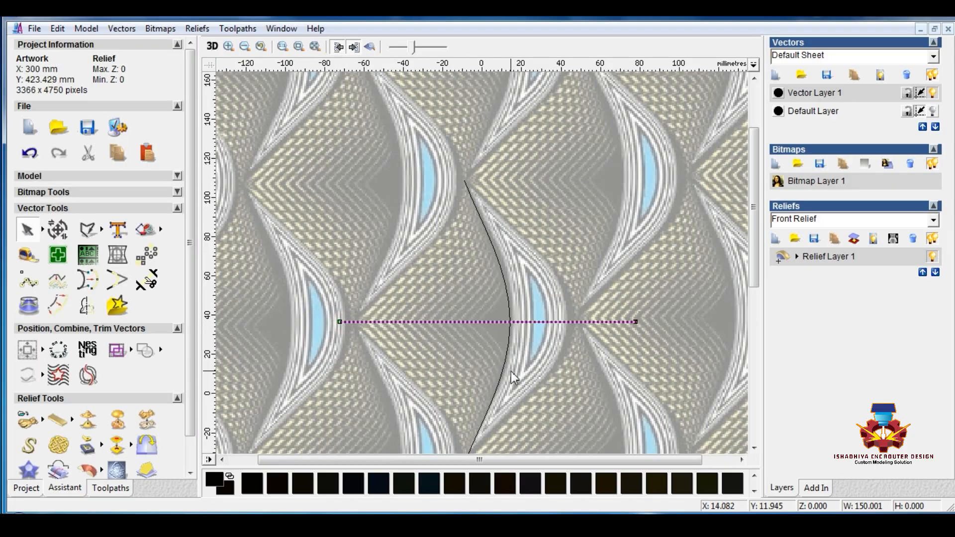
key("Right")
key("Right")
key("Right")
key("Right")
key("Right")
key("Right")
key("Right")
key("Right")
key("Right")
key("Left")
key("Left")
left_click(429, 355)
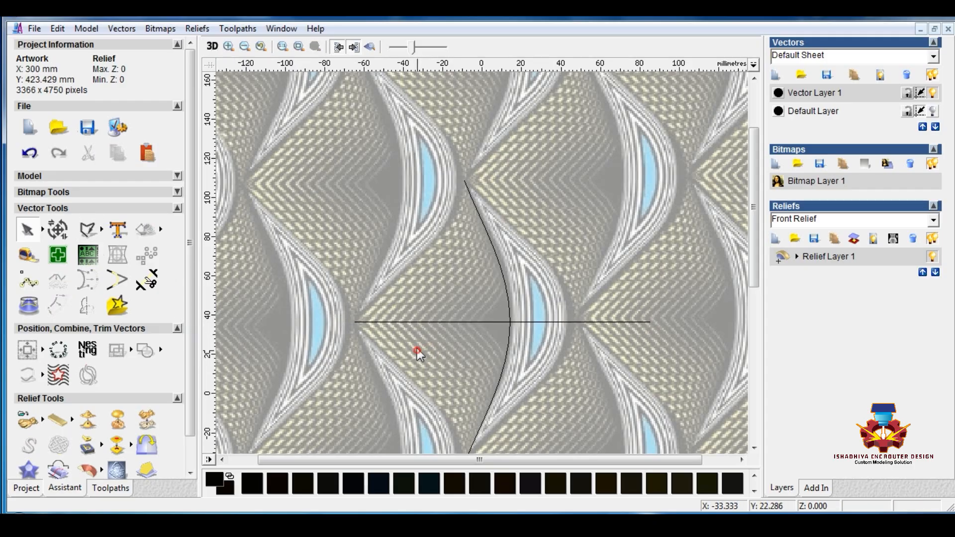
Draw a straight polyline from the centre line's left end to the upper end of the inner curve
scroll(375, 326, "up", 1)
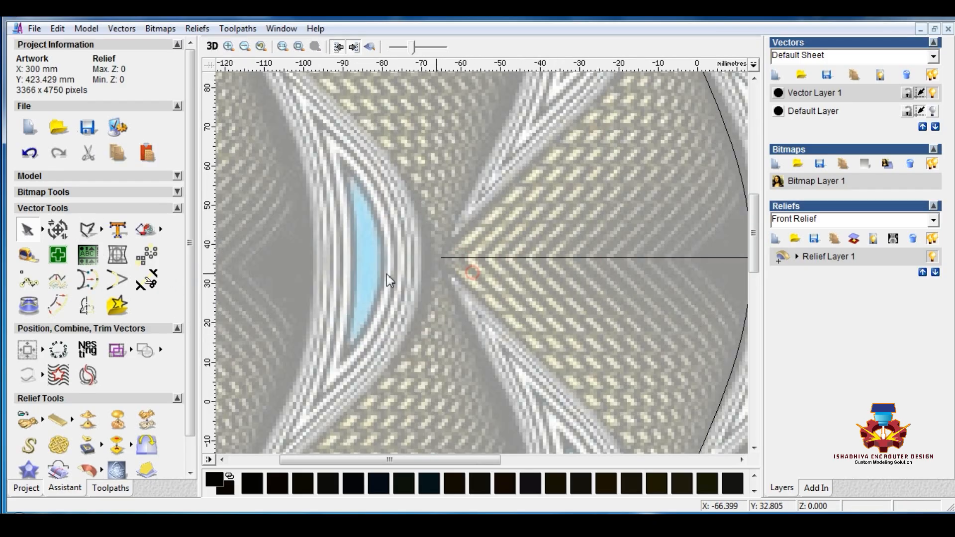
left_click(88, 230)
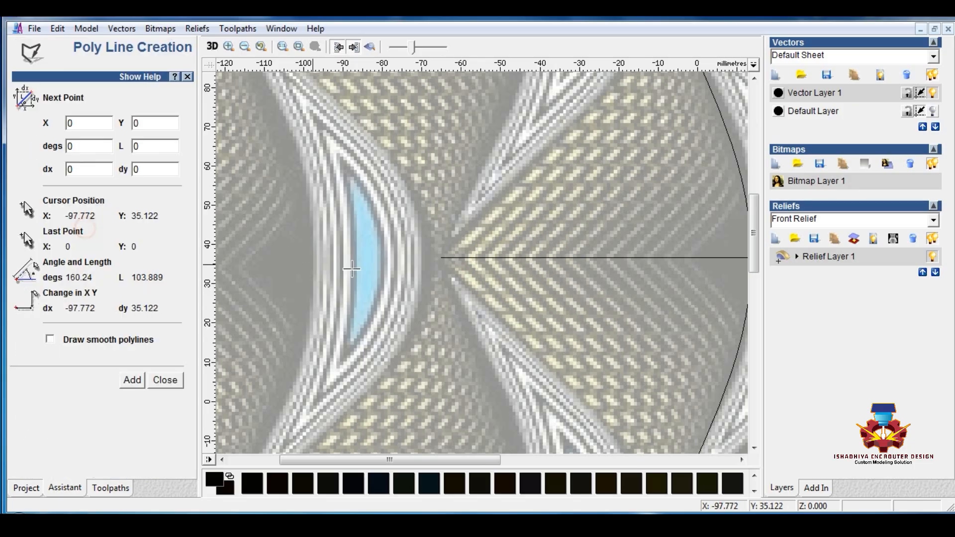
left_click(441, 257)
scroll(395, 315, "down", 1)
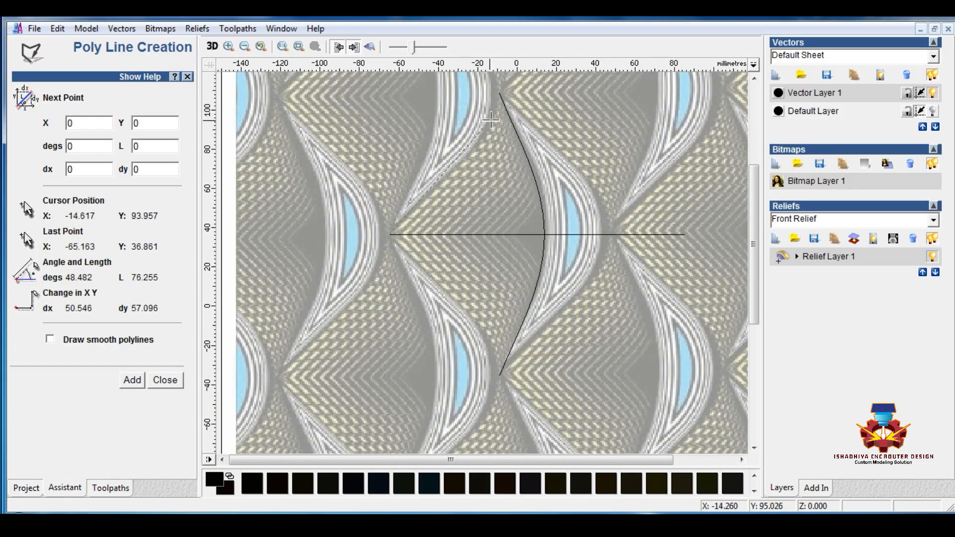
key("Escape")
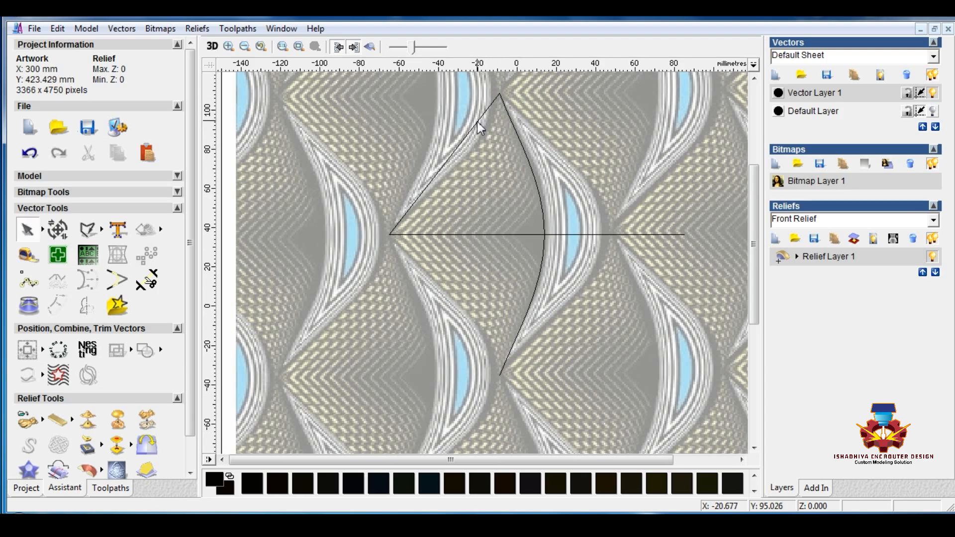
Convert the diagonal line's span to a bezier and move its upper control handle right and slightly down towards the crescent's outer edge
left_click(476, 122)
left_click(42, 229)
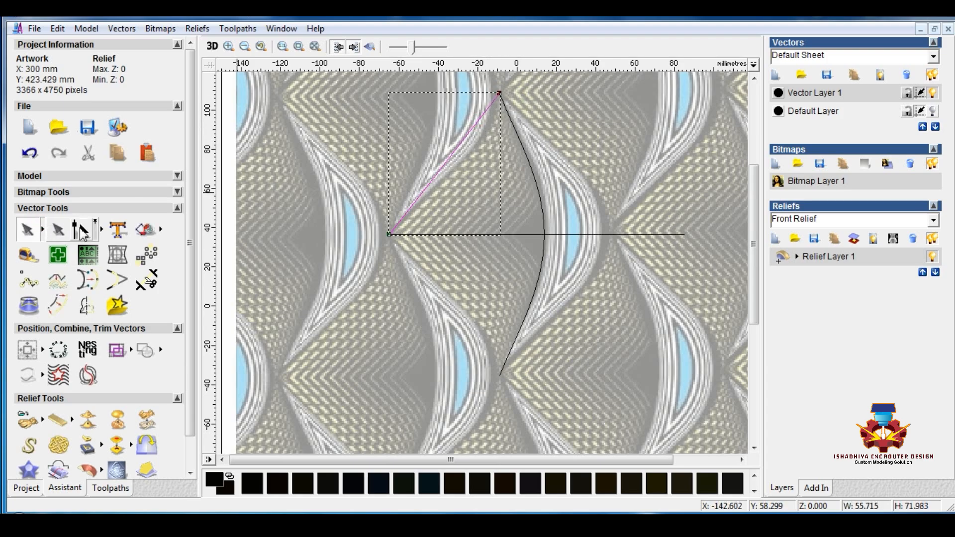
left_click(81, 229)
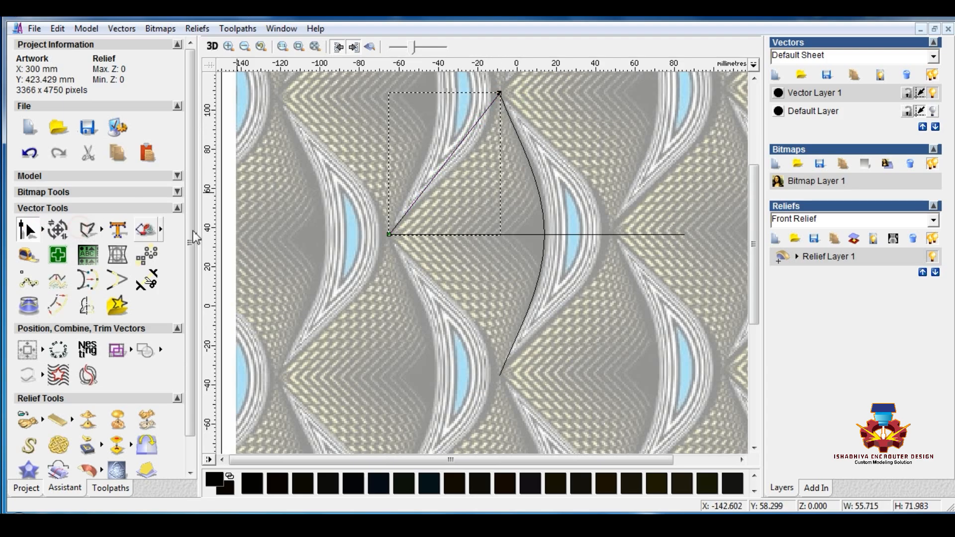
right_click(435, 184)
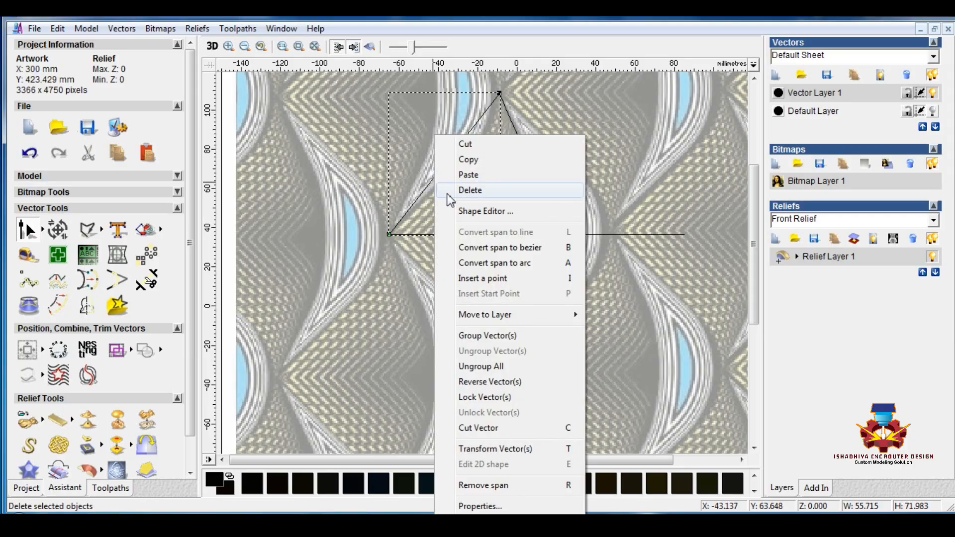
left_click(568, 248)
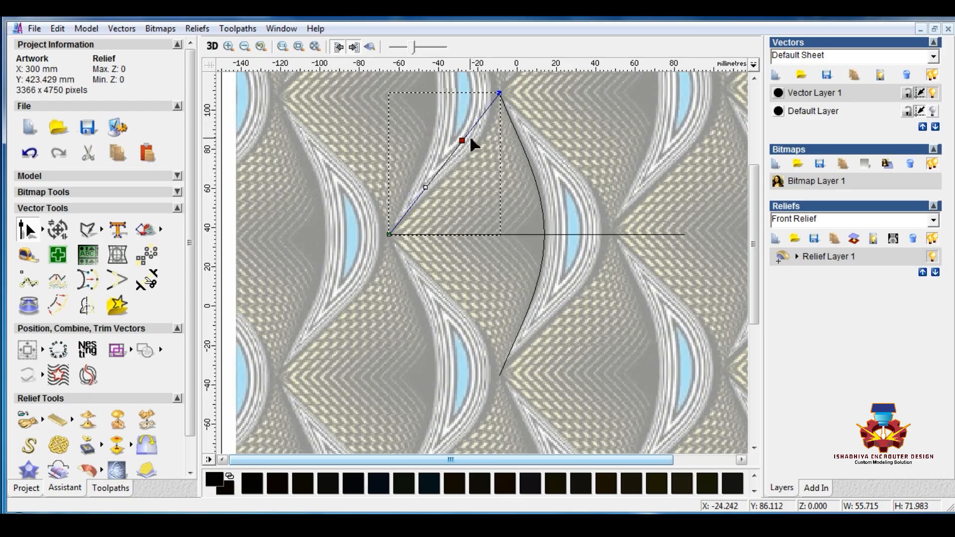
left_click_drag(463, 141, 469, 151)
key("Right")
key("Right")
key("Right")
key("Right")
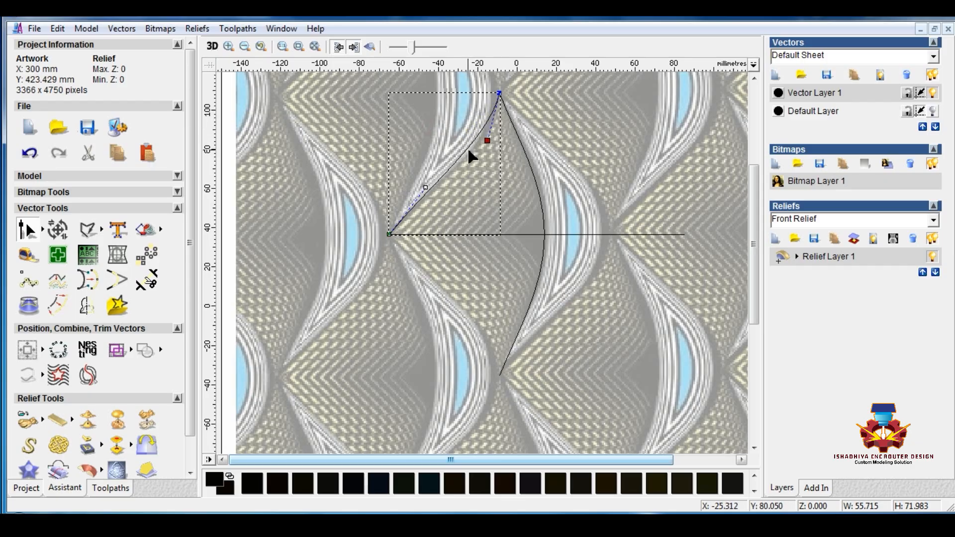
key("Down")
Move the diagonal bezier's lower control handle left and up to follow the crescent's lower edge
left_click_drag(391, 165, 450, 208)
left_click(29, 156)
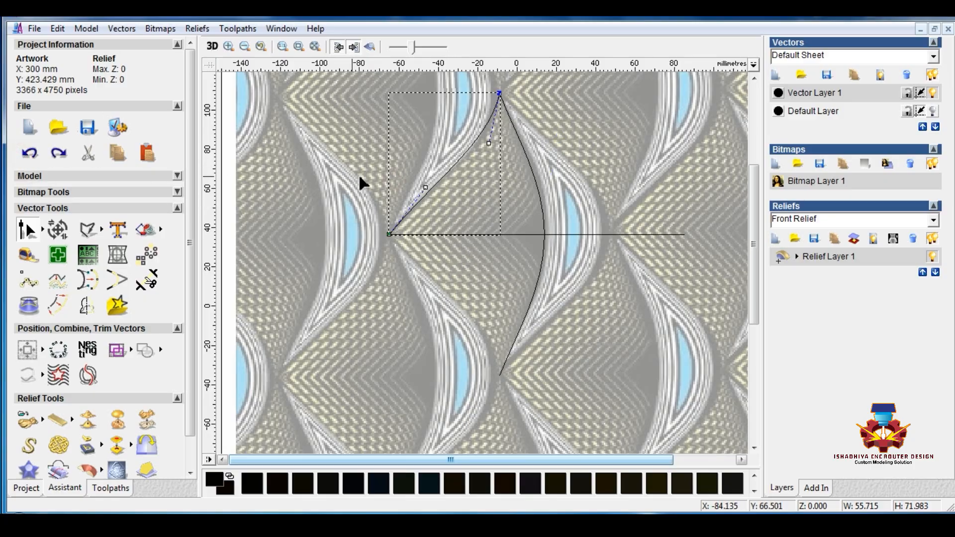
key("Left")
key("Left")
key("Left")
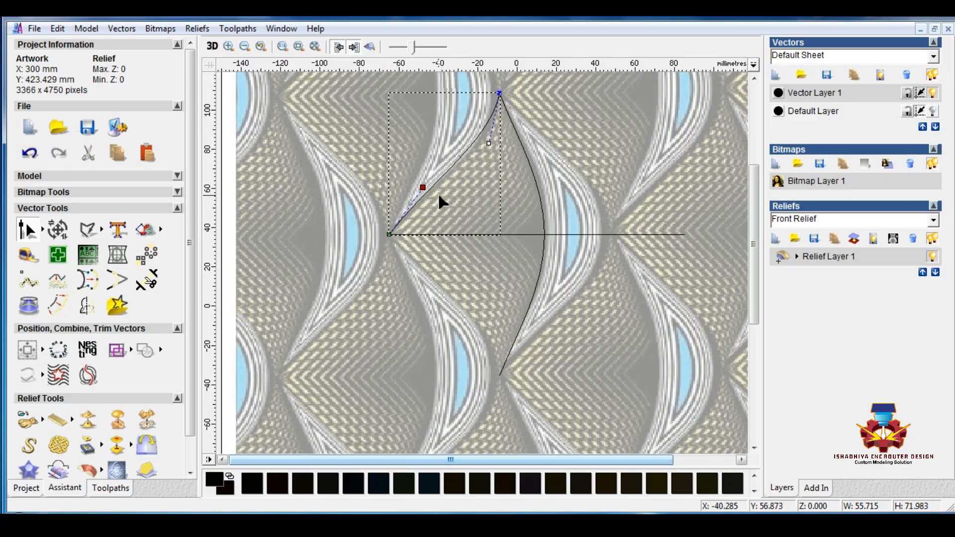
key("Left")
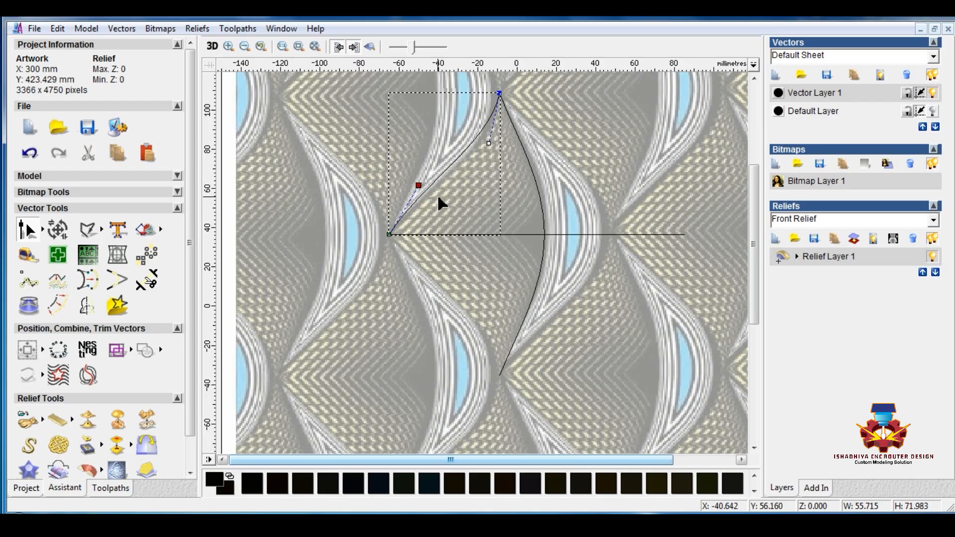
key("Up")
key("Up")
key("Up")
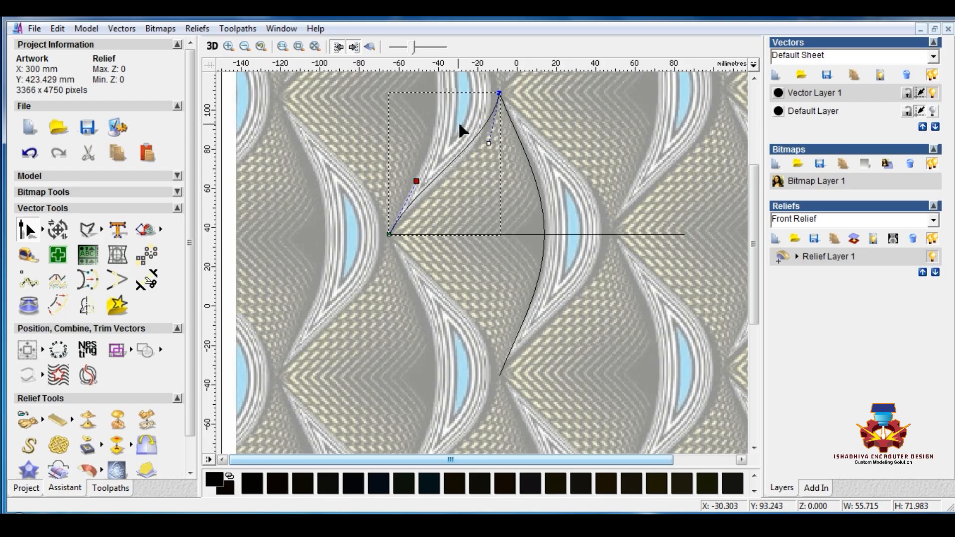
Move the diagonal bezier's upper control handle further down and left to refine its bend along the crescent
left_click_drag(458, 120, 499, 169)
key("Down")
key("Down")
key("Down")
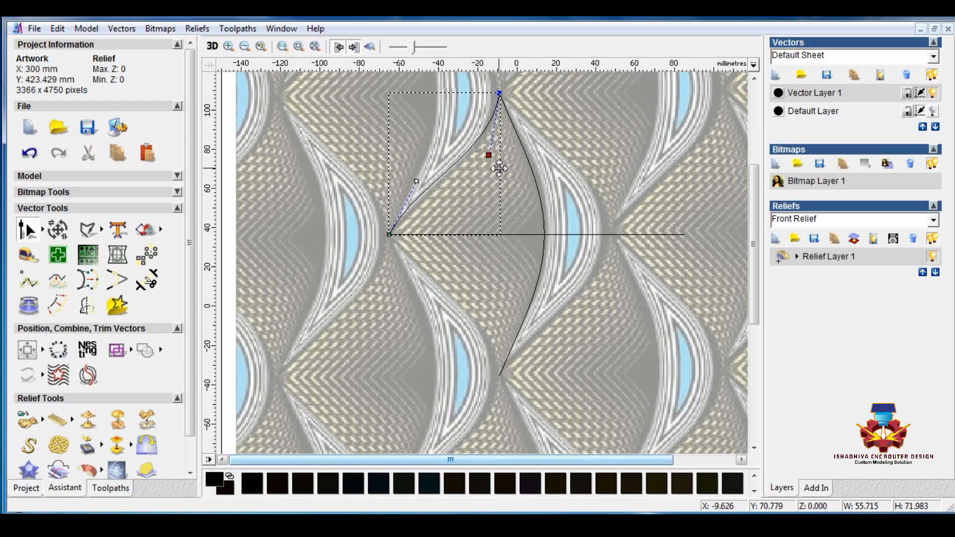
key("Left")
key("Left")
key("Down")
key("Down")
key("Down")
key("Down")
key("Down")
key("Down")
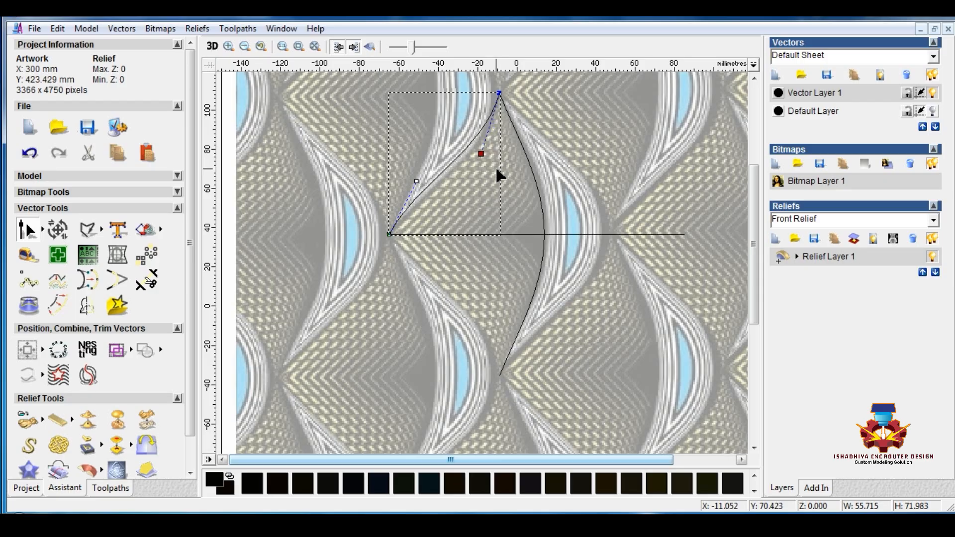
key("Left")
key("Left")
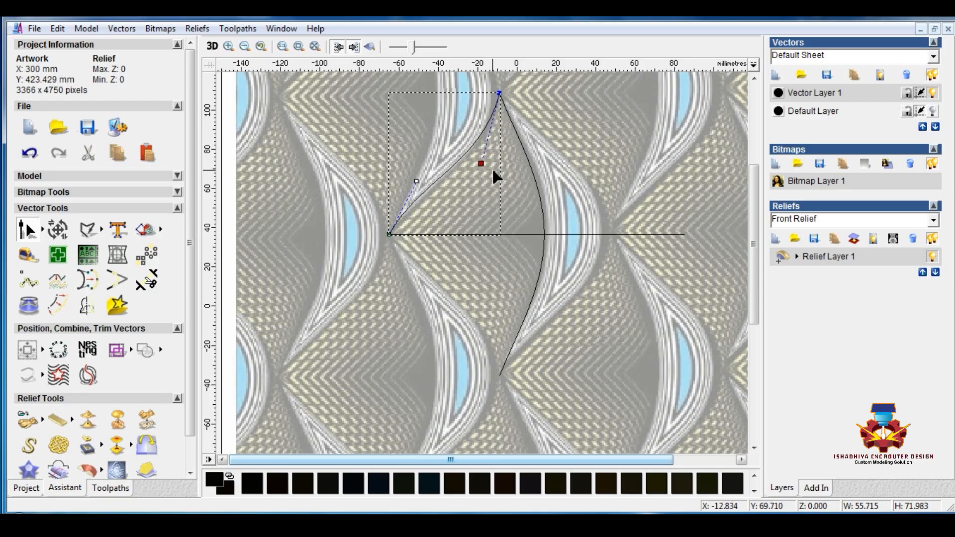
key("Left")
key("Left")
Fine-tune the diagonal bezier's lower control handle by shifting it slightly up and right
left_click_drag(444, 192, 444, 189)
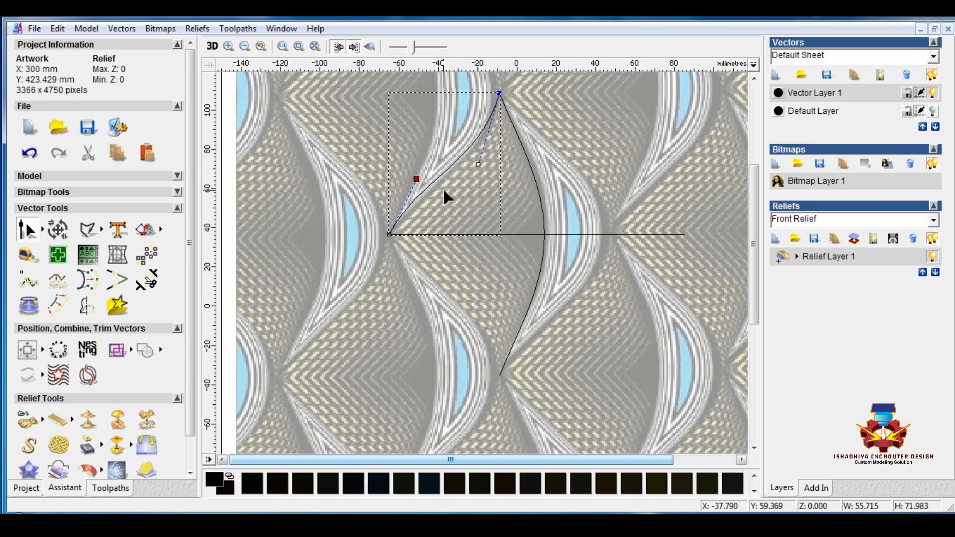
key("Right")
key("Right")
key("Up")
key("Right")
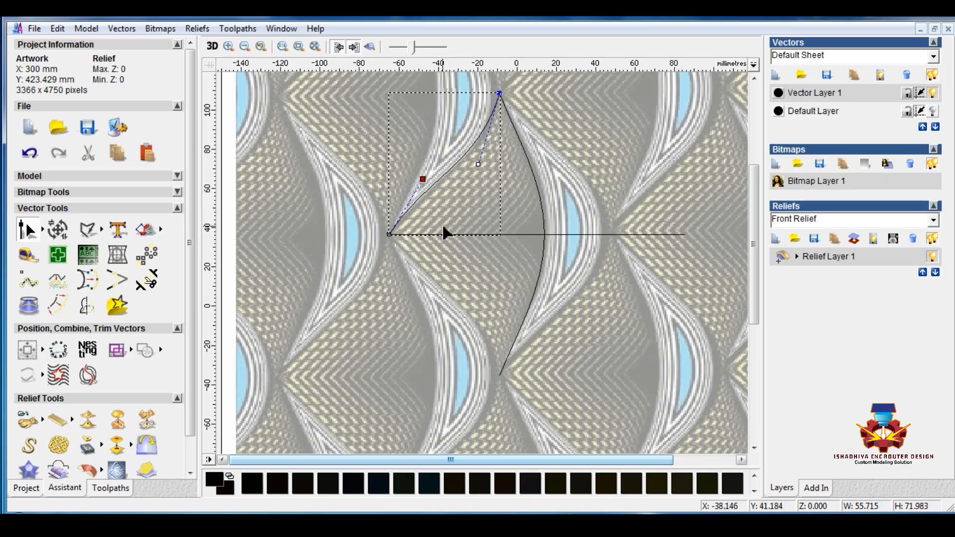
Delete the hand-shaped diagonal bezier curve
right_click(474, 208)
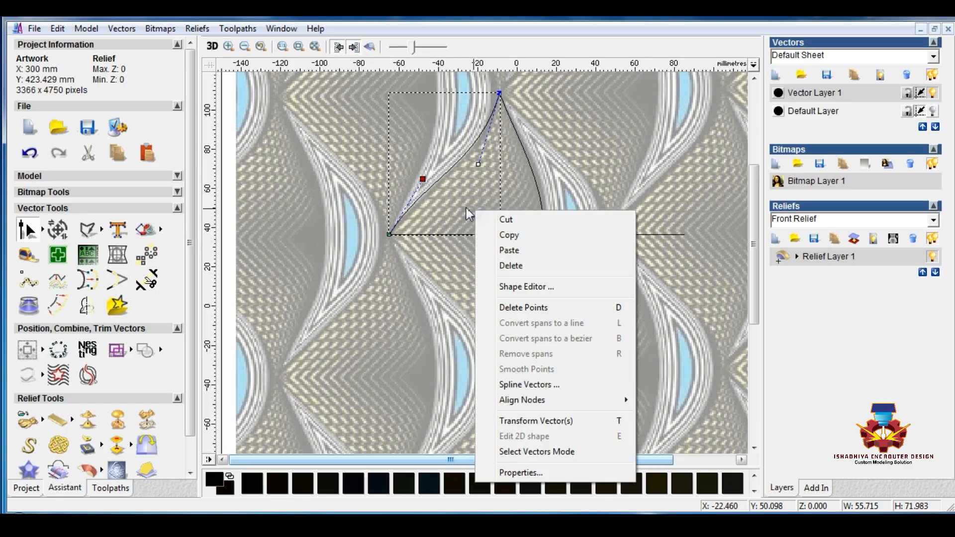
left_click(464, 204)
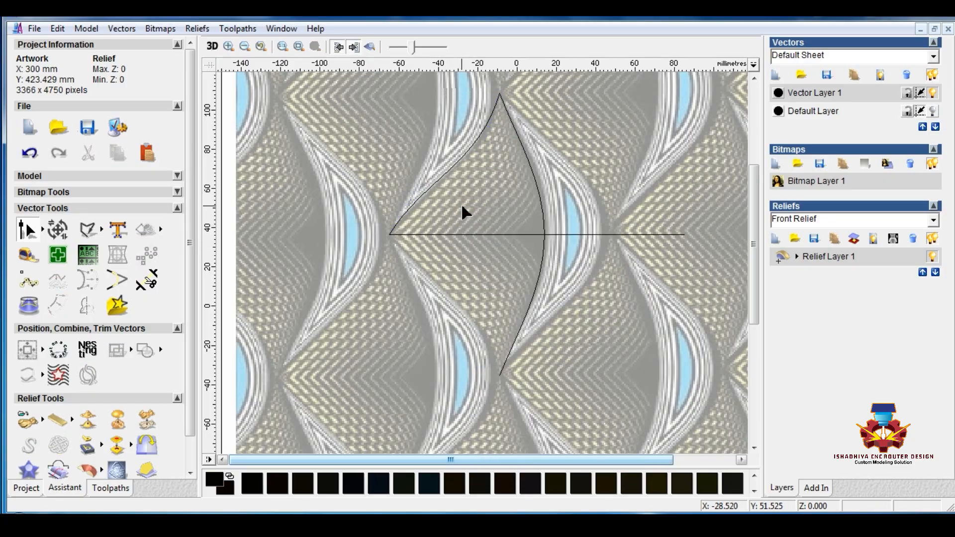
left_click(445, 170)
key("Delete")
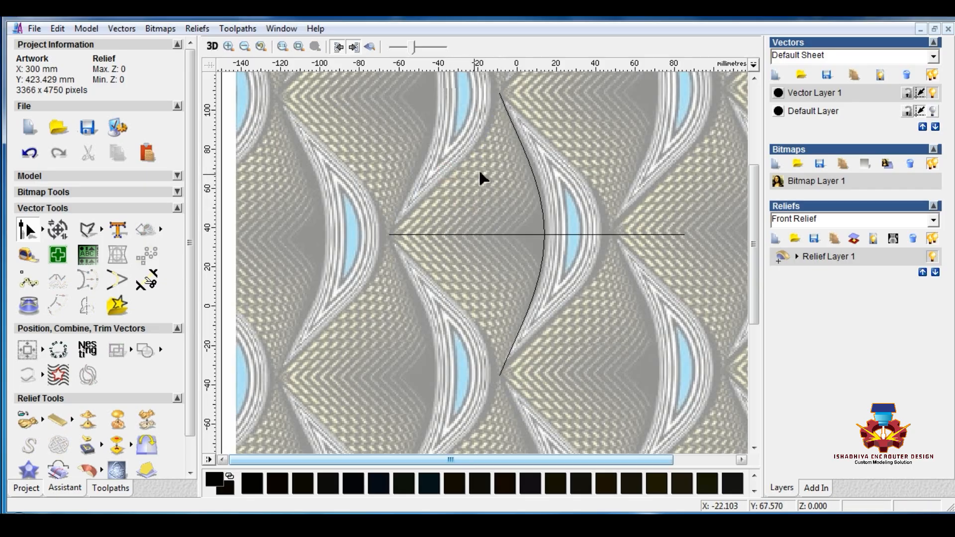
Show Default Layer to copy the crescent's outer curve, hide that layer again, and paste the curve onto Vector Layer 1
left_click(932, 111)
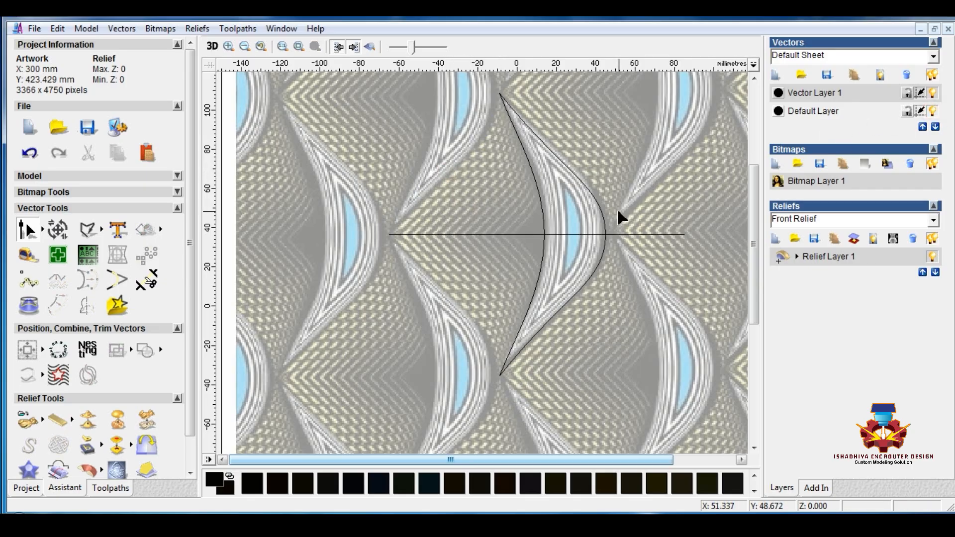
left_click(602, 261)
right_click(626, 269)
left_click(623, 257)
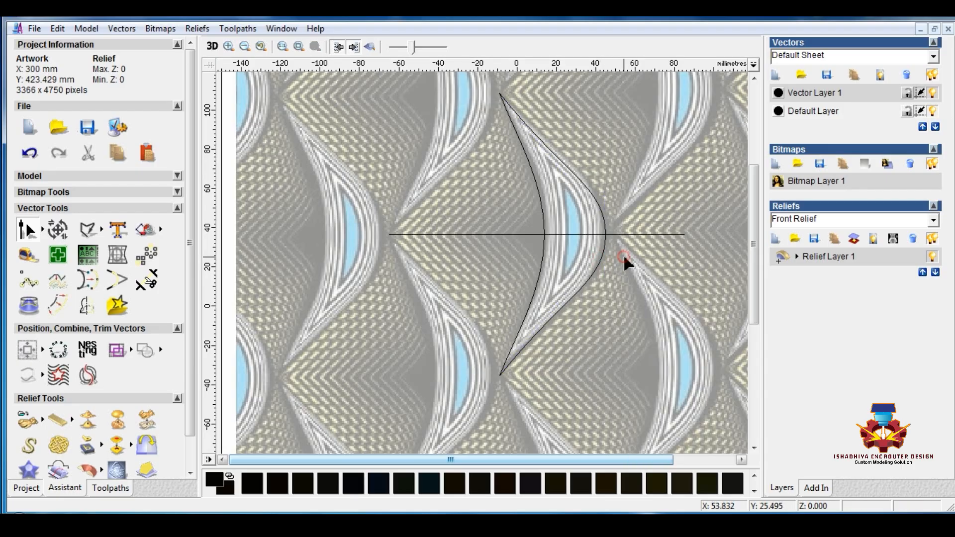
key("n")
left_click(599, 258)
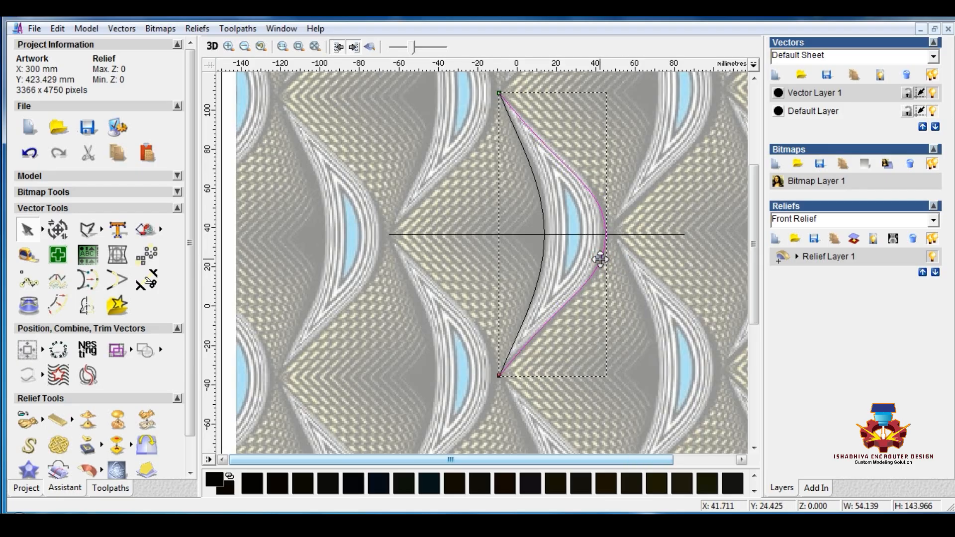
right_click(600, 260)
left_click(641, 205)
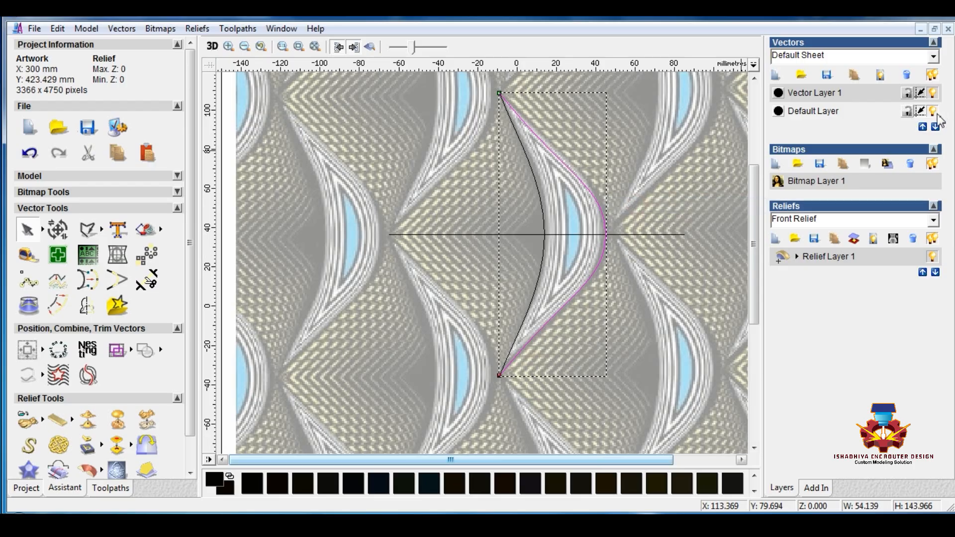
left_click(935, 112)
right_click(616, 291)
left_click(652, 331)
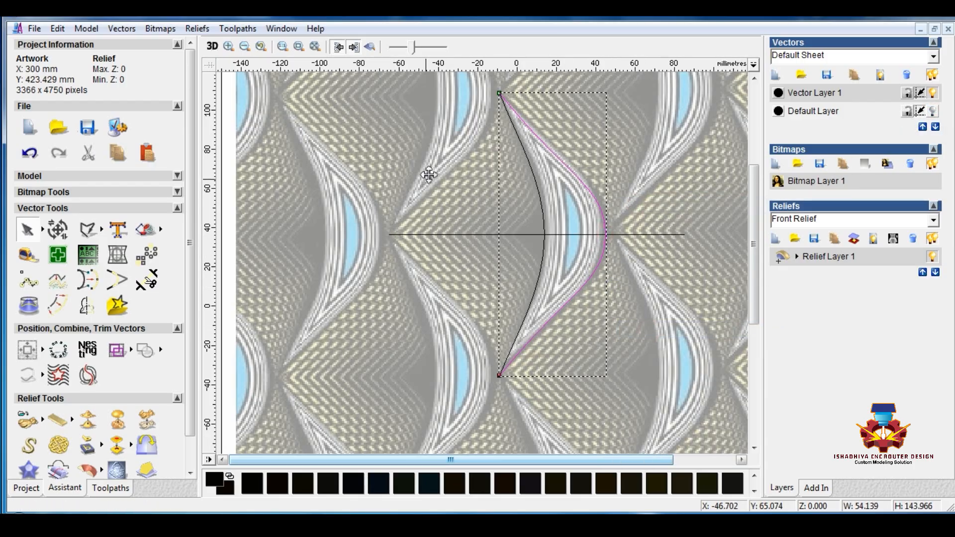
Move the pasted outer curve up and left so its midpoint meets the upper end of the inner curve
left_click_drag(429, 175, 497, 92)
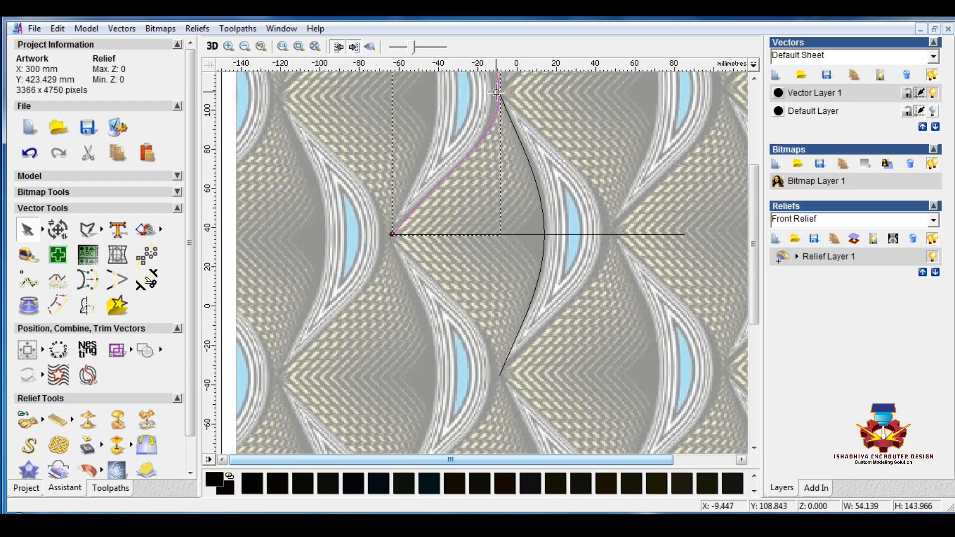
left_click(400, 300)
scroll(544, 251, "down", 1)
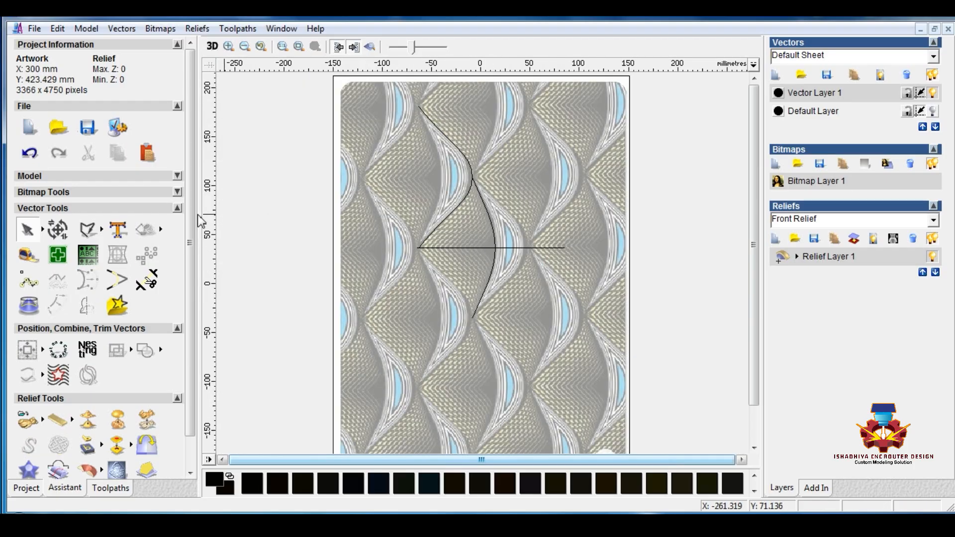
Trim the crescent curve above the upper tip and below the horizontal line, and delete that line
left_click(147, 281)
left_click(460, 147)
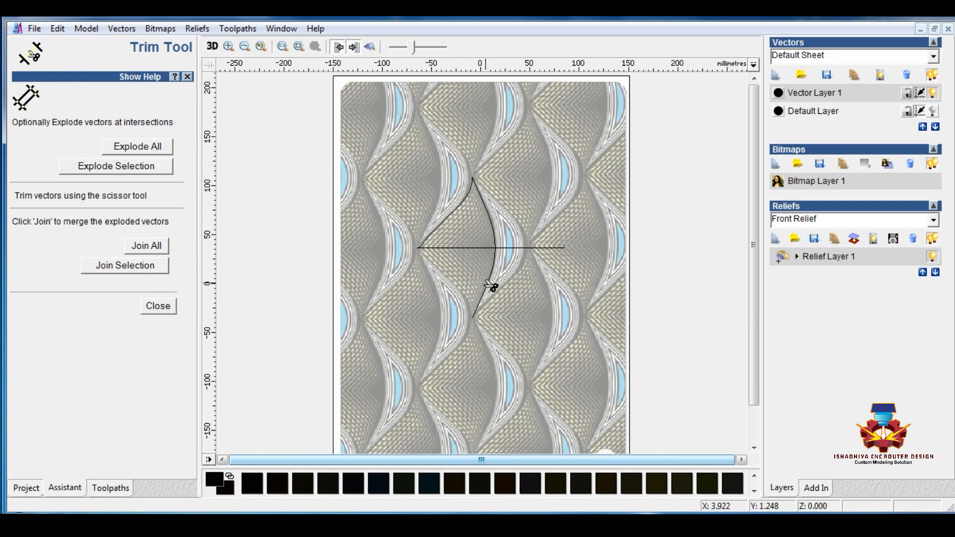
left_click(164, 306)
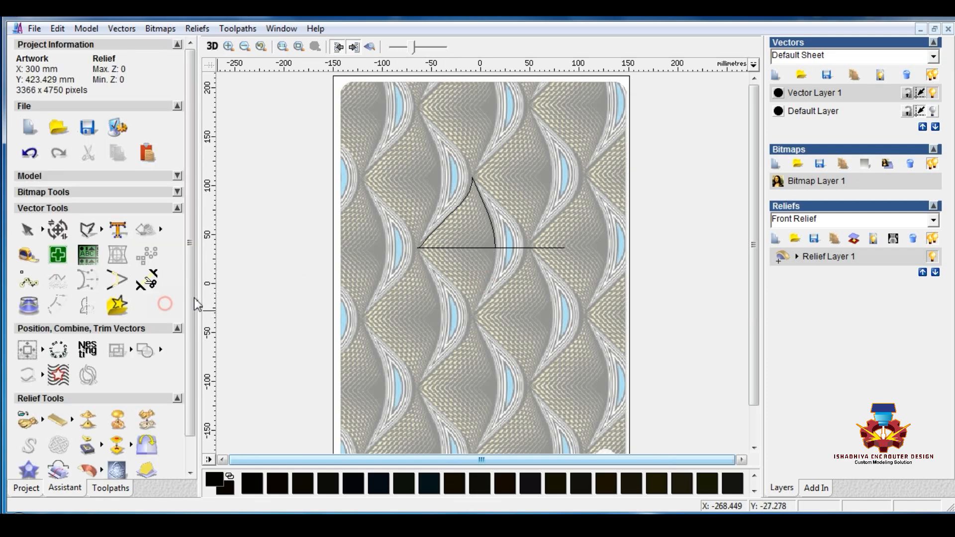
left_click(465, 248)
key("Delete")
Mirror the two remaining scale curves vertically about their bottom edge, keeping the original vectors
left_click_drag(381, 177, 540, 277)
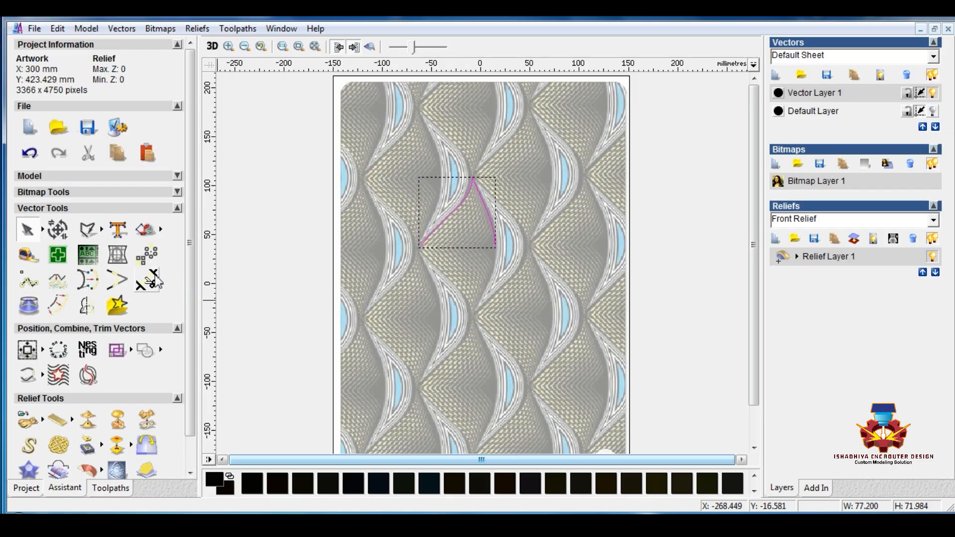
left_click(87, 305)
left_click(60, 198)
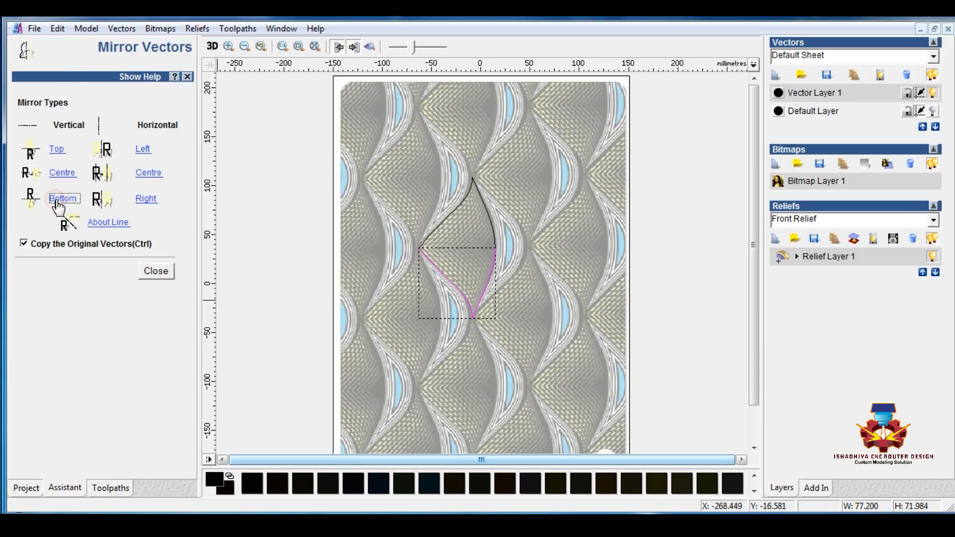
left_click(158, 272)
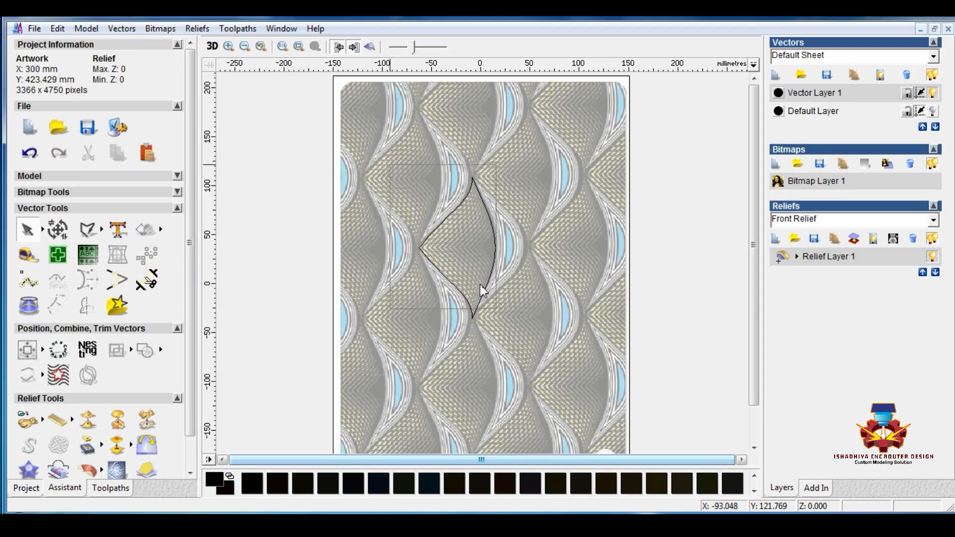
Draw a horizontal polyline from the scale outline's left corner to the midpoint of its right-hand curve
left_click(87, 230)
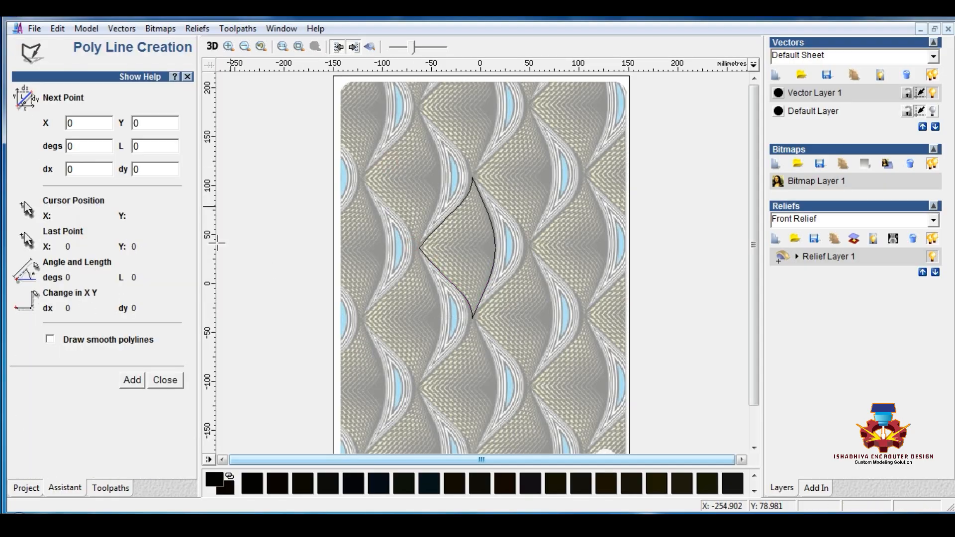
left_click(419, 247)
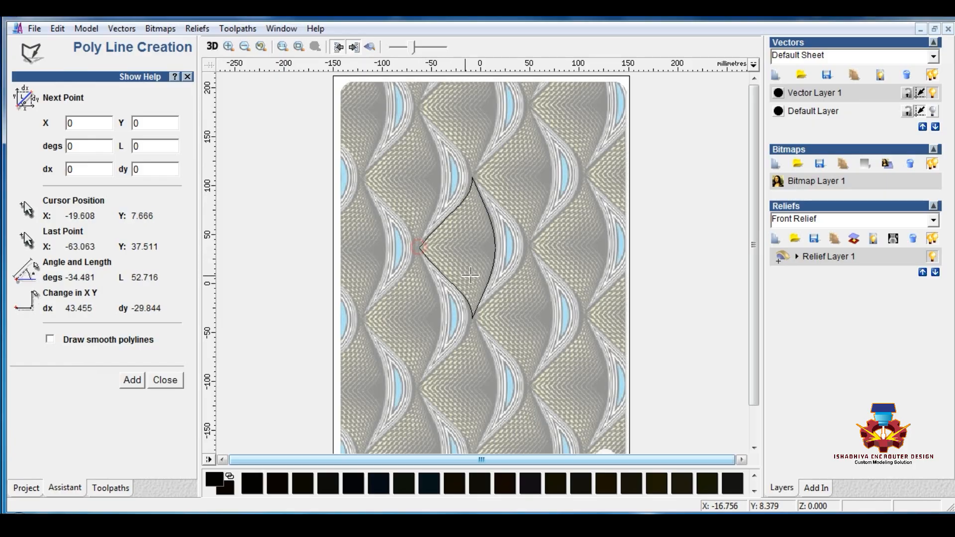
left_click(495, 248)
key("Escape")
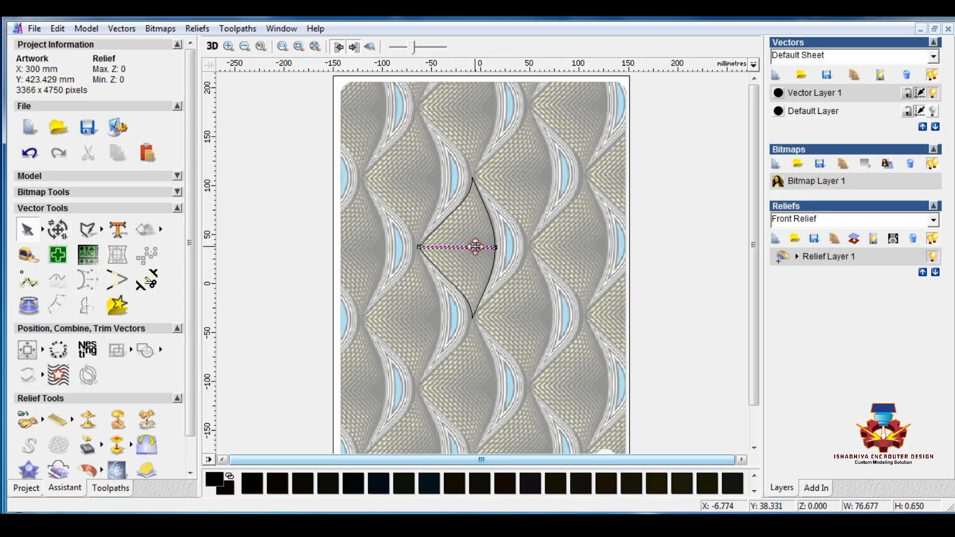
left_click(432, 236)
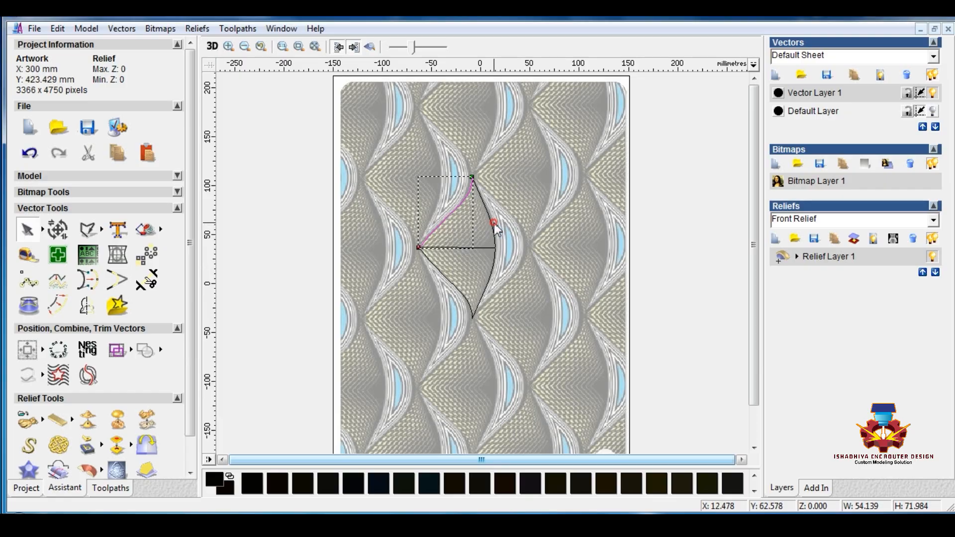
double_click(494, 222)
left_click(532, 386)
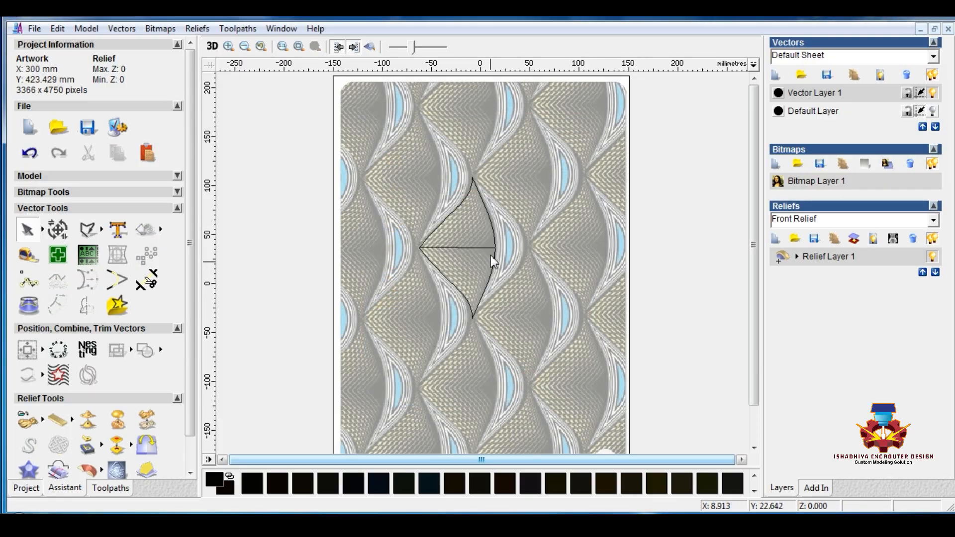
left_click(492, 232)
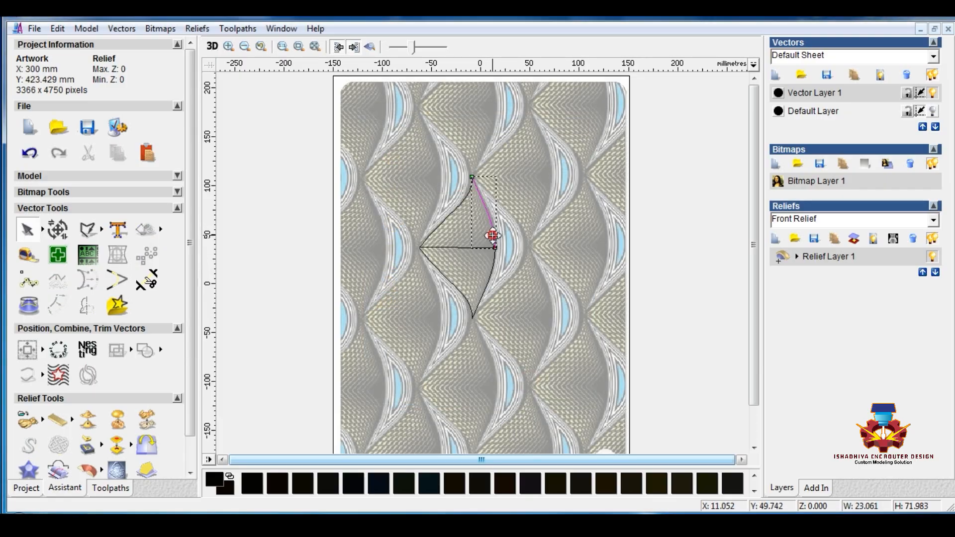
left_click(561, 203)
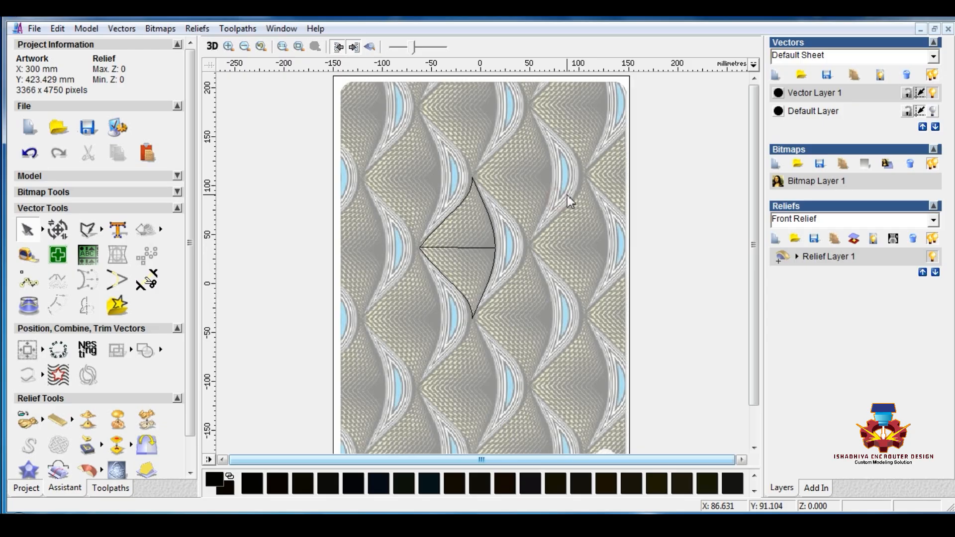
Show Default Layer, hide Vector Layer 1, and hide the background bitmap
left_click(933, 111)
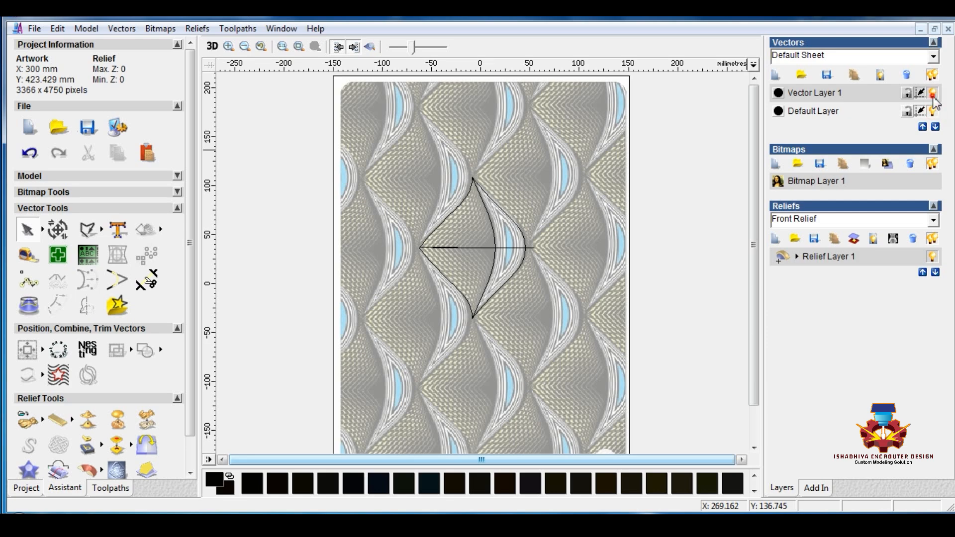
left_click(933, 95)
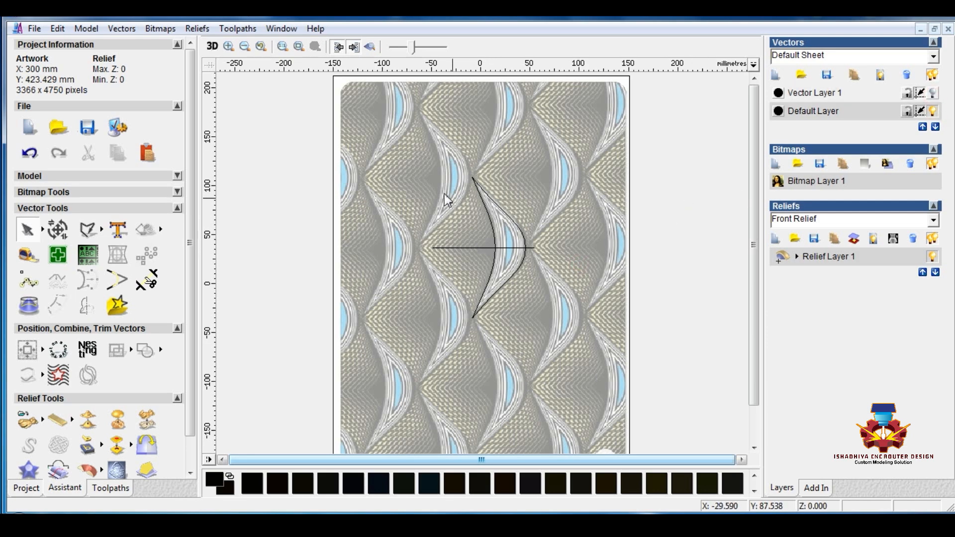
left_click(370, 47)
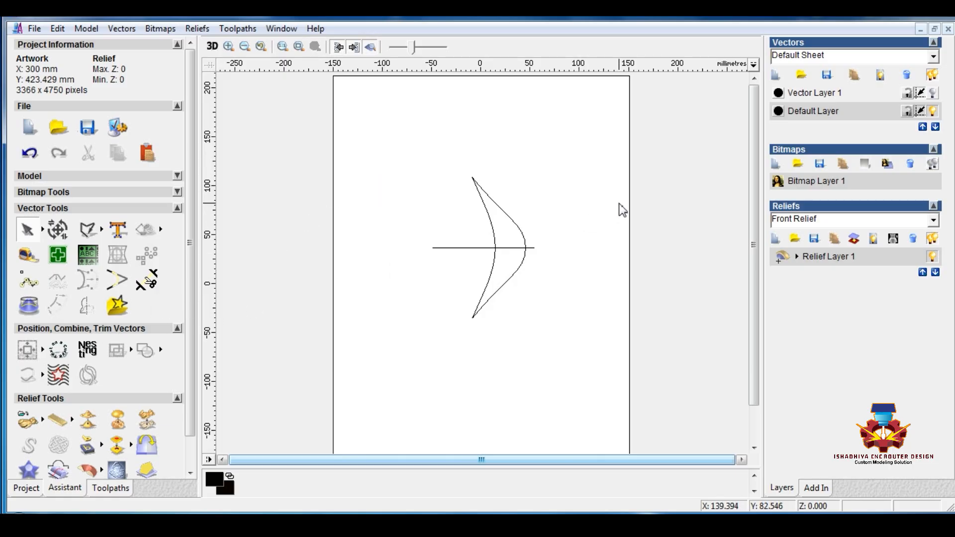
scroll(189, 416, "down", 1)
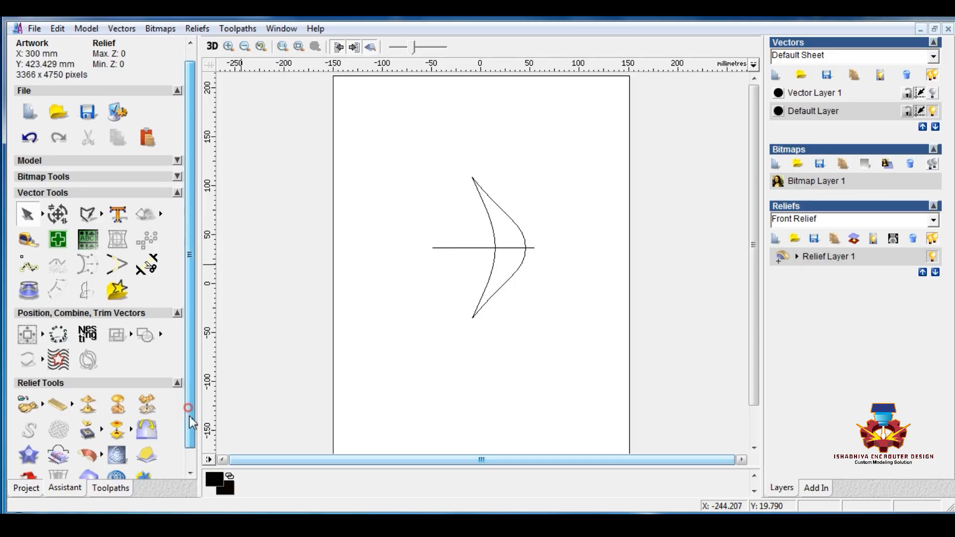
left_click_drag(454, 142, 531, 344)
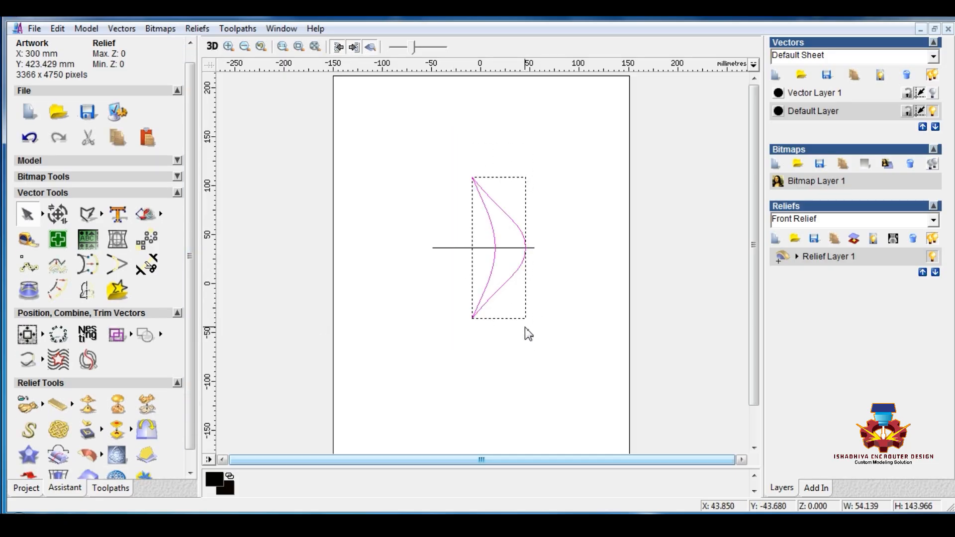
key("j")
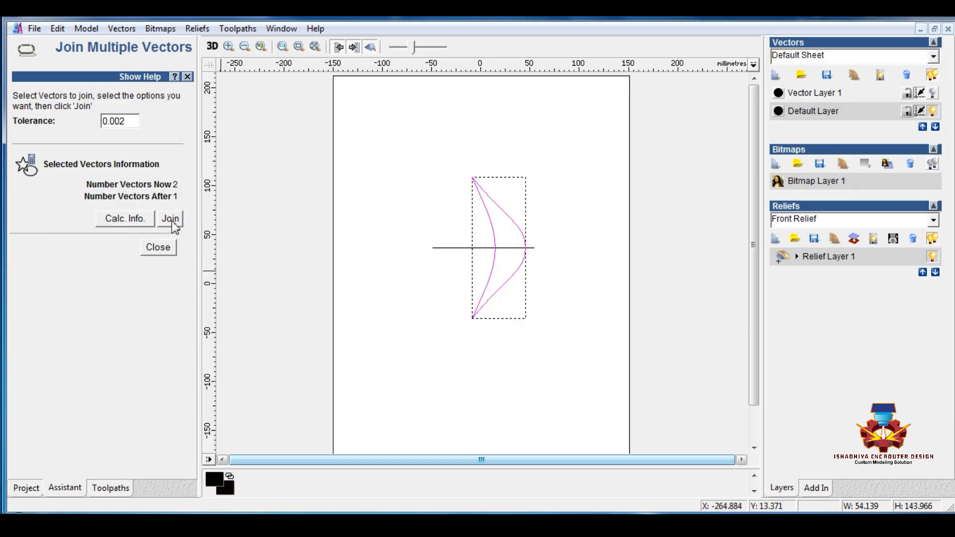
left_click(159, 247)
left_click(322, 294)
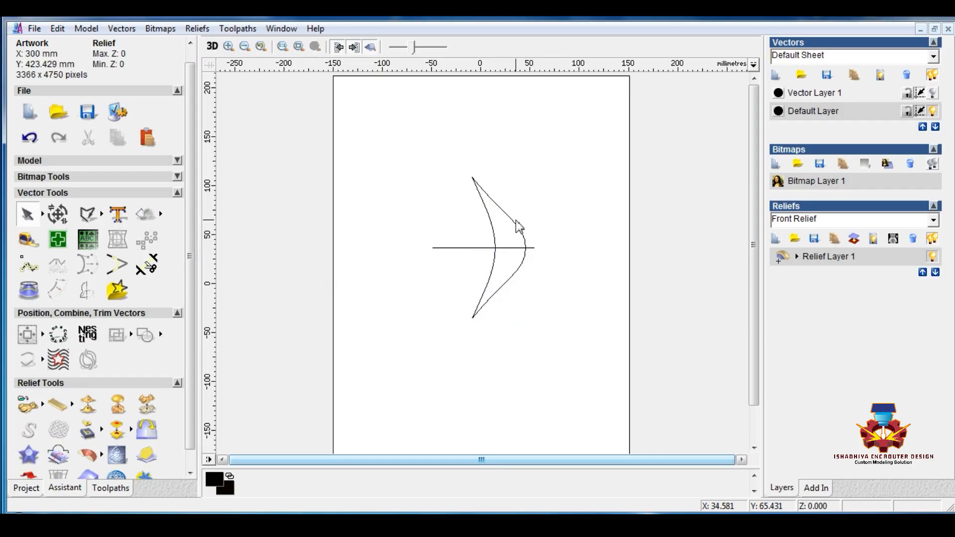
Copy the crescent's outer curve and paste it onto a new vector layer with Default Layer hidden
left_click(514, 223)
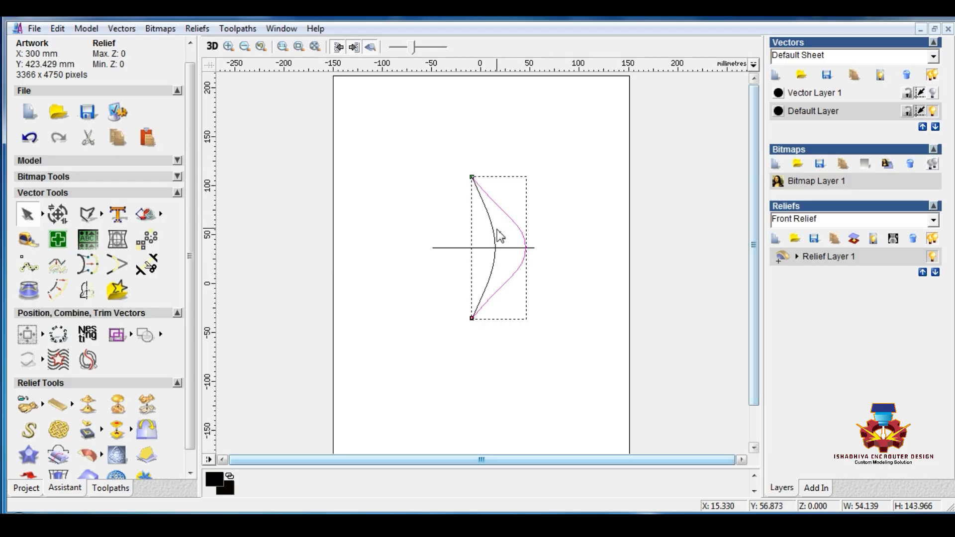
right_click(504, 219)
left_click(540, 205)
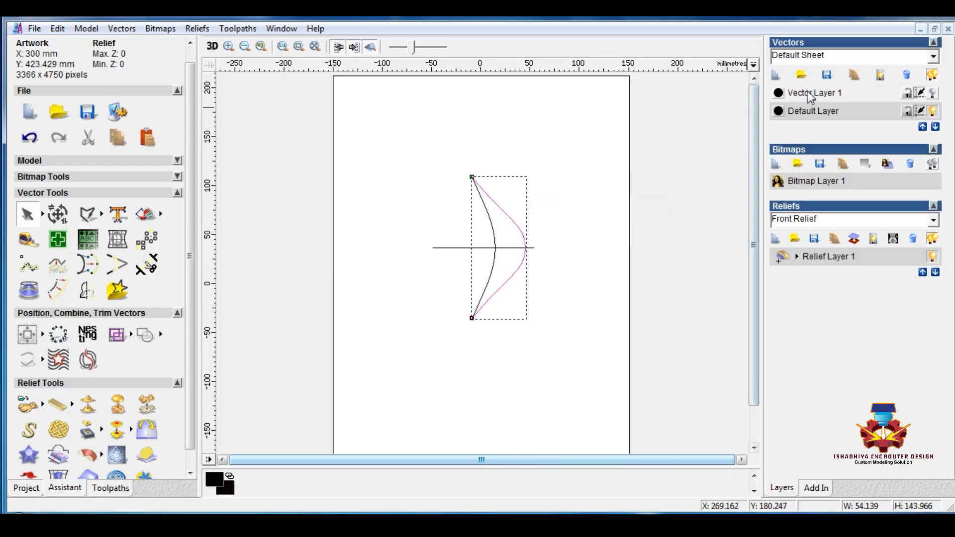
left_click(776, 74)
left_click(933, 129)
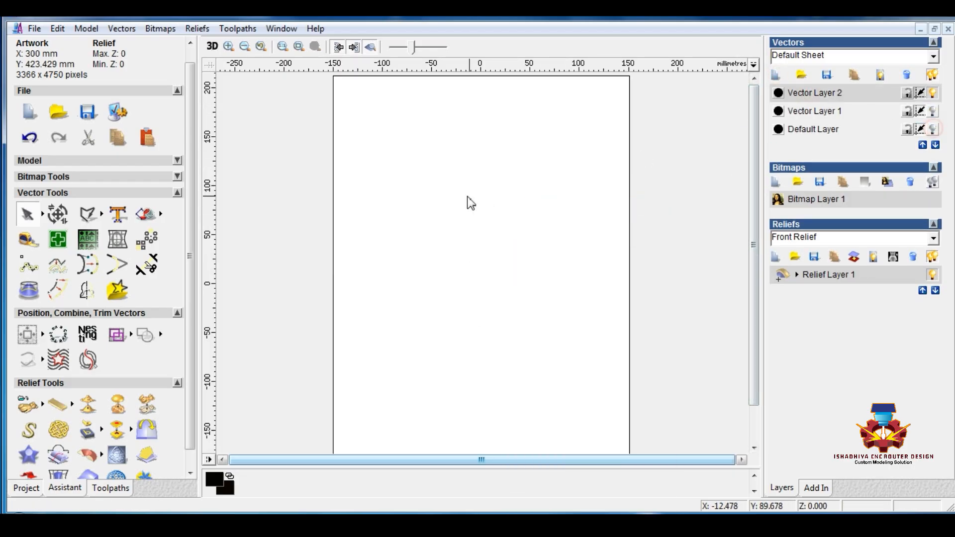
right_click(464, 190)
left_click(499, 232)
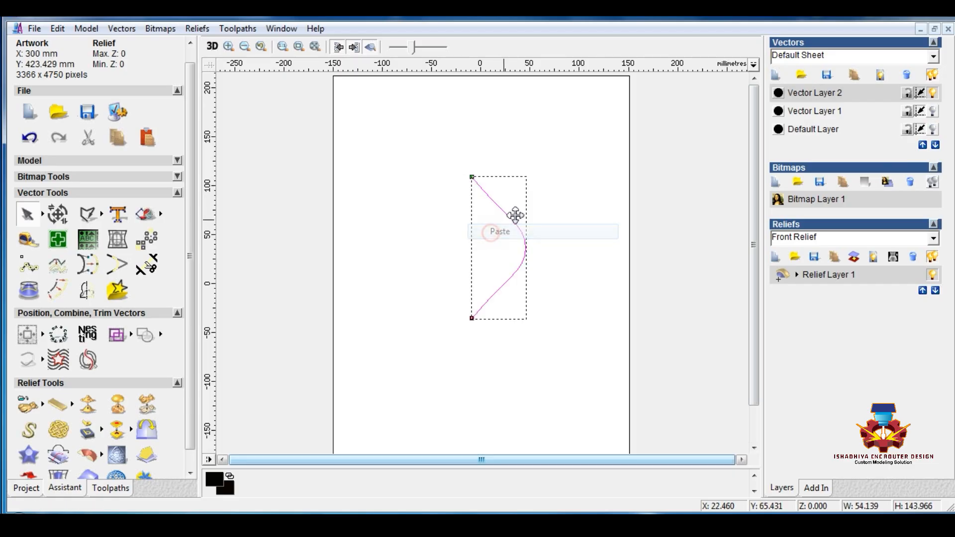
Show Vector Layer 1 with Vector Layer 2 hidden, and copy the scale's upper and lower left curves
left_click(933, 112)
left_click(933, 94)
left_click(449, 214)
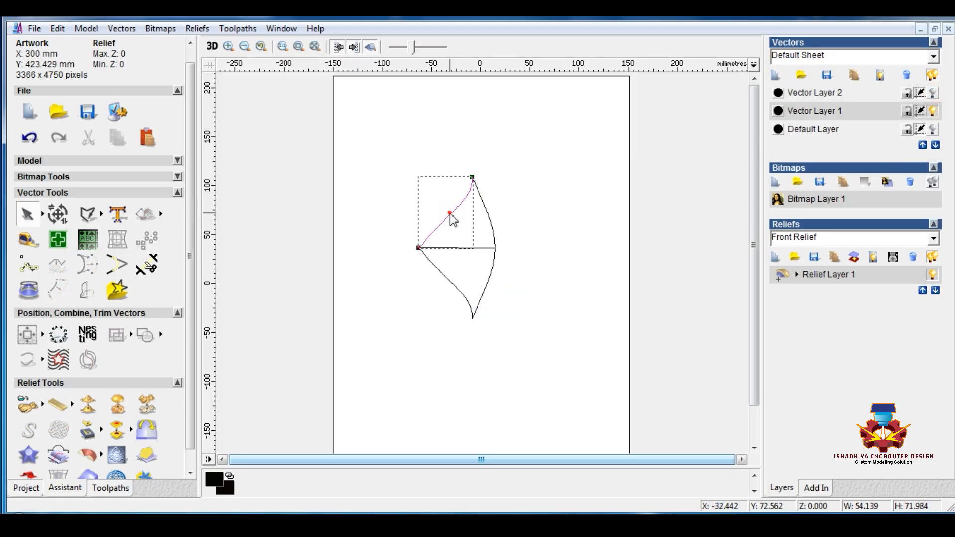
left_click(441, 275, "shift")
right_click(435, 277)
left_click(481, 207)
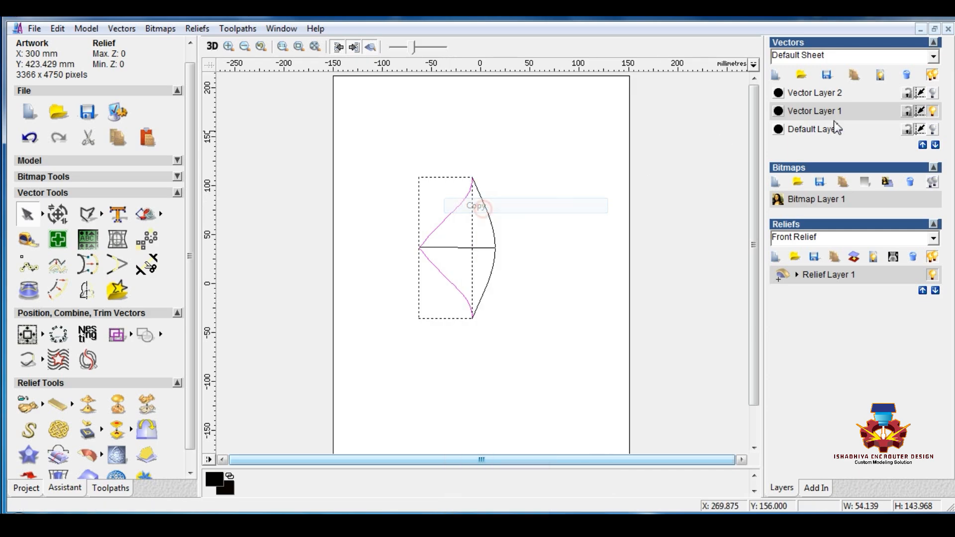
Hide Vector Layer 1, show Vector Layer 2, and paste the two copied left curves onto it
left_click(933, 111)
left_click(933, 93)
left_click(841, 94)
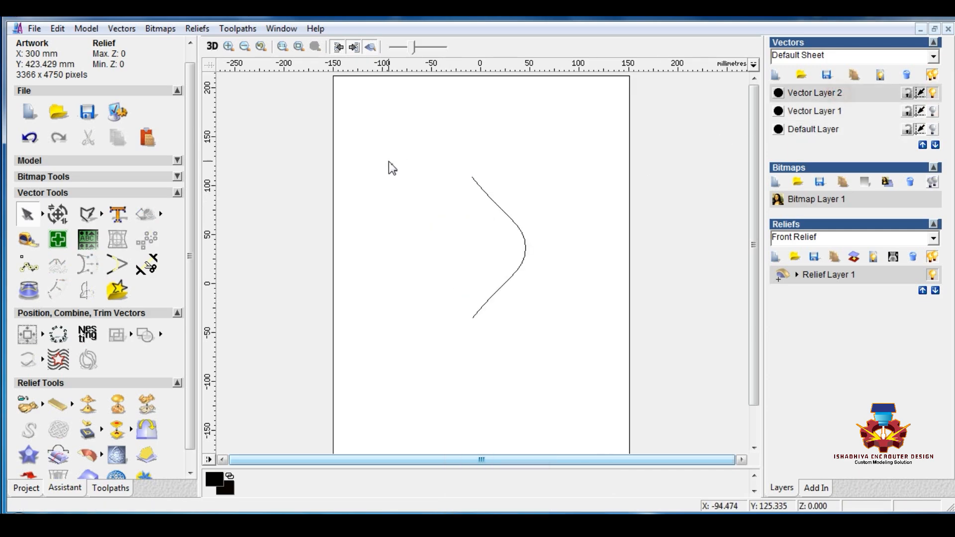
right_click(392, 168)
left_click(398, 198)
left_click(388, 160)
Join the upper and lower left curves on Vector Layer 2 into one vector
left_click_drag(387, 156, 518, 334)
left_click(461, 256)
left_click_drag(377, 159, 506, 388)
right_click(444, 219)
left_click(490, 470)
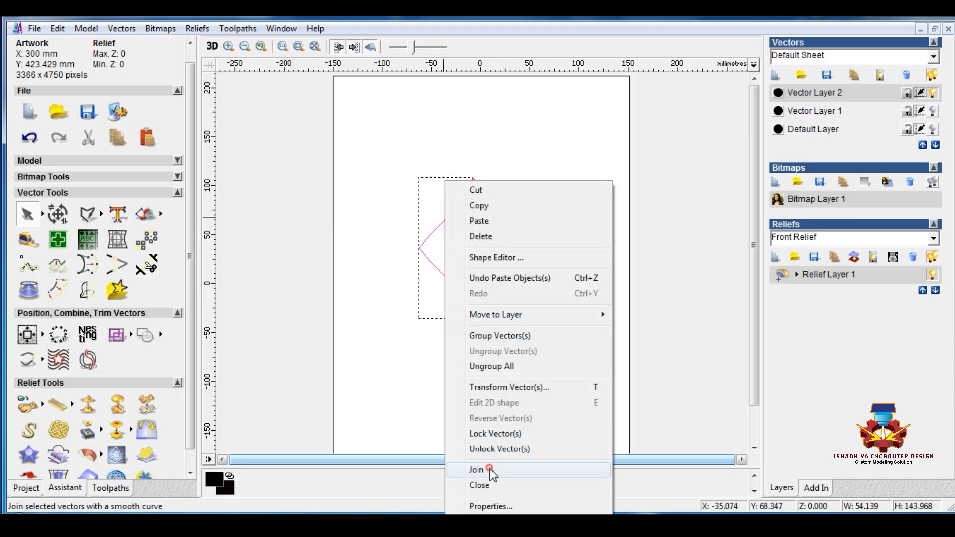
Join the left and right curves on Vector Layer 2 into one outline and check its lower tip
left_click_drag(373, 145, 575, 365)
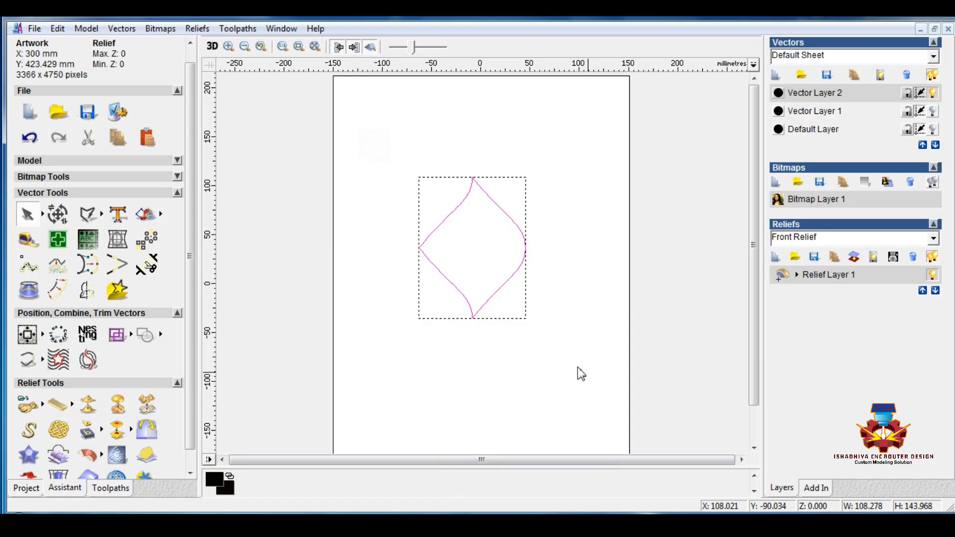
right_click(506, 251)
left_click(535, 471)
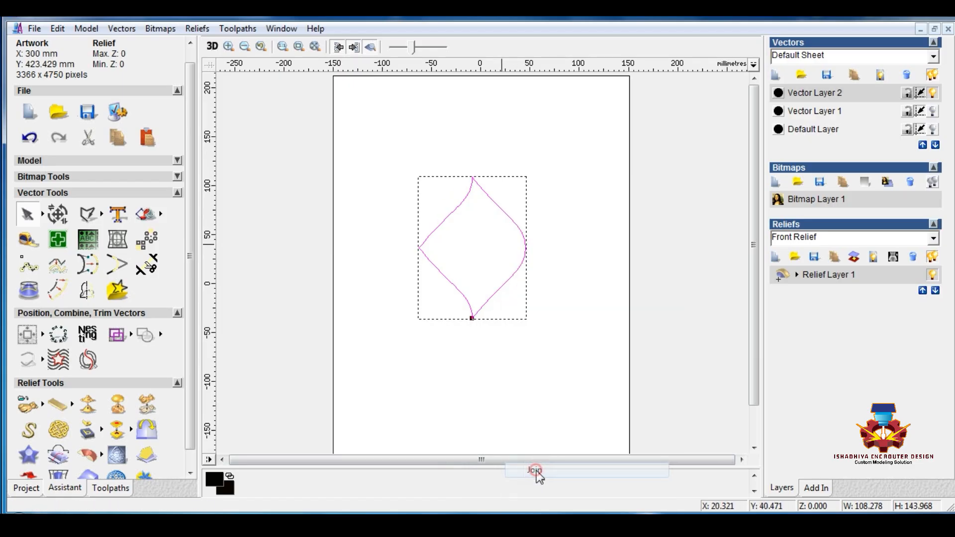
left_click(553, 299)
left_click(500, 298)
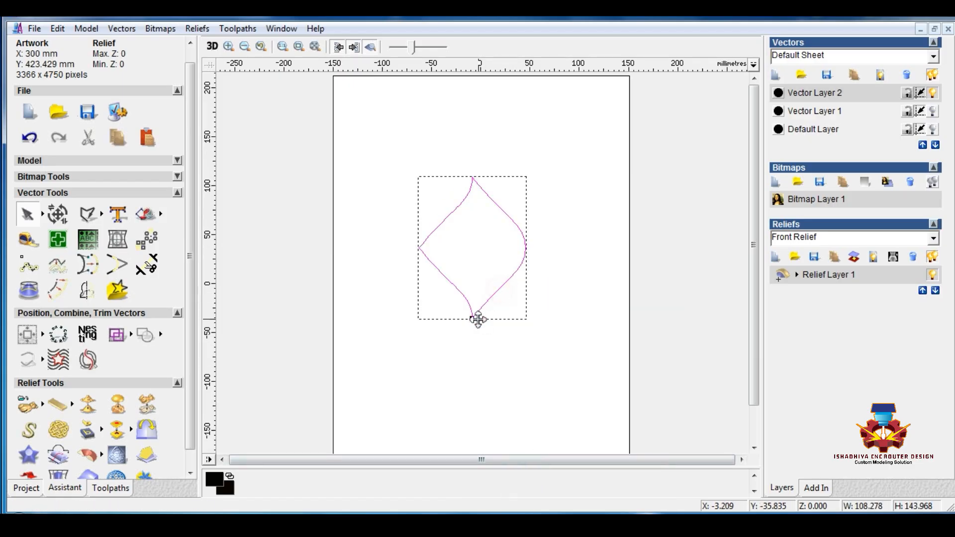
scroll(477, 319, "up", 10)
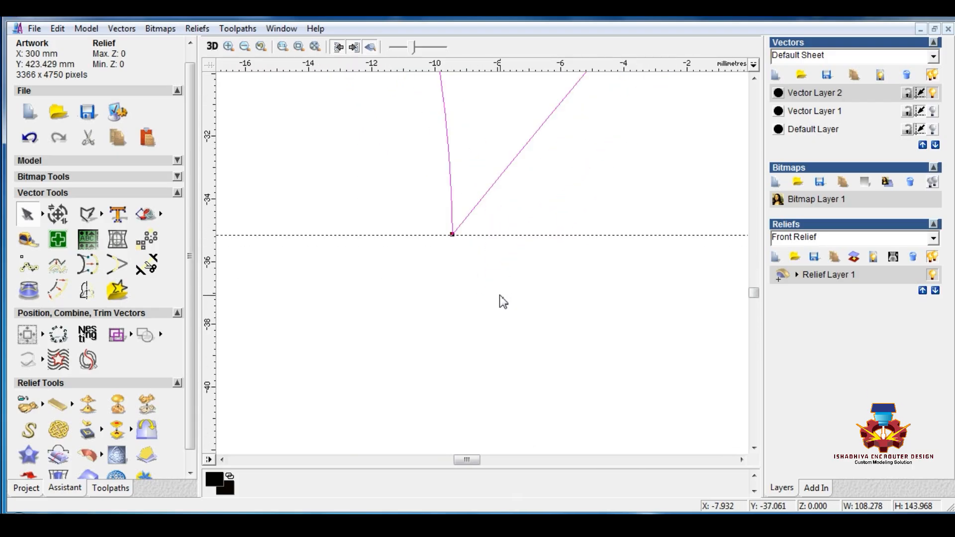
scroll(465, 254, "up", 3)
left_click(525, 250)
scroll(522, 256, "down", 12)
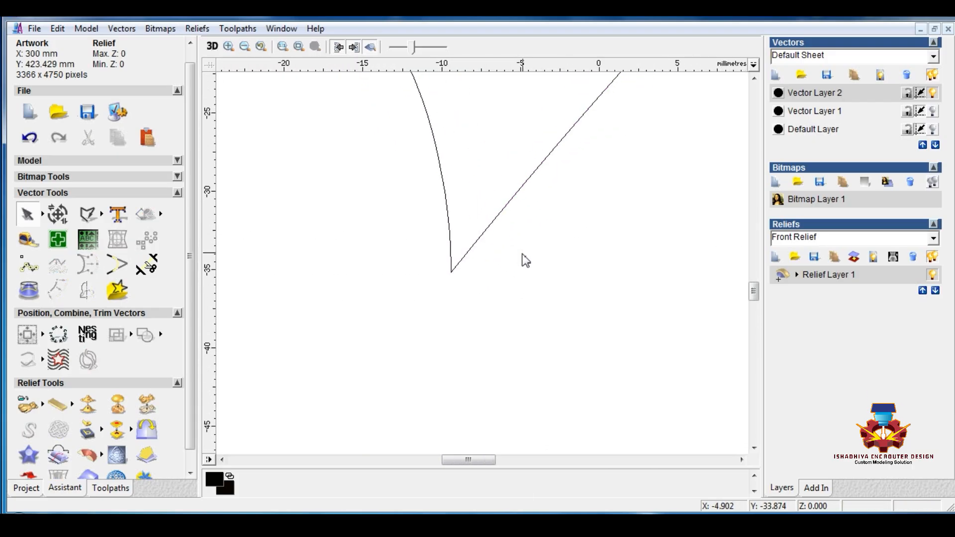
Hide Vector Layer 2 and show the Default Layer with the crescent outline
left_click(933, 93)
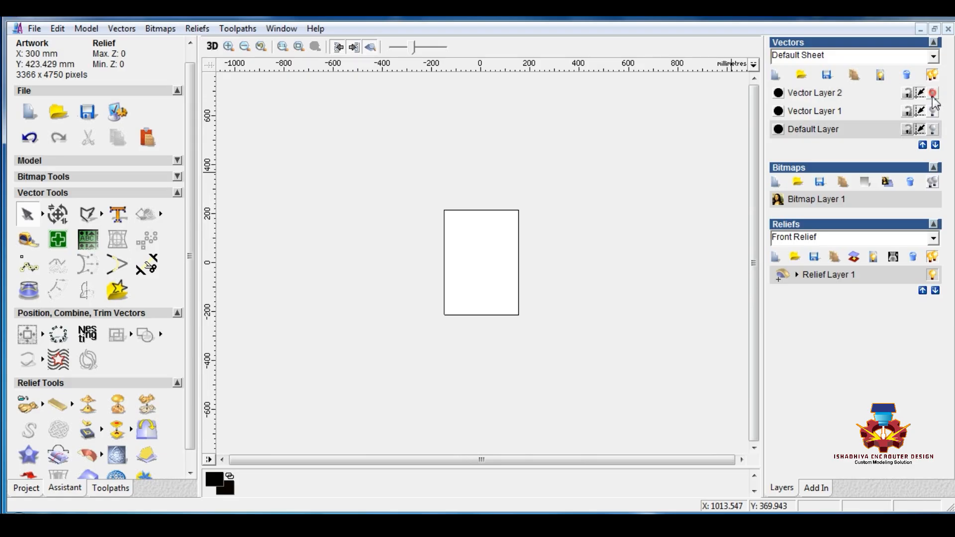
left_click(933, 129)
left_click(488, 260)
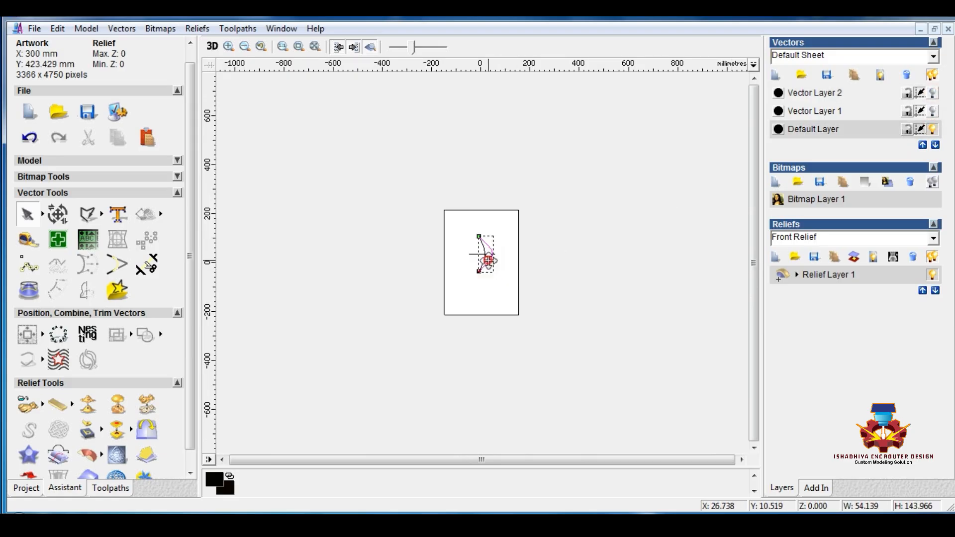
left_click_drag(470, 227, 504, 283)
right_click(490, 258)
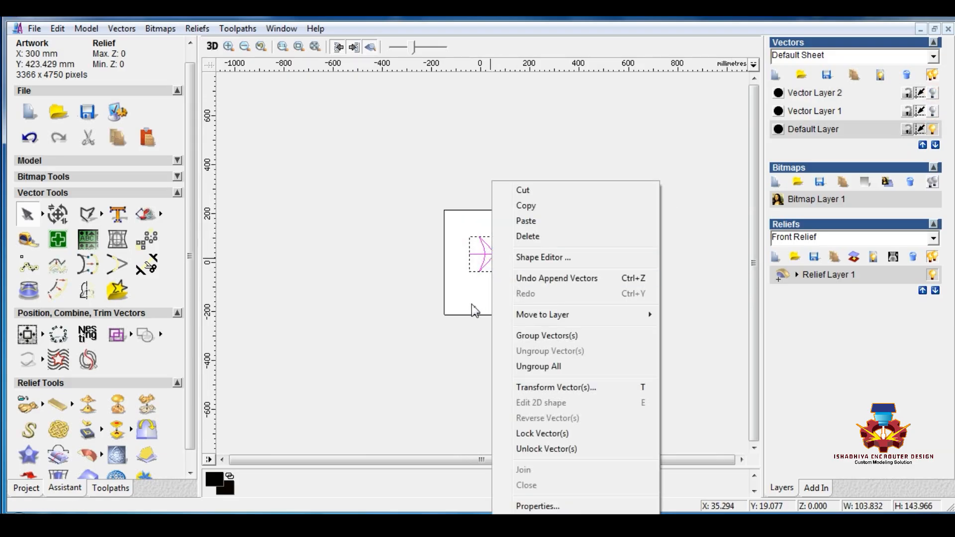
left_click(474, 312)
scroll(486, 264, "up", 5)
Add a rounded 45-degree relief with no height limit to the crescent outline using the Shape Editor
left_click_drag(453, 153, 562, 355)
right_click(493, 271)
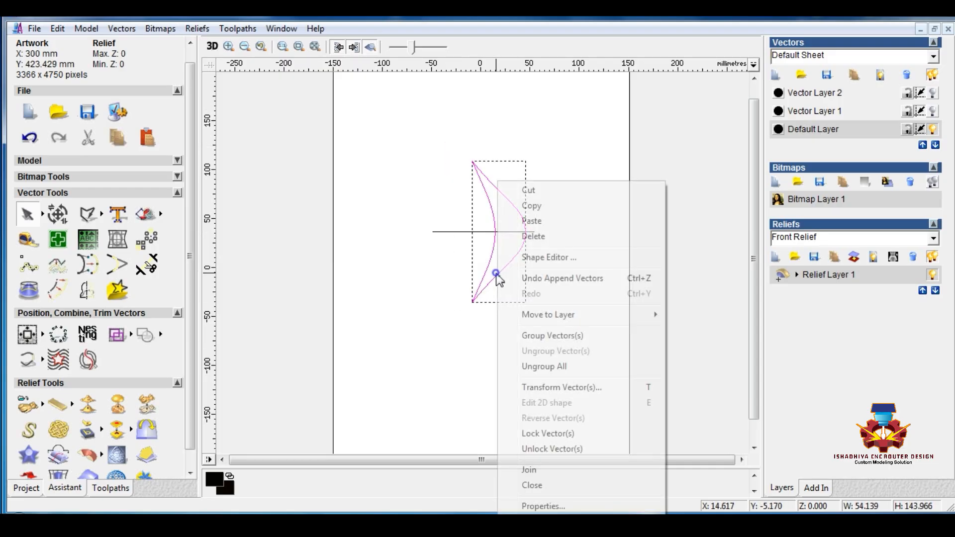
left_click(489, 469)
right_click(493, 275)
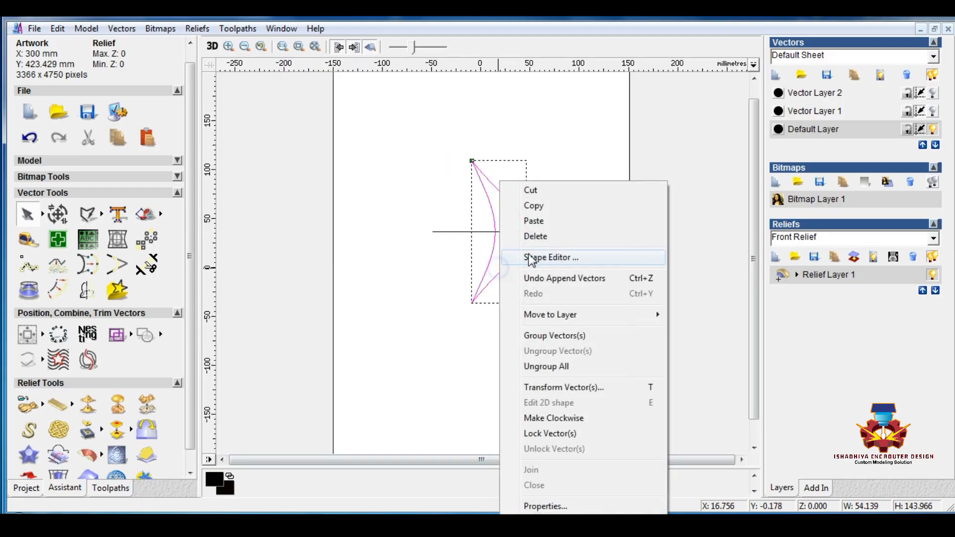
left_click(510, 257)
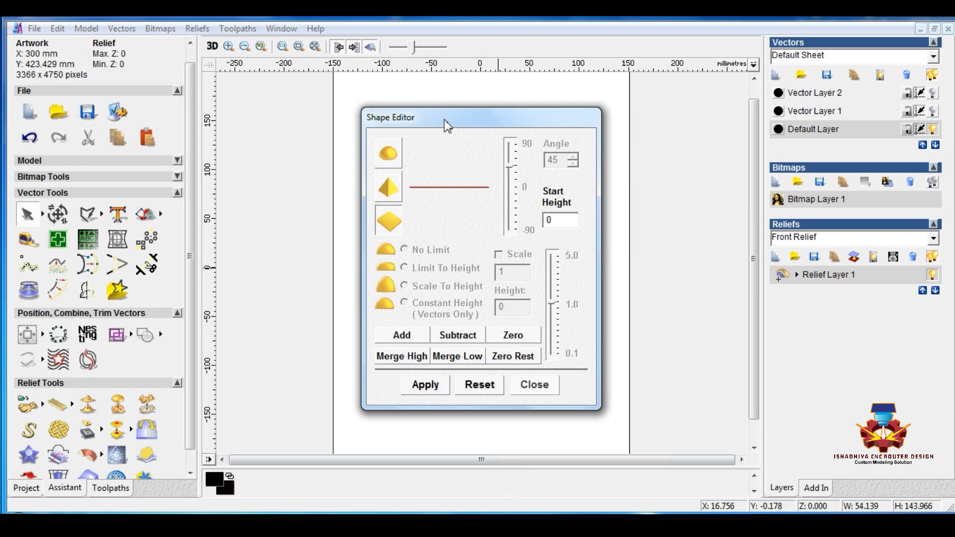
left_click_drag(448, 126, 249, 125)
left_click(191, 153)
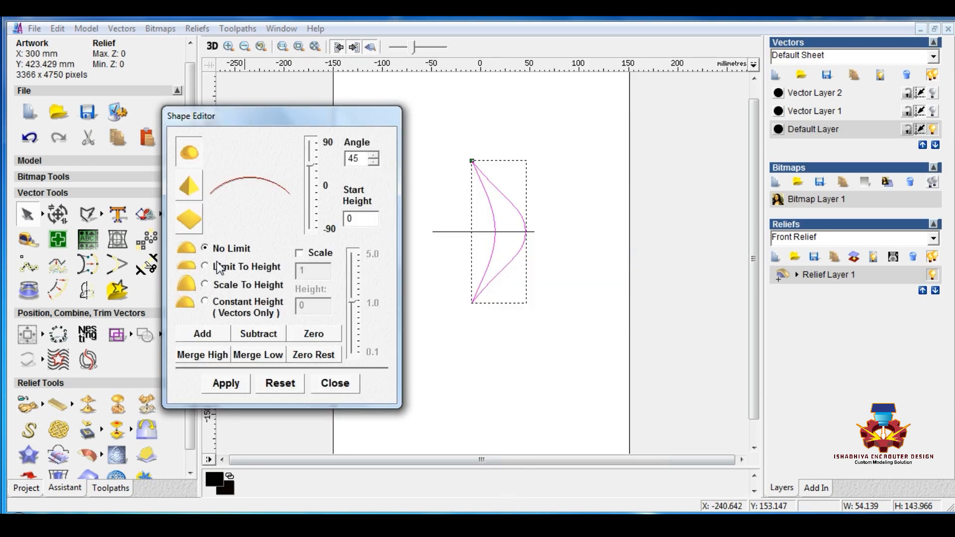
left_click(203, 332)
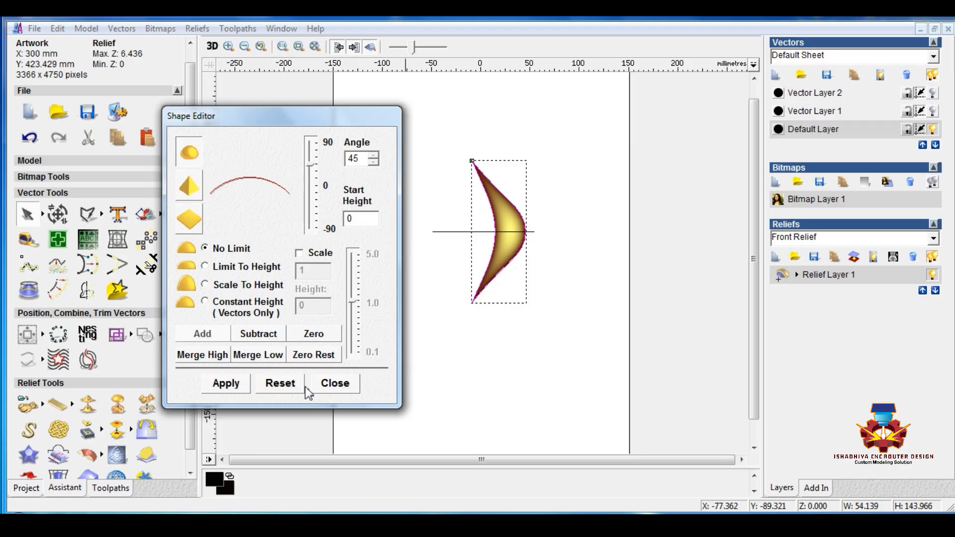
left_click(335, 383)
left_click(468, 374)
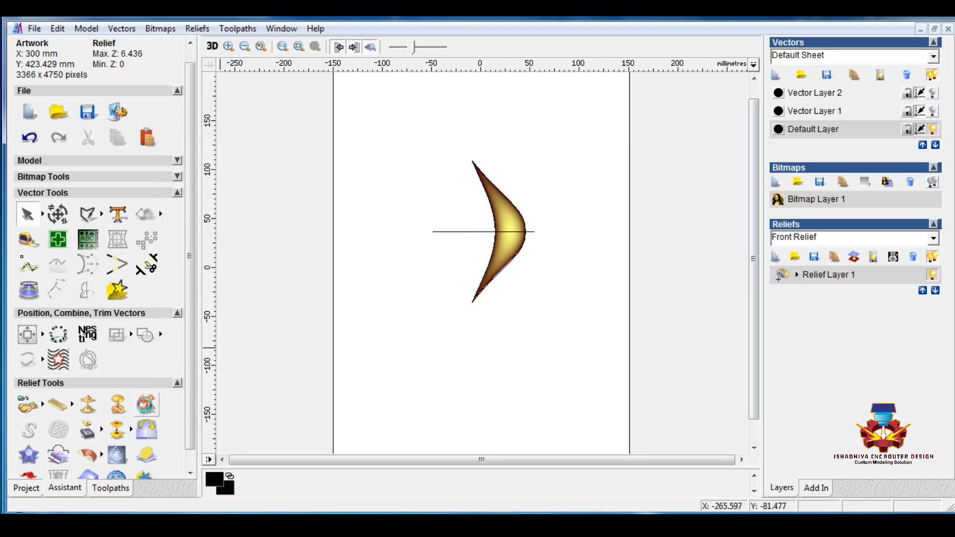
Scale the whole crescent relief layer to a height of 3 mm
left_click(148, 404)
left_click_drag(426, 303, 328, 306)
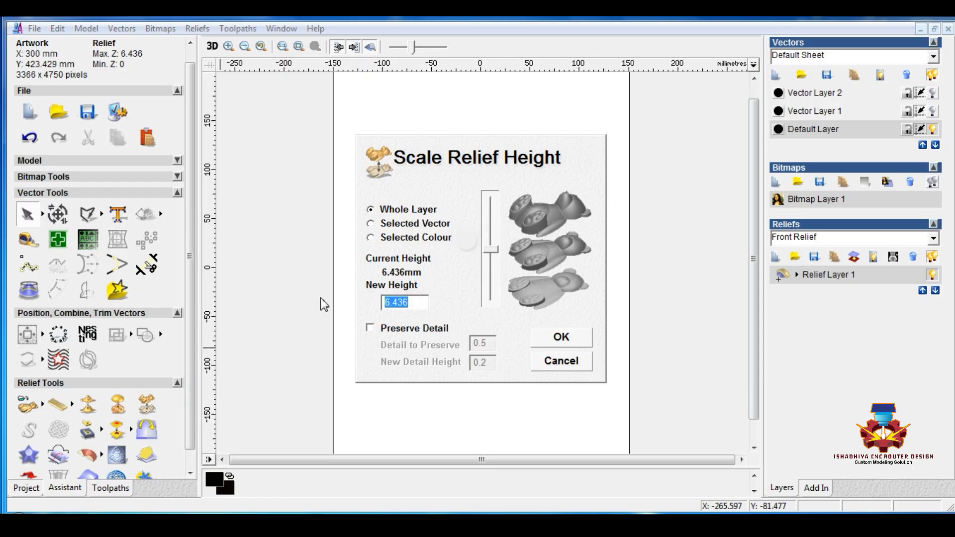
type("5")
key("Return")
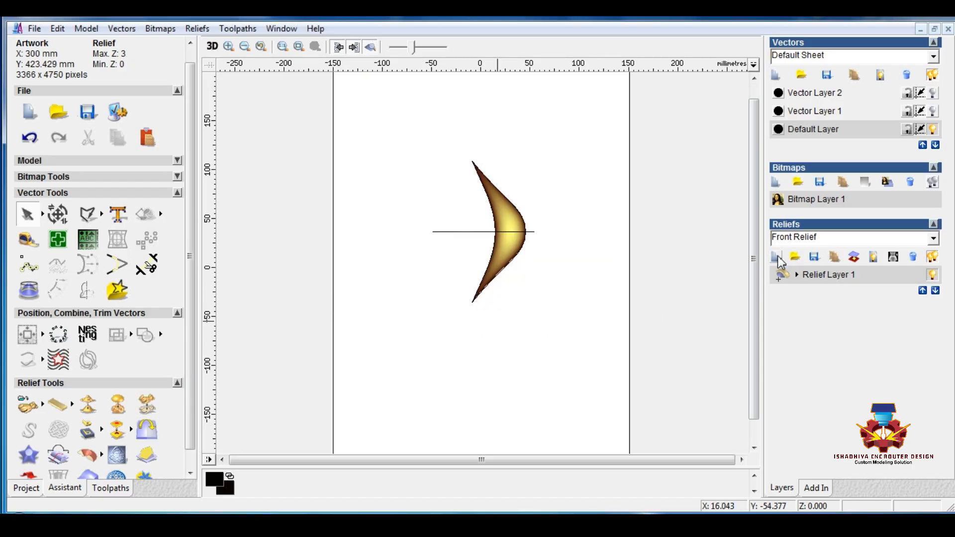
Add a new relief layer, show Vector Layer 1 and hide the Default Layer
left_click(777, 257)
left_click(933, 110)
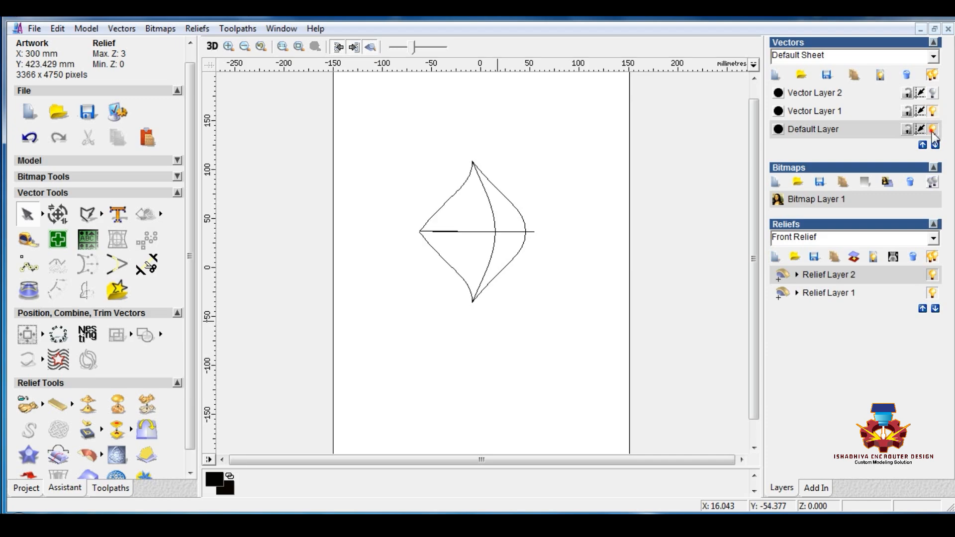
left_click(933, 129)
left_click(521, 314)
Draw a horizontal polyline about 29 mm long in the empty area below the scale's left tip
left_click(103, 214)
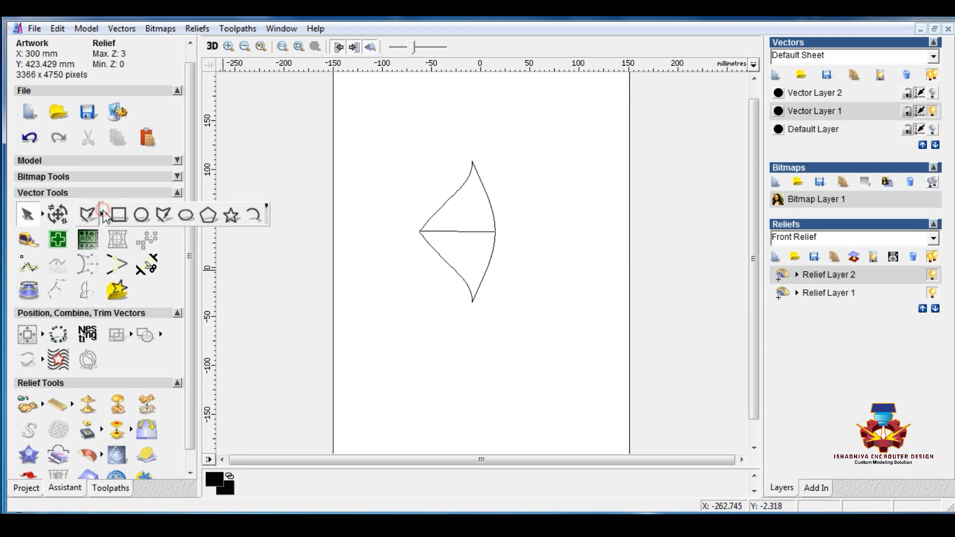
left_click(164, 215)
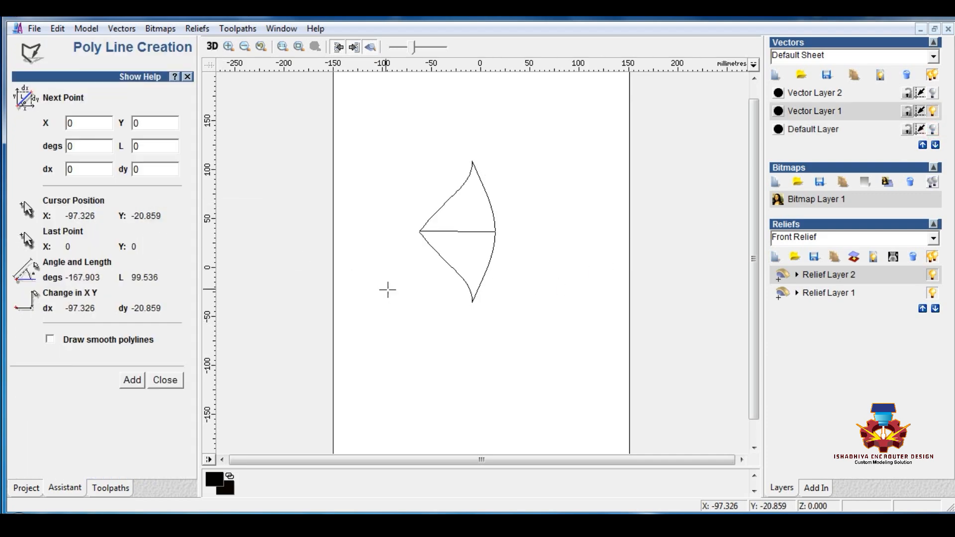
left_click(391, 294)
left_click(420, 294)
key("Escape")
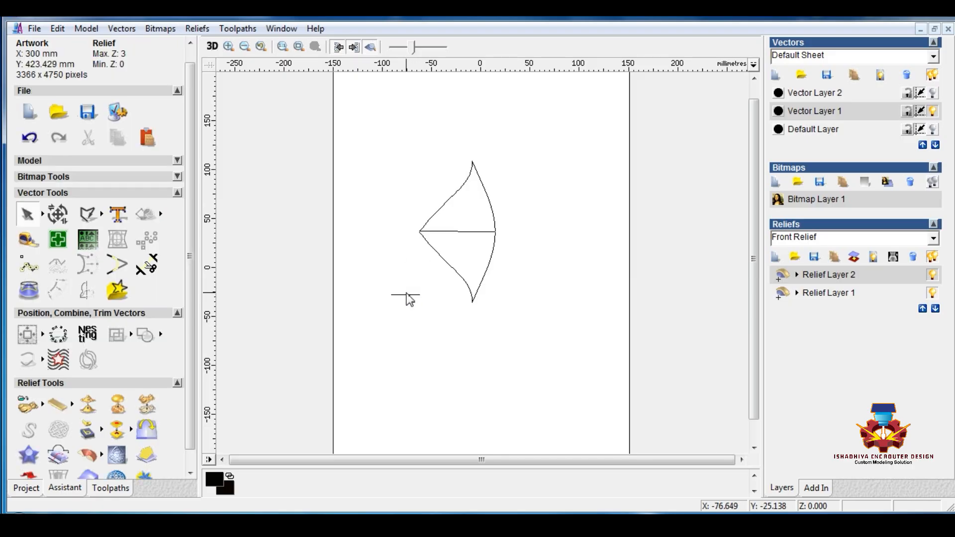
Convert the short line to an arc in node editing and bulge it upward by about 7 mm
left_click(406, 294)
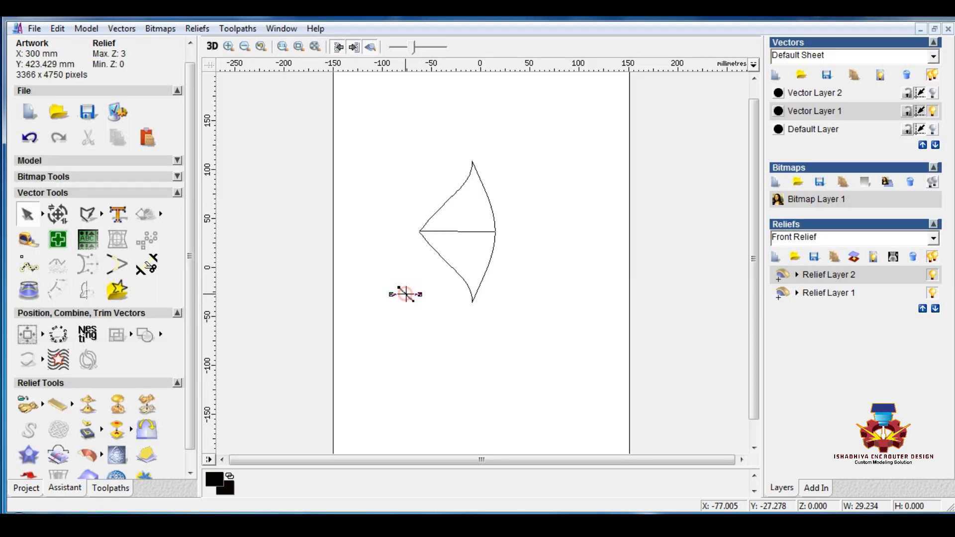
left_click(43, 214)
left_click(83, 215)
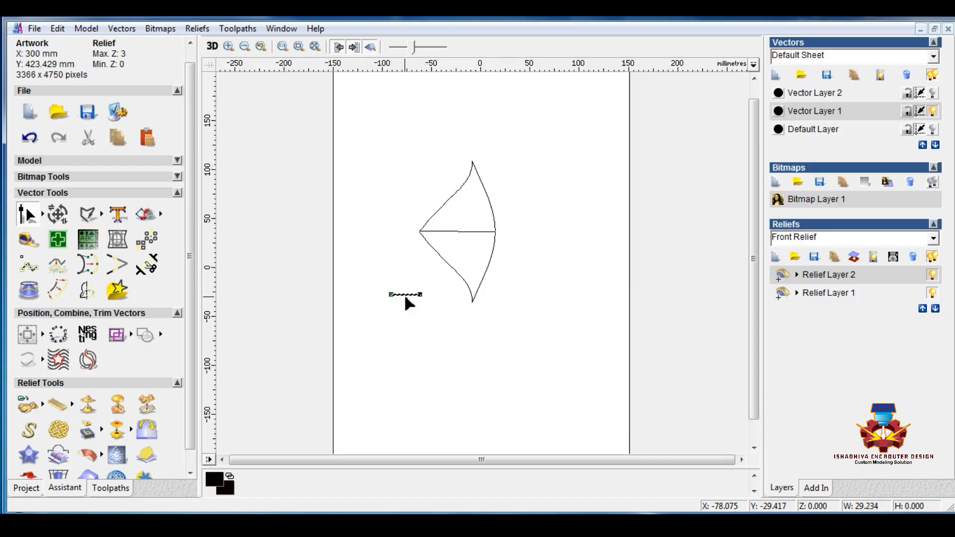
key("a")
left_click_drag(406, 281, 407, 288)
Try to convert the small arc's span to a Bezier through its node editing options
right_click(406, 288)
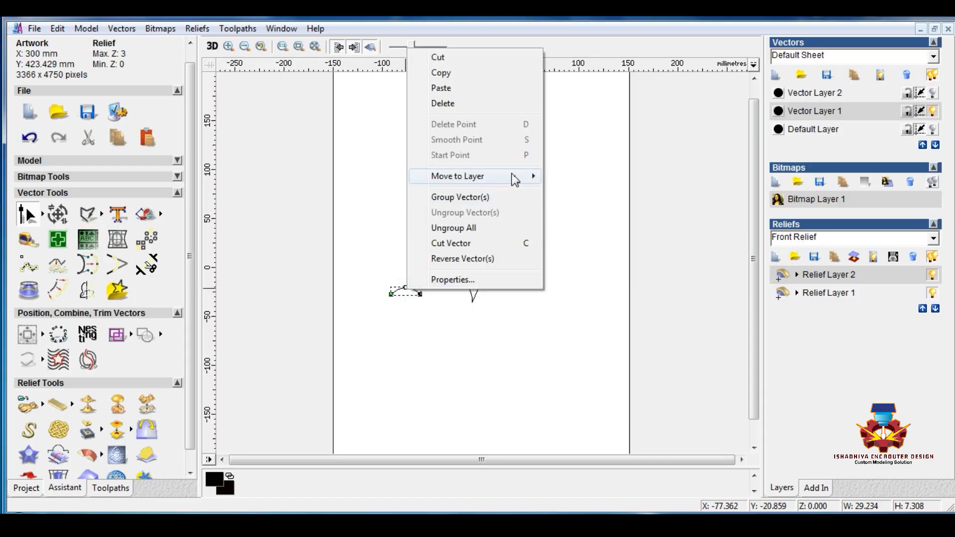
left_click(324, 249)
scroll(405, 298, "up", 2)
right_click(369, 258)
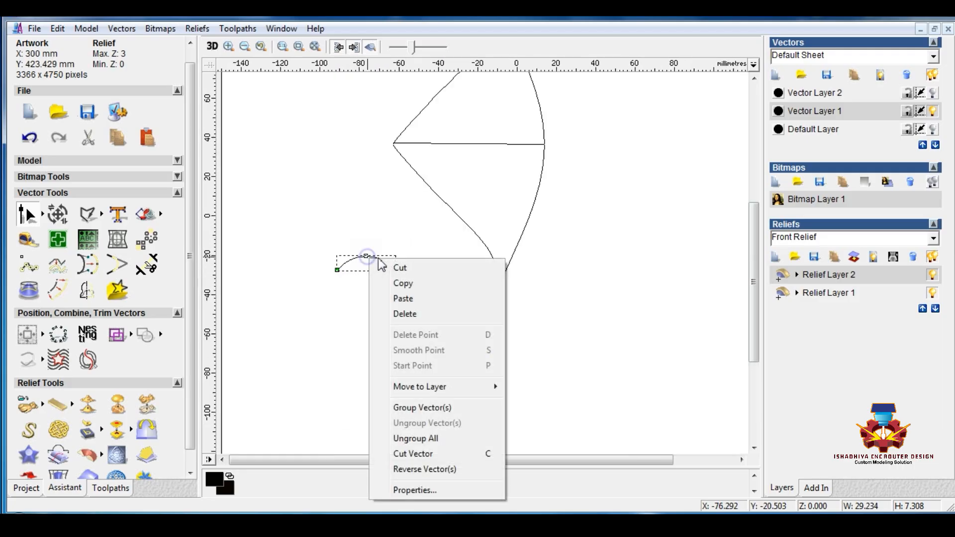
left_click(351, 270)
right_click(351, 258)
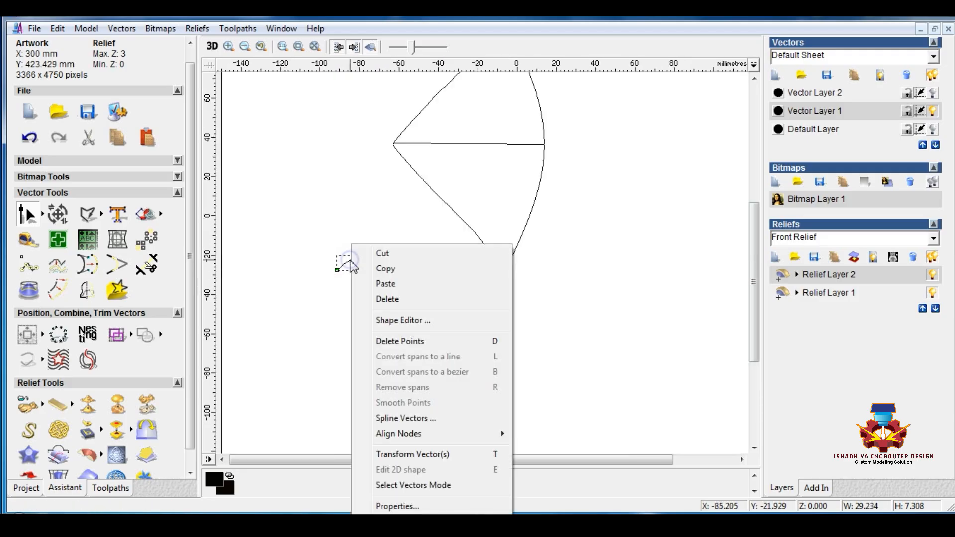
left_click(489, 372)
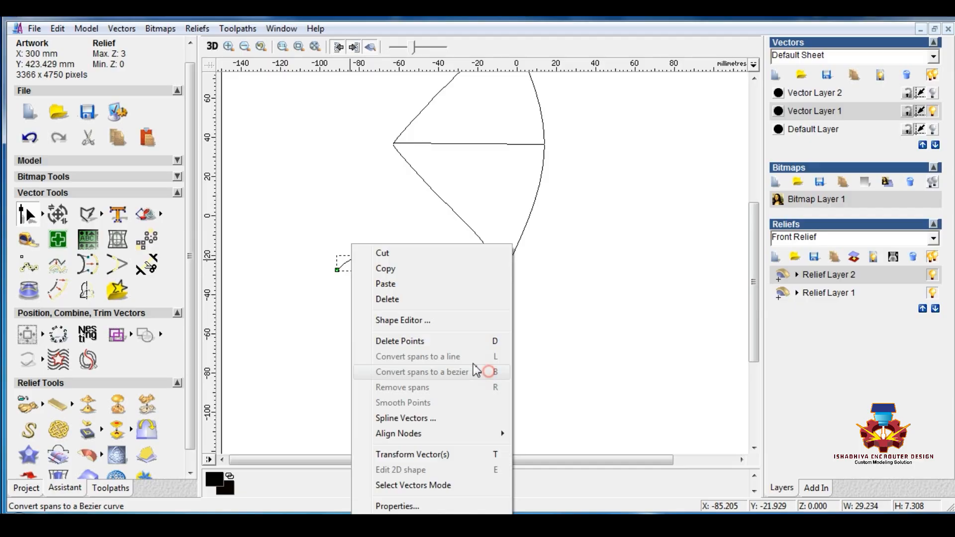
Convert the small arc to a Bezier curve, nudge its two control handles evenly outward for a fuller shape, and leave node editing
scroll(354, 266, "up", 2)
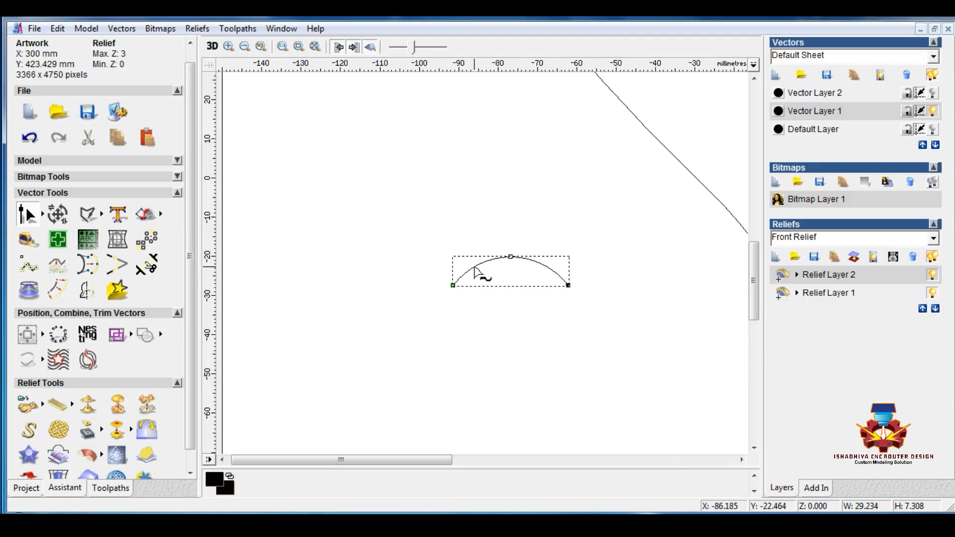
left_click_drag(506, 265, 559, 256)
key("Left")
key("Left")
key("Left")
key("Left")
key("Left")
key("Left")
key("Right")
key("Right")
key("Right")
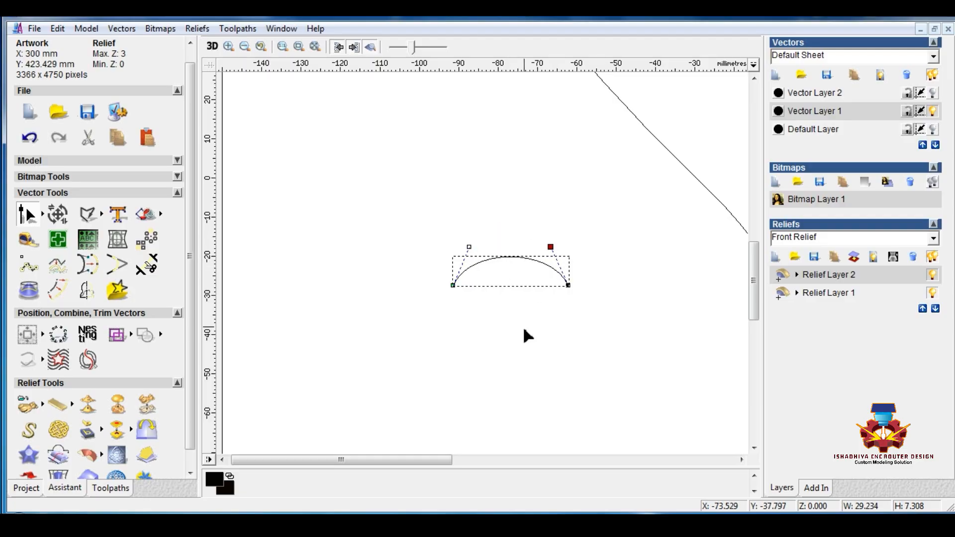
key("Right")
left_click(523, 328)
right_click(401, 343)
left_click(269, 267)
scroll(407, 290, "down", 1)
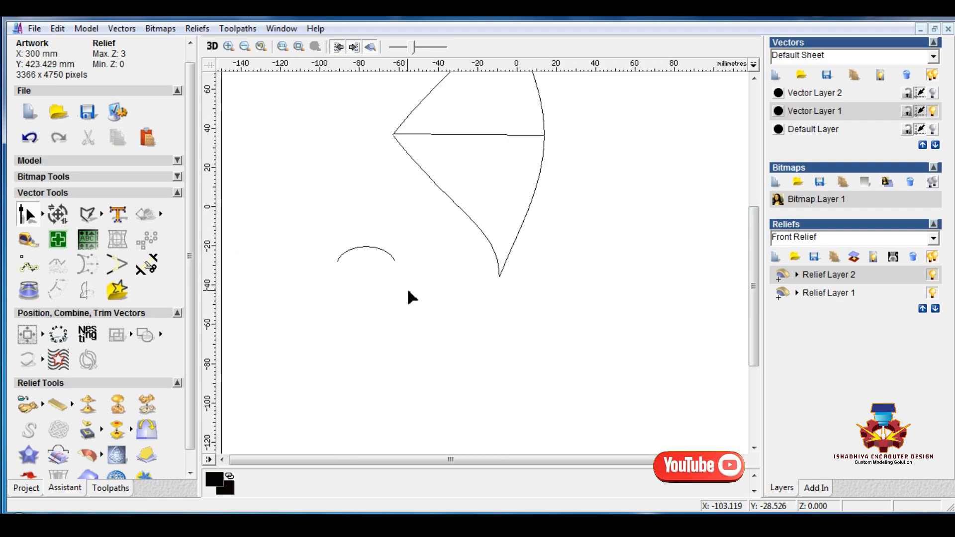
key("n")
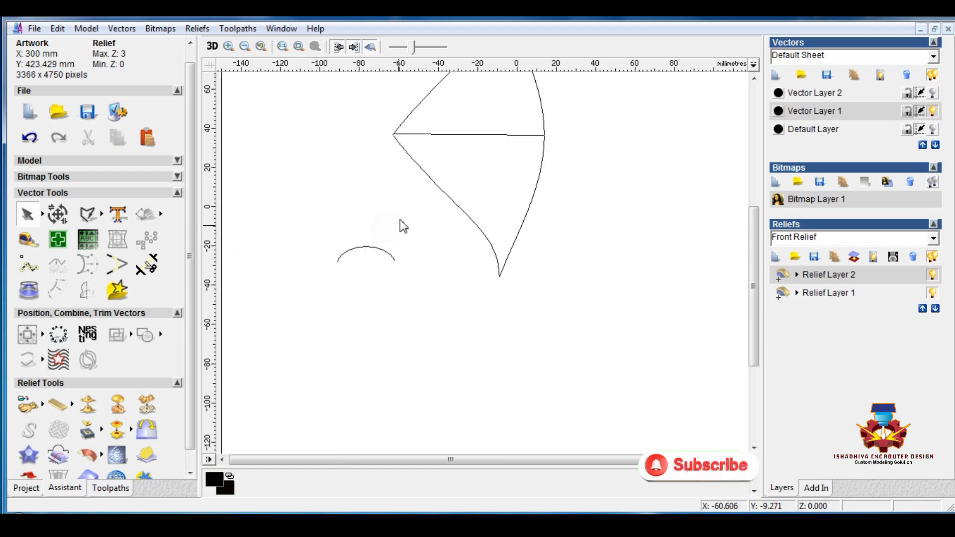
Delete the slightly slanted centre line across the scale outline
left_click(473, 135)
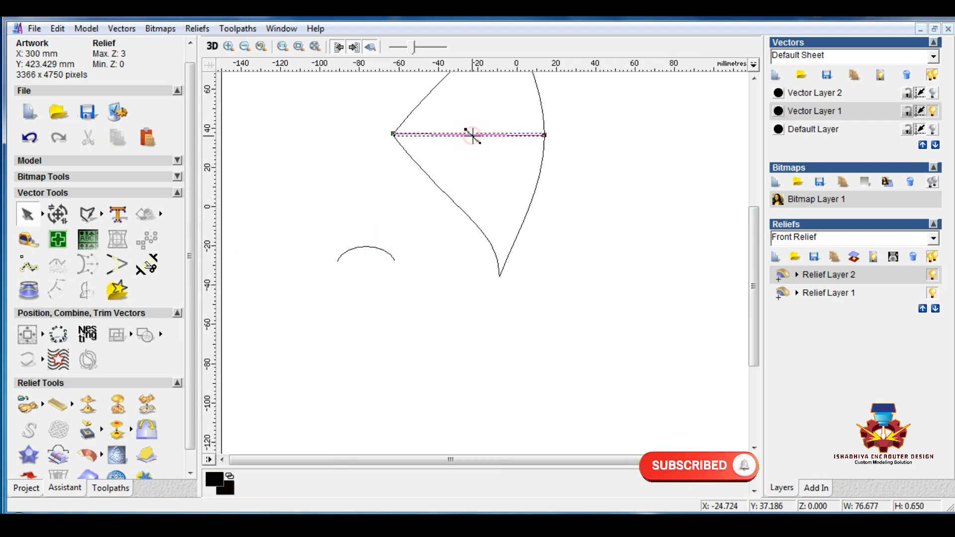
left_click(546, 106)
left_click(573, 186)
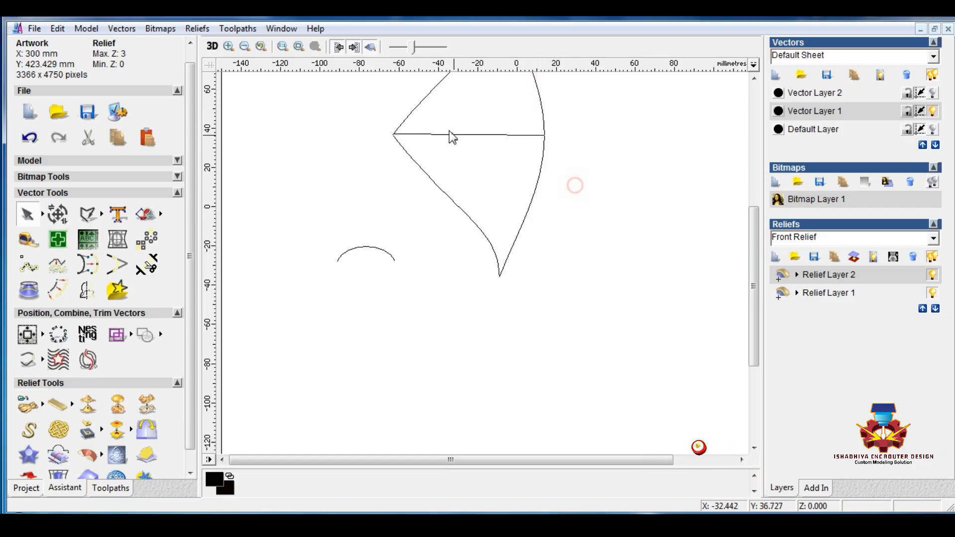
left_click(462, 135)
scroll(479, 138, "up", 1)
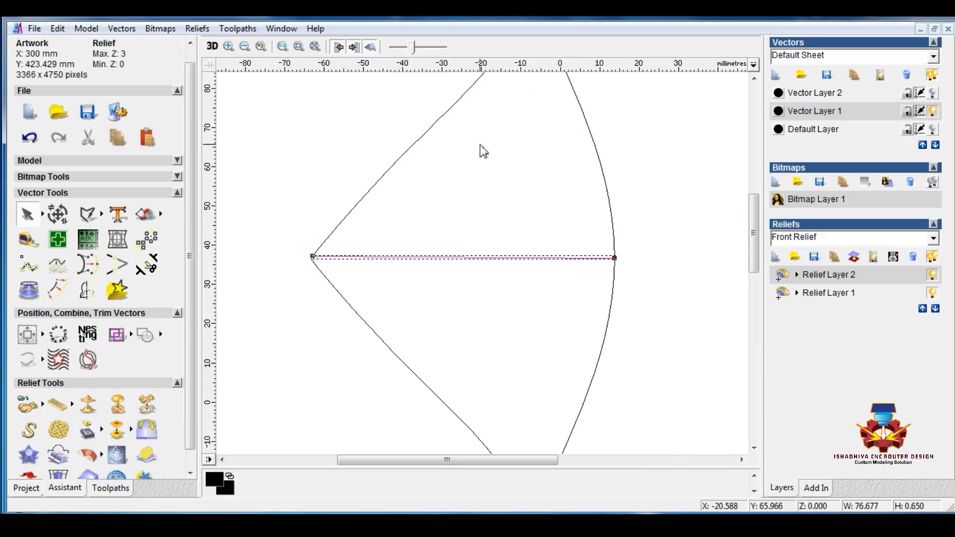
key("Delete")
Draw a level centre line about 77 mm long from the middle of the scale's right curve to its left tip
left_click(88, 214)
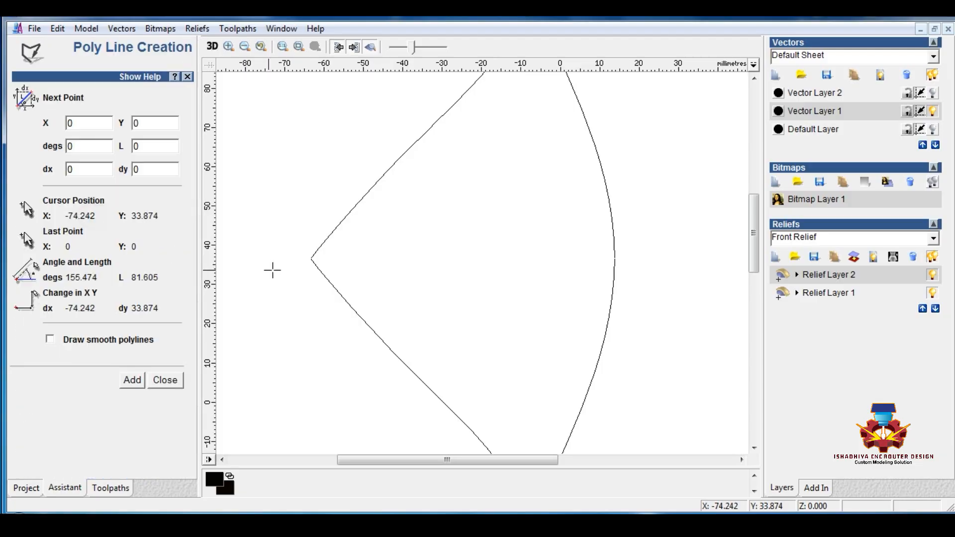
left_click(615, 258)
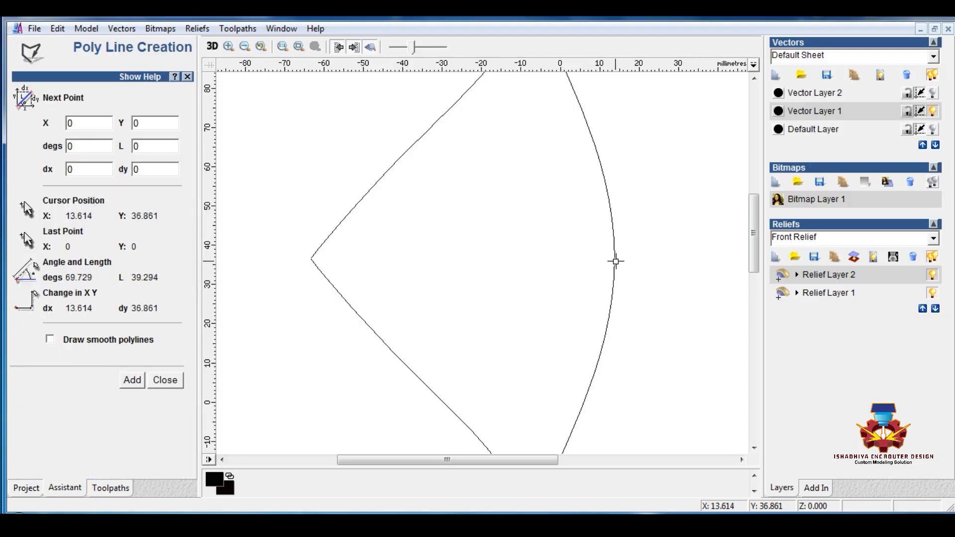
left_click(311, 258)
key("Escape")
left_click(390, 259)
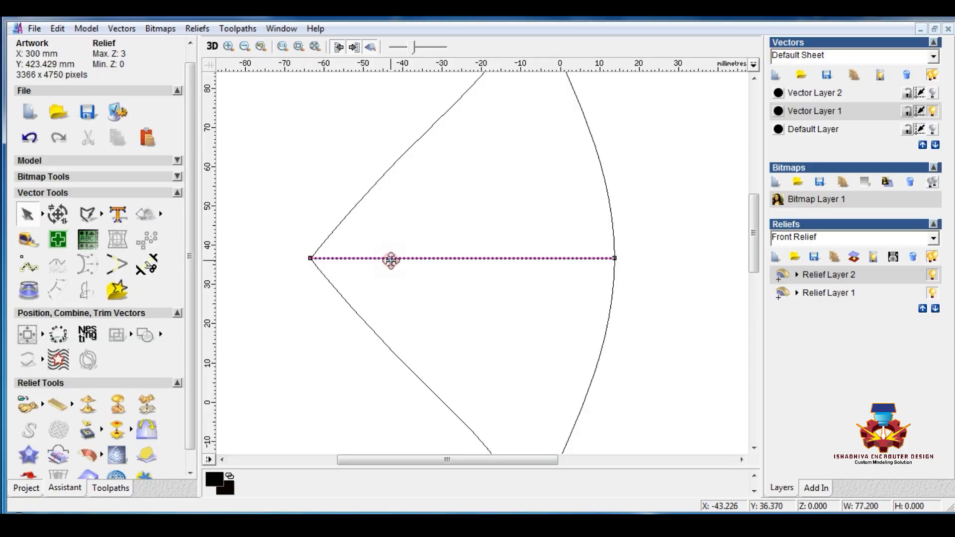
Set the scale centre line's width to 100 mm so it extends past both sides of the outline
middle_click_drag(409, 287, 398, 293)
scroll(402, 299, "down", 2)
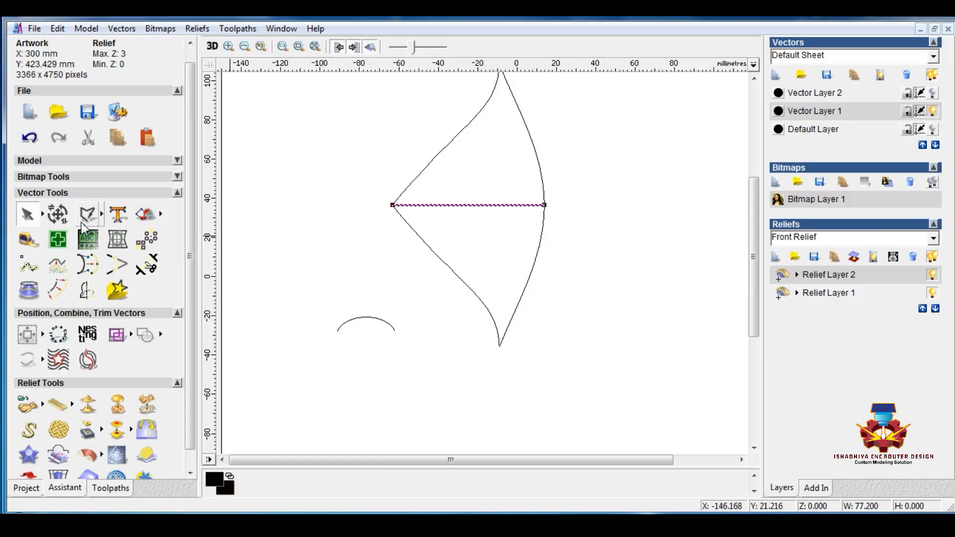
left_click(58, 214)
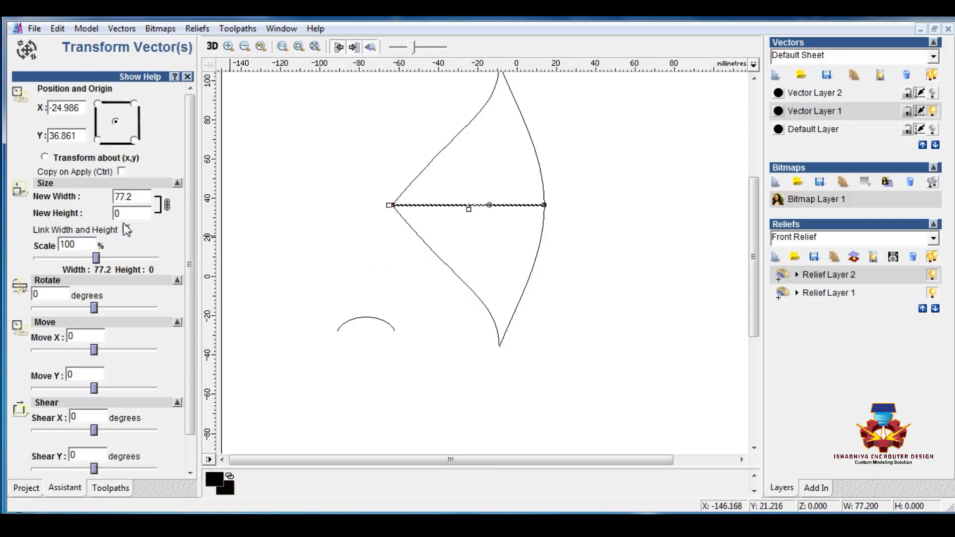
double_click(138, 197)
type("100")
scroll(150, 386, "down", 1)
left_click(119, 458)
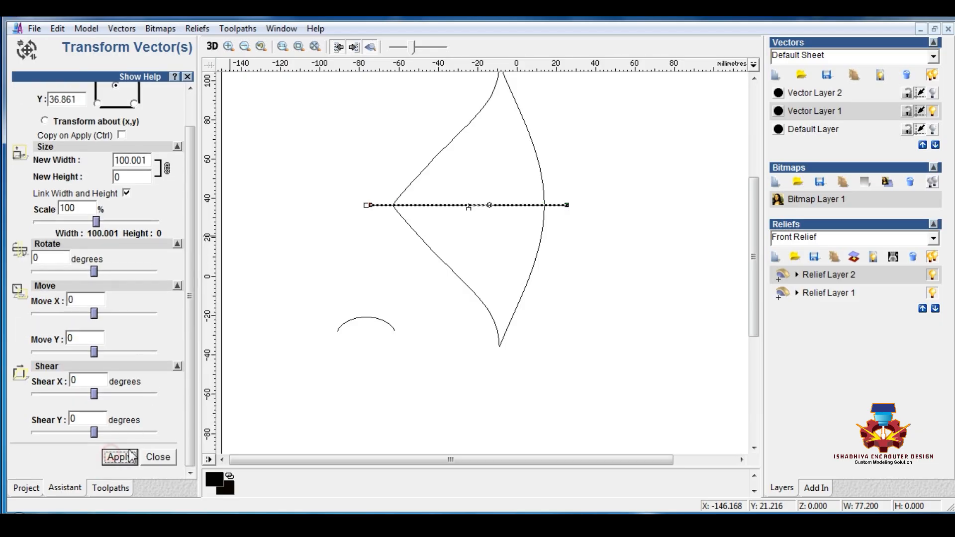
left_click(158, 457)
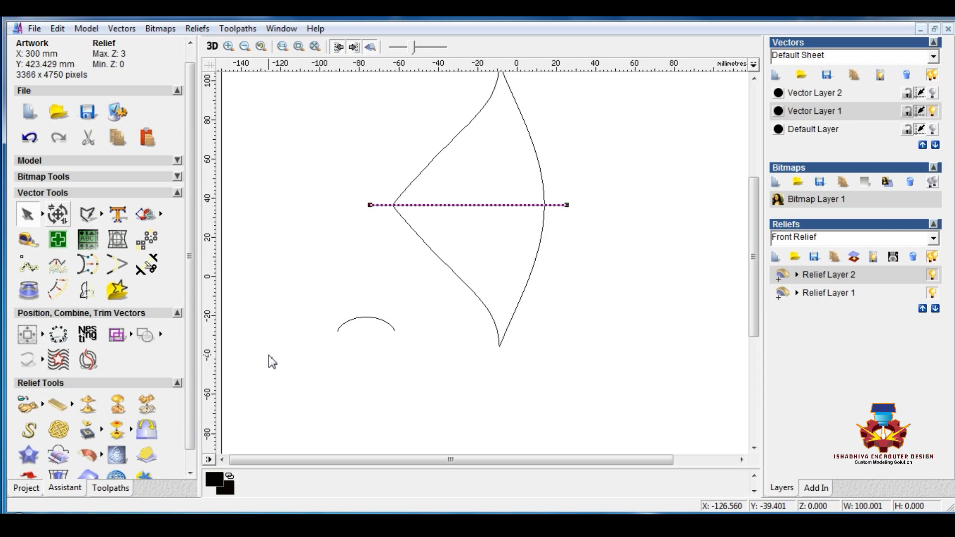
Move the 100 mm centre line left until its right end meets the middle of the scale's right curve
key("Left")
key("Left")
key("Left")
key("Left")
key("Left")
key("Left")
key("Left")
key("Left")
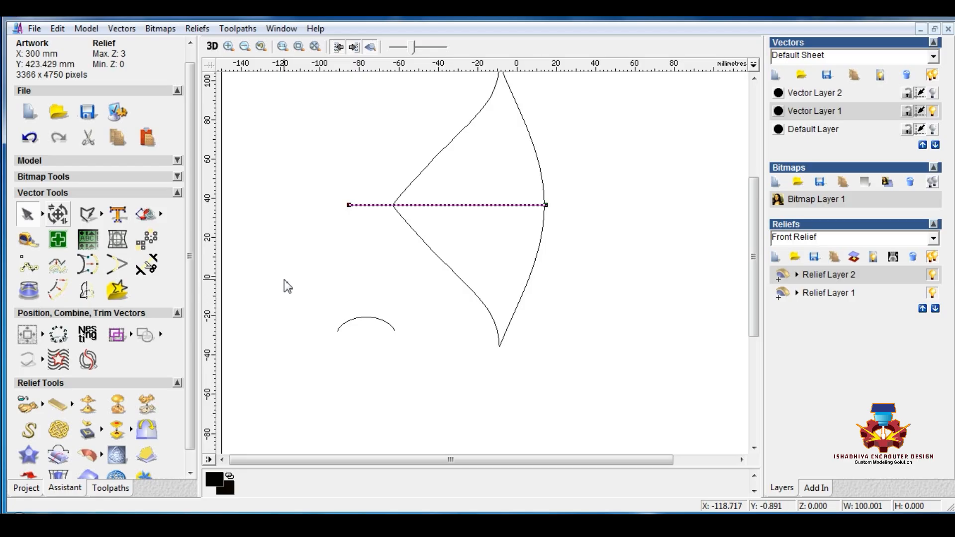
left_click(297, 275)
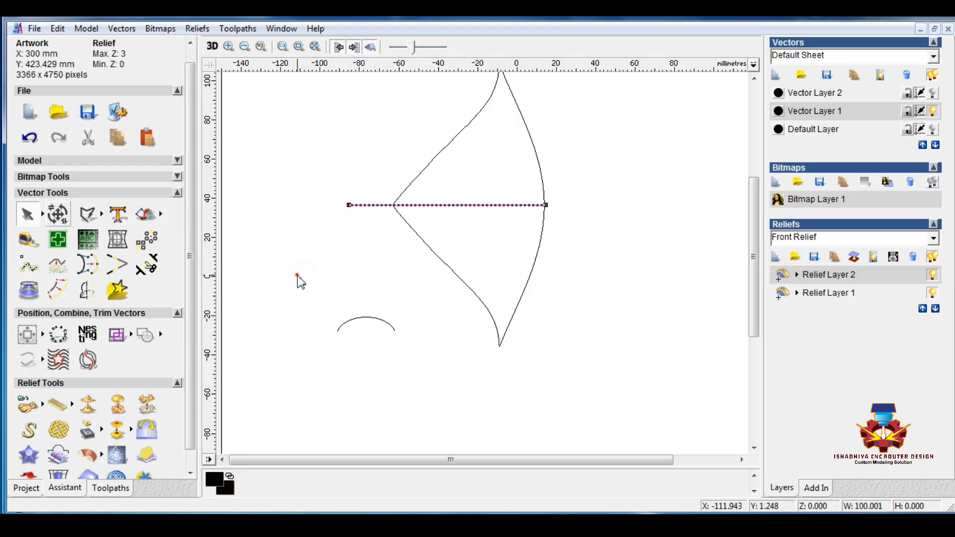
left_click(367, 205)
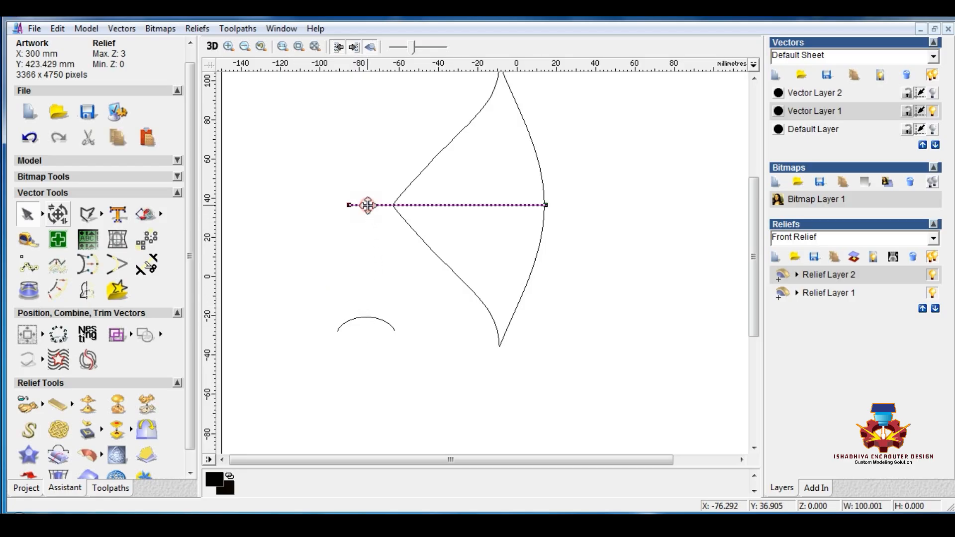
left_click(540, 161, "shift")
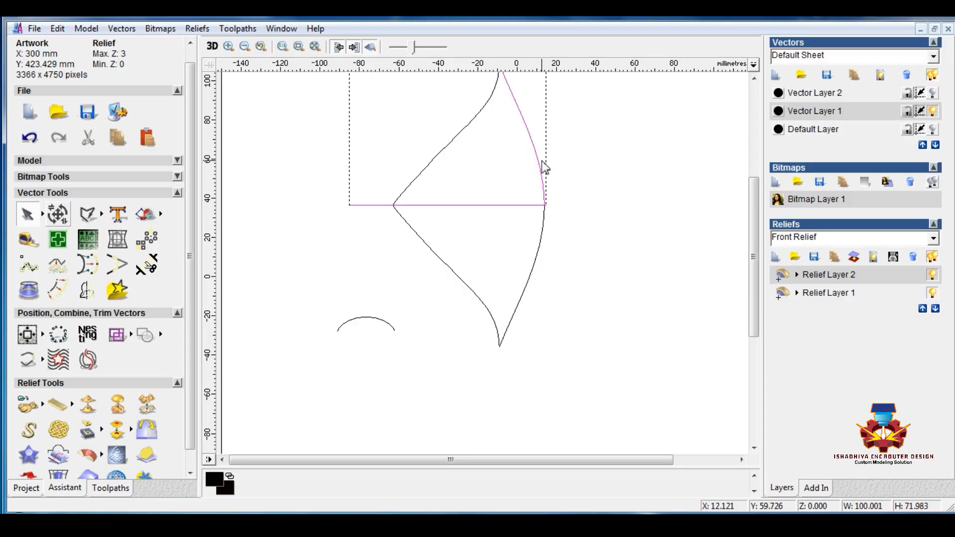
left_click(578, 176)
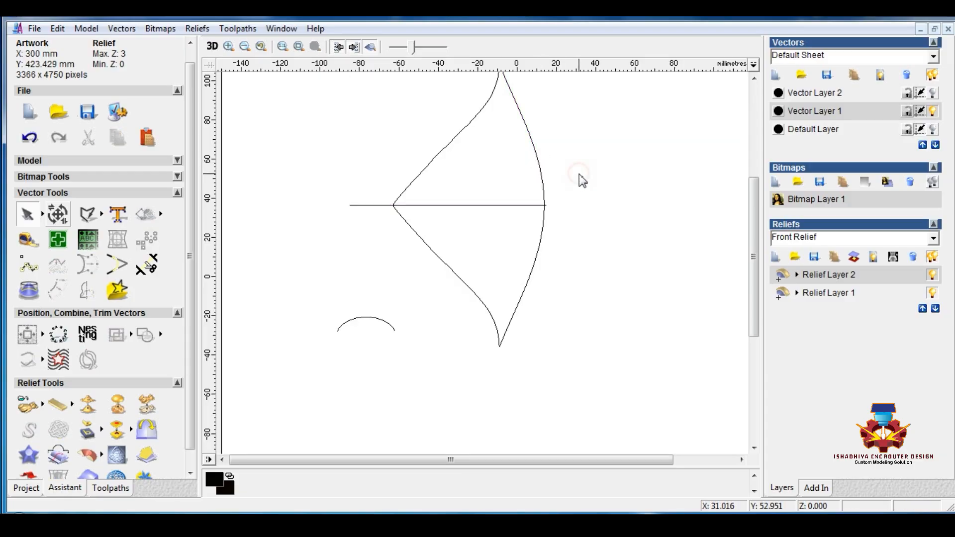
scroll(559, 205, "down", 1)
scroll(496, 238, "up", 1)
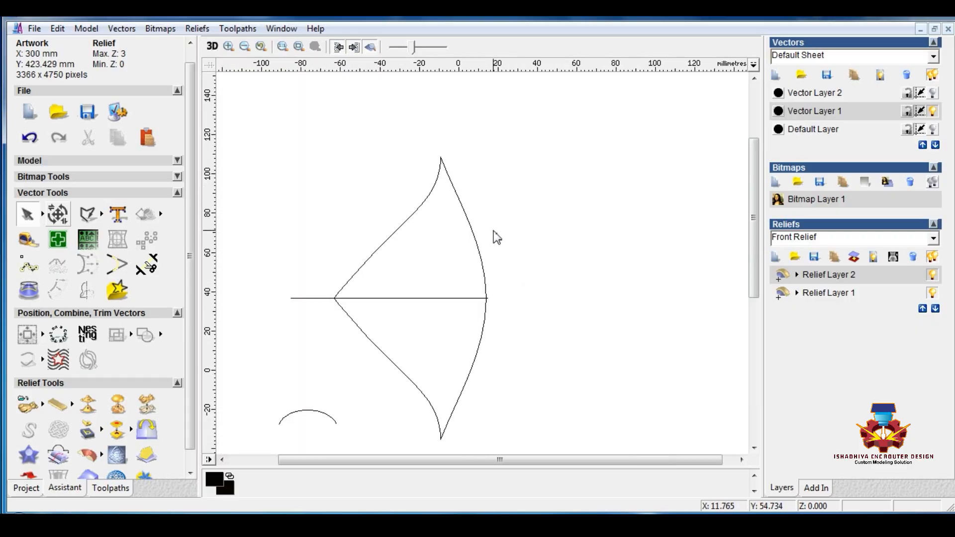
scroll(482, 252, "down", 1)
scroll(483, 257, "up", 1)
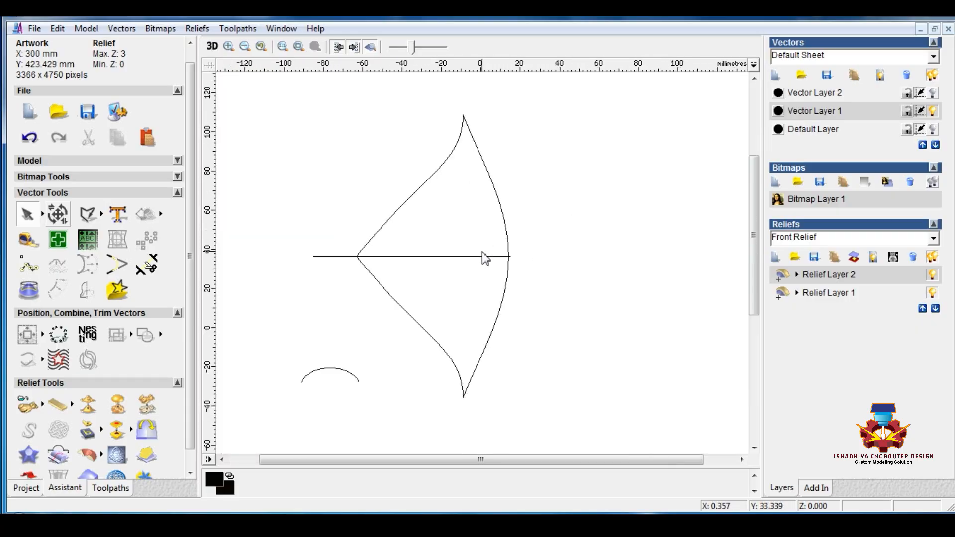
Open the toolpath material setup and accept its settings
left_click(237, 29)
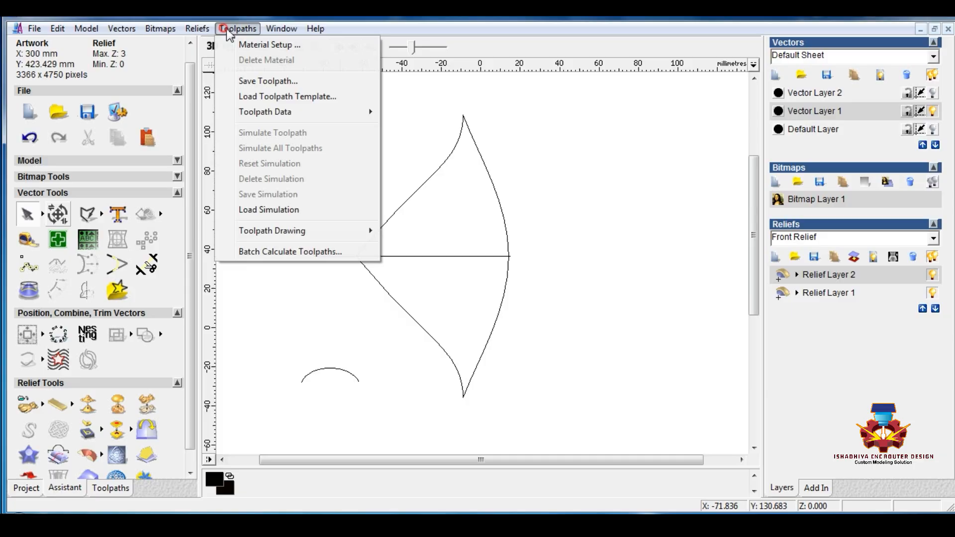
left_click(263, 43)
left_click(439, 343)
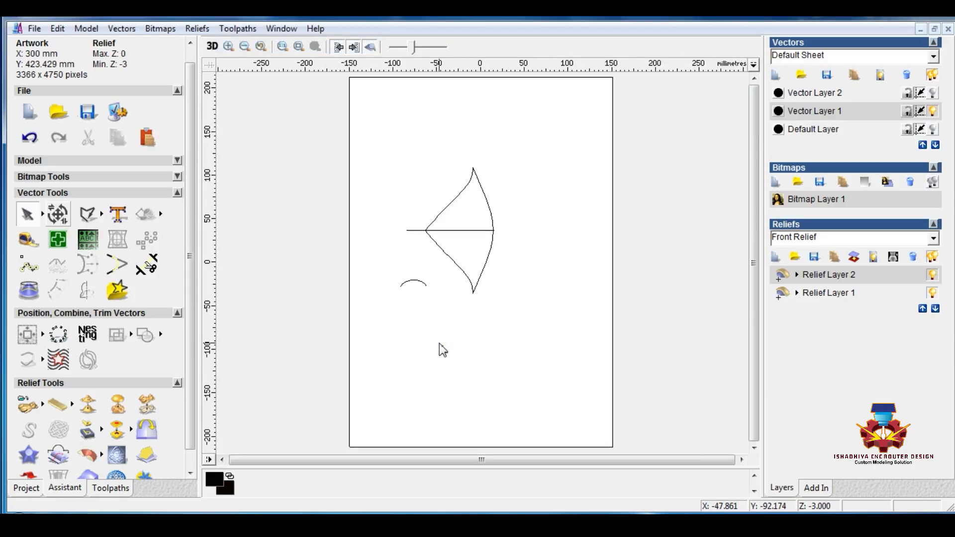
Start a two rail sweep along the centre line and the scale's upper right curve, adding the small arc as cross section
left_click(411, 230)
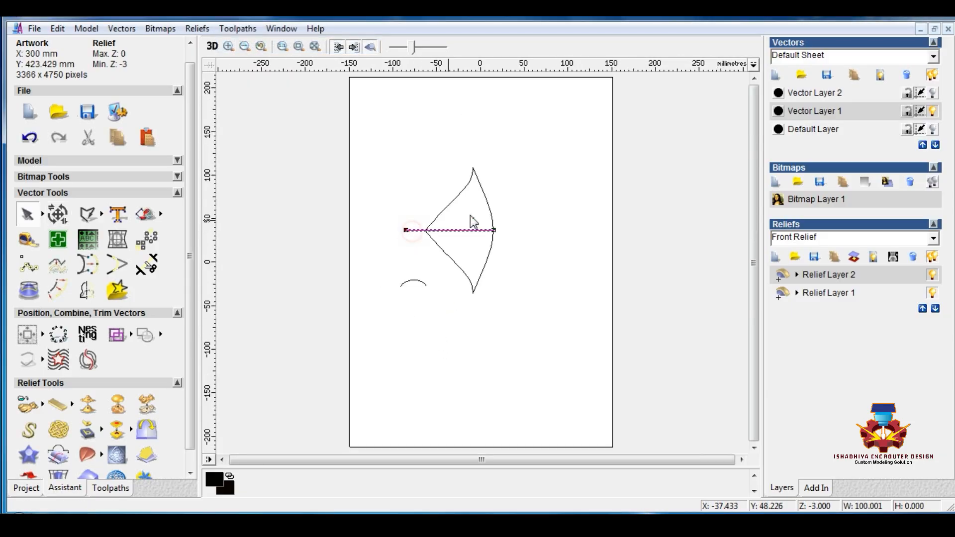
left_click(491, 206, "shift")
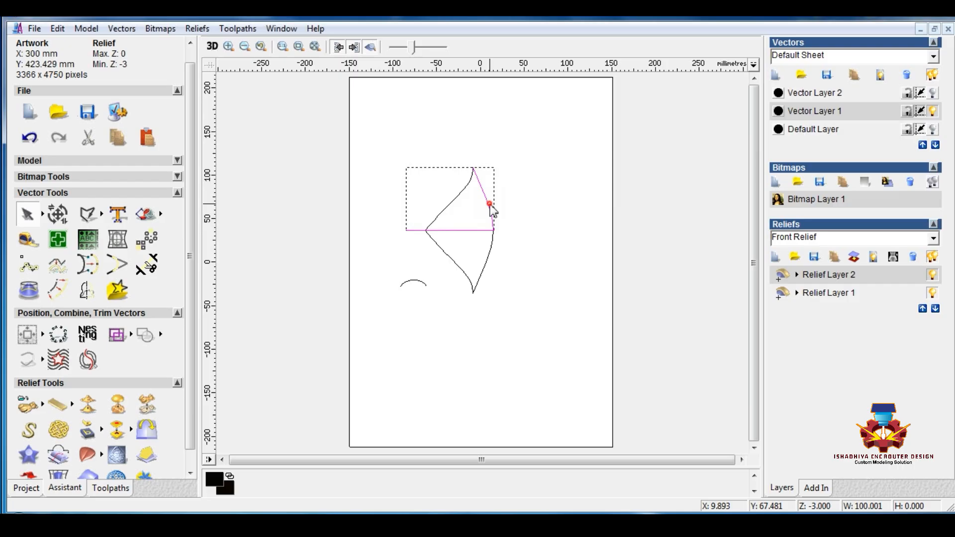
left_click(89, 453)
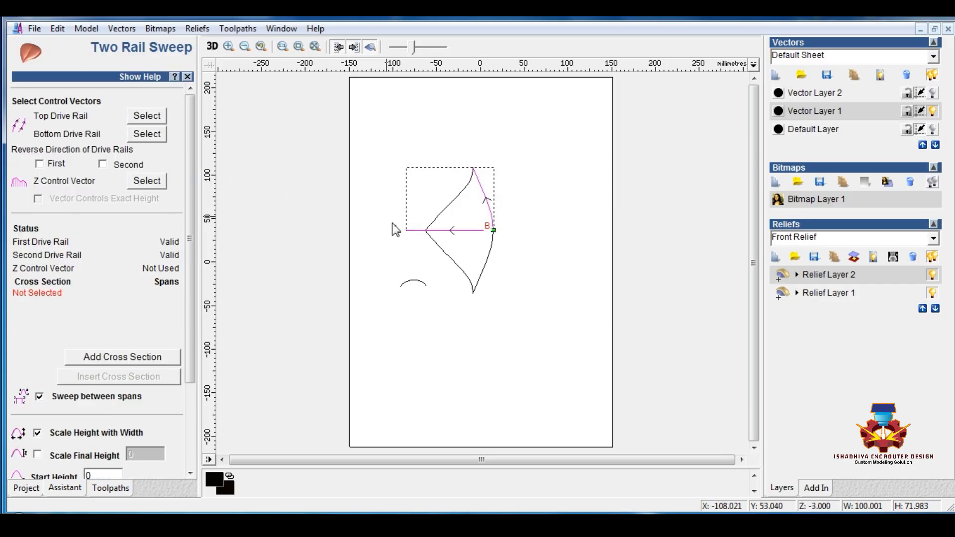
left_click(413, 281)
left_click(128, 362)
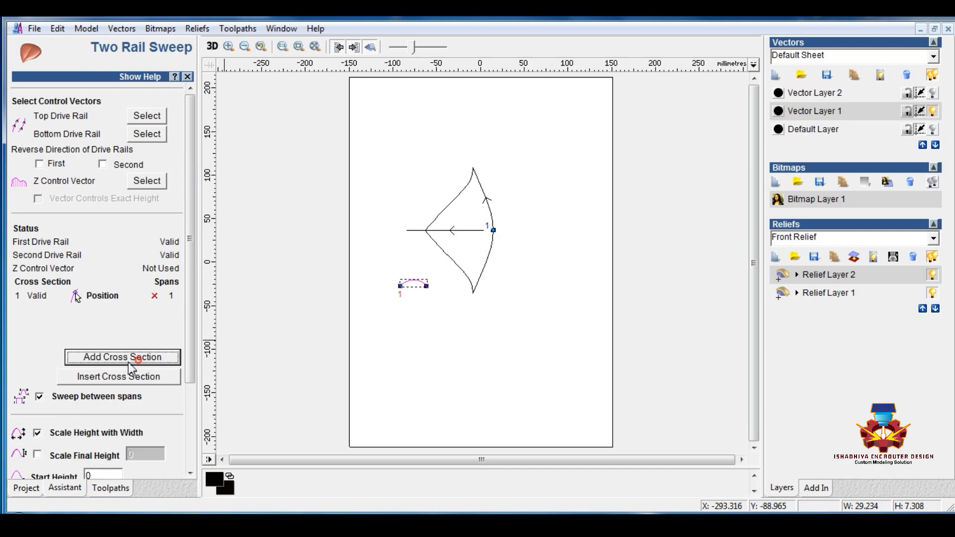
Turn off sweeping between spans, scale the sweep's final height to 3, and calculate the relief in Add mode
left_click(39, 455)
left_click(38, 396)
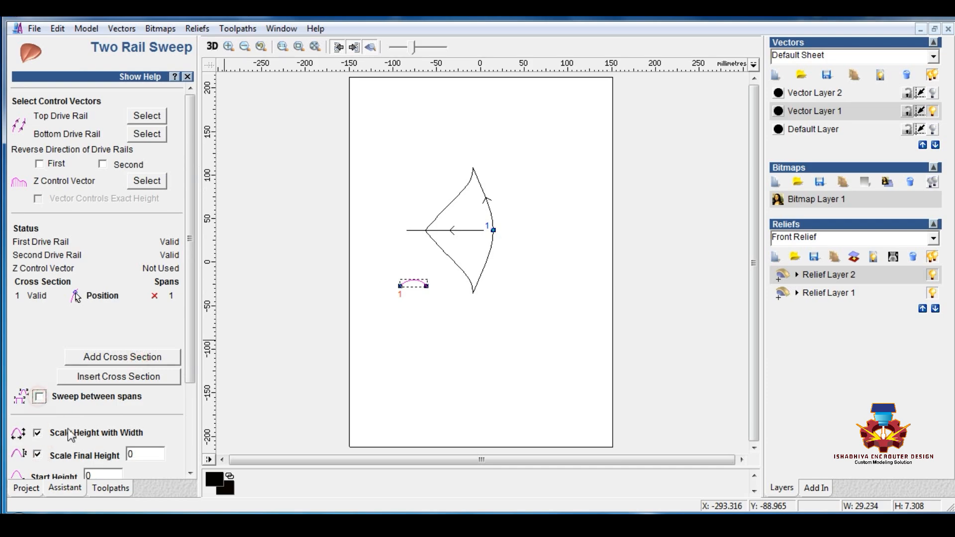
double_click(144, 456)
type("3")
scroll(156, 443, "down", 3)
left_click(114, 466)
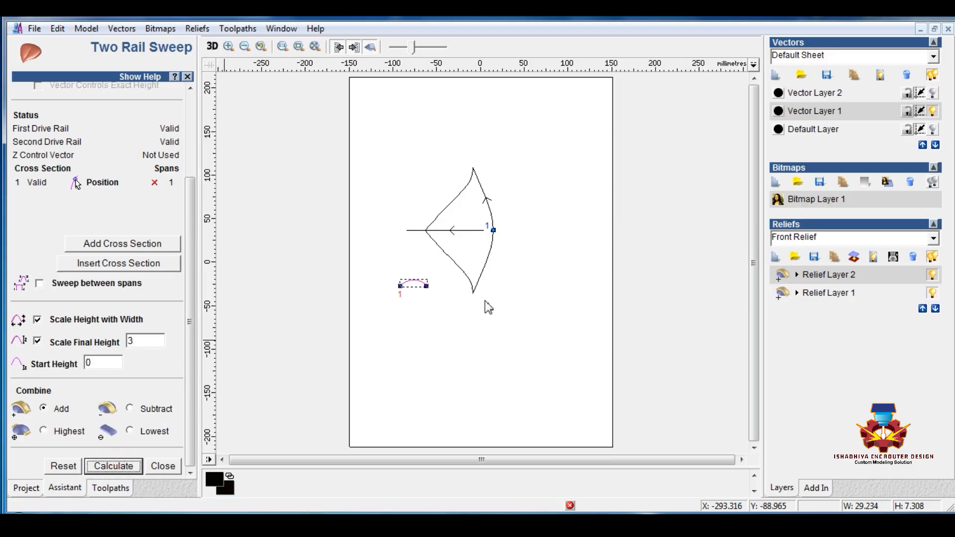
Close the two rail sweep and undo the swept relief on the scale's upper half
scroll(468, 219, "up", 2)
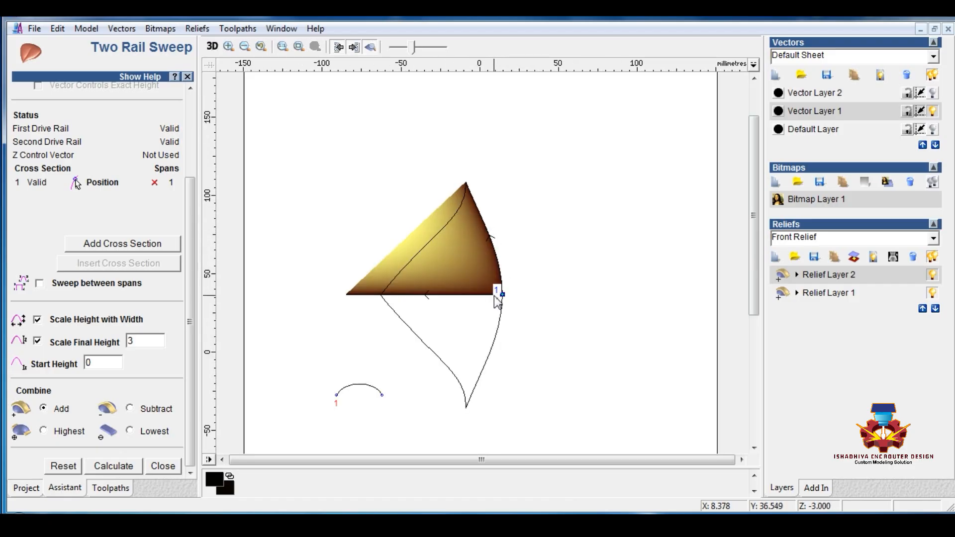
left_click(319, 316)
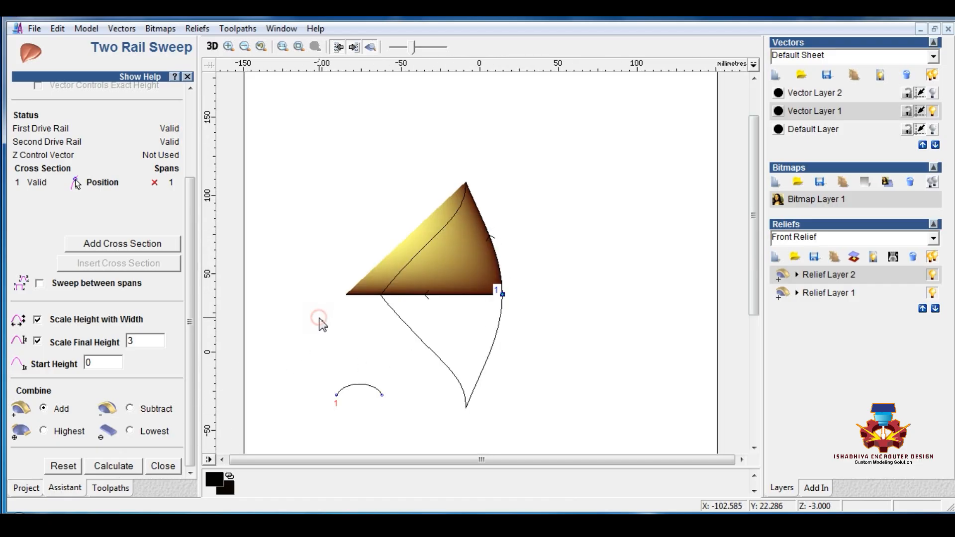
left_click(363, 385)
left_click(163, 467)
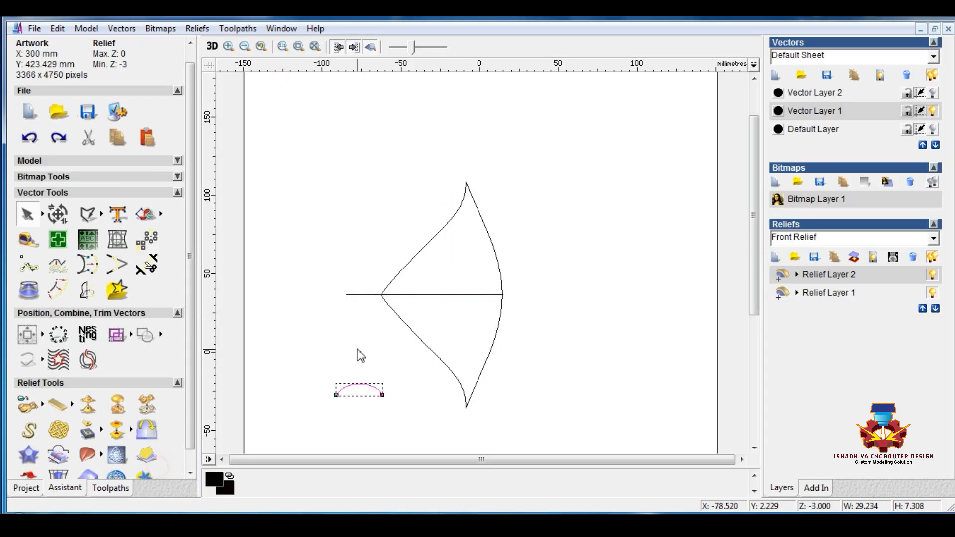
Reshape the small arc into an asymmetric profile by lowering its left control handle to the baseline and raising its right handle
key("n")
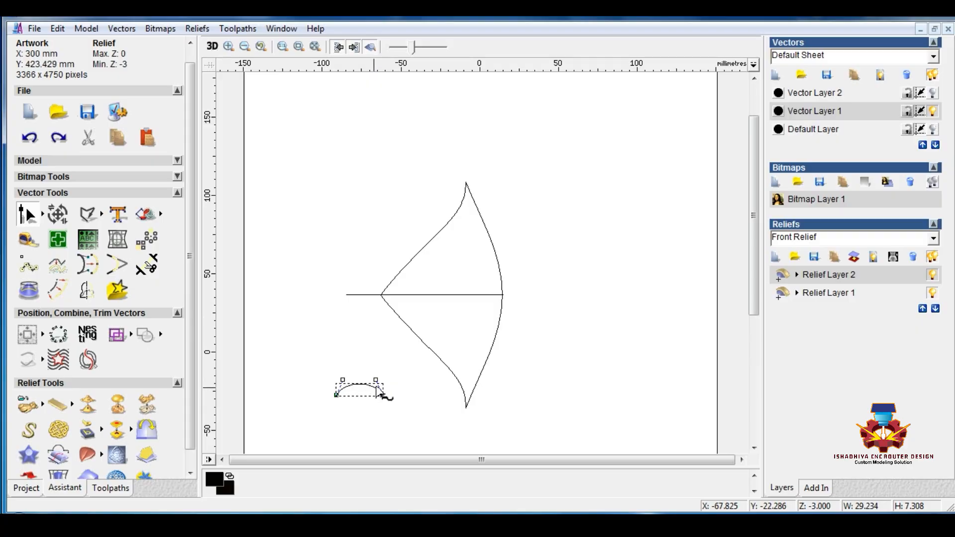
scroll(376, 385, "up", 1)
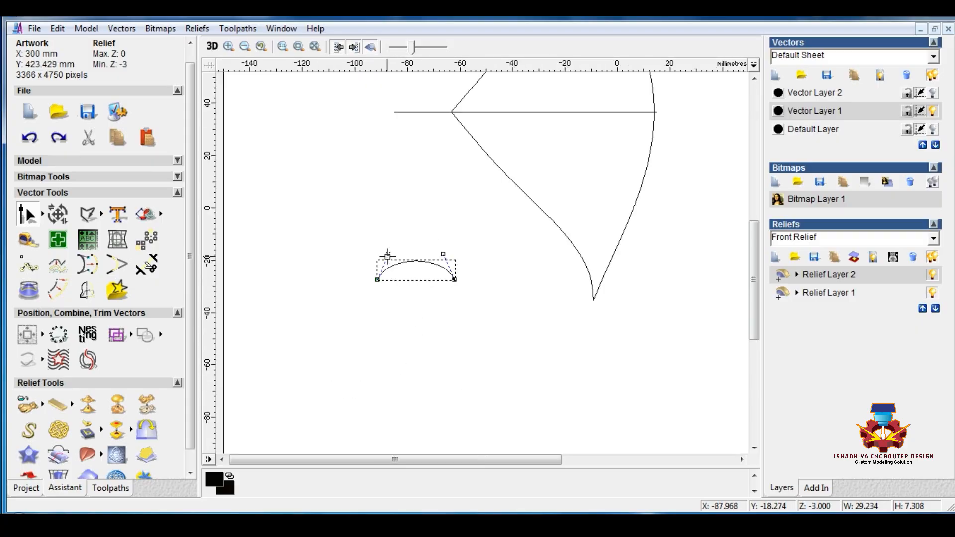
left_click_drag(388, 254, 392, 273)
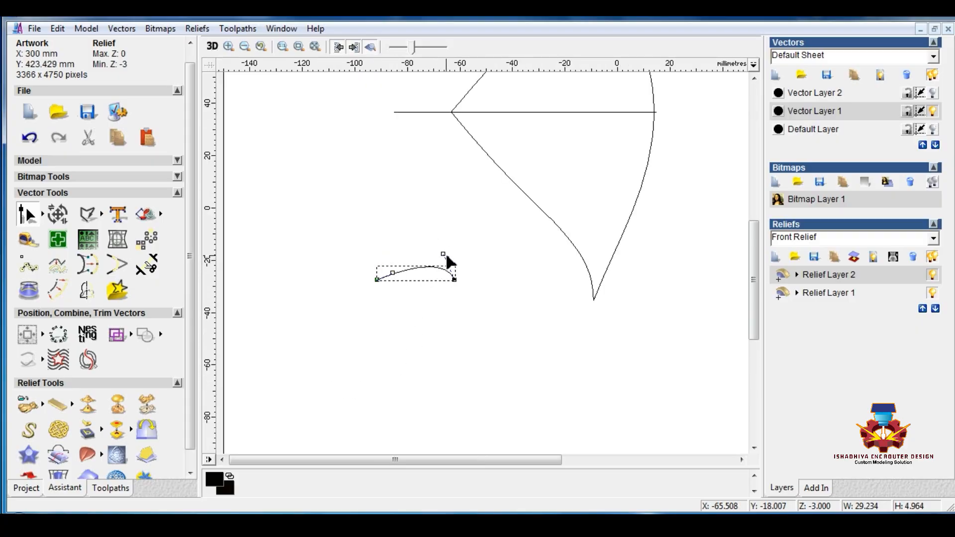
left_click_drag(444, 255, 437, 239)
left_click_drag(395, 272, 392, 279)
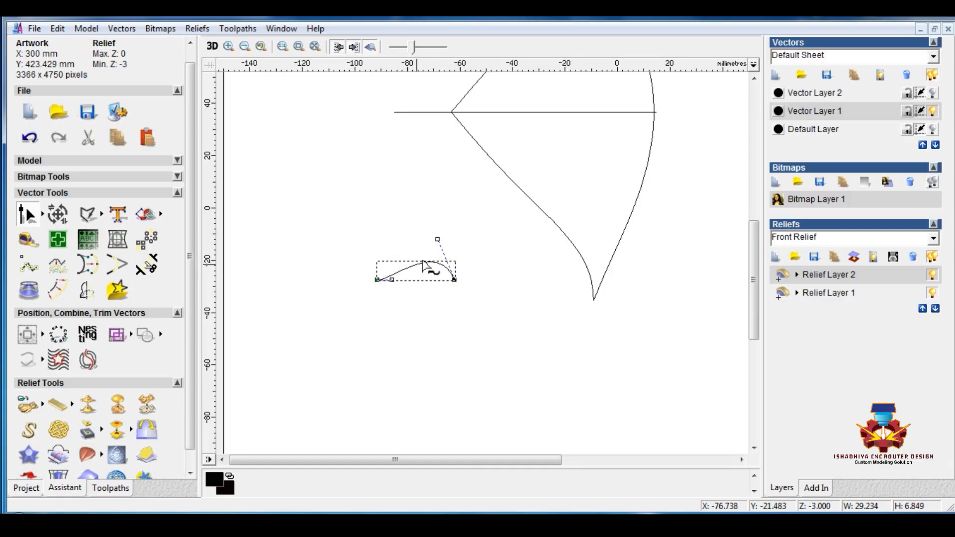
right_click(421, 338)
left_click(339, 347)
left_click(399, 270)
scroll(397, 275, "up", 2)
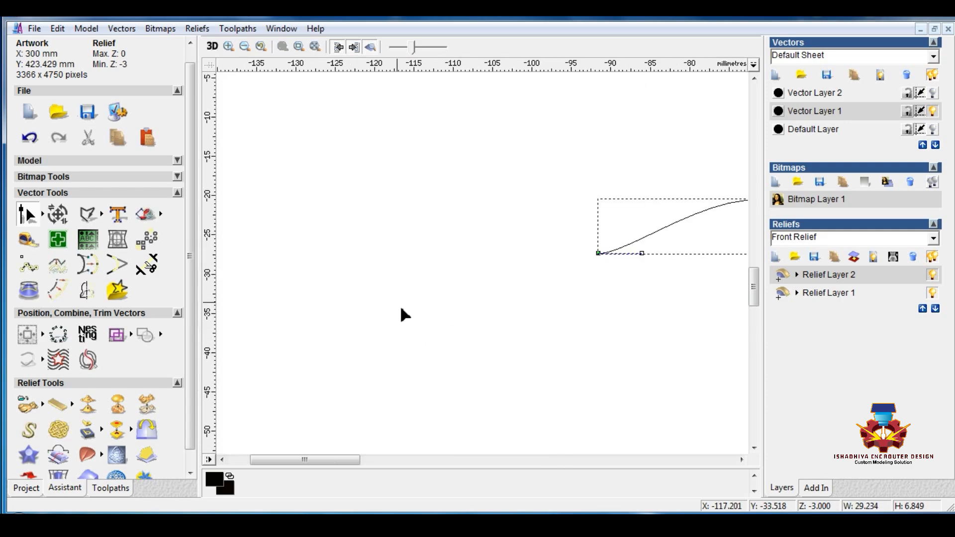
Nudge the profile's left control handle slightly upward and closer to its start point, and leave node editing
left_click_drag(639, 260, 659, 234)
key("Up")
key("Up")
key("Up")
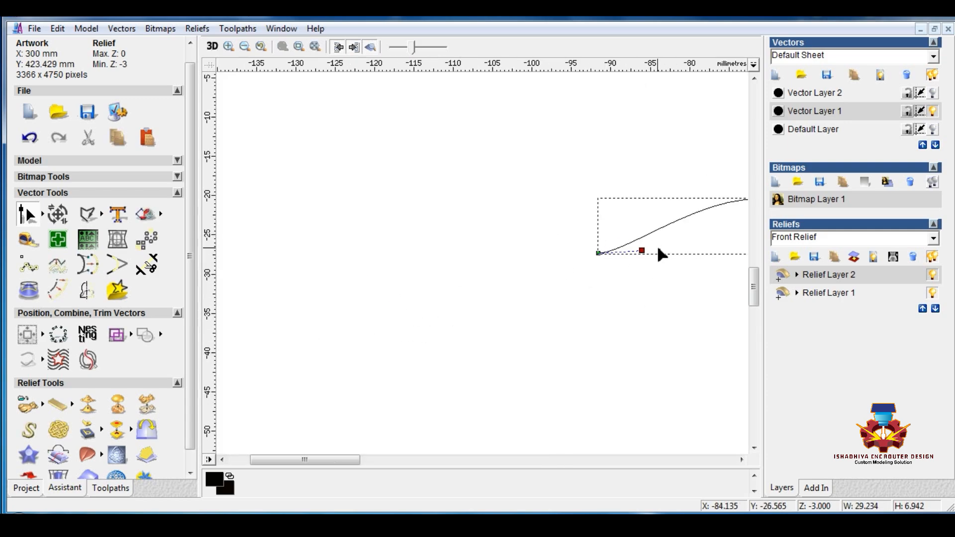
key("Left")
key("Left")
key("Left")
key("Left")
key("Left")
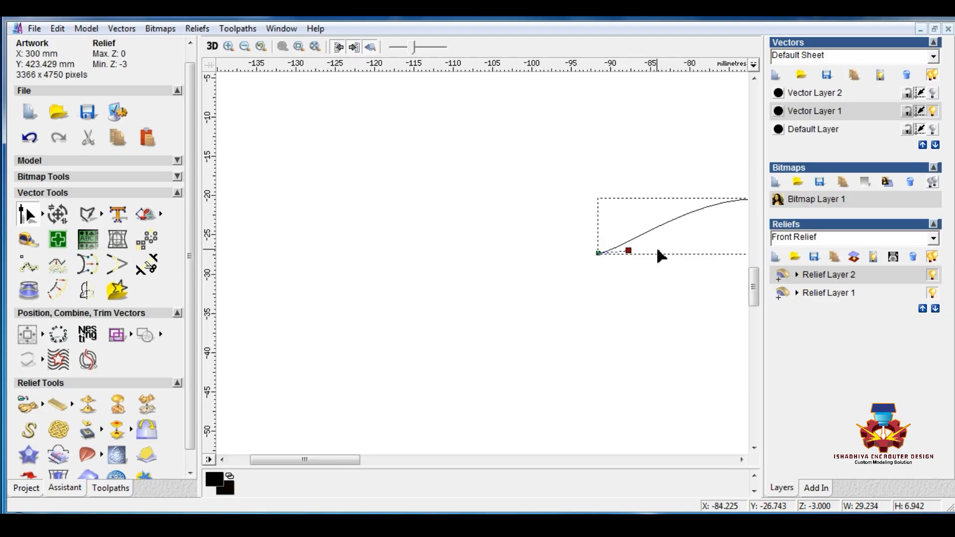
left_click(567, 308)
right_click(445, 289)
left_click(292, 223)
scroll(362, 239, "down", 3)
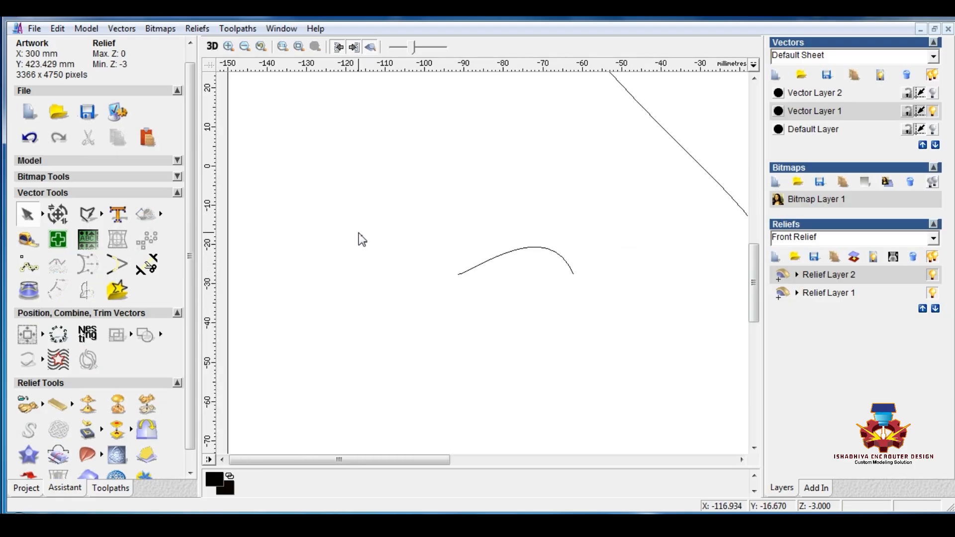
Set up a two rail sweep between the centre line and the scale's upper right curve, adding the reshaped profile as cross section
right_click(429, 281)
left_click(366, 237)
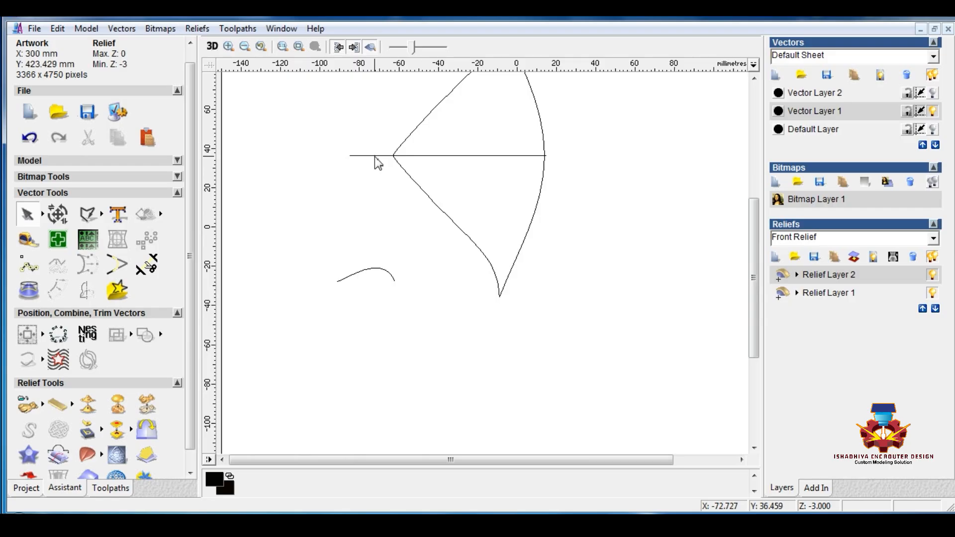
left_click(376, 156)
left_click(542, 135, "shift")
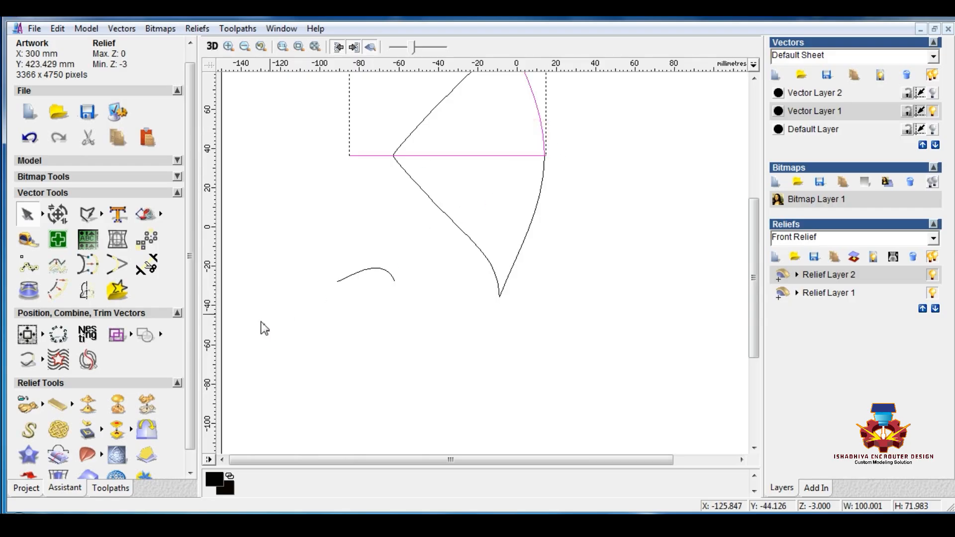
left_click(88, 454)
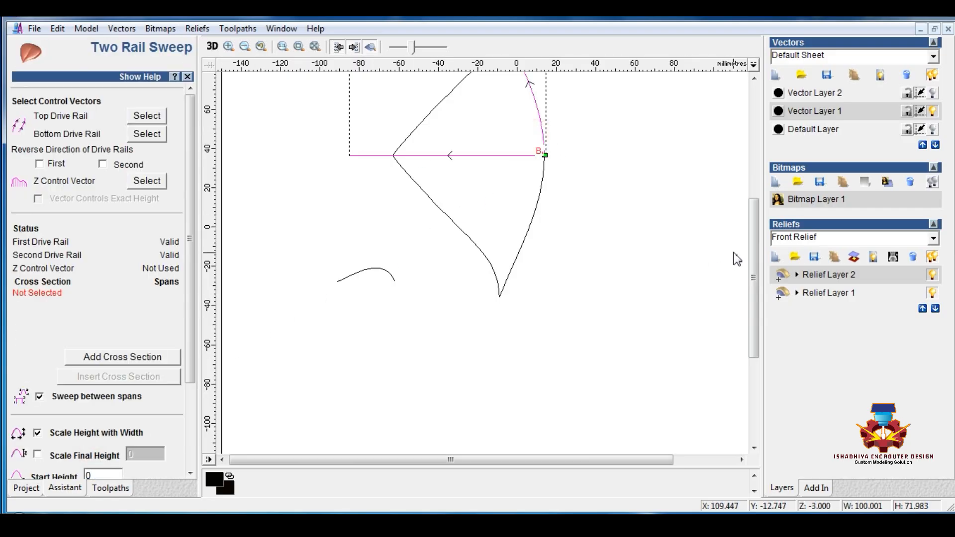
left_click_drag(753, 254, 756, 230)
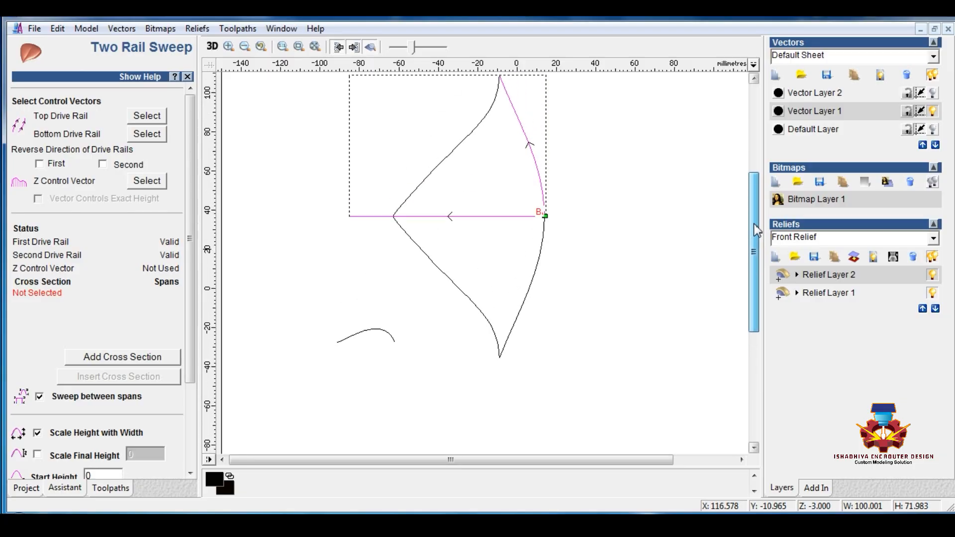
left_click(369, 330)
left_click(134, 359)
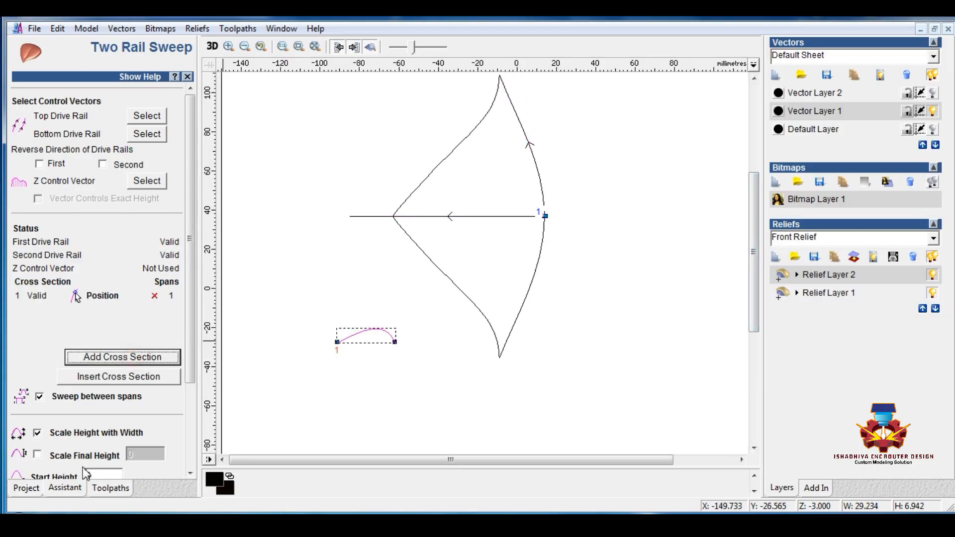
Calculate the sweep in Add mode with final height scaled to 3 and sweeping between spans off, and close the sweep settings
left_click(37, 455)
left_click(39, 397)
double_click(131, 455)
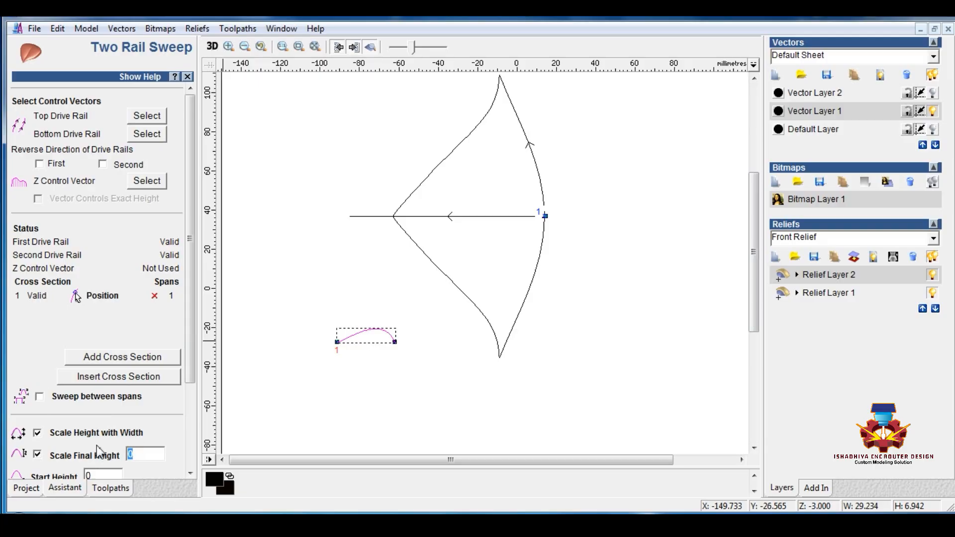
left_click_drag(193, 378, 191, 468)
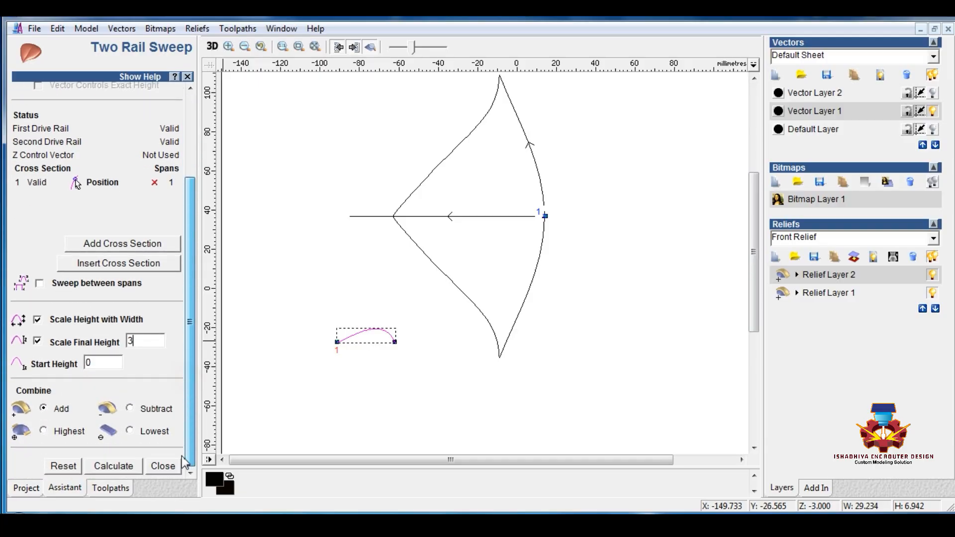
left_click(119, 469)
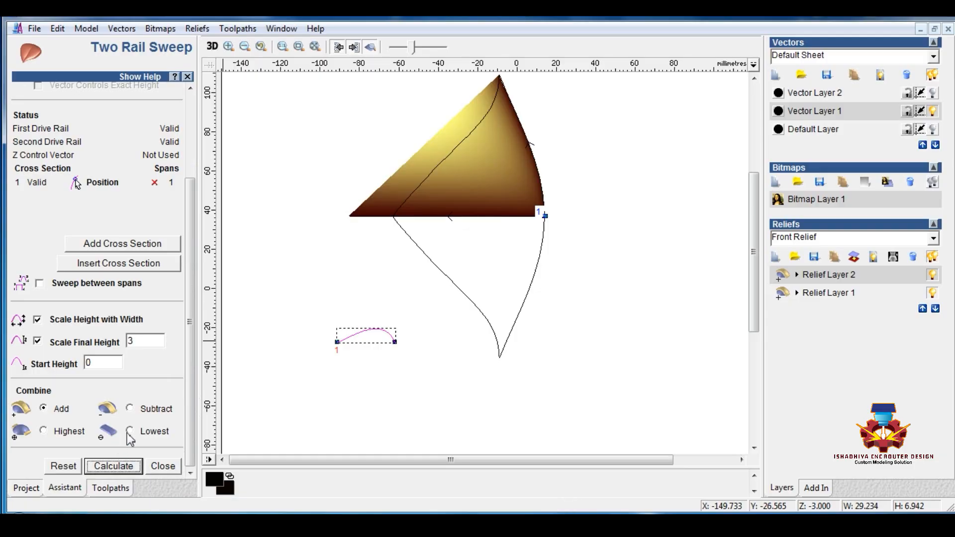
left_click(154, 468)
left_click(249, 386)
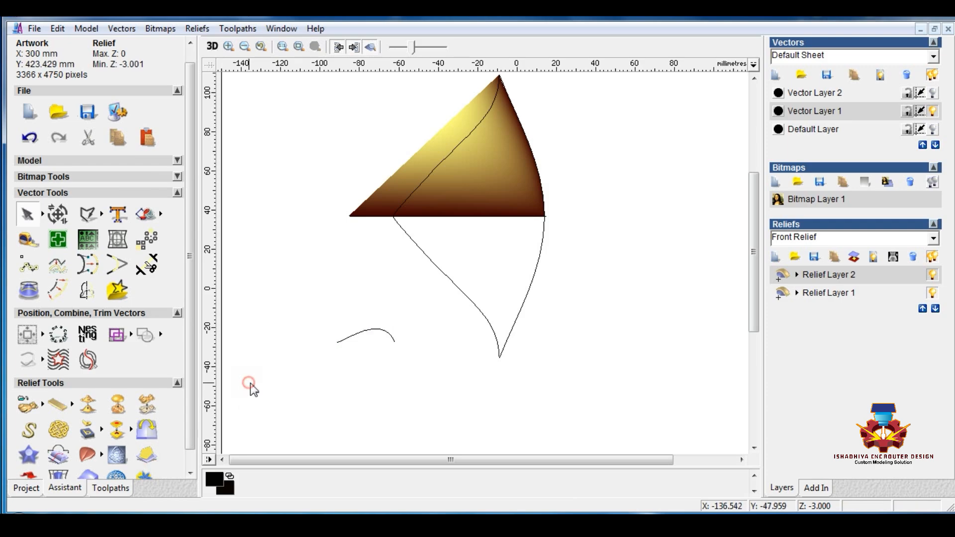
Mirror a copy of the asymmetric profile arc horizontally to its left, keeping the original, and close the mirror settings
left_click_drag(316, 303, 427, 380)
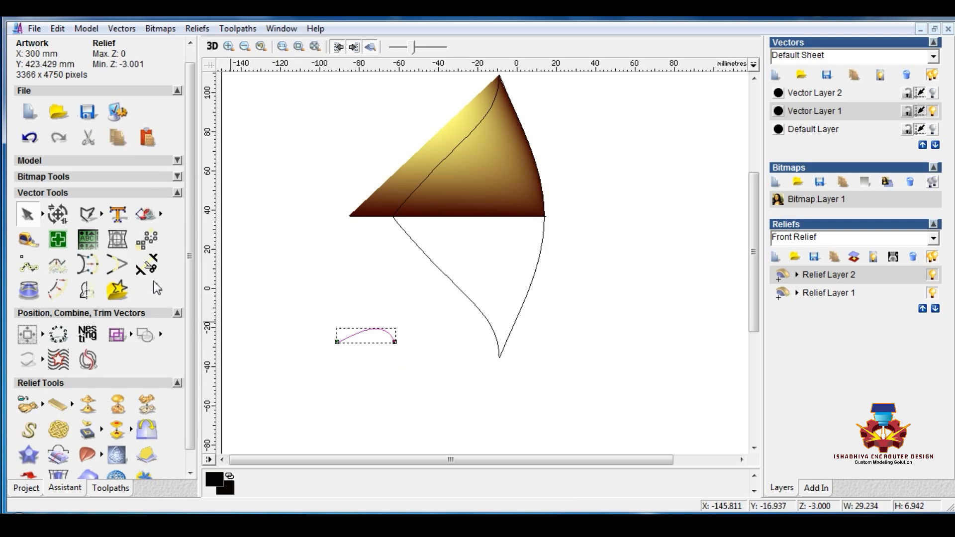
left_click(56, 291)
left_click(161, 440)
left_click(85, 293)
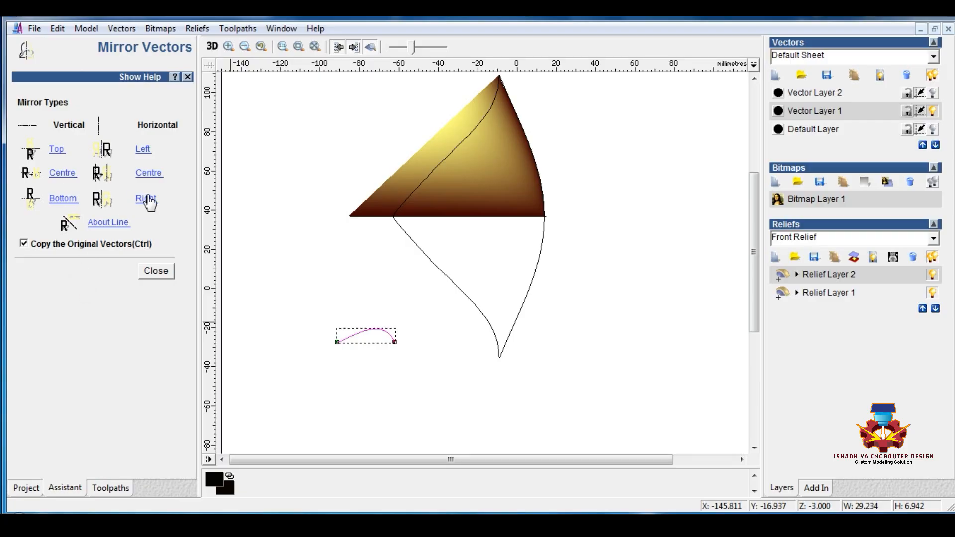
left_click(143, 149)
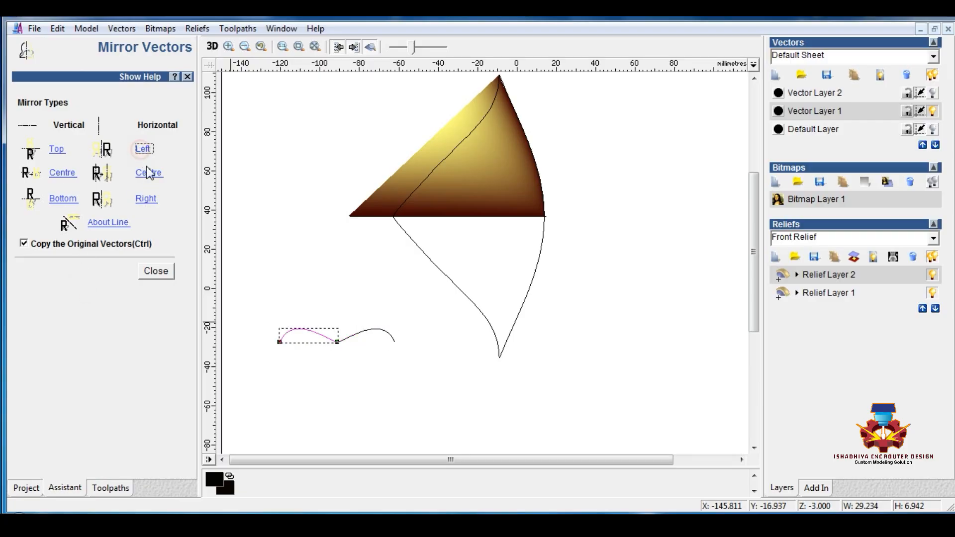
left_click(156, 271)
left_click(393, 398)
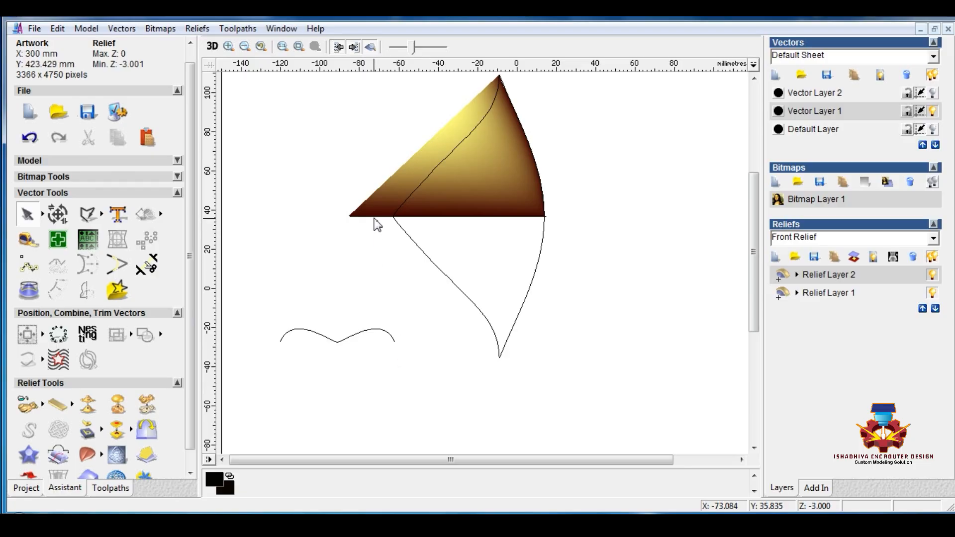
Start a two rail sweep using the scale's horizontal centre line and its lower right curve as drive rails
left_click(537, 265)
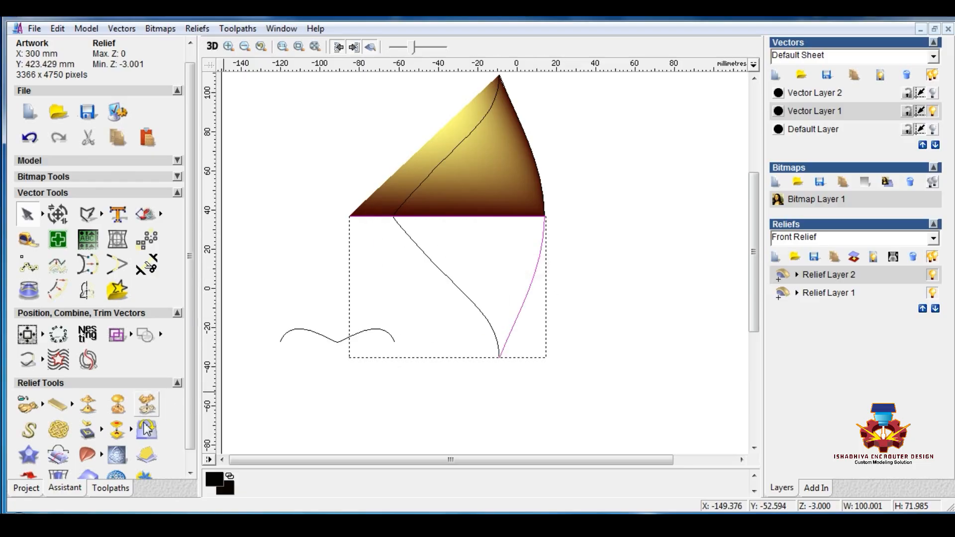
scroll(194, 401, "down", 1)
left_click(87, 437)
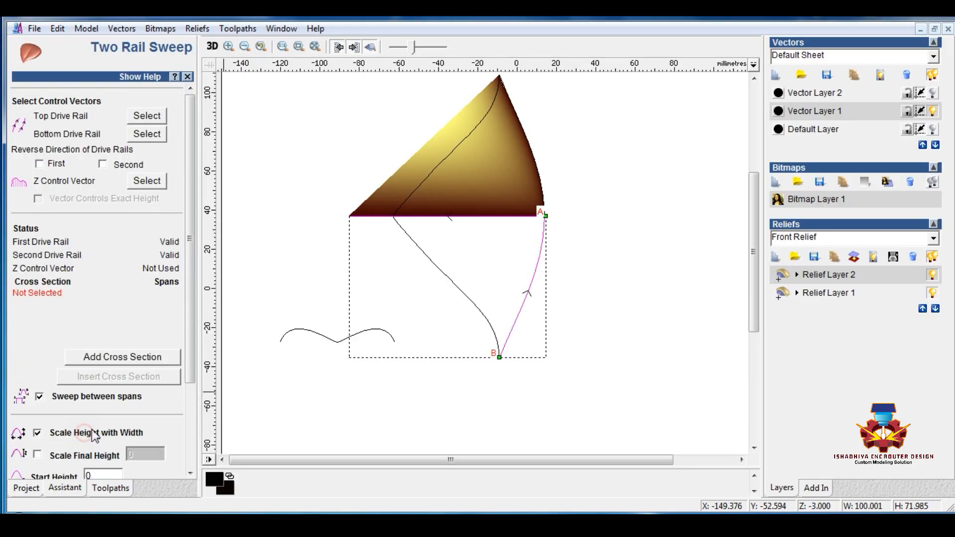
Reverse the second drive rail only and add the left arc of the profile pair as the sweep's cross section
left_click(39, 165)
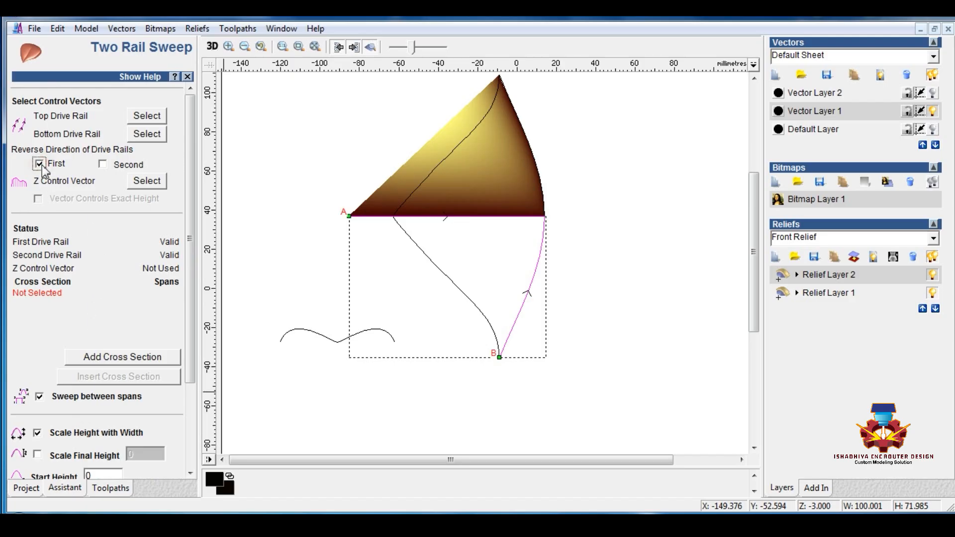
left_click(40, 165)
left_click(102, 164)
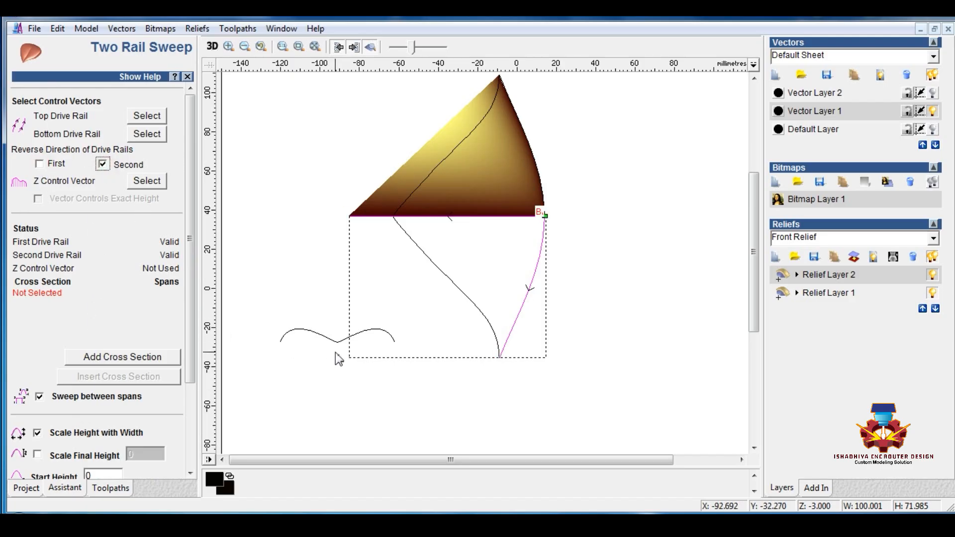
left_click(327, 365)
left_click(315, 332)
left_click(114, 366)
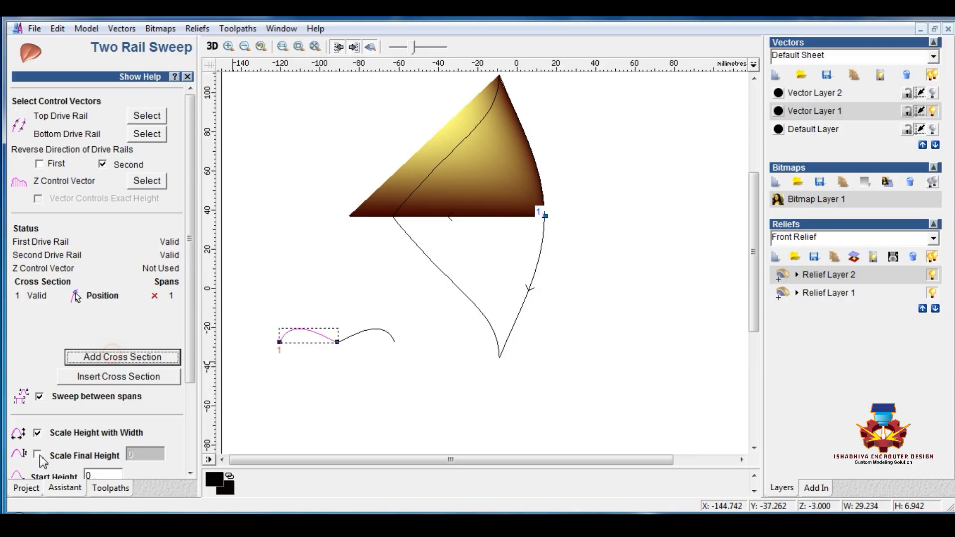
Set the scaled final height to 3, turn off sweeping between spans, choose Highest combining, and calculate the sweep
left_click(37, 454)
double_click(140, 454)
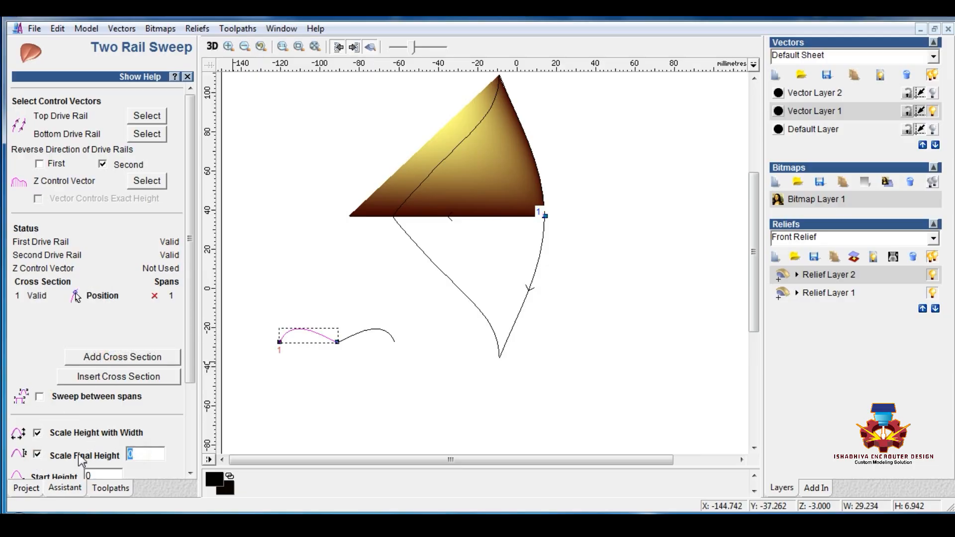
scroll(126, 450, "down", 3)
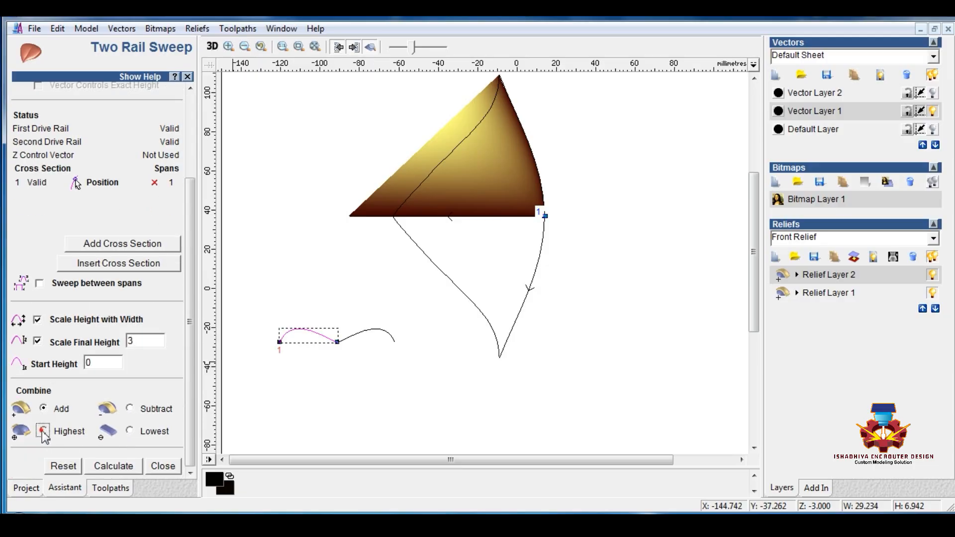
left_click(113, 466)
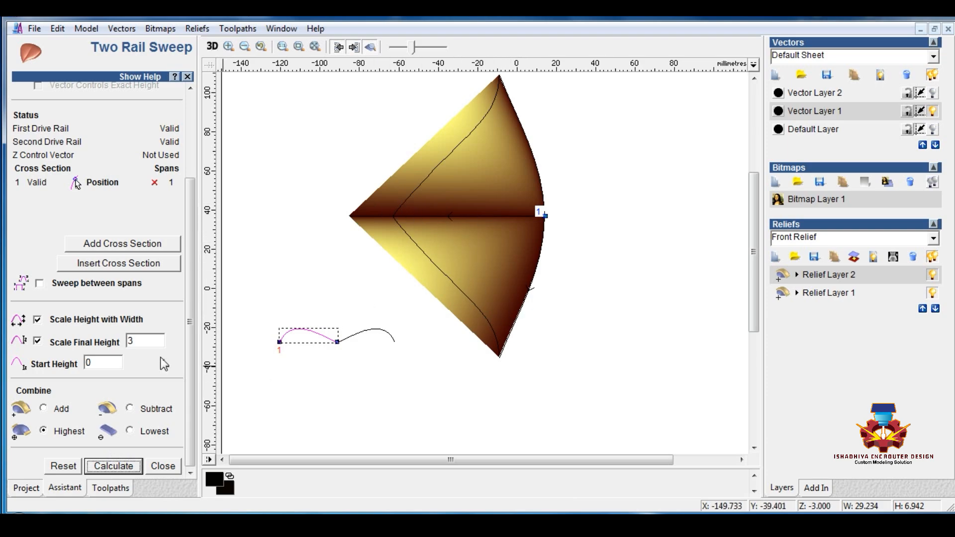
Undo the two rail sweep and replace its cross section with the right arc of the profile pair
left_click_drag(190, 252, 184, 155)
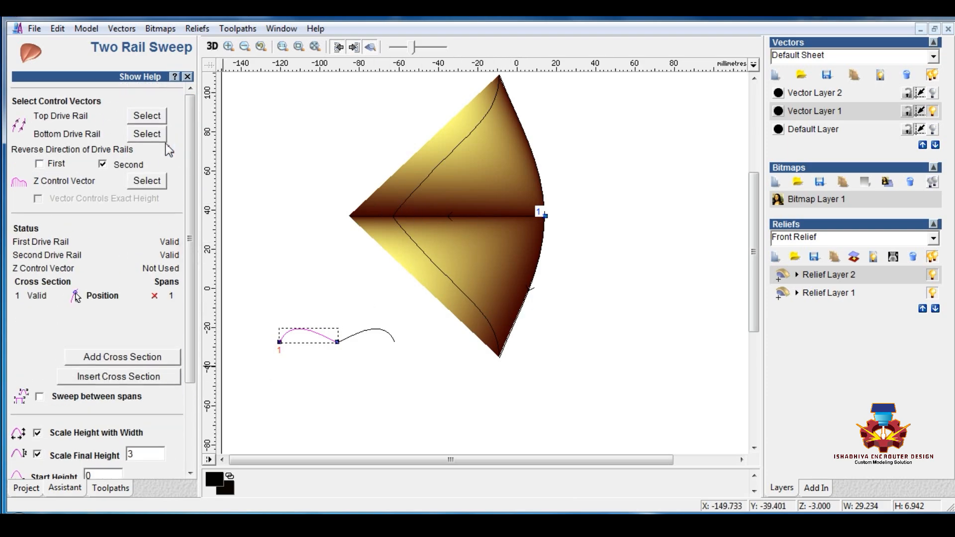
left_click(87, 28)
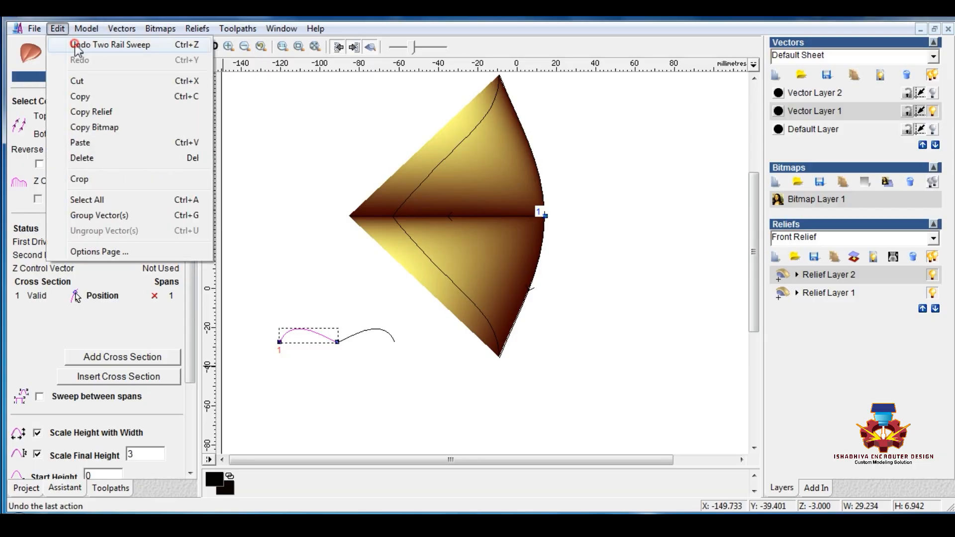
left_click(149, 44)
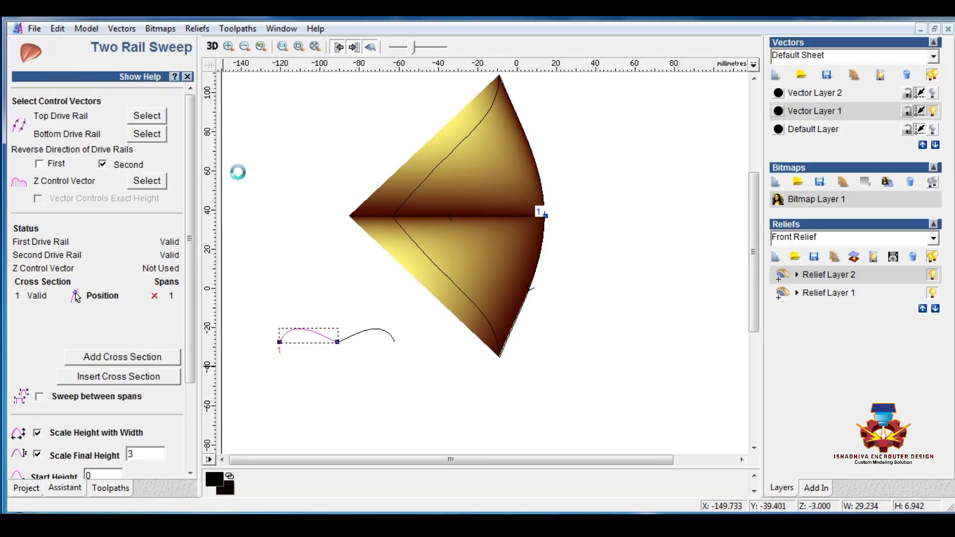
left_click(155, 296)
left_click(356, 332)
left_click(159, 357)
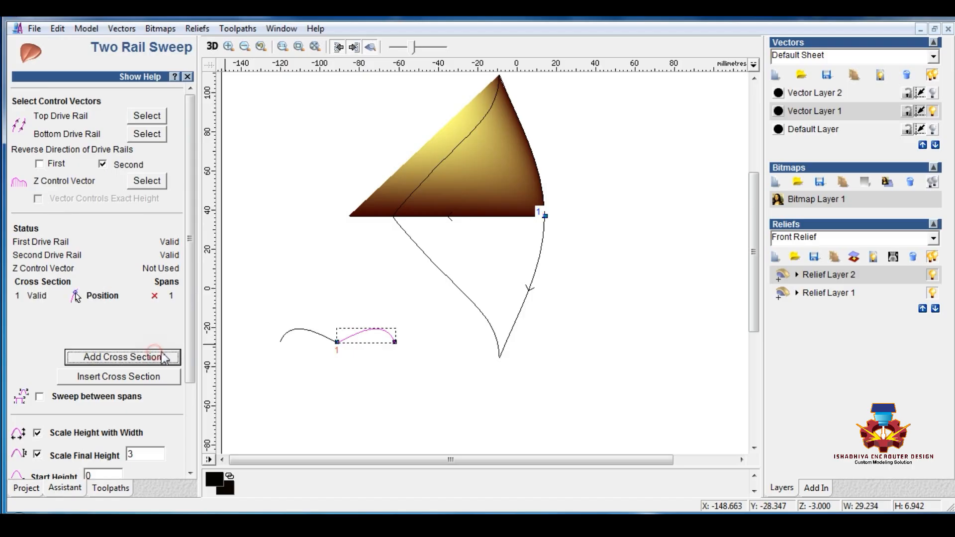
Calculate the two rail sweep with the Highest combine mode and close the tool
scroll(164, 357, "down", 5)
left_click(127, 467)
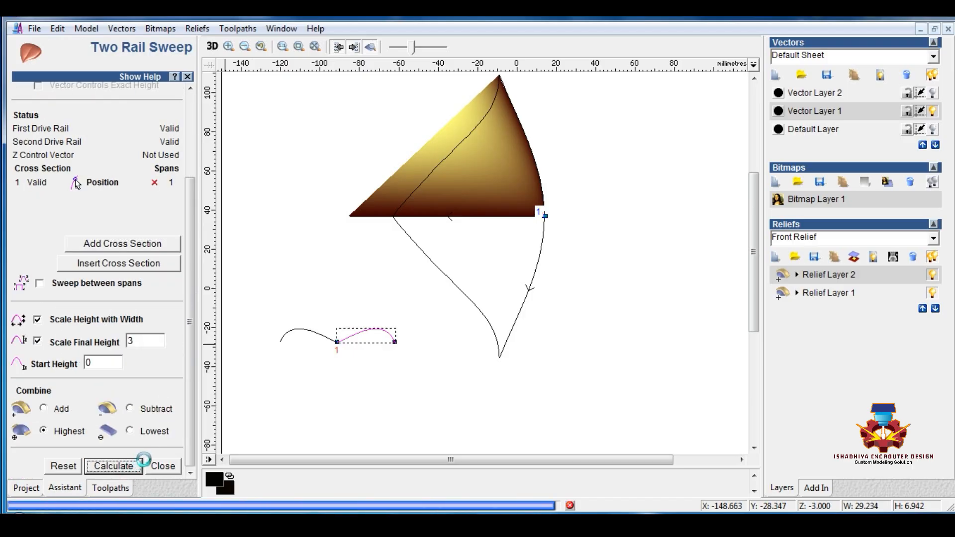
left_click(167, 467)
left_click(308, 251)
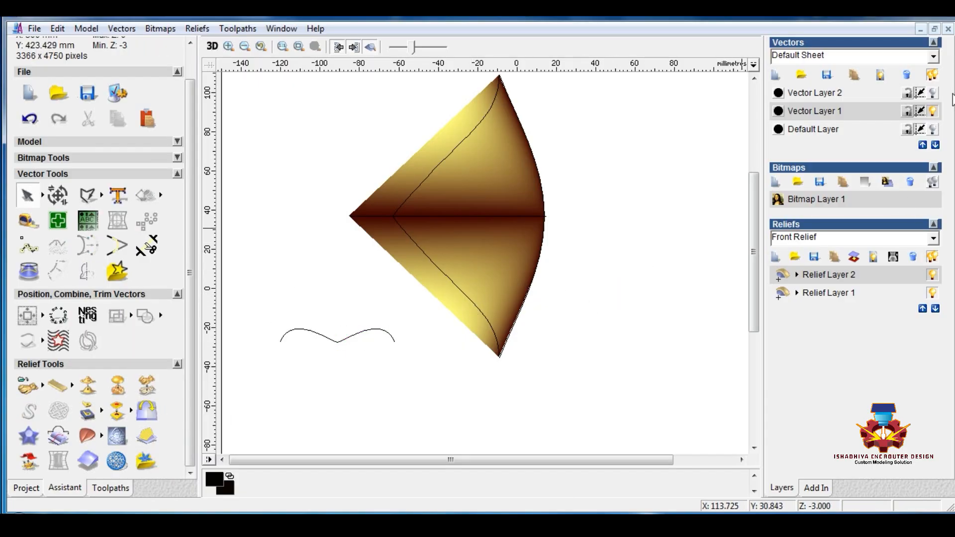
Show Vector Layer 2 instead of Vector Layer 1 and zero the relief outside its petal outline using the Shape Editor
left_click(932, 92)
left_click(933, 111)
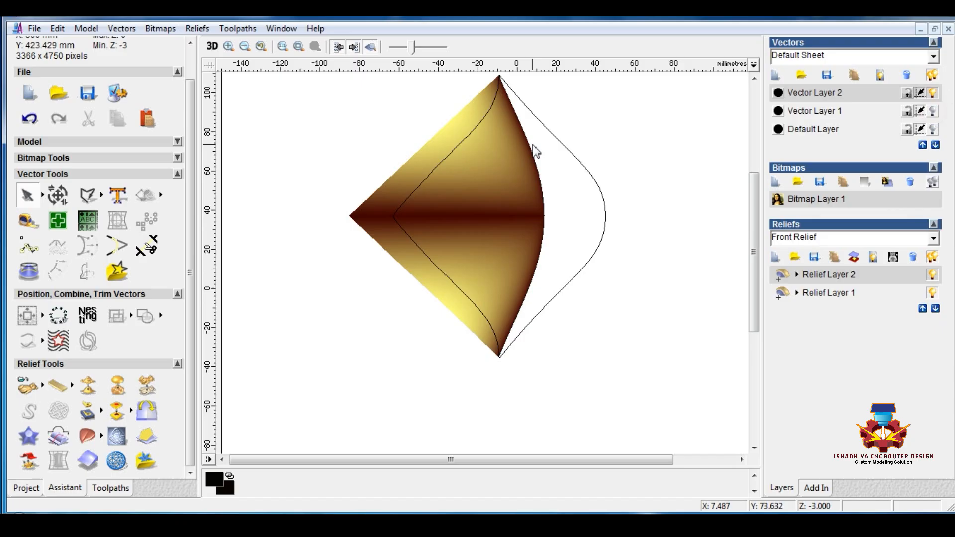
left_click(479, 126)
right_click(479, 127)
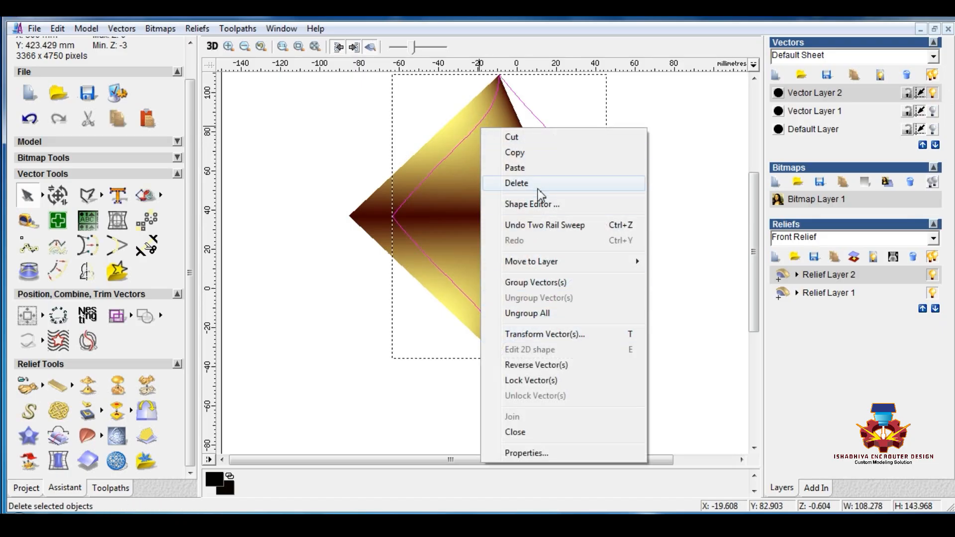
left_click(536, 204)
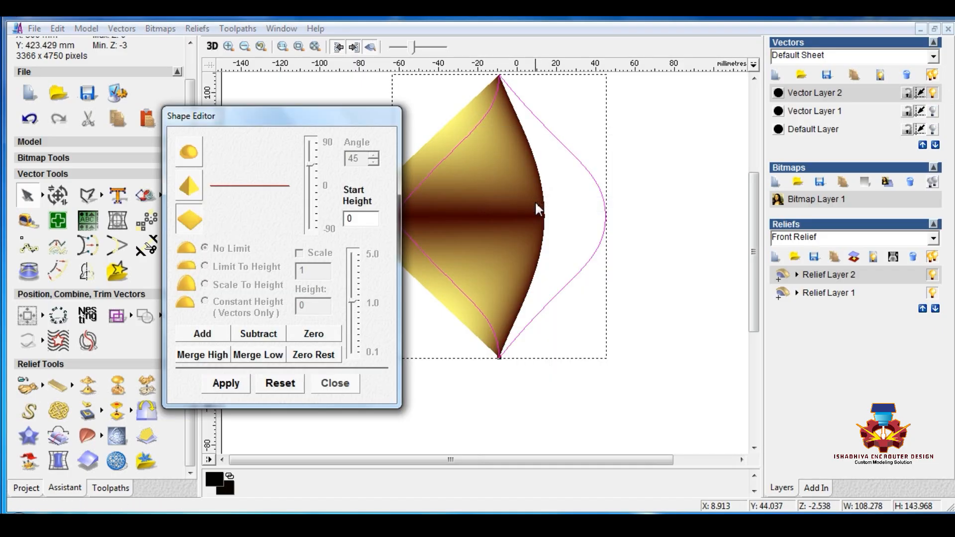
left_click(315, 354)
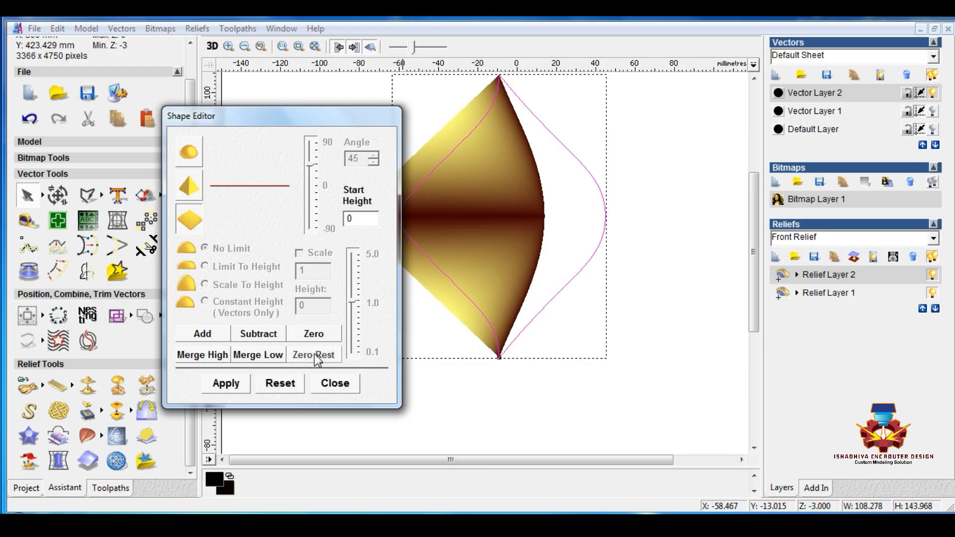
left_click(331, 383)
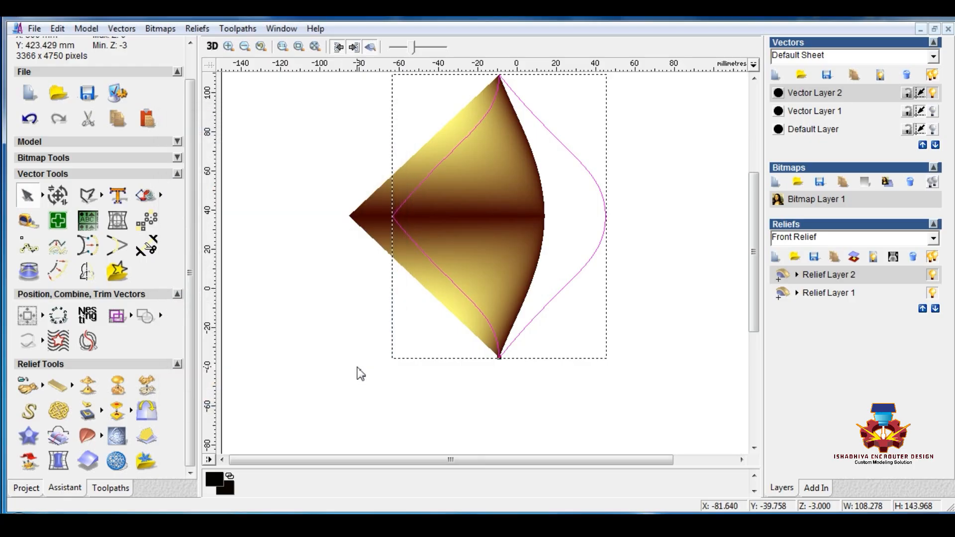
scroll(412, 315, "down", 2)
scroll(462, 239, "up", 2)
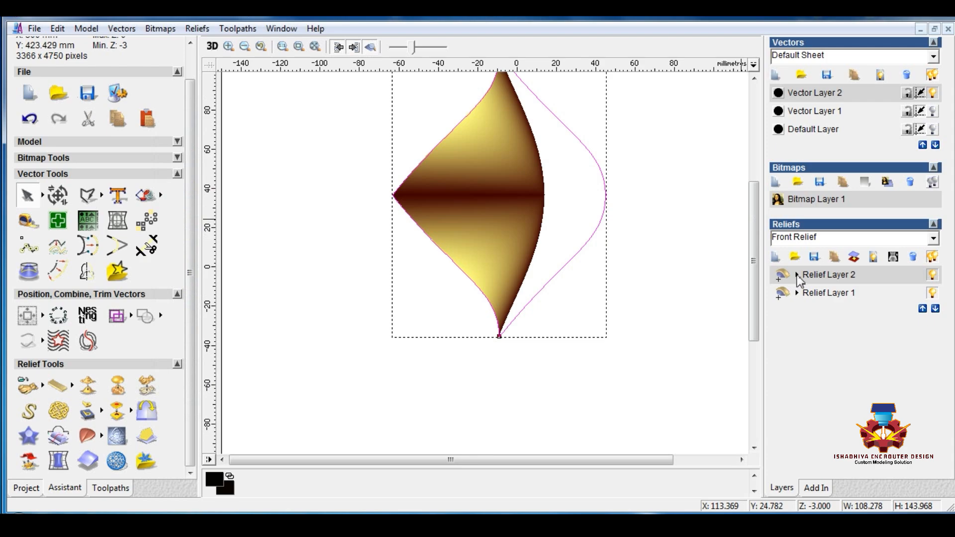
Create a new relief layer and try to add a round 45-degree shape inside the petal outline
left_click(775, 256)
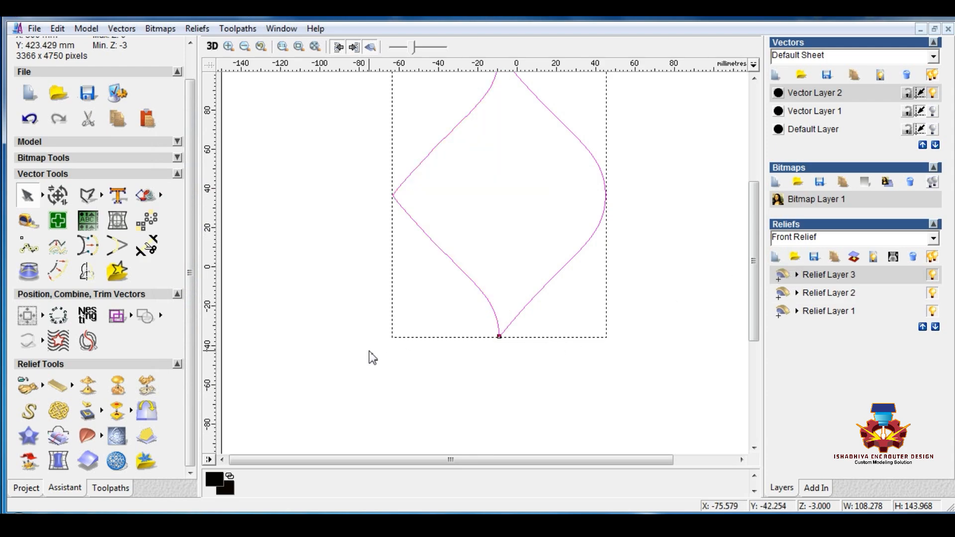
key("F12")
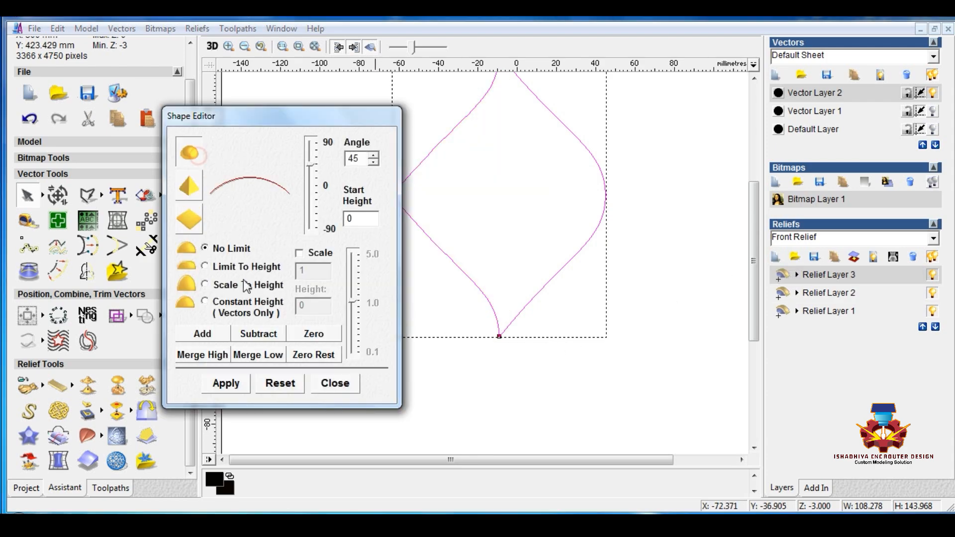
left_click(216, 333)
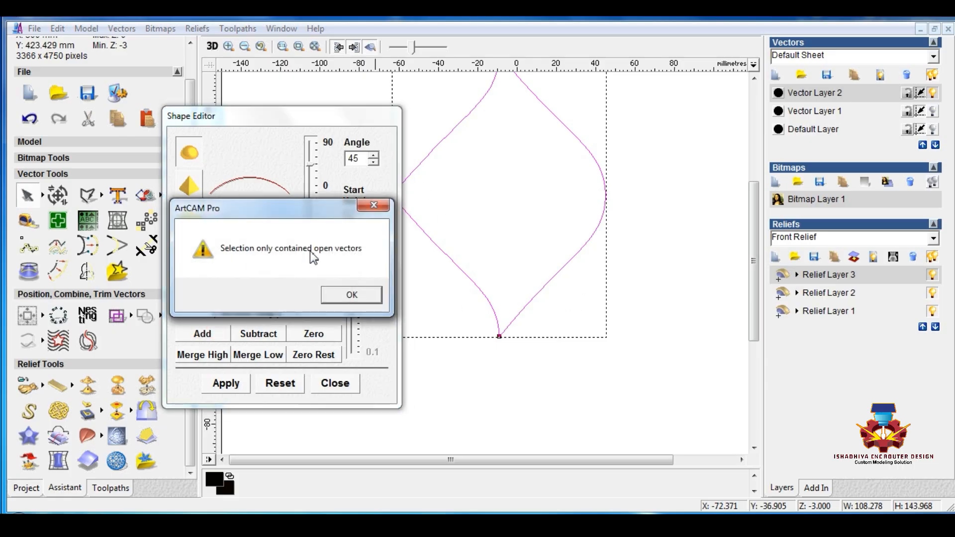
left_click(373, 205)
left_click(339, 393)
left_click(437, 395)
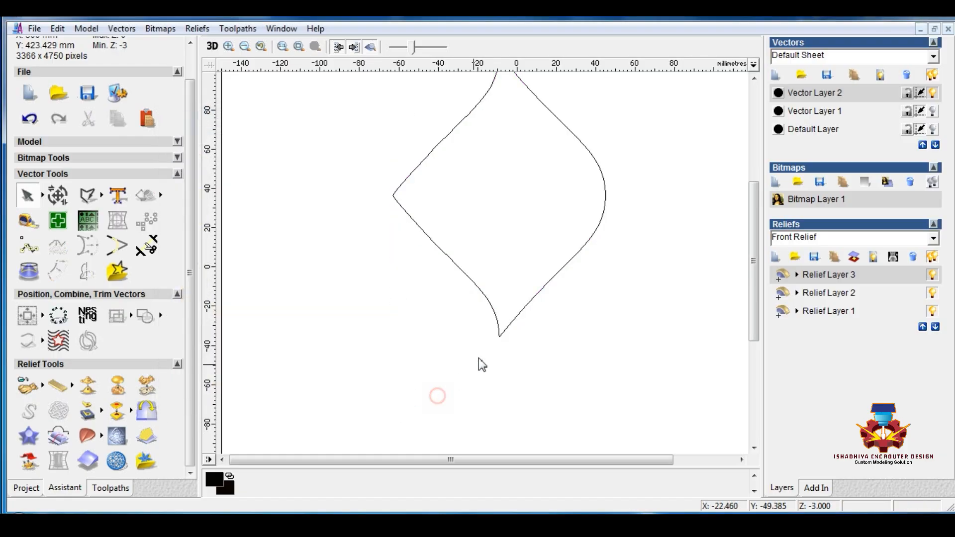
Open the petal outline for node editing and examine where its ends meet at the bottom tip
left_click(506, 327)
left_click(506, 328)
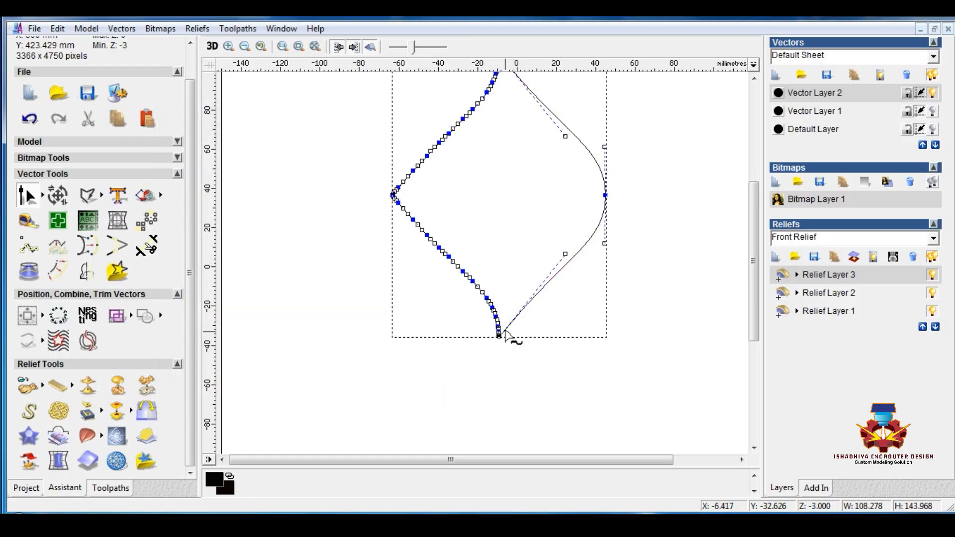
scroll(506, 334, "up", 3)
scroll(454, 328, "up", 3)
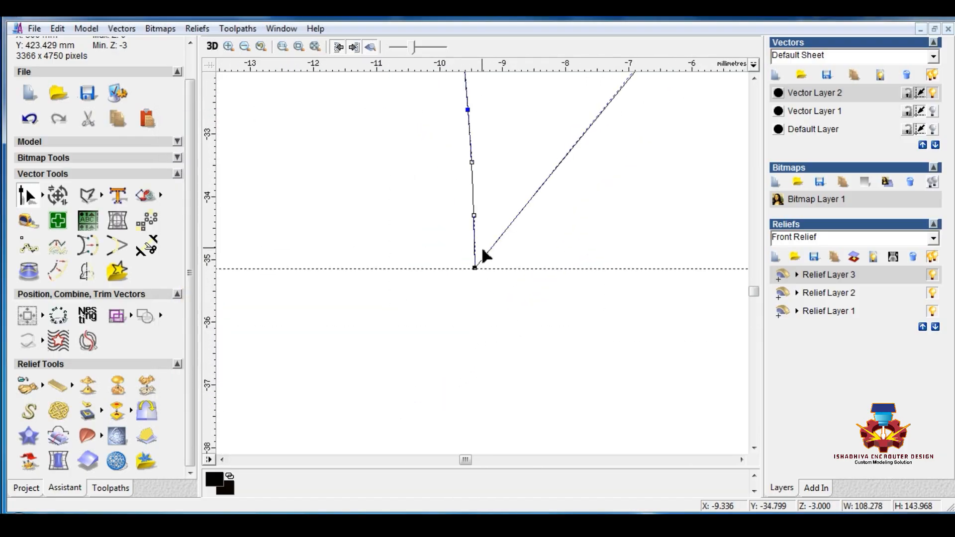
scroll(481, 246, "up", 2)
scroll(487, 283, "up", 2)
scroll(500, 343, "up", 2)
scroll(500, 343, "up", 2)
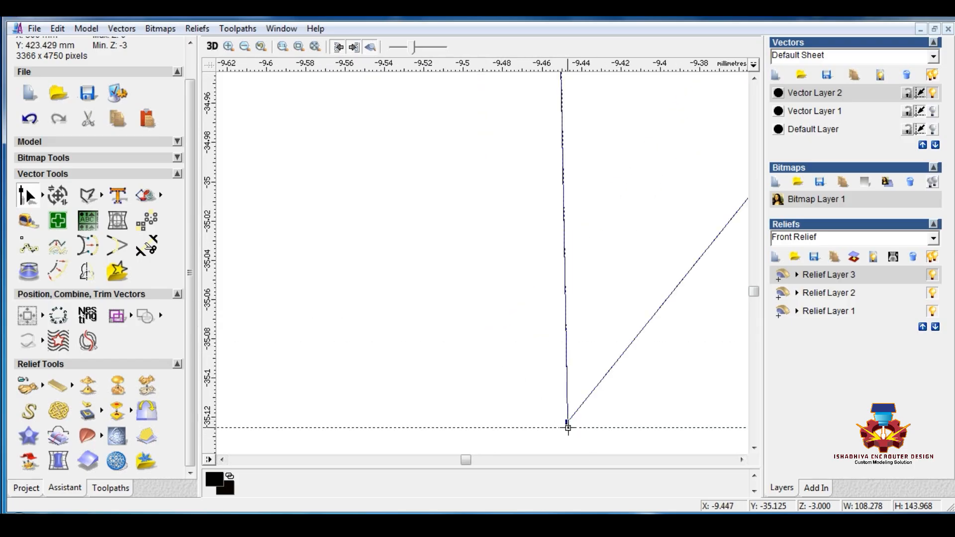
key("s")
key("ctrl+z")
left_click(567, 427)
key("d")
key("ctrl+z")
Insert a node on the petal outline's right edge just above the bottom tip
key("i")
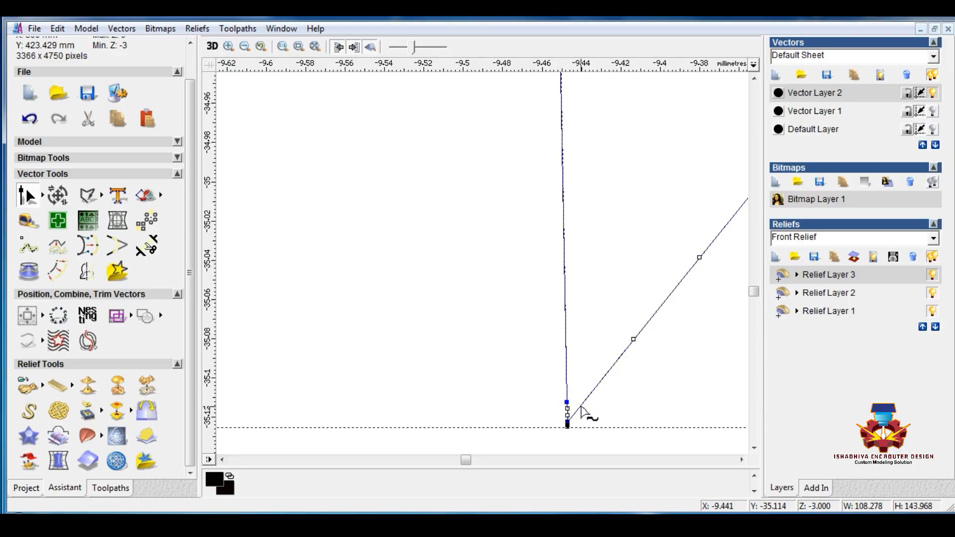
key("i")
left_click_drag(546, 434, 583, 407)
left_click(577, 432)
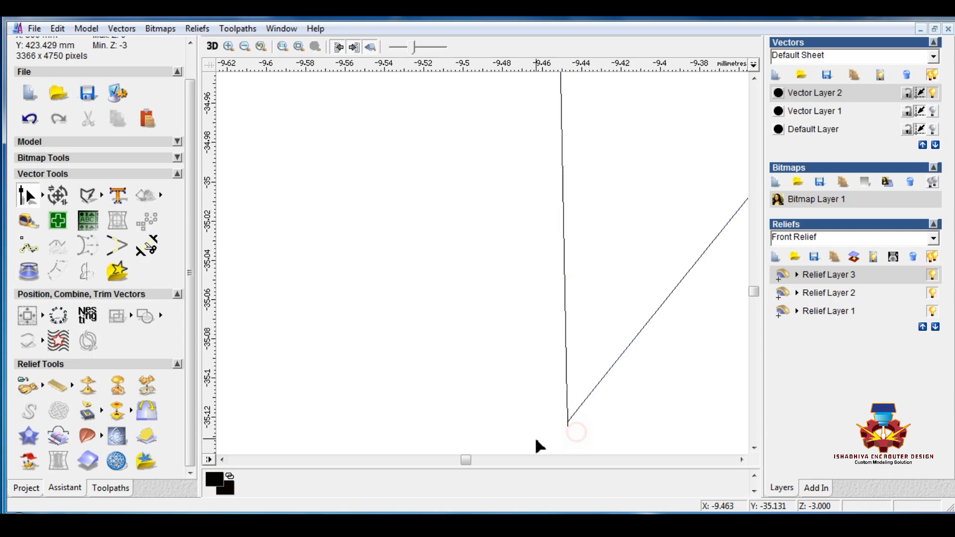
left_click(568, 423)
key("Delete")
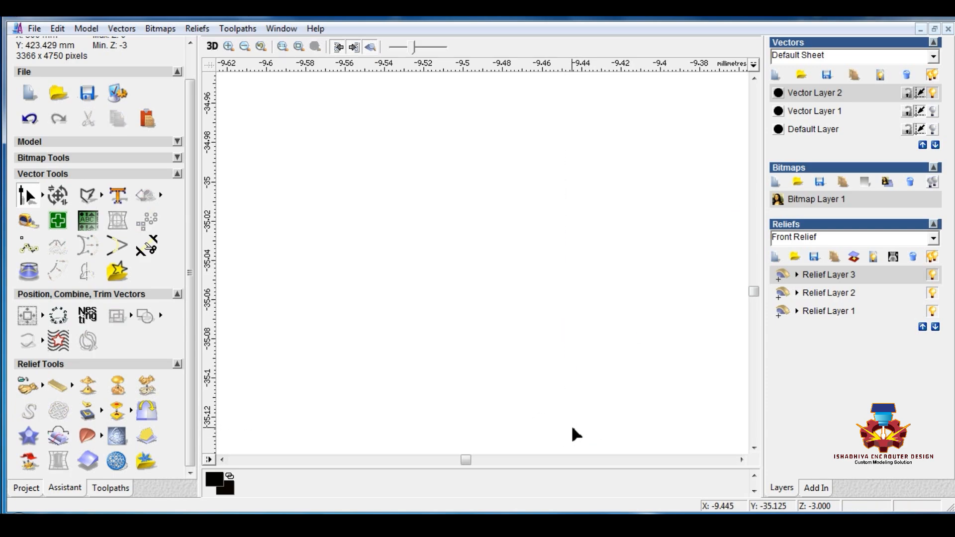
key("ctrl+z")
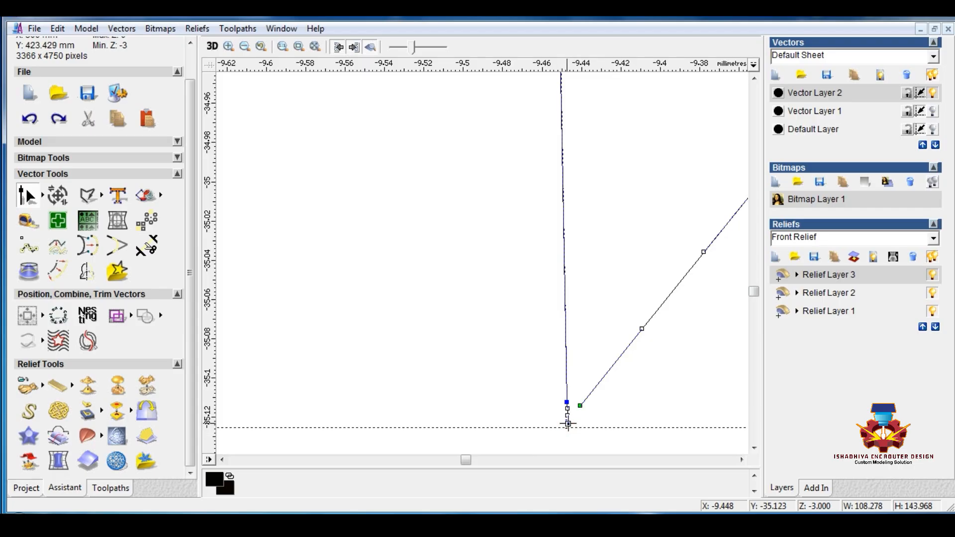
Remove the extra node at the bottom tip and move the right edge's open end onto the left end to close the outline
left_click(568, 424)
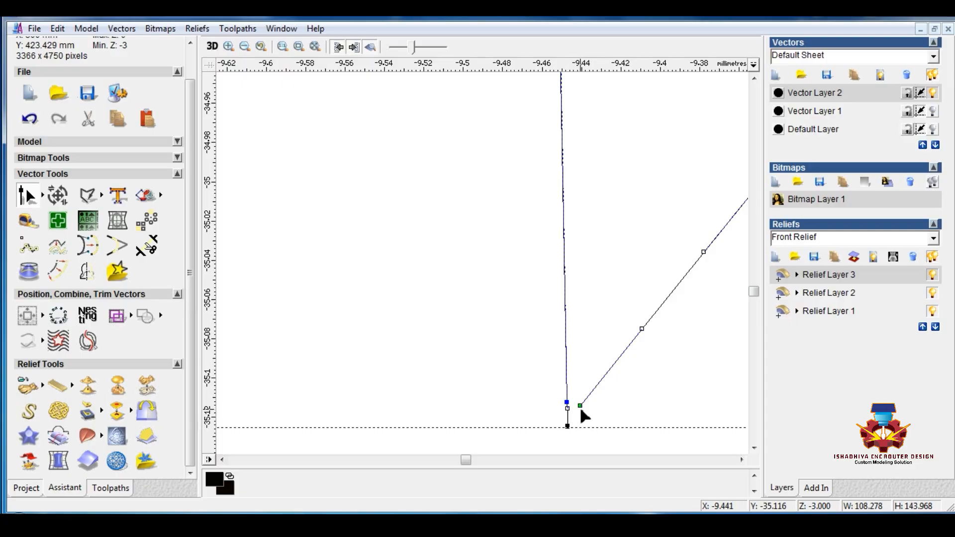
left_click_drag(581, 404, 567, 426)
left_click(580, 405)
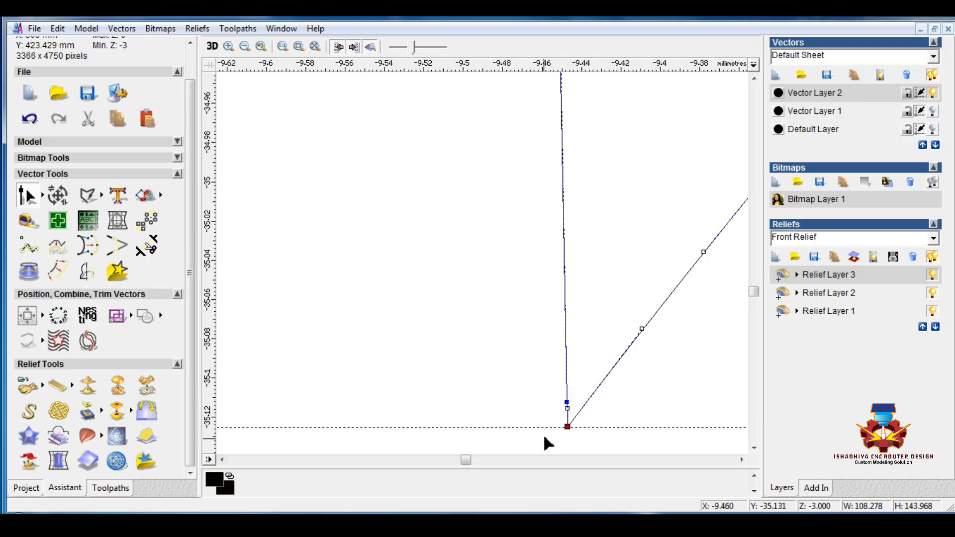
left_click(506, 375)
scroll(503, 378, "down", 2)
scroll(503, 379, "down", 5)
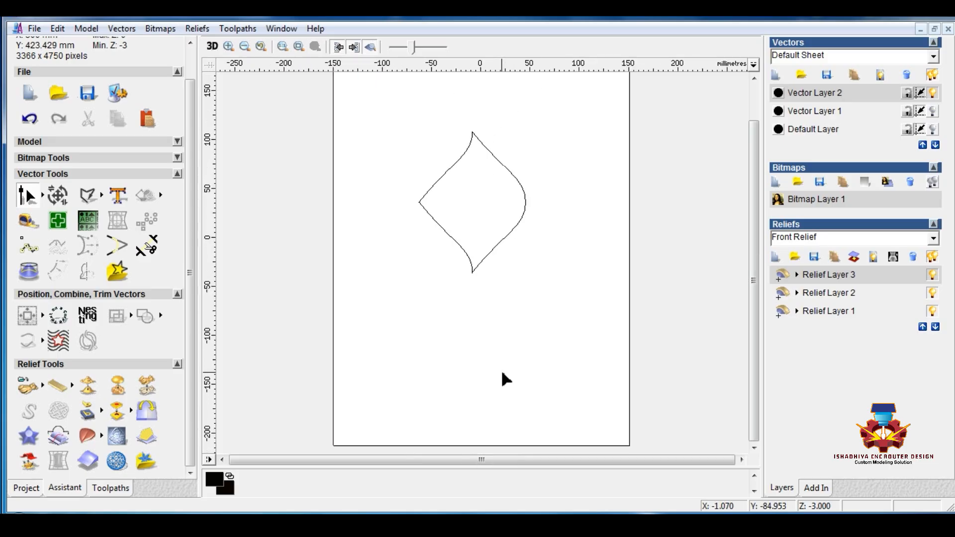
Add a round 45-degree shape with no height limit inside the closed petal outline on Relief Layer 3
left_click(494, 312)
left_click(486, 264)
scroll(489, 263, "up", 3)
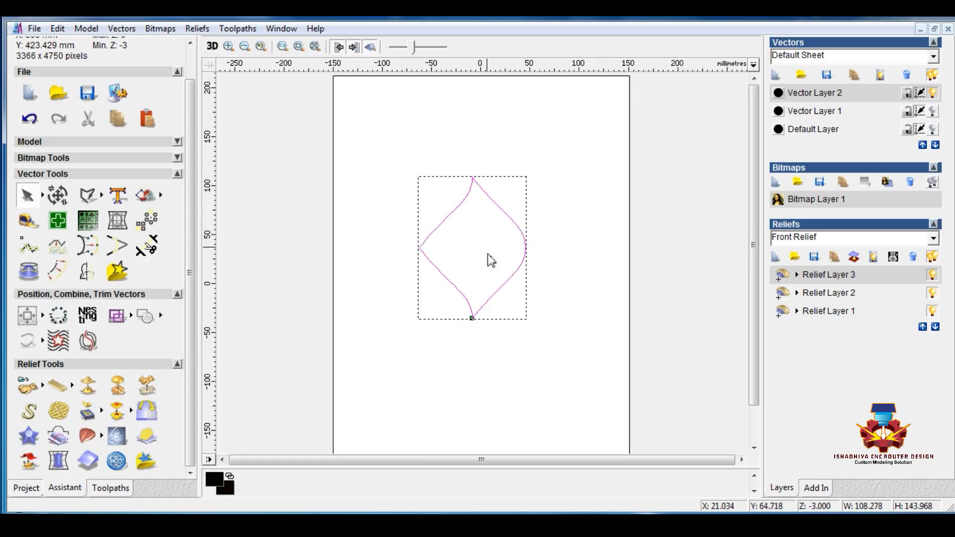
left_click(522, 348)
left_click_drag(406, 190, 628, 359)
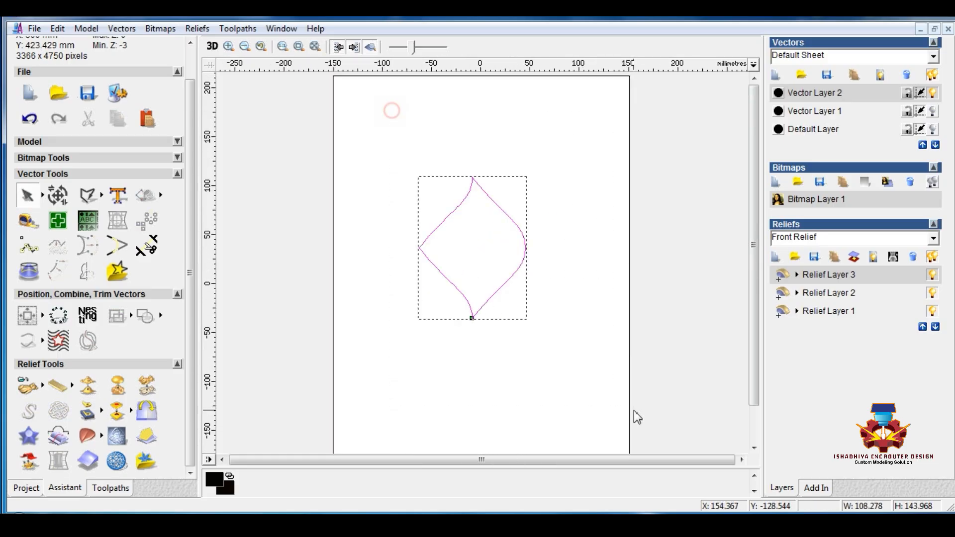
right_click(488, 251)
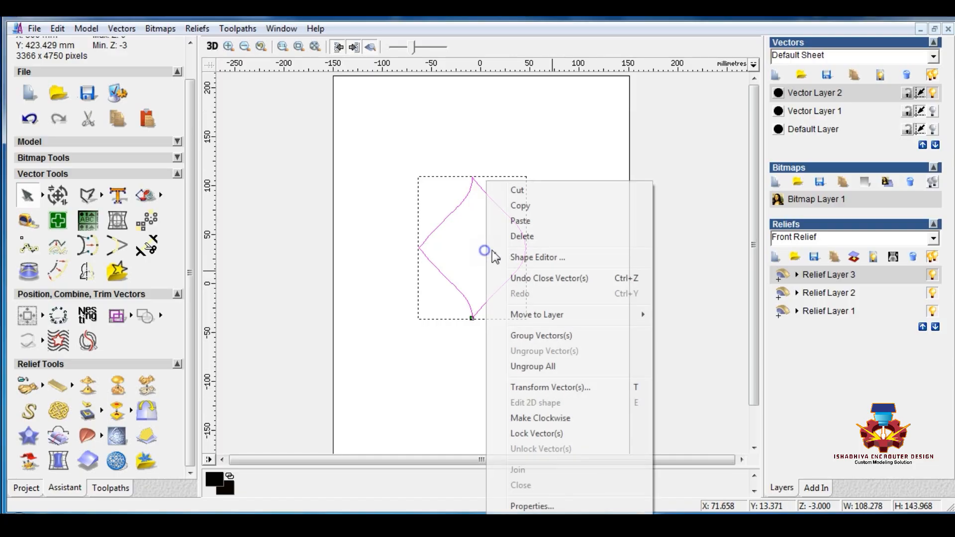
left_click(537, 258)
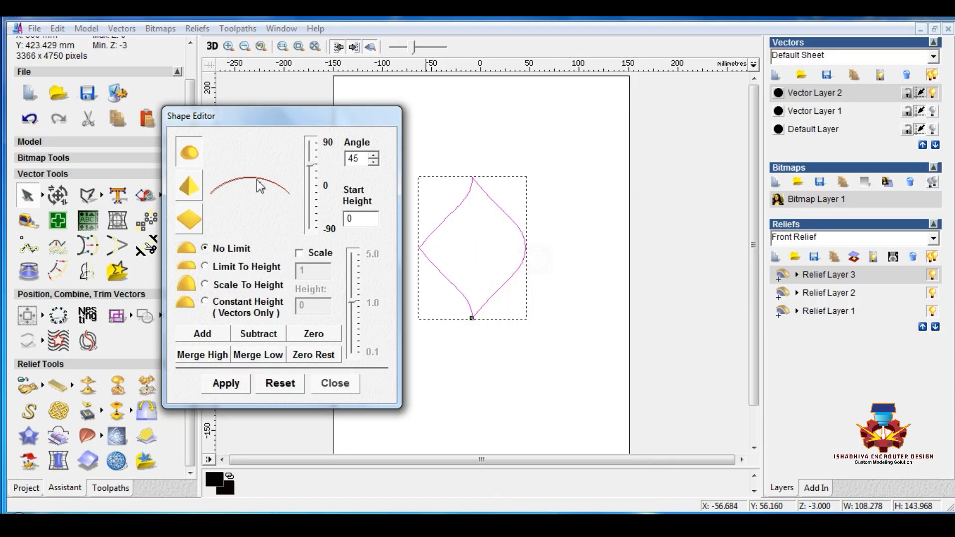
left_click(202, 334)
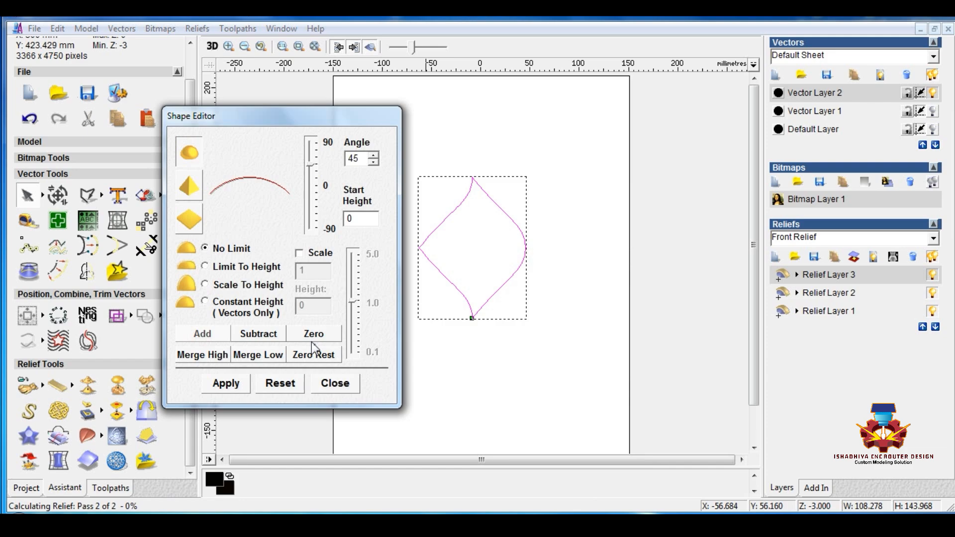
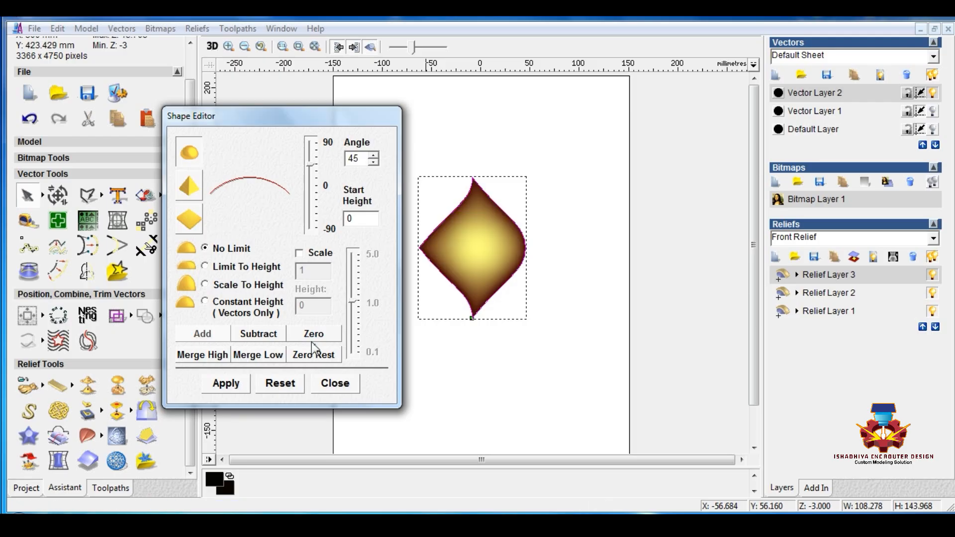
left_click(338, 385)
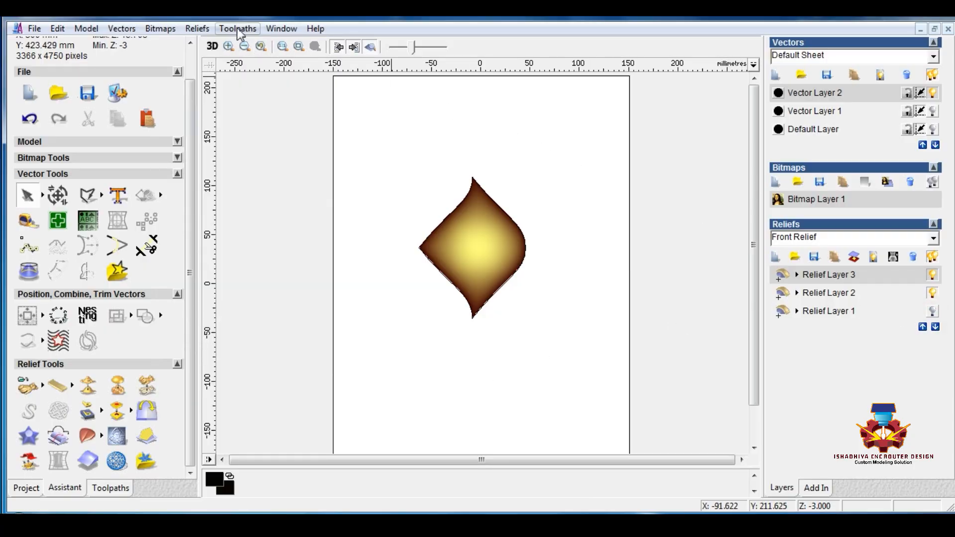
Tile the 2D and 3D views side by side and scale Relief Layer 3's whole height to 3 mm
left_click(277, 28)
left_click(309, 60)
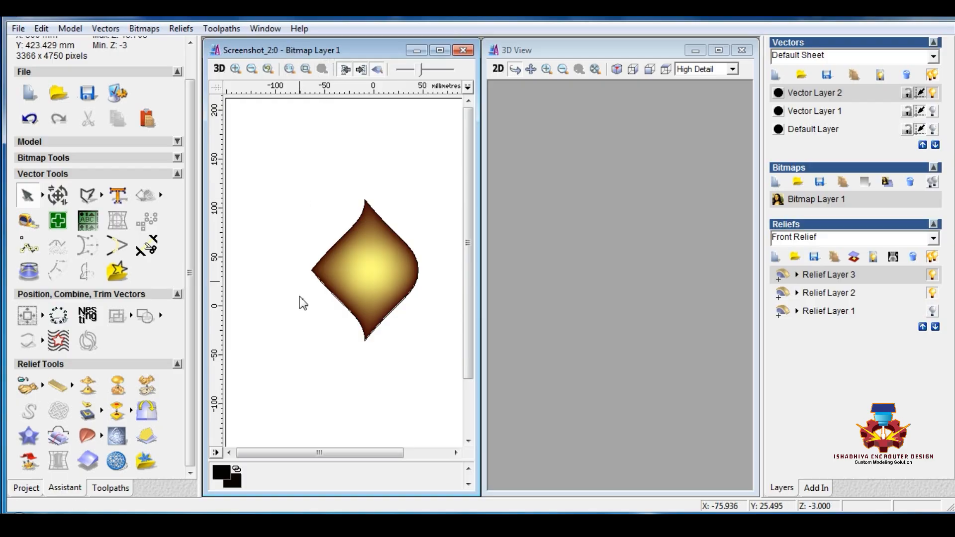
left_click(148, 386)
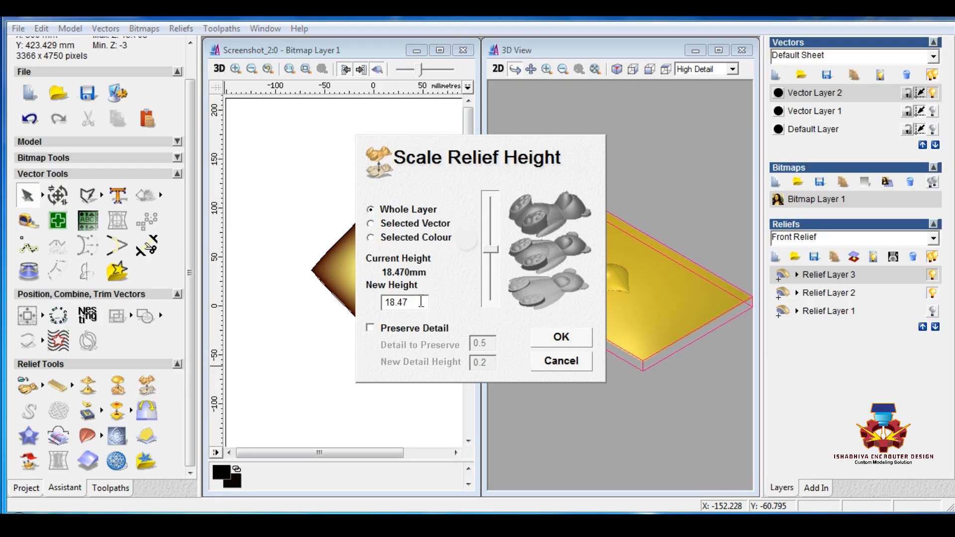
left_click_drag(421, 302, 347, 306)
type("3")
key("Return")
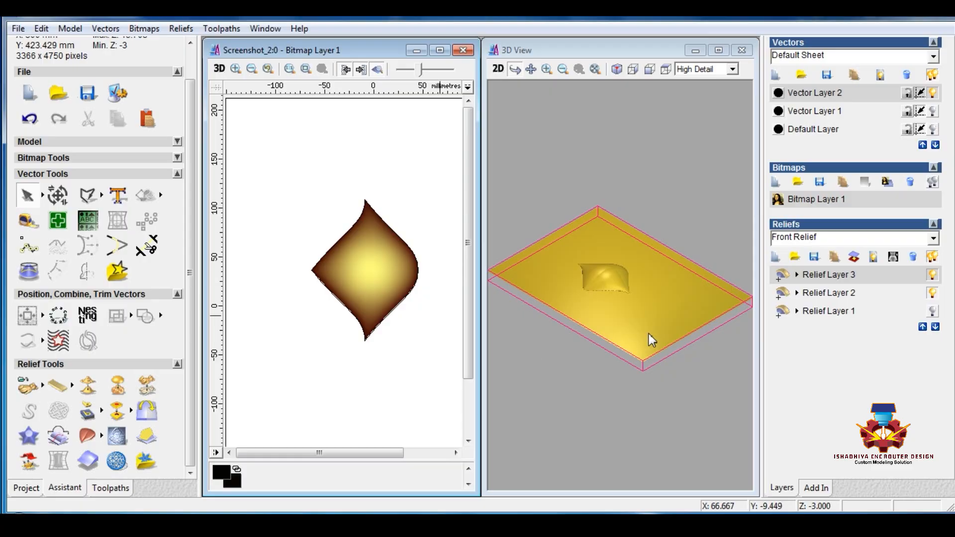
Examine the petal up close in 3D and cycle Relief Layer 3's combine mode through Subtract, Merge High and Merge Low to multiply
left_click_drag(649, 333, 655, 269)
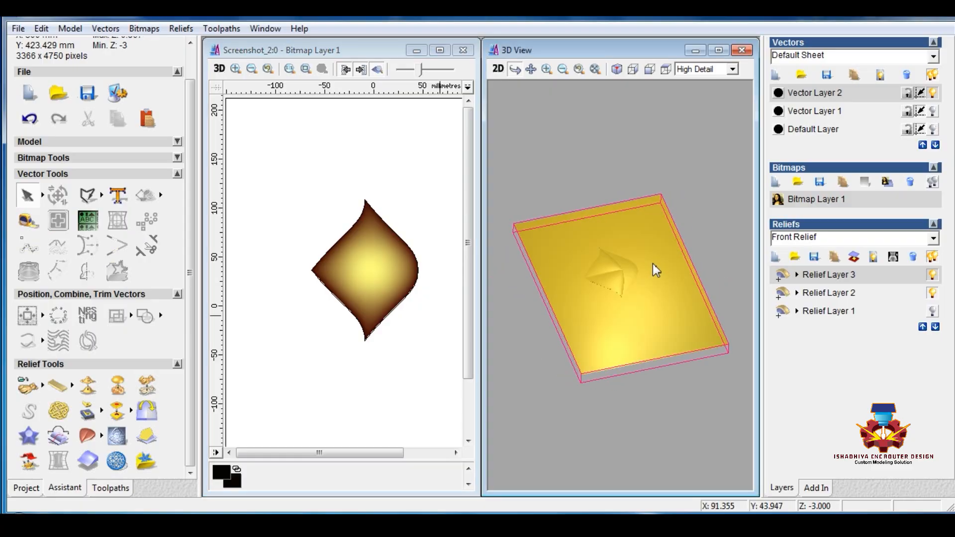
scroll(610, 260, "up", 6)
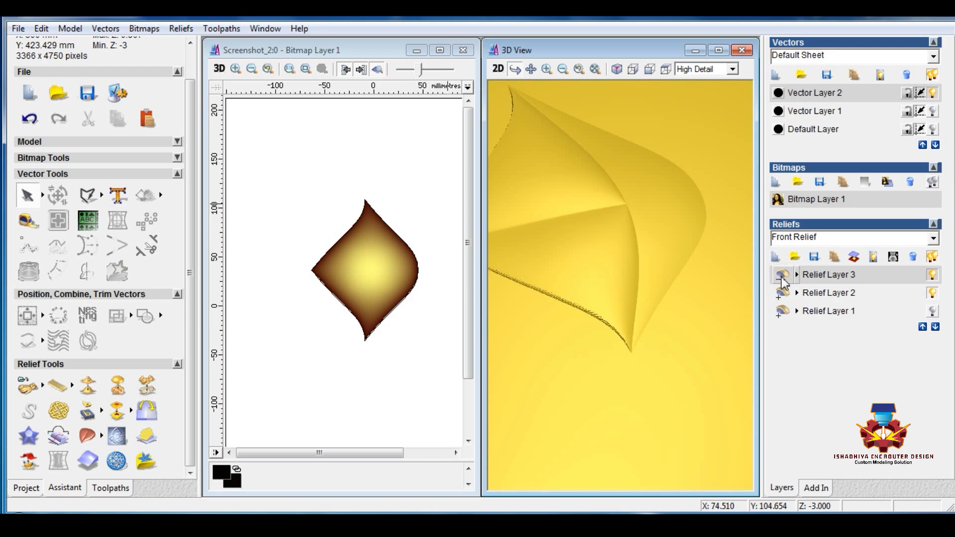
left_click(783, 278)
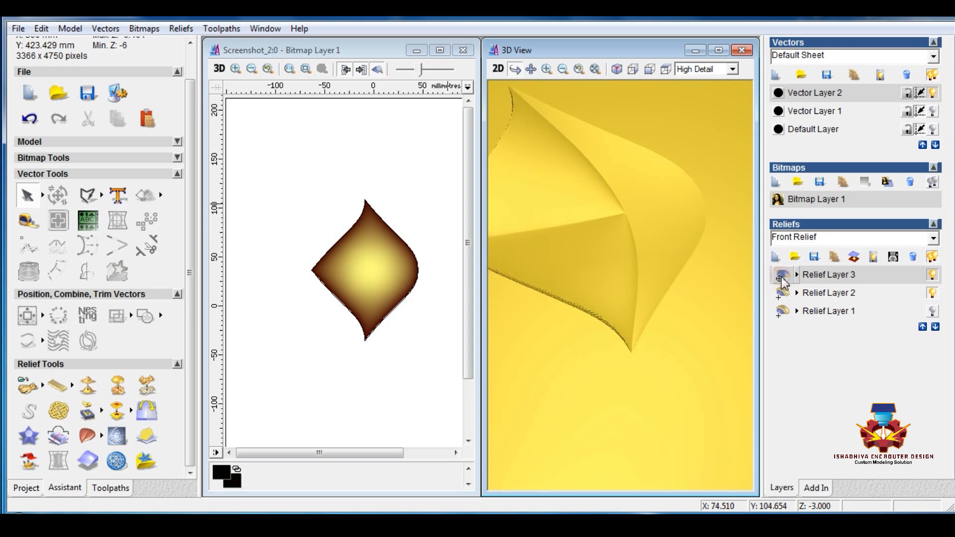
left_click(782, 278)
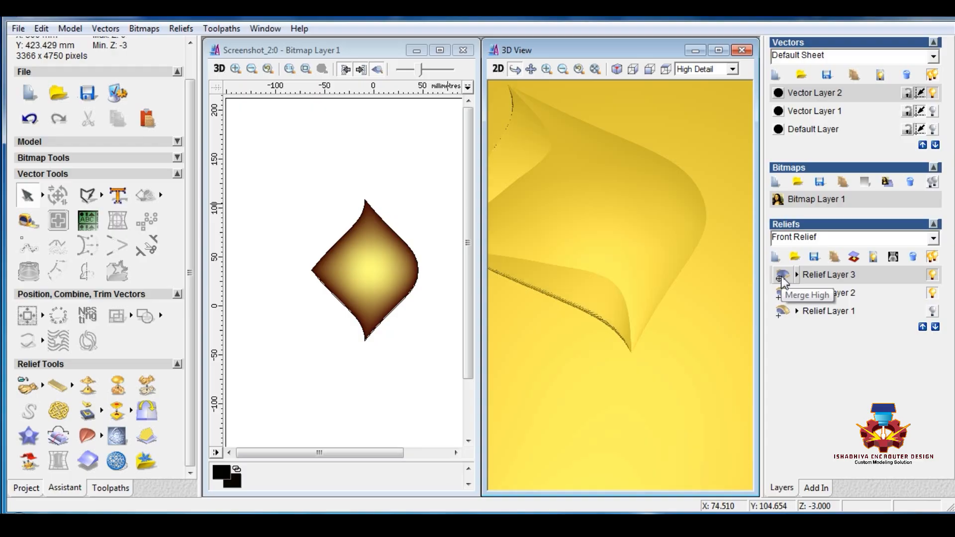
left_click(783, 279)
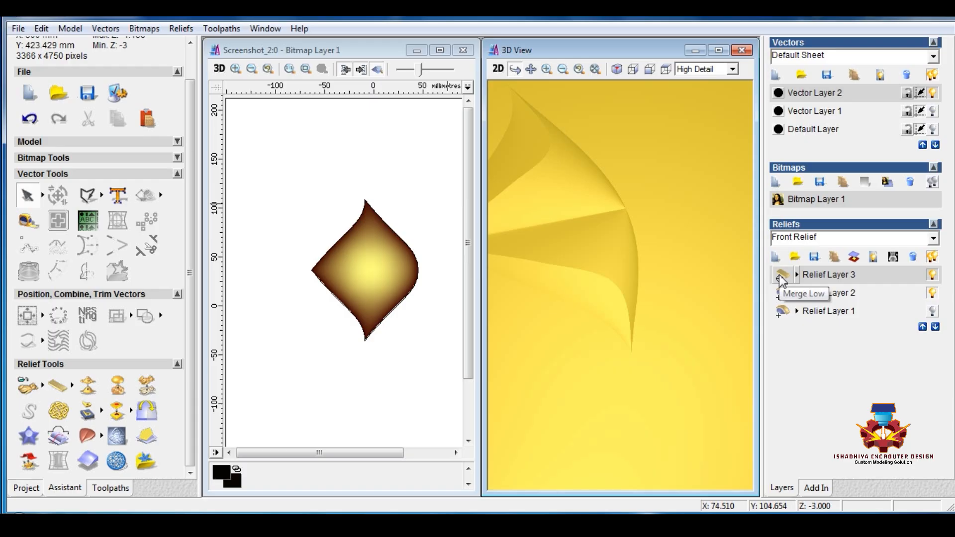
left_click(779, 274)
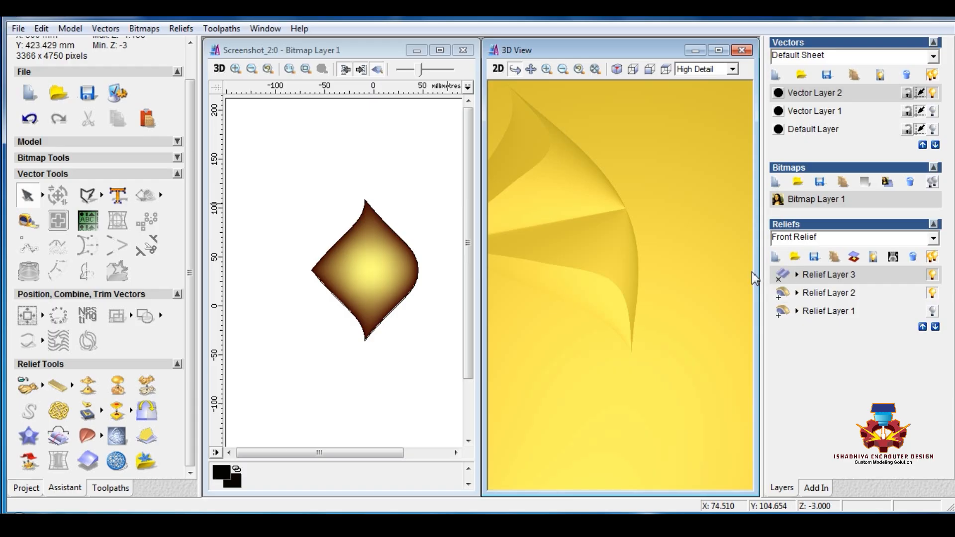
Merge the visible reliefs into a new layer, hide Relief Layer 2, and show Relief Layer 1 together with the merged petal
left_click(874, 257)
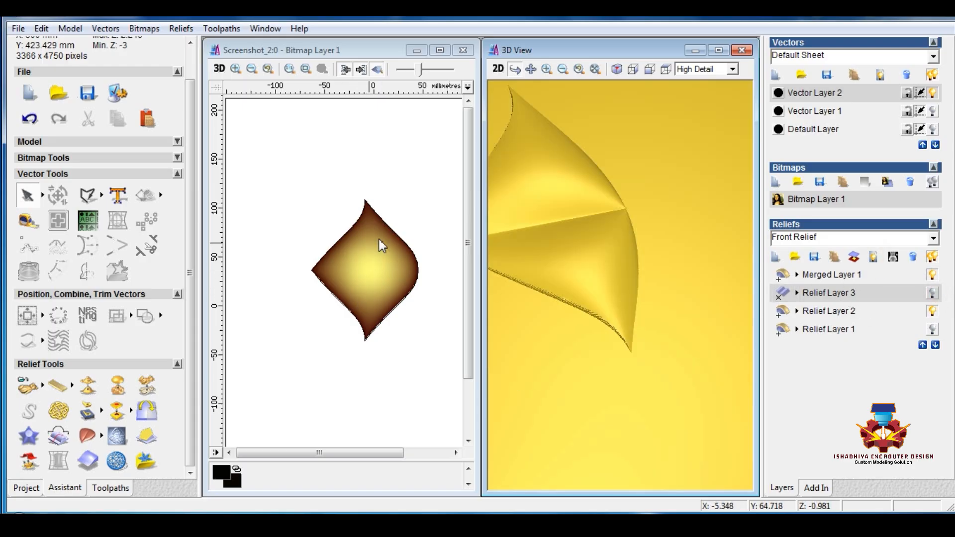
left_click(818, 311)
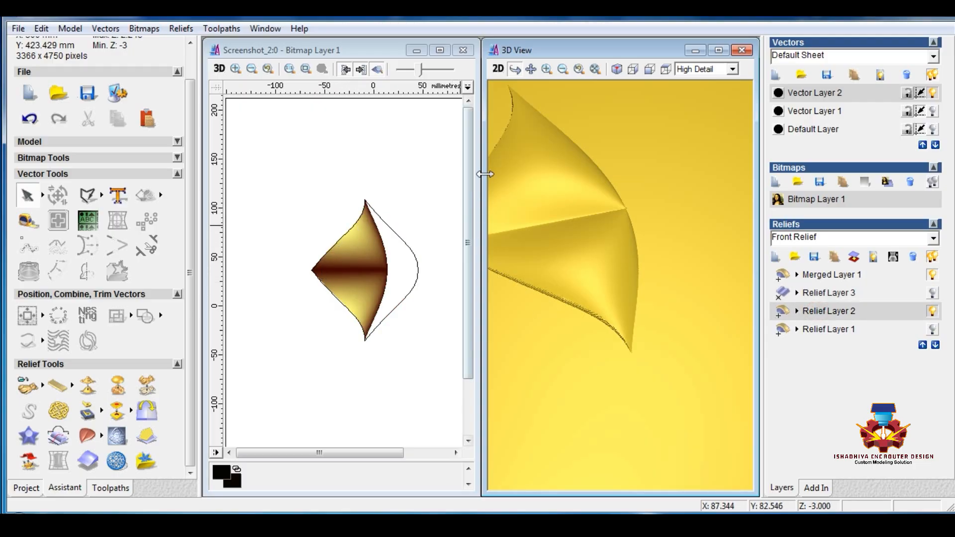
left_click(840, 275)
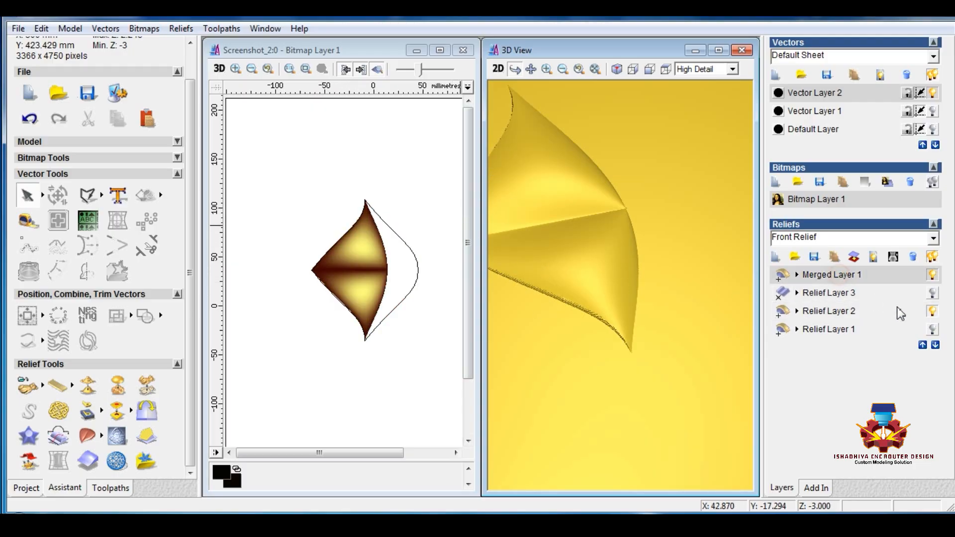
left_click(337, 357)
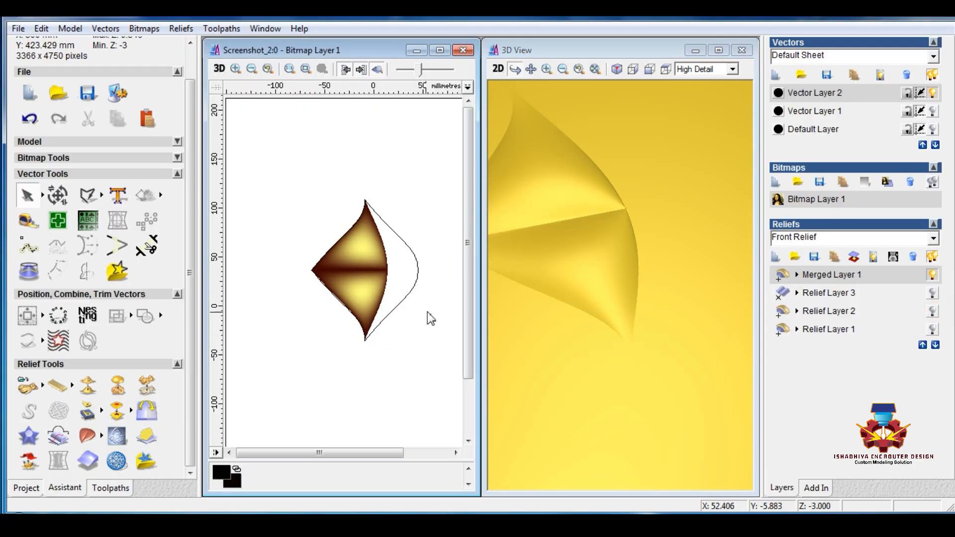
left_click_drag(655, 294, 676, 244)
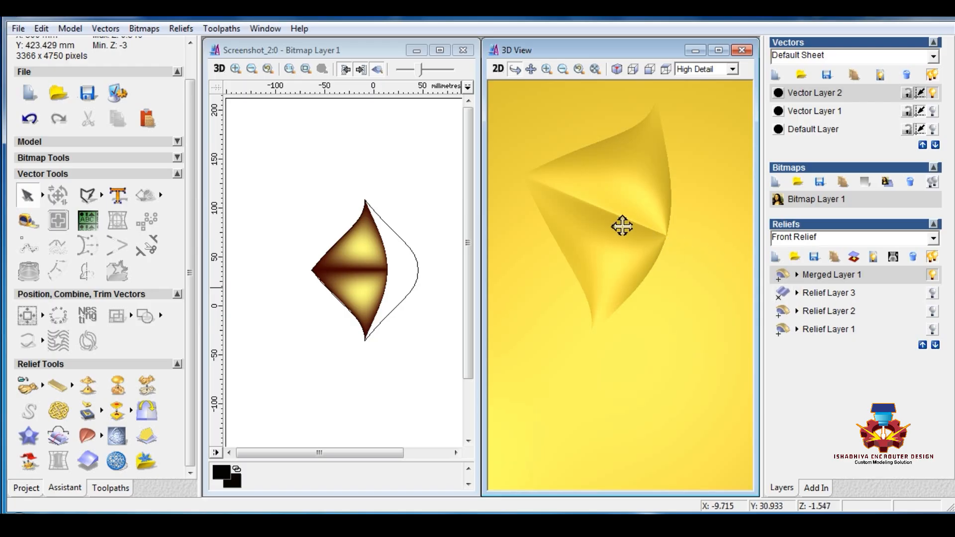
left_click_drag(641, 252, 647, 234)
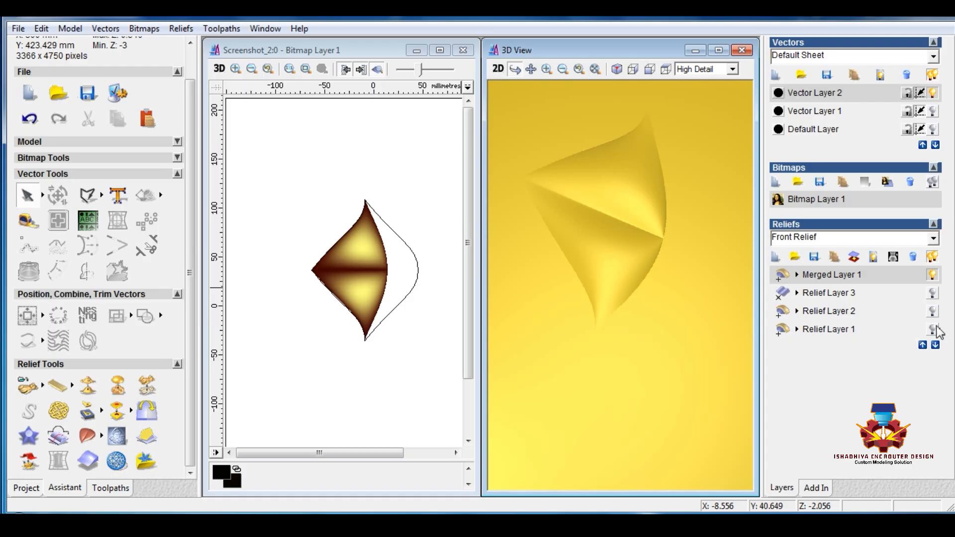
left_click(934, 329)
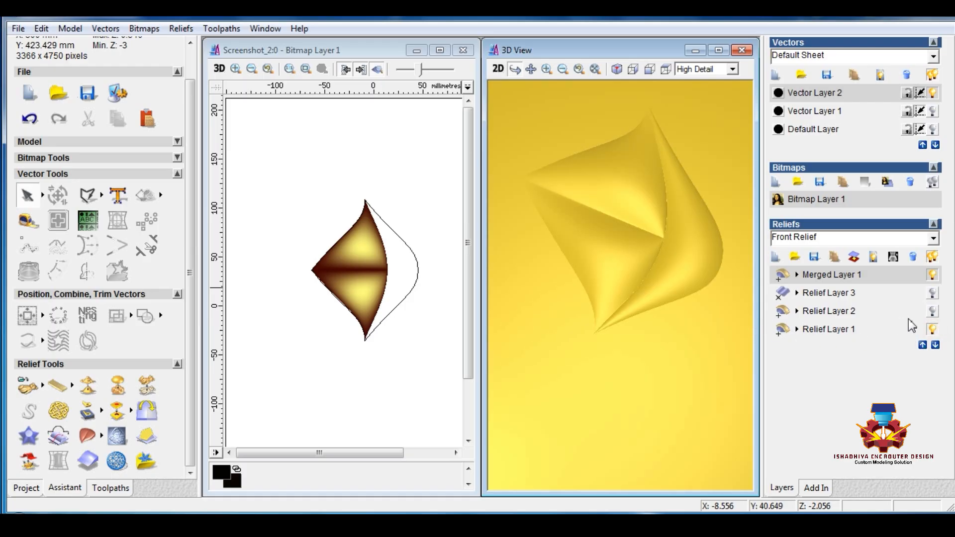
Delete the merged layer, show Relief Layers 2 and 3 again, and hide Relief Layer 1
left_click(913, 258)
left_click(932, 293)
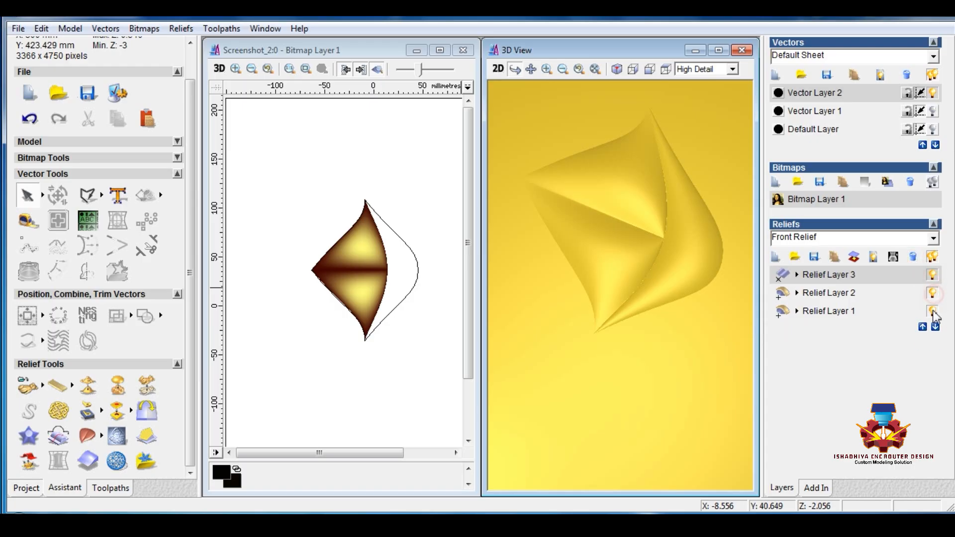
left_click(933, 312)
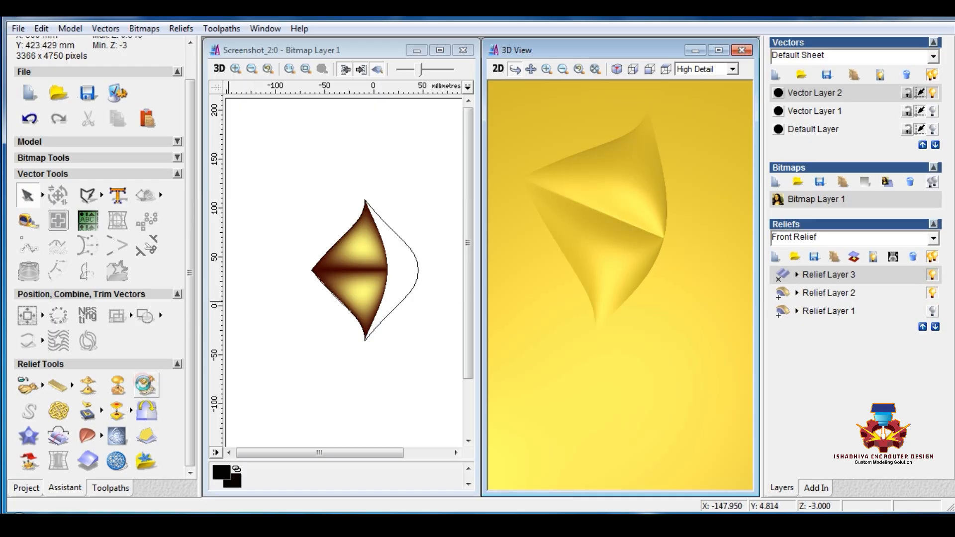
Scale Relief Layer 3's whole height to 5 mm and inspect the combined petal in 3D
left_click(146, 384)
left_click_drag(407, 305, 361, 306)
type("5")
key("Return")
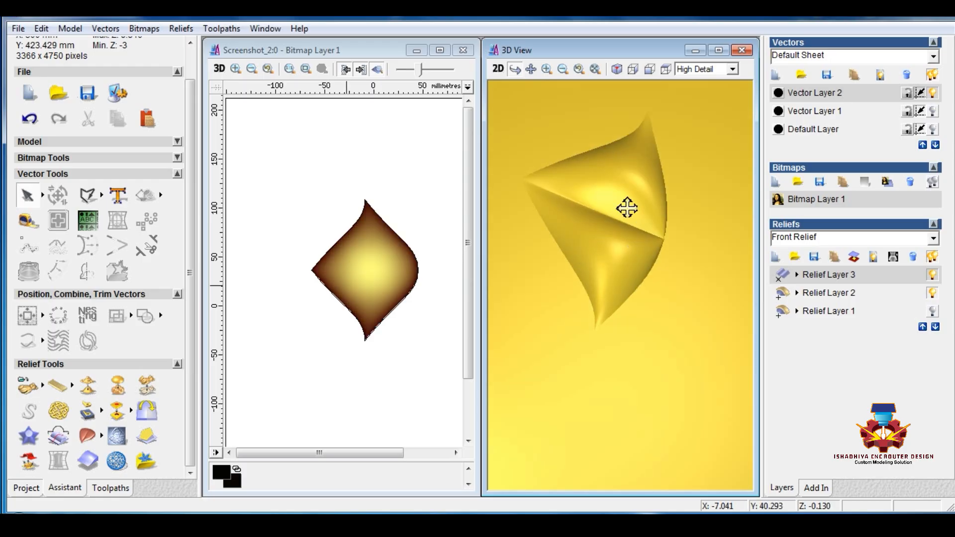
left_click_drag(627, 208, 572, 149)
left_click_drag(599, 254, 623, 300)
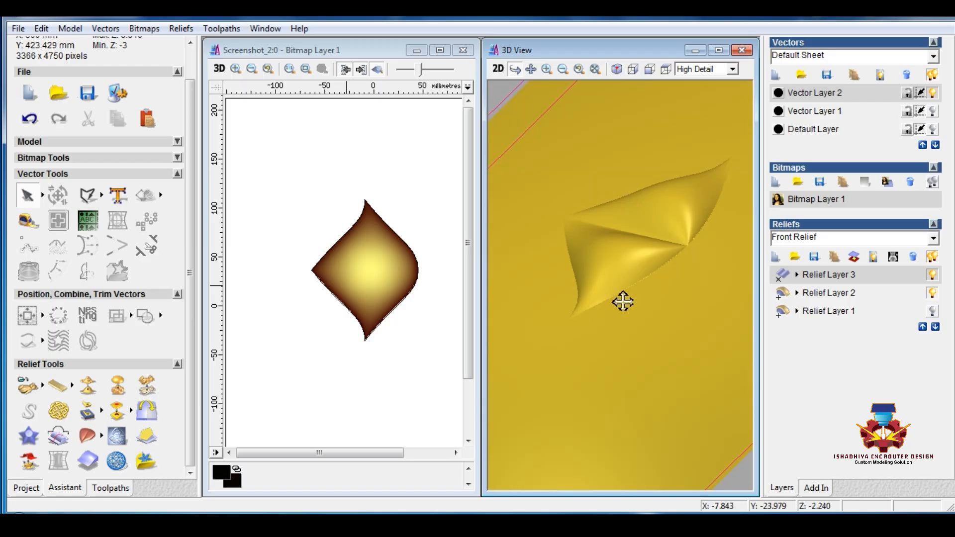
Delete Relief Layer 3 and show Relief Layer 1 together with Relief Layer 2
left_click(915, 258)
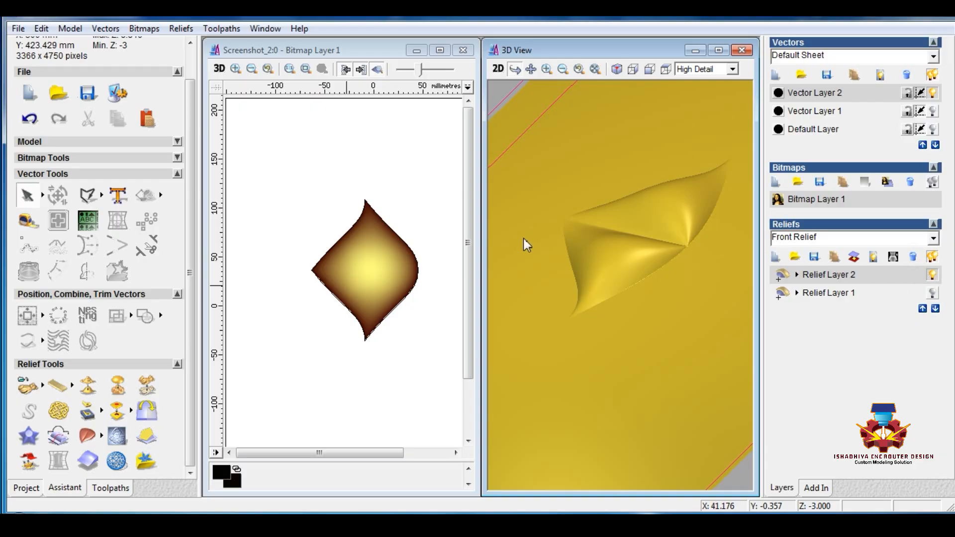
left_click(932, 292)
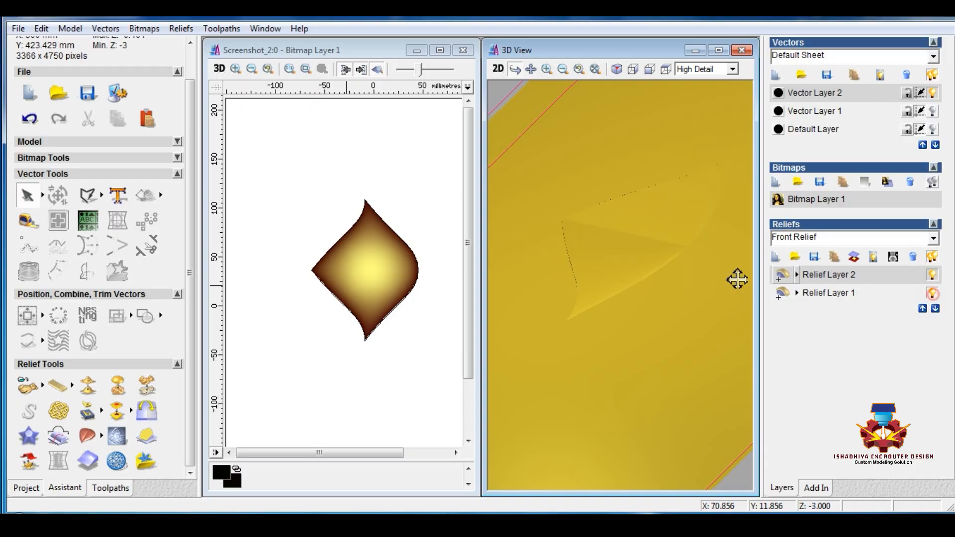
mouse_move(641, 263)
left_mouse_down()
mouse_move(678, 282)
mouse_move(669, 288)
mouse_move(640, 264)
left_mouse_up()
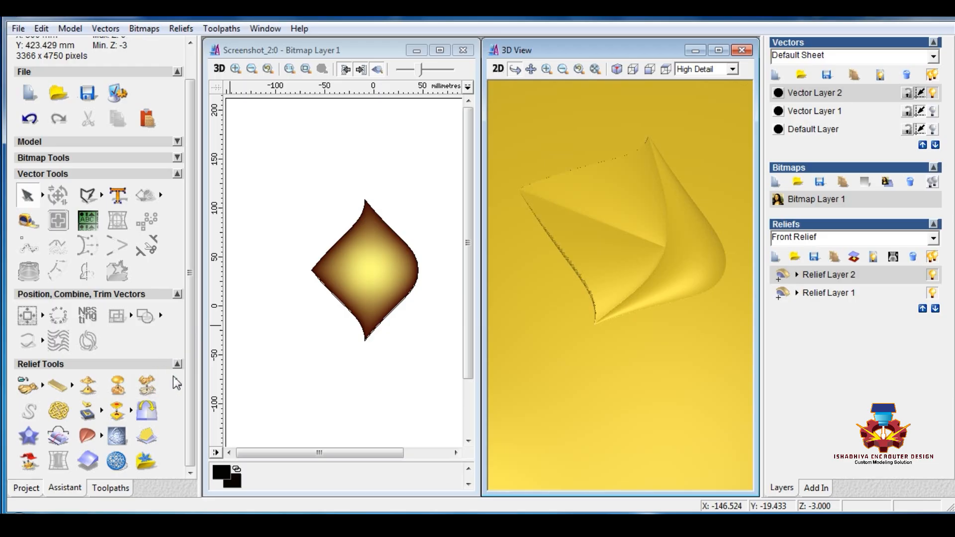
left_click(146, 384)
double_click(406, 304)
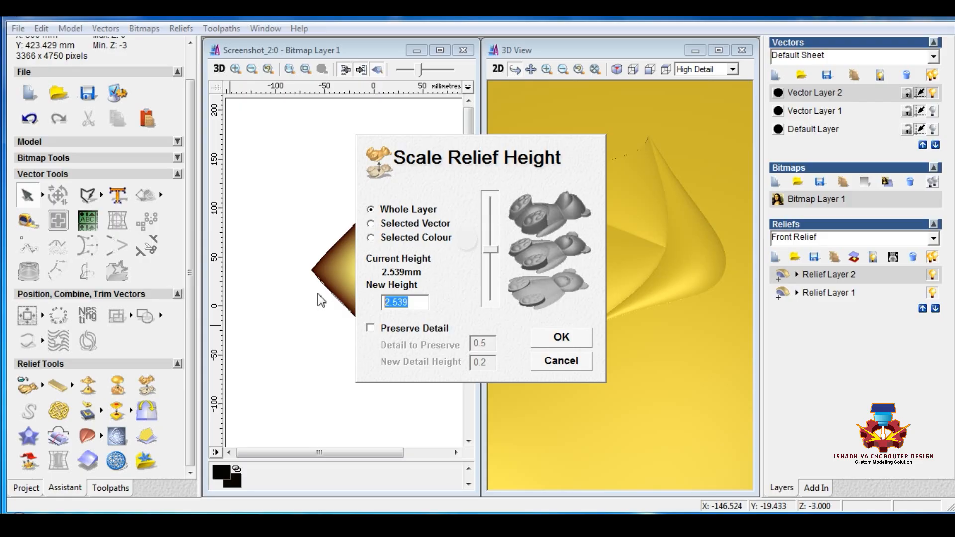
key("Escape")
Merge the visible Relief Layers 1 and 2 into a new relief layer
left_click(816, 294)
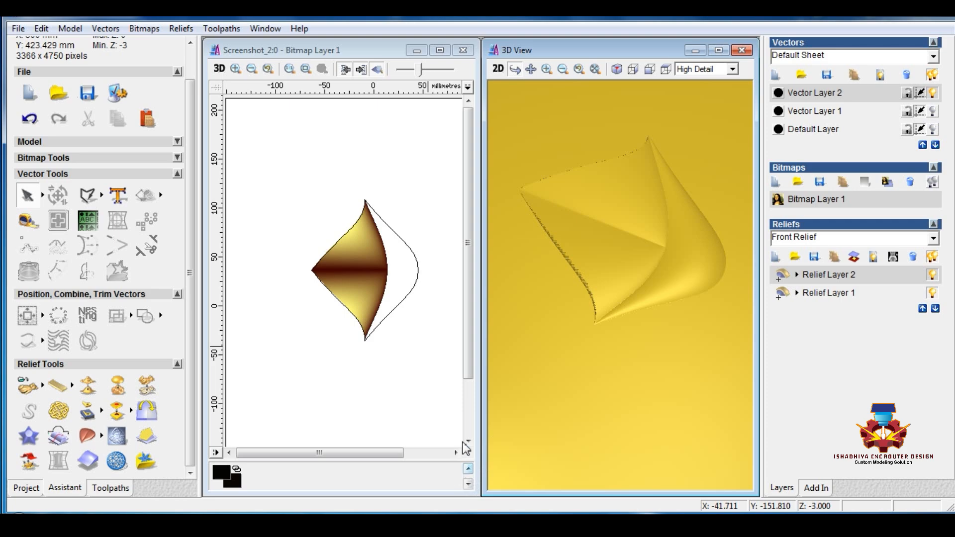
left_click(504, 39)
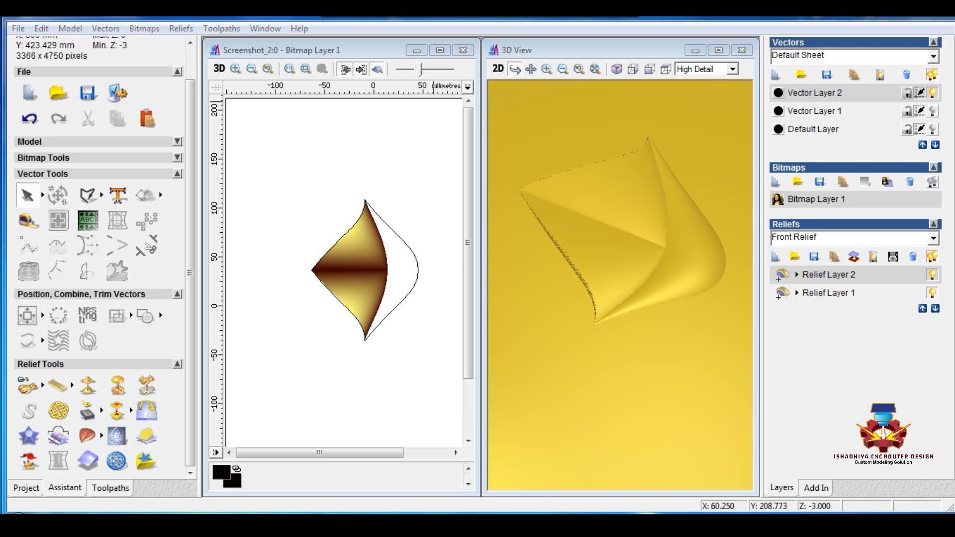
left_click(872, 278)
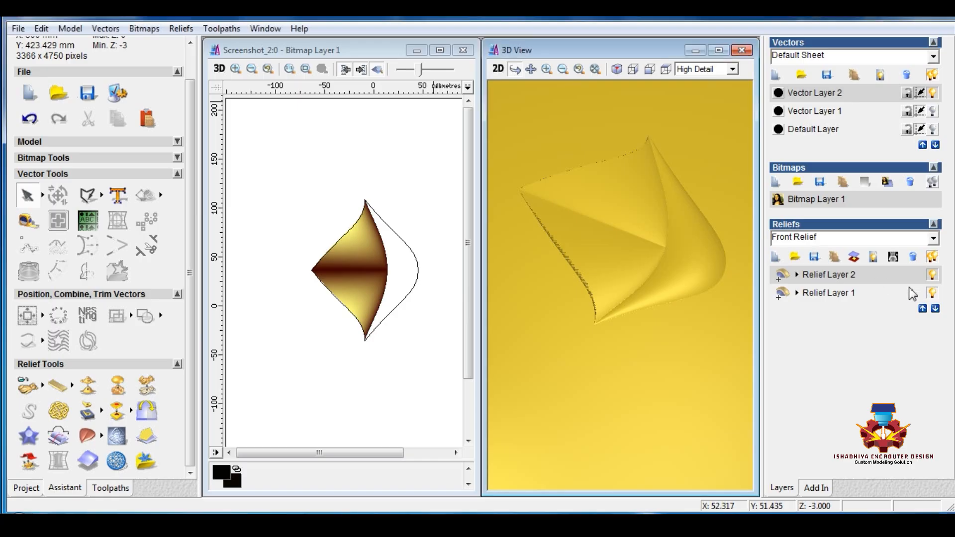
left_click(869, 258)
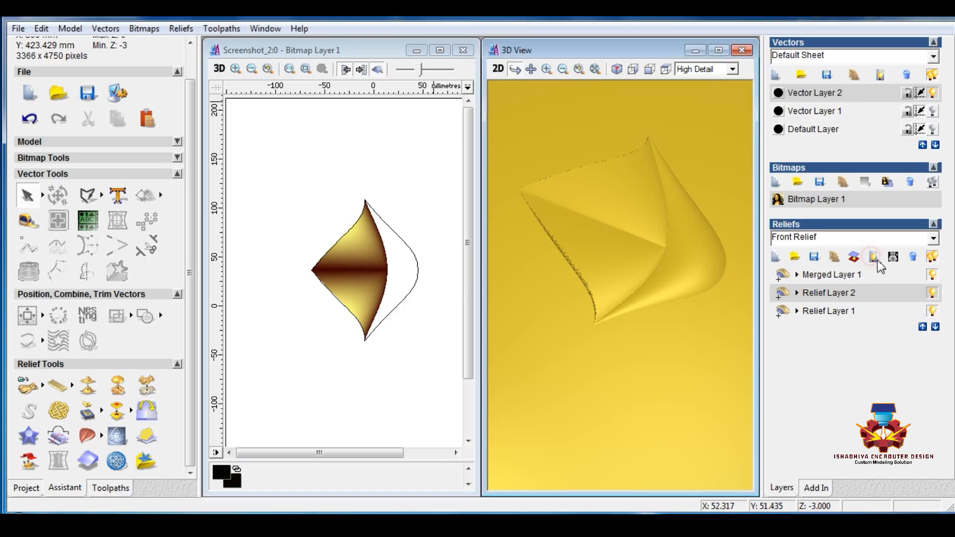
Invert the relief of the merged layer
left_click(857, 275)
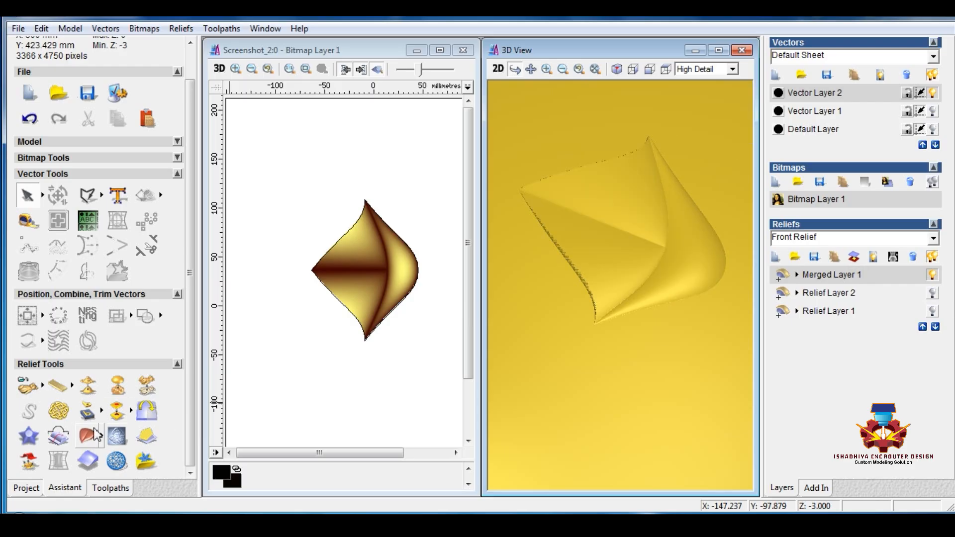
left_click(96, 410)
left_click(344, 268)
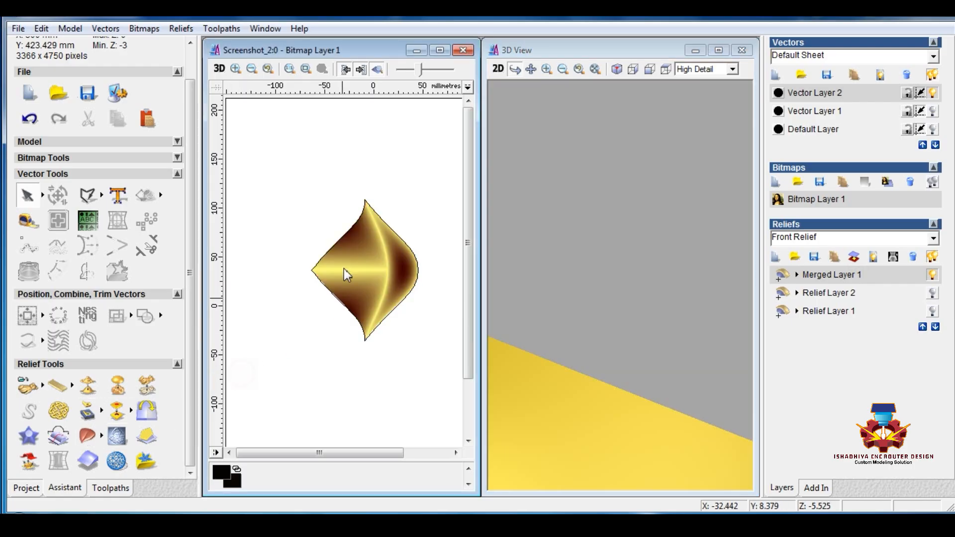
Add a 45-degree draft angle to the inverted merged relief and inspect its edges
left_click(181, 29)
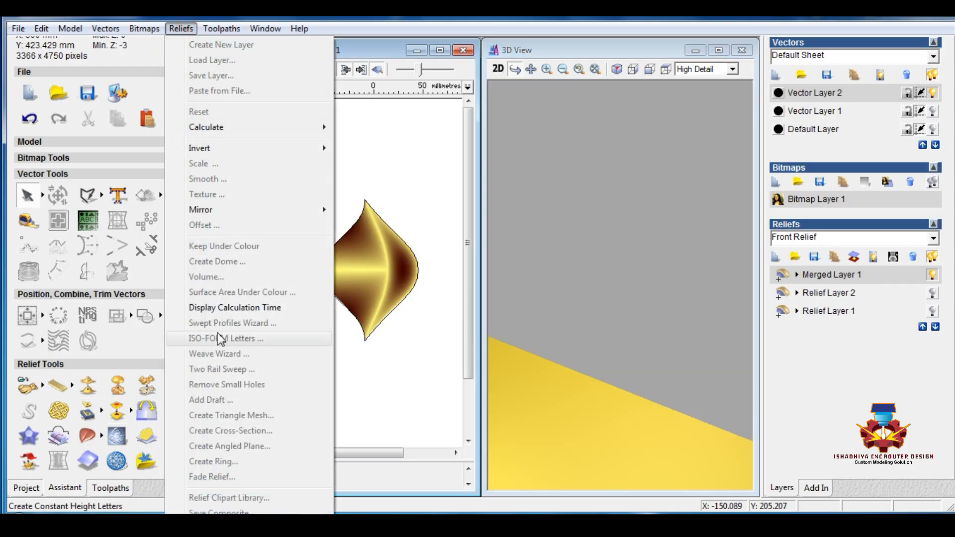
left_click(326, 183)
left_click(192, 30)
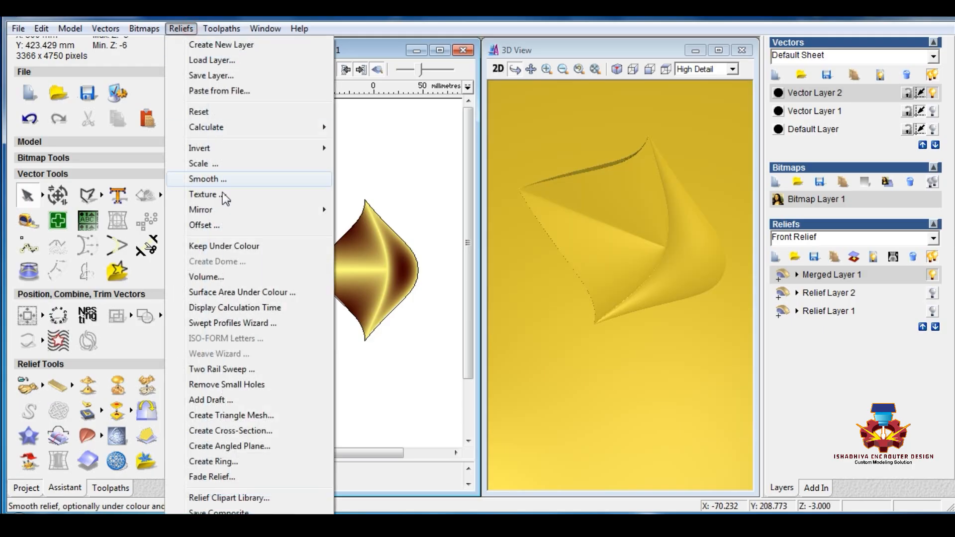
left_click(204, 397)
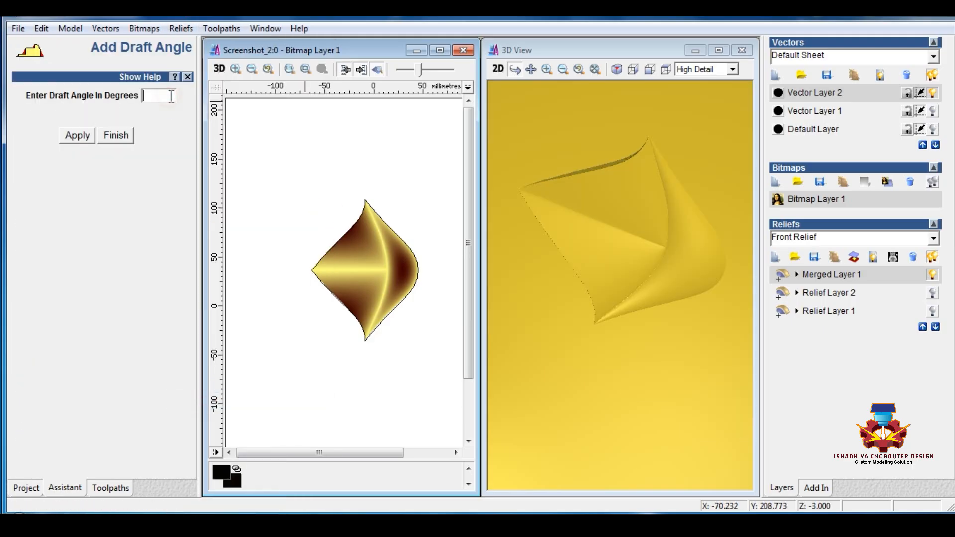
left_click(77, 134)
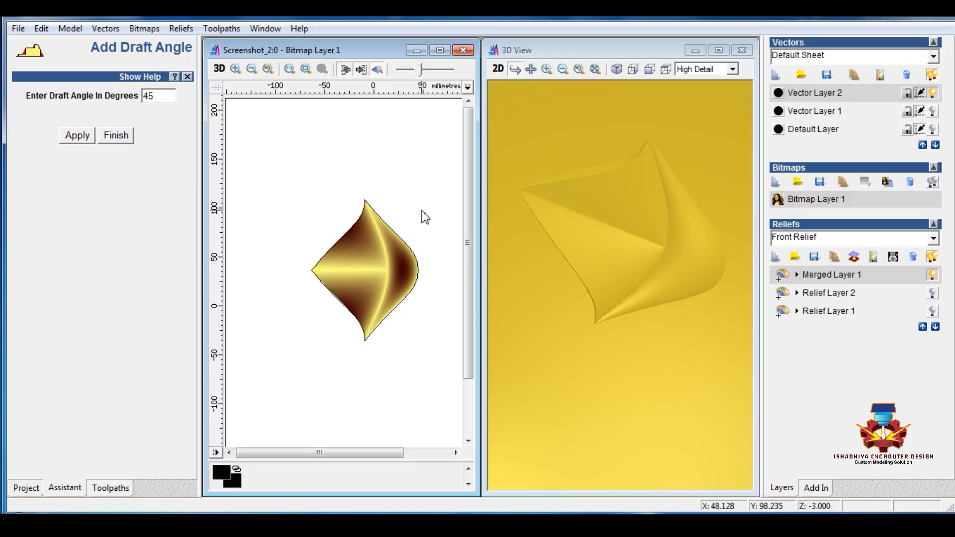
left_click_drag(587, 279, 582, 235)
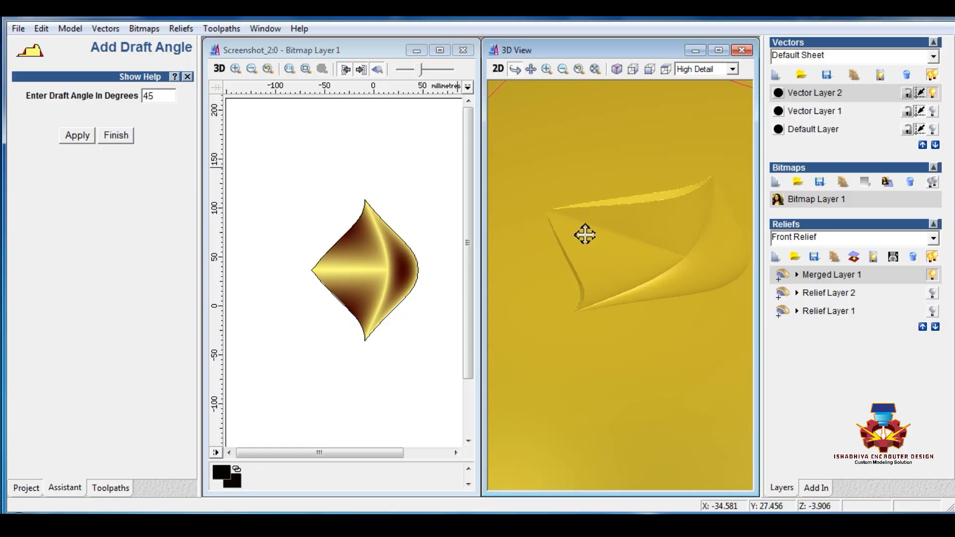
scroll(357, 242, "up", 4)
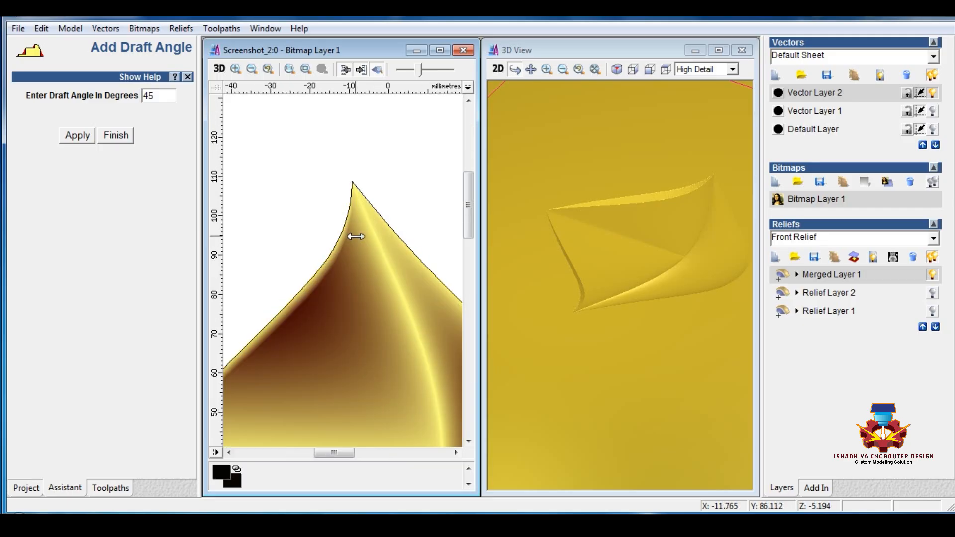
left_click(118, 140)
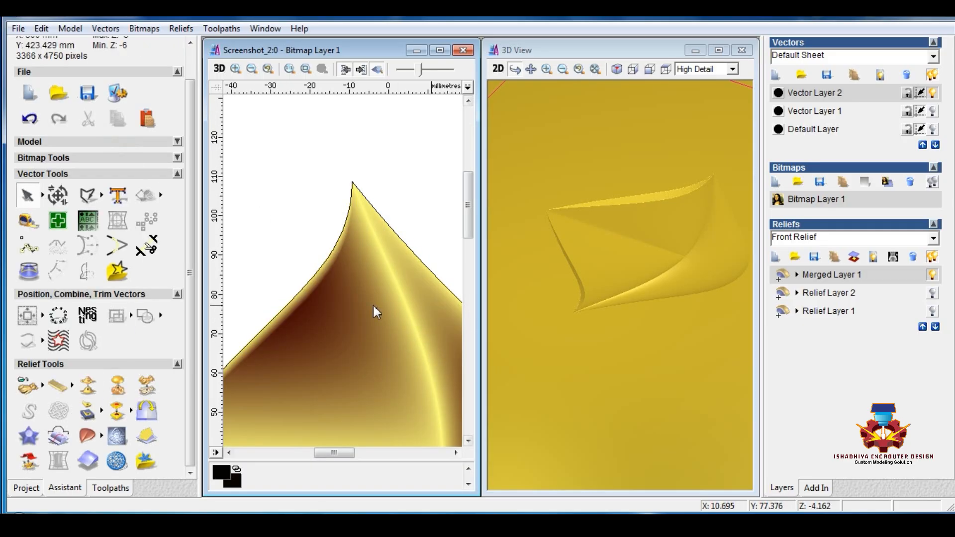
Invert the drafted merged relief back to its raised orientation
left_click(247, 269)
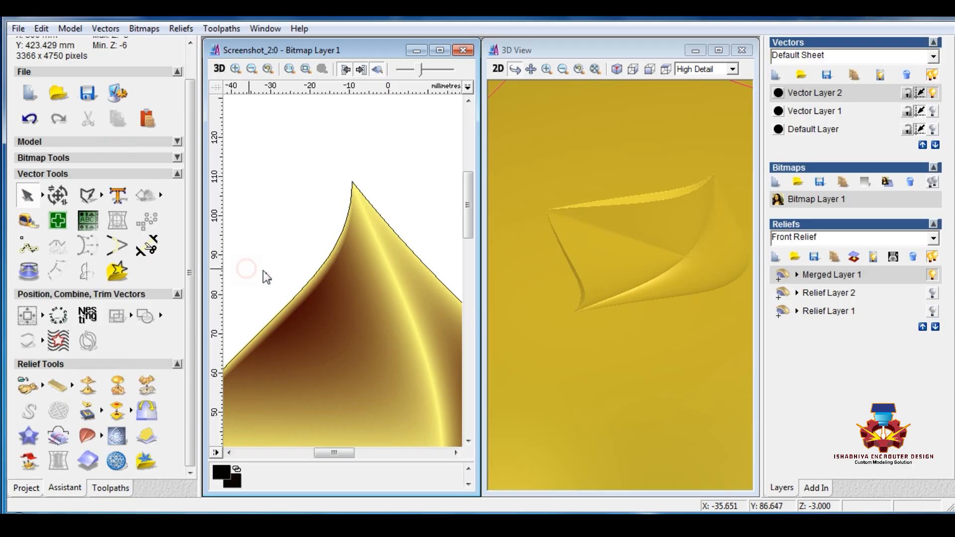
scroll(271, 273, "down", 2)
scroll(314, 301, "up", 1)
scroll(393, 324, "down", 2)
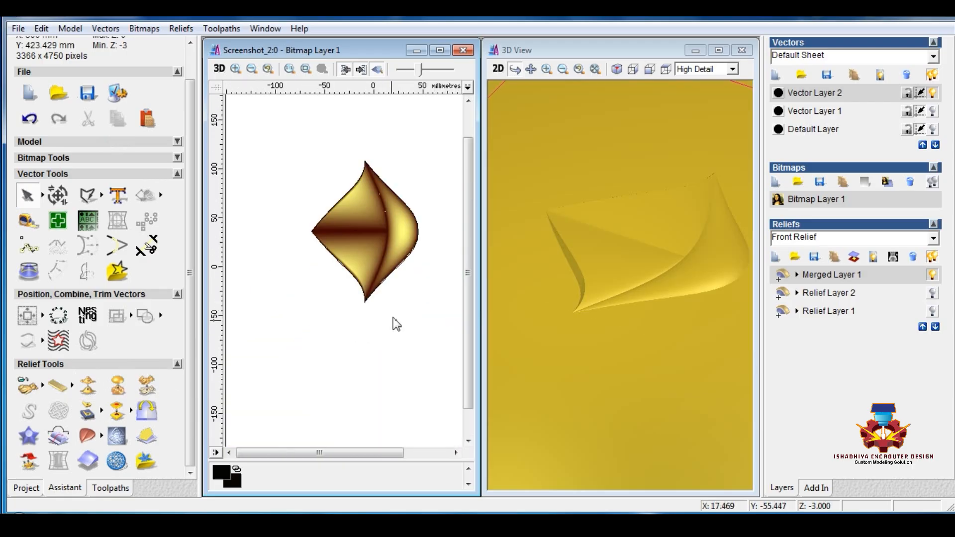
scroll(383, 263, "up", 1)
scroll(385, 259, "down", 1)
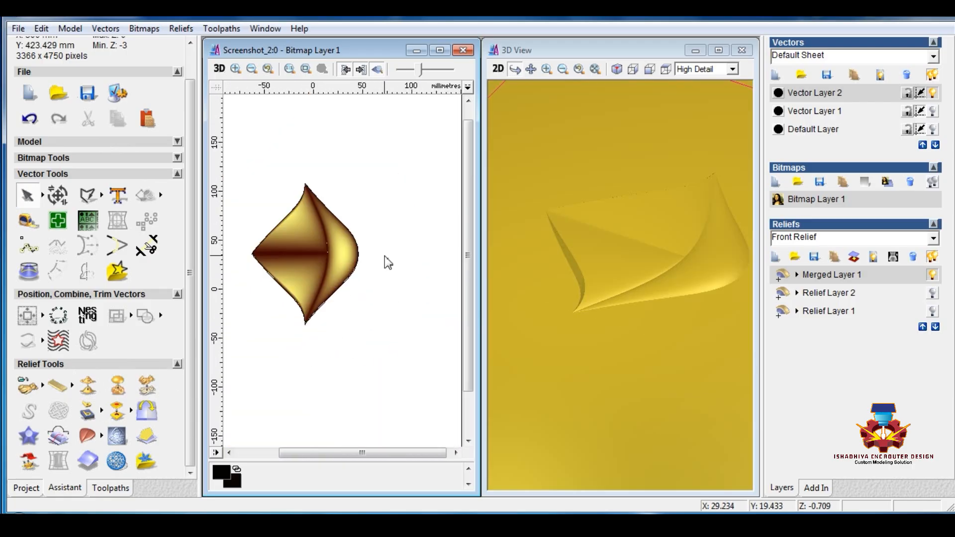
Smooth the whole merged relief layer with 4 smoothing passes and inspect it in 3D
left_click(88, 385)
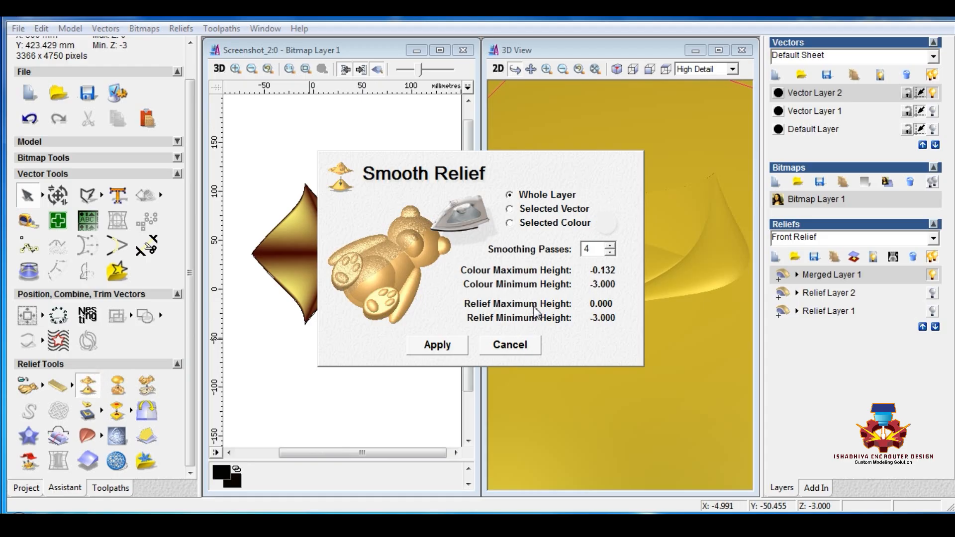
left_click(454, 345)
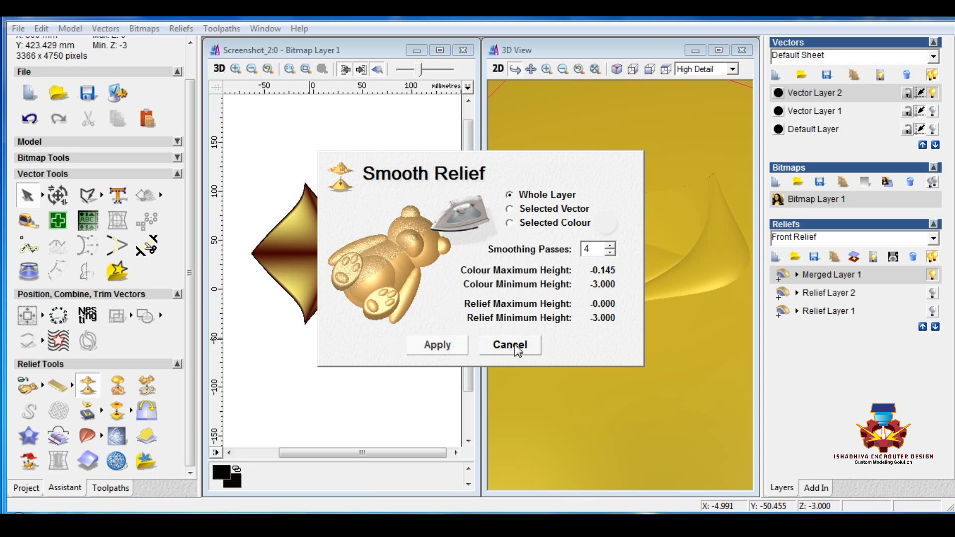
left_click(513, 345)
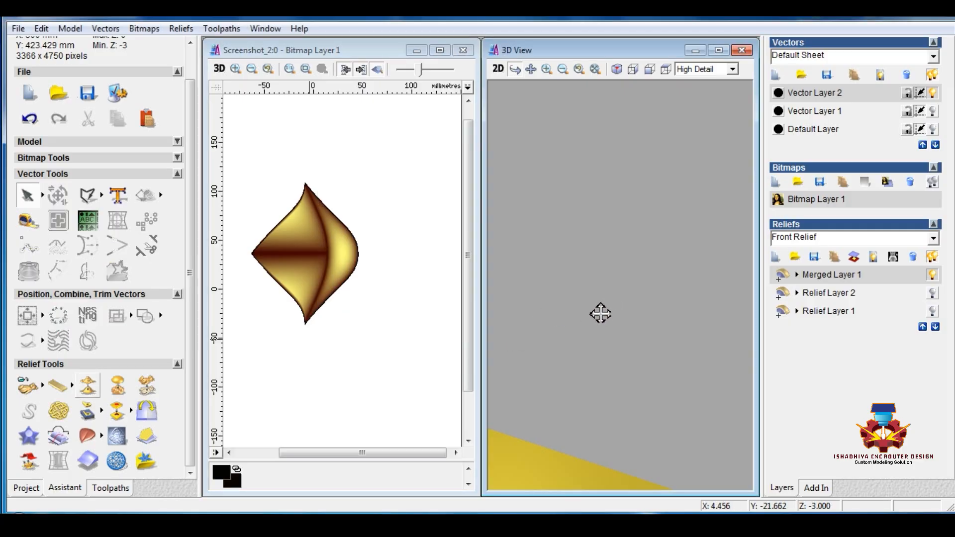
scroll(554, 309, "up", 5)
scroll(553, 310, "up", 2)
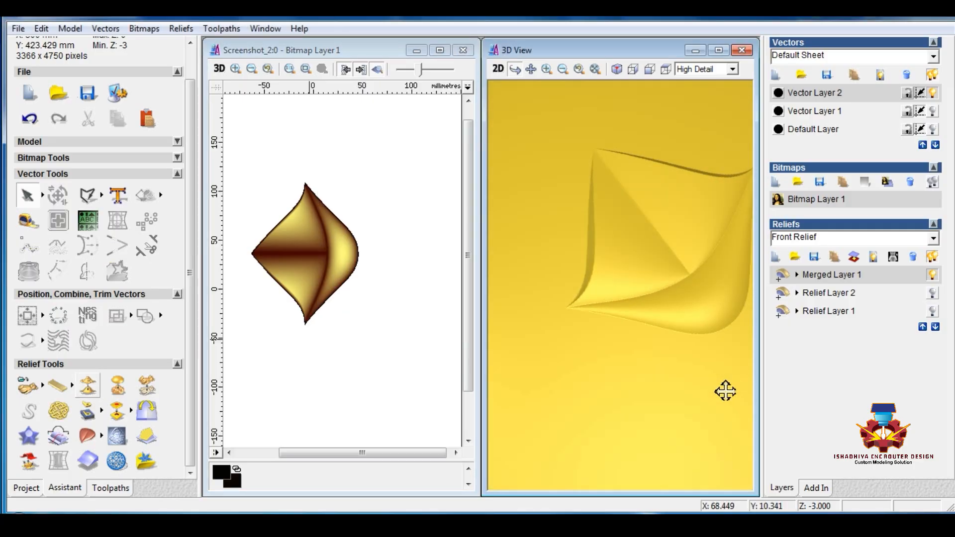
Select the petal outline to get its size and save the merged relief layer to the Desktop as W108-278X143-968
left_click(384, 304)
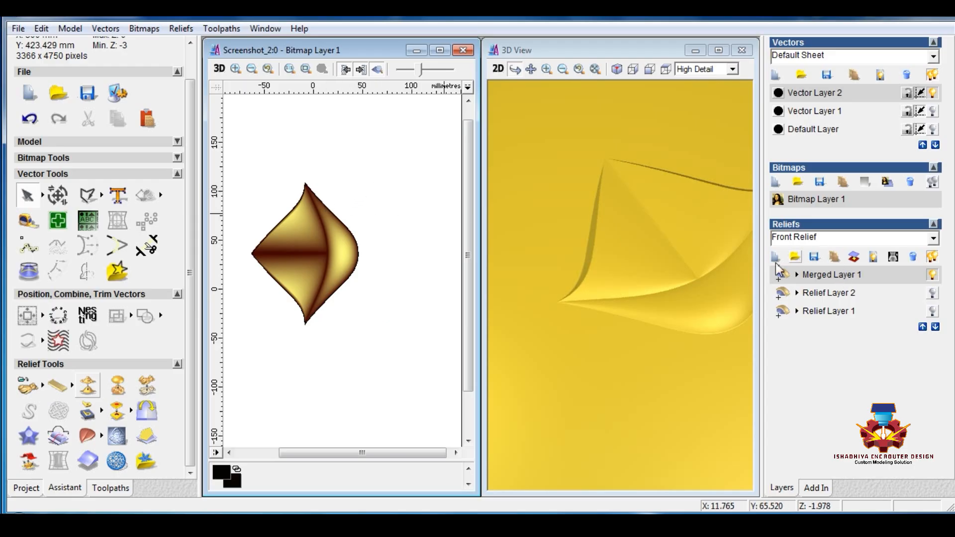
left_click_drag(395, 163, 204, 365)
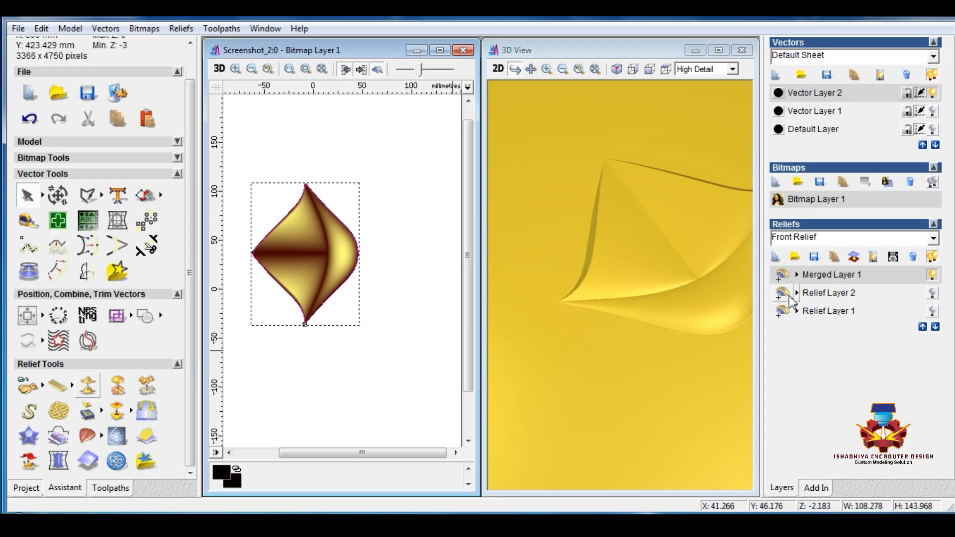
left_click(815, 257)
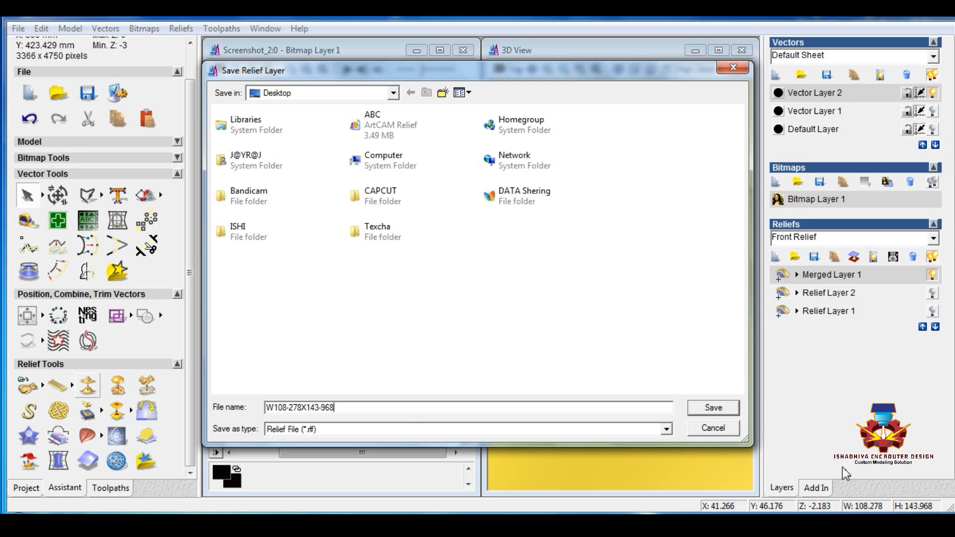
left_click(717, 409)
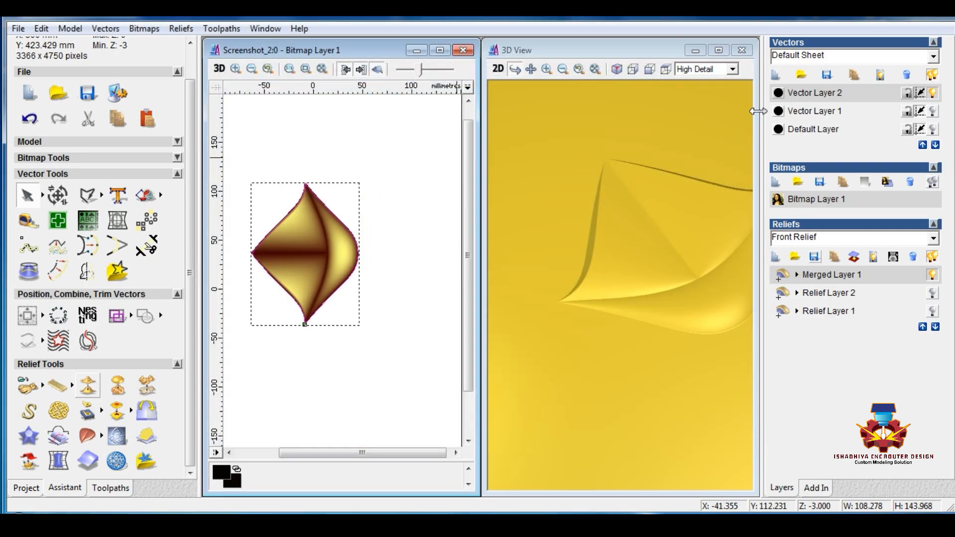
Add a new vector layer and a new relief layer, and maximise the 2D view
left_click(775, 74)
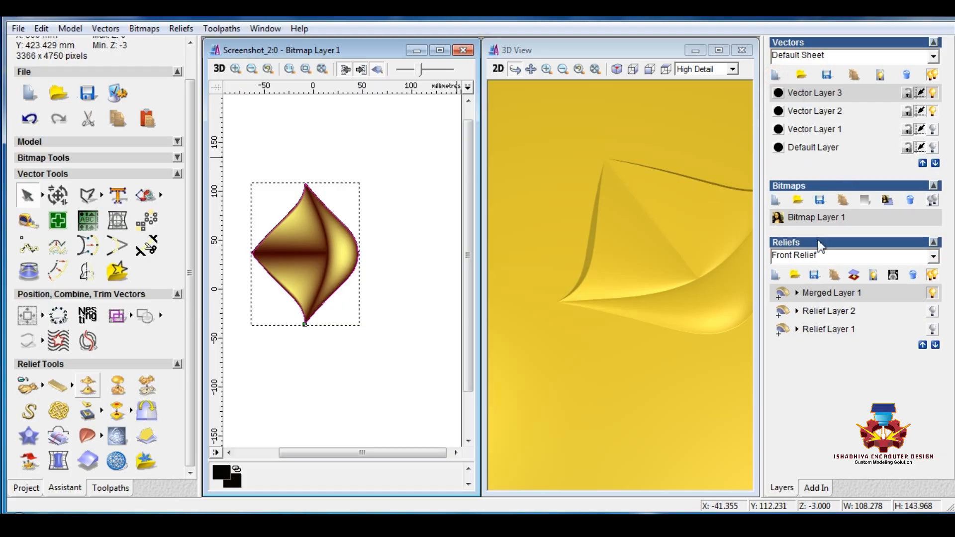
left_click(775, 275)
left_click(440, 50)
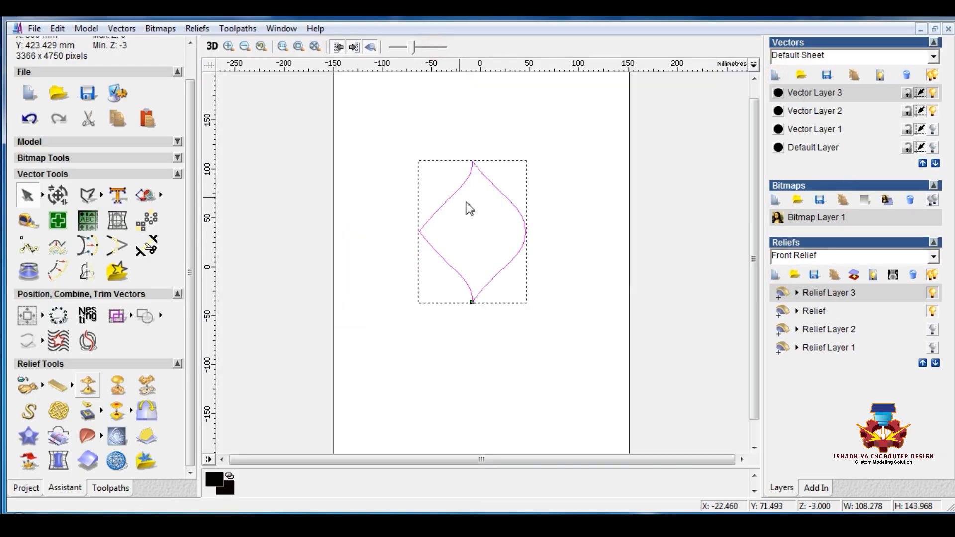
Mirror copies of the petal outline vertically, two below and one above the original, to form a column of four
left_click(576, 292)
scroll(576, 290, "down", 3)
left_click_drag(486, 254, 440, 321)
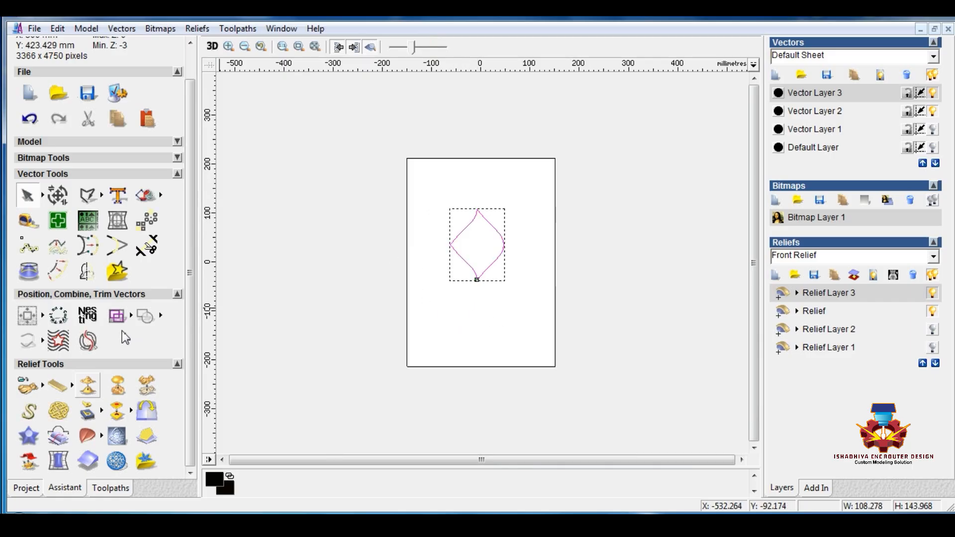
left_click(85, 273)
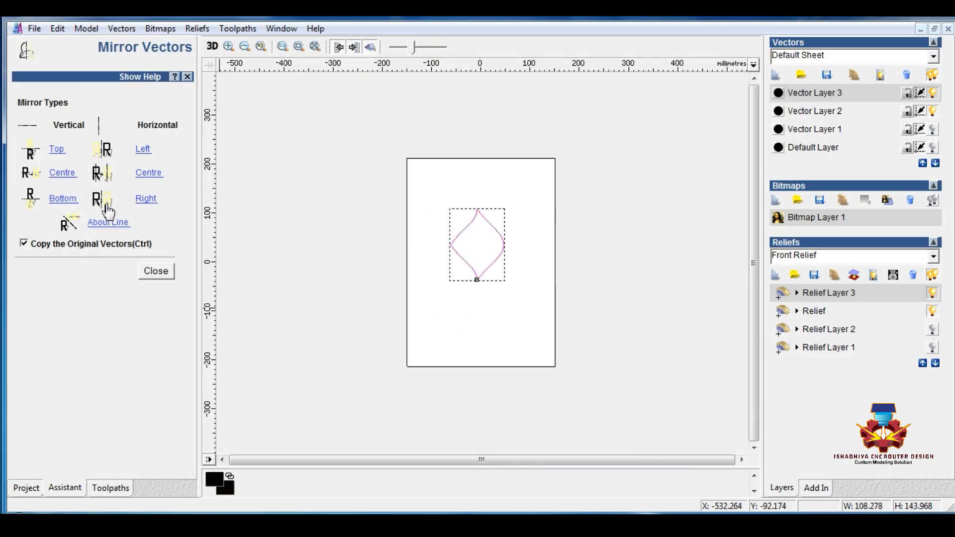
left_click(63, 199)
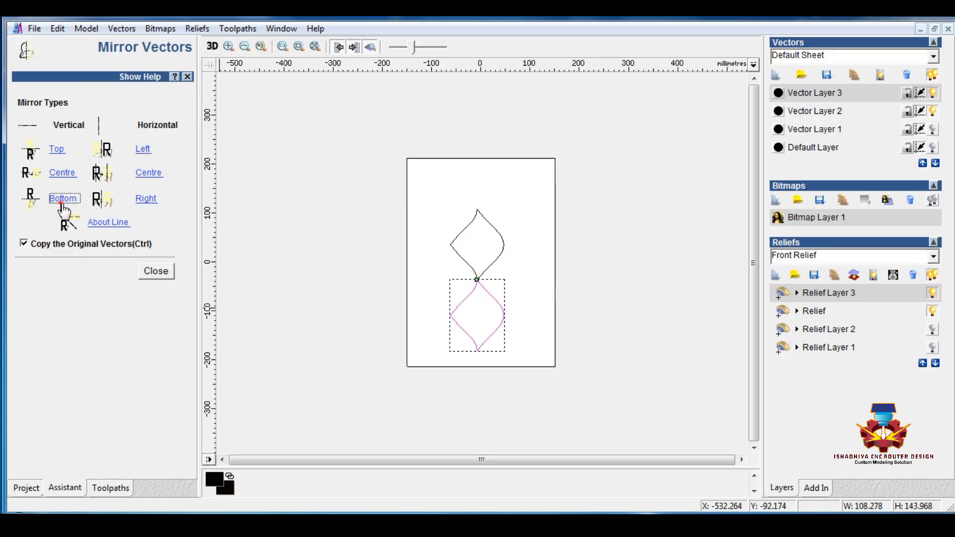
left_click(63, 199)
left_click_drag(380, 207, 573, 334)
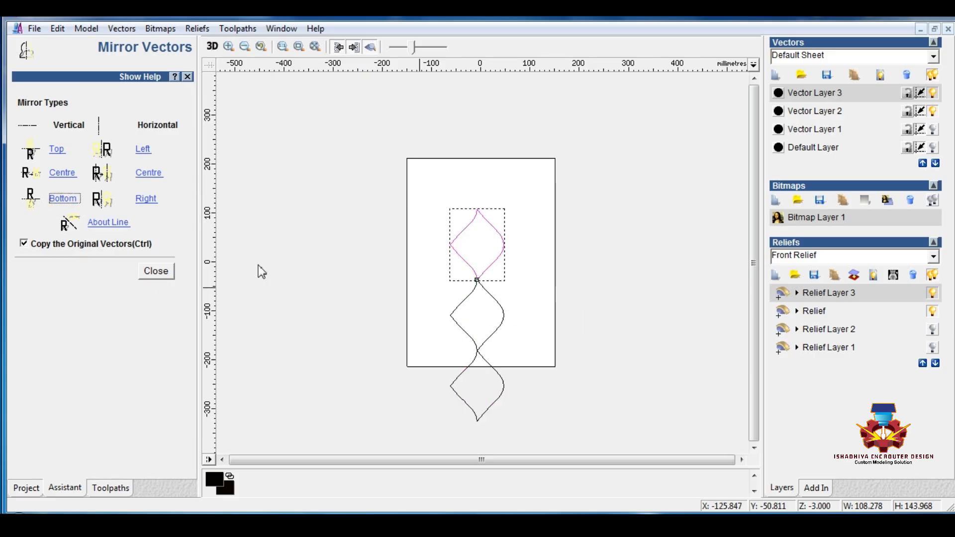
left_click(67, 156)
left_click(348, 309)
Copy three of the column's petal outlines half a petal sideways and vertically so they nest between the four
left_click_drag(420, 122, 535, 450)
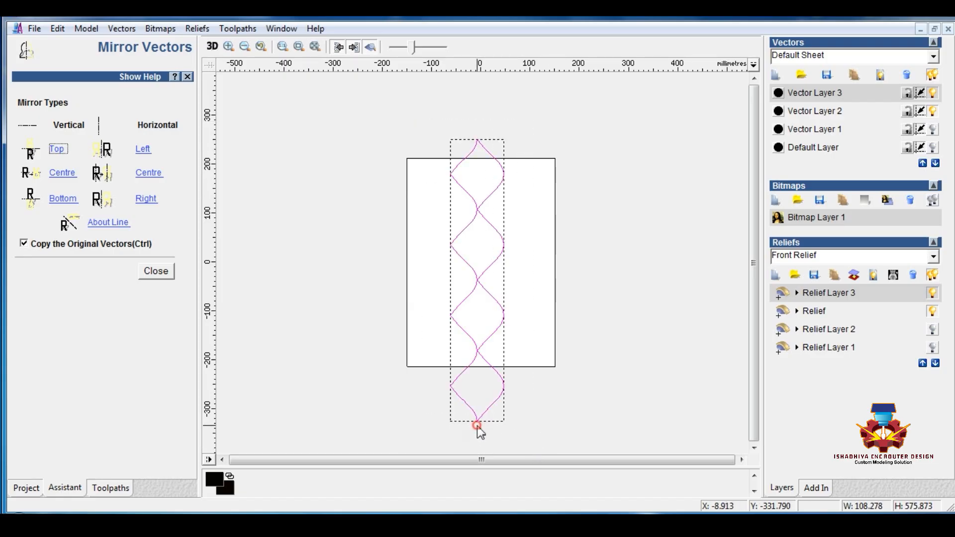
left_click_drag(478, 426, 543, 187)
left_click_drag(448, 245, 479, 210)
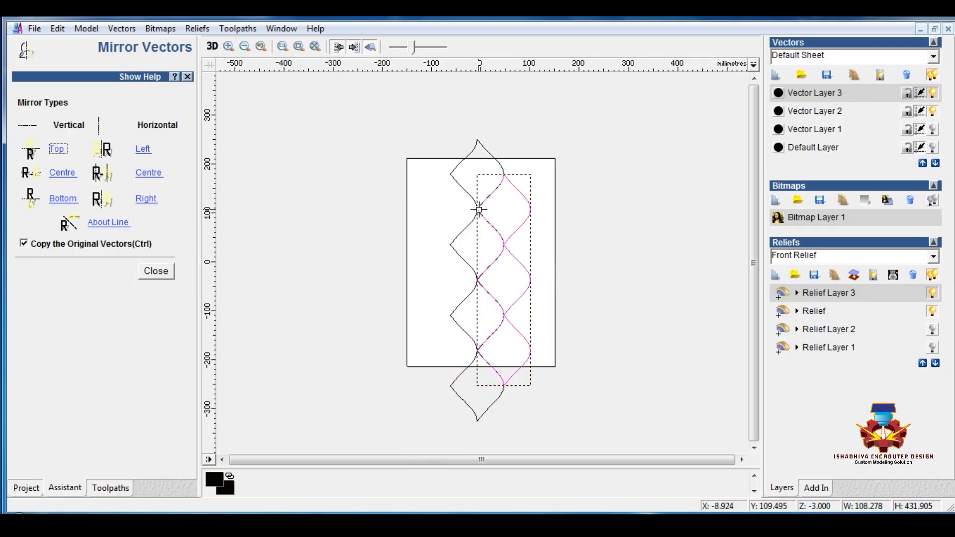
scroll(498, 275, "up", 3)
scroll(496, 276, "down", 3)
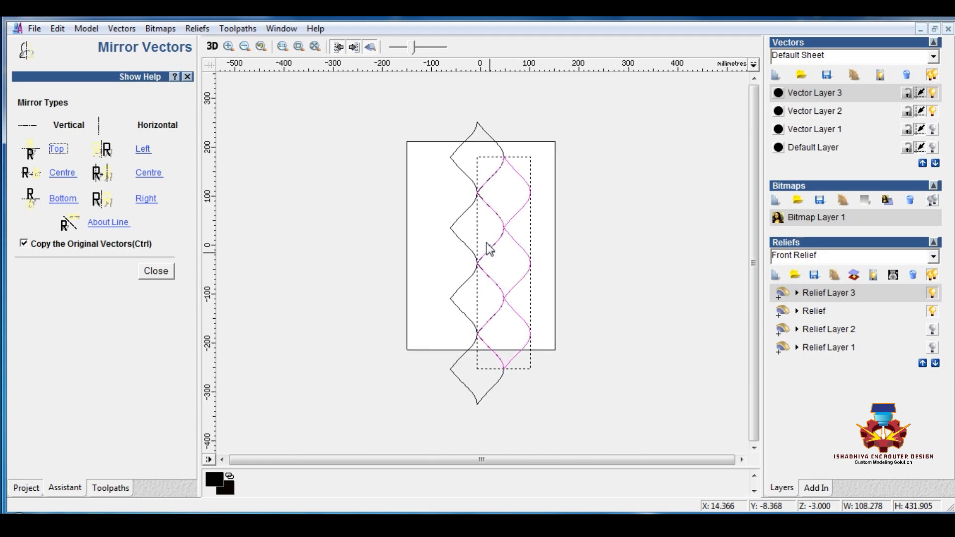
left_click_drag(480, 193, 558, 220)
key("ctrl+z")
Select both nested columns and copy them repeatedly to the right, corner to corner, to make four column pairs
left_click_drag(573, 85, 422, 448)
left_click_drag(448, 371, 506, 371)
left_click_drag(506, 372, 610, 370)
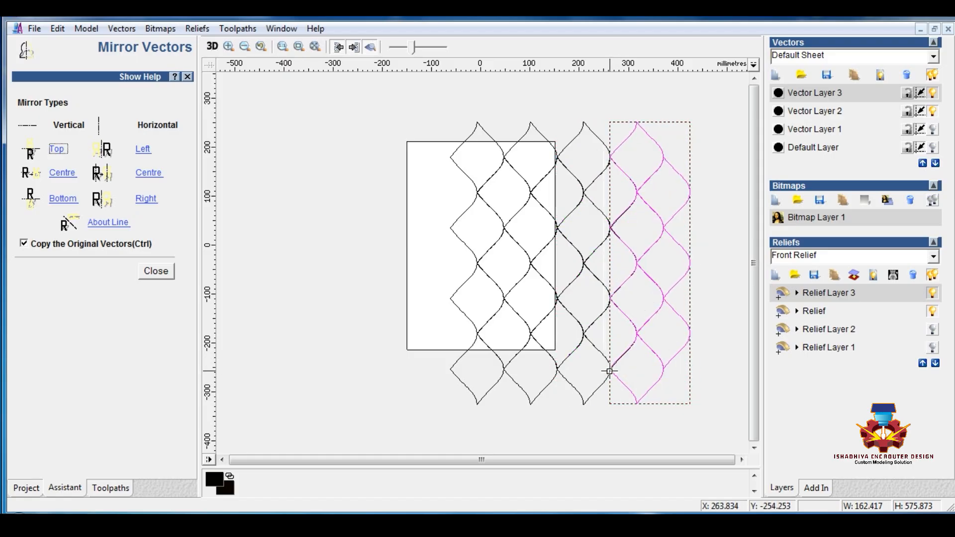
Select the whole petal pattern and centre it on the page
scroll(591, 379, "down", 1)
left_click_drag(398, 344, 388, 365)
left_click_drag(429, 328, 568, 160)
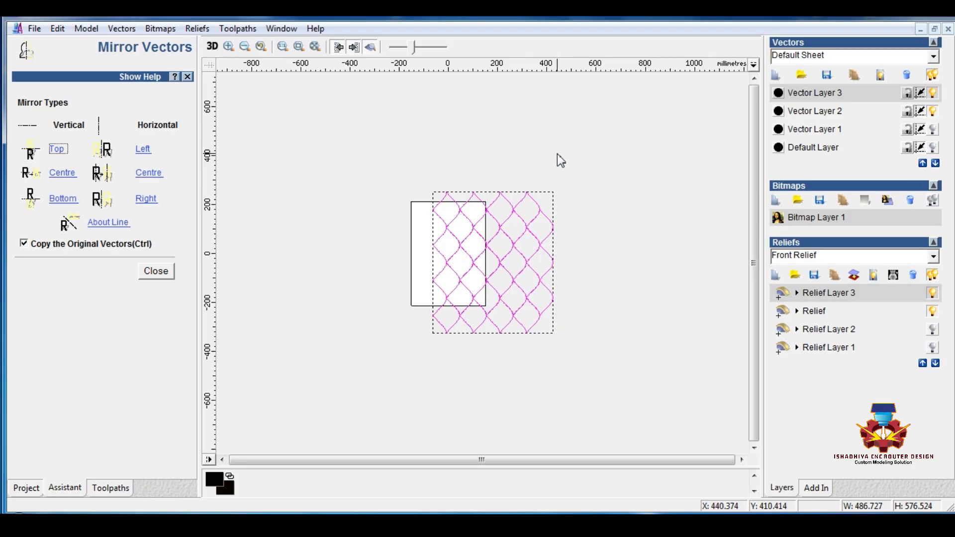
key("F9")
left_click(550, 242)
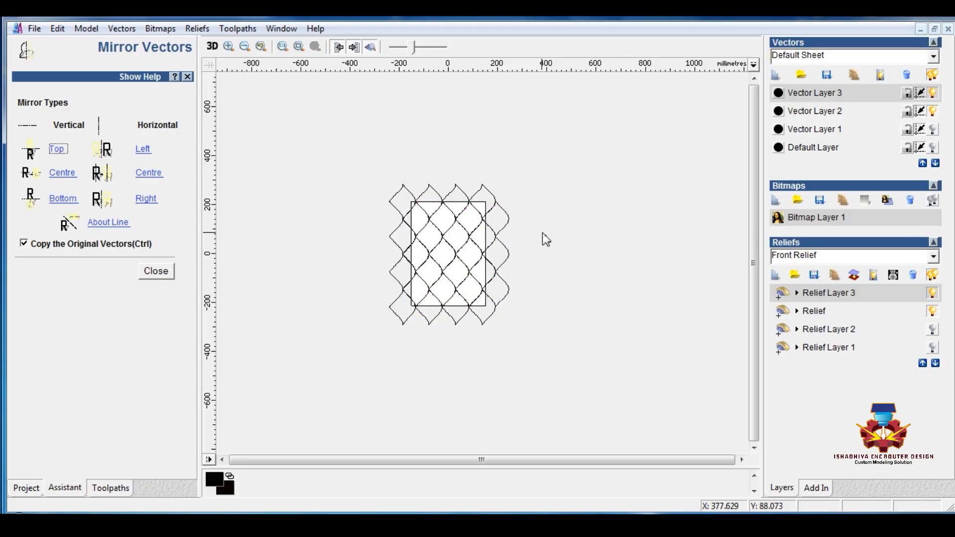
Nudge the whole petal pattern slightly to the right across the page
left_click_drag(375, 143, 568, 387)
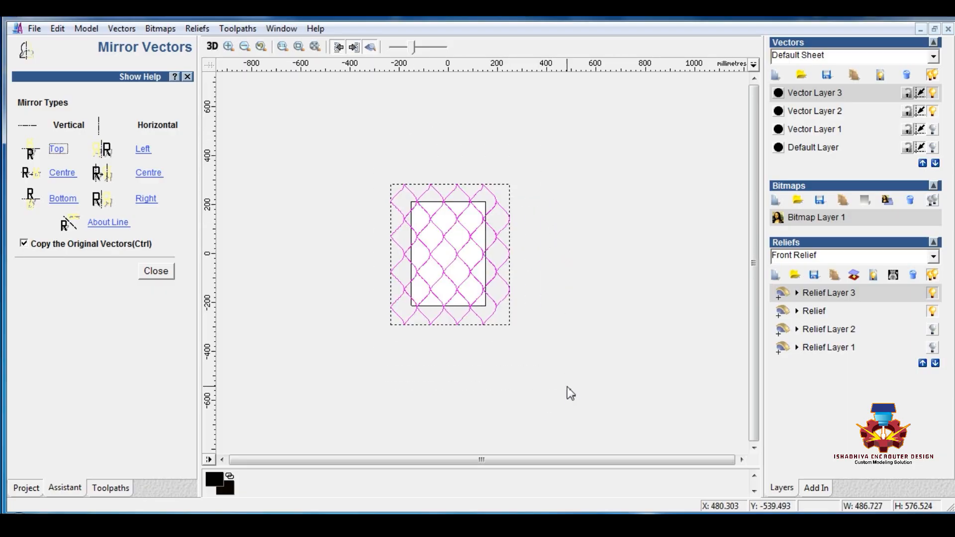
key("Right")
key("Left")
key("Left")
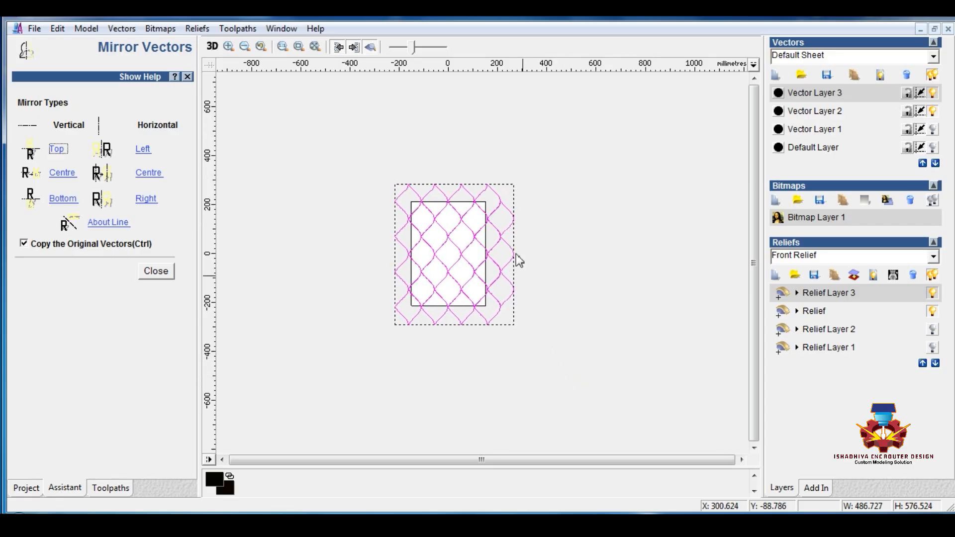
left_click(560, 229)
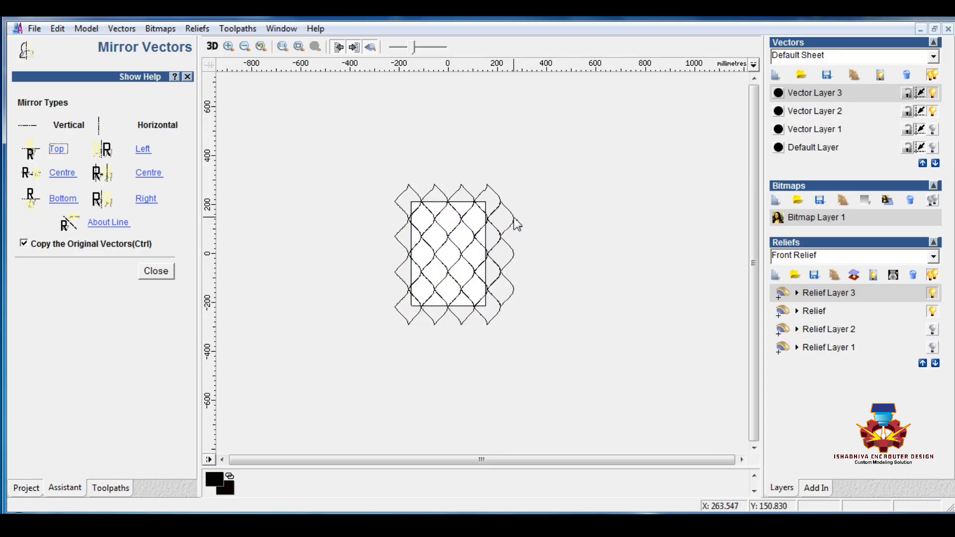
Delete the surplus outermost column of petal outlines on the pattern's right side and close the Mirror Vectors tool
left_click(510, 283)
key("Delete")
left_click(547, 321)
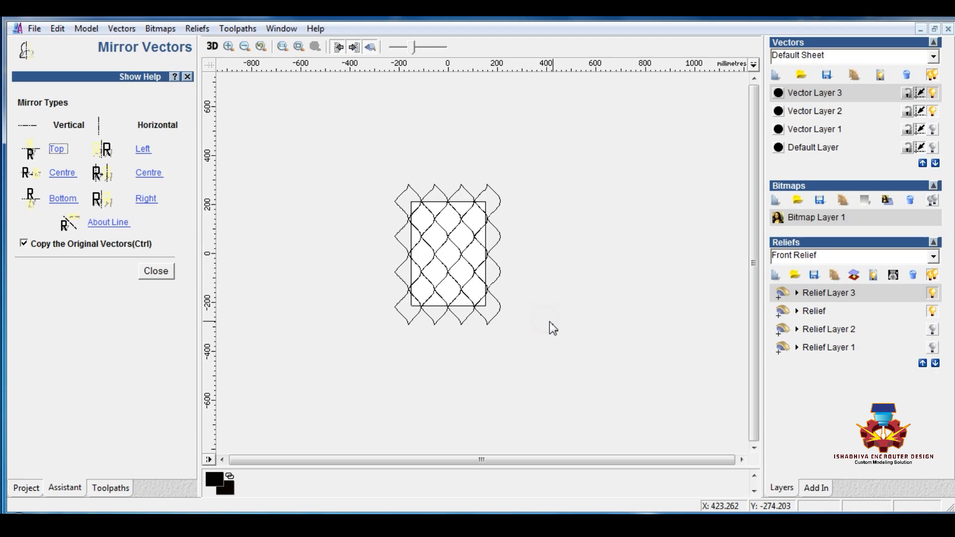
left_click(162, 277)
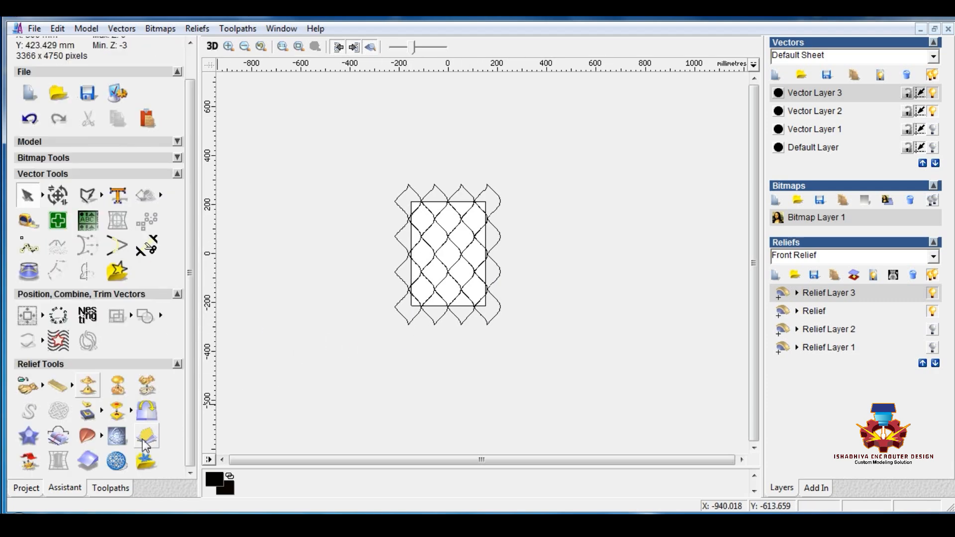
Insert the relief clipart W108-278X143-968 from the Desktop clipart library onto the page
left_click(147, 462)
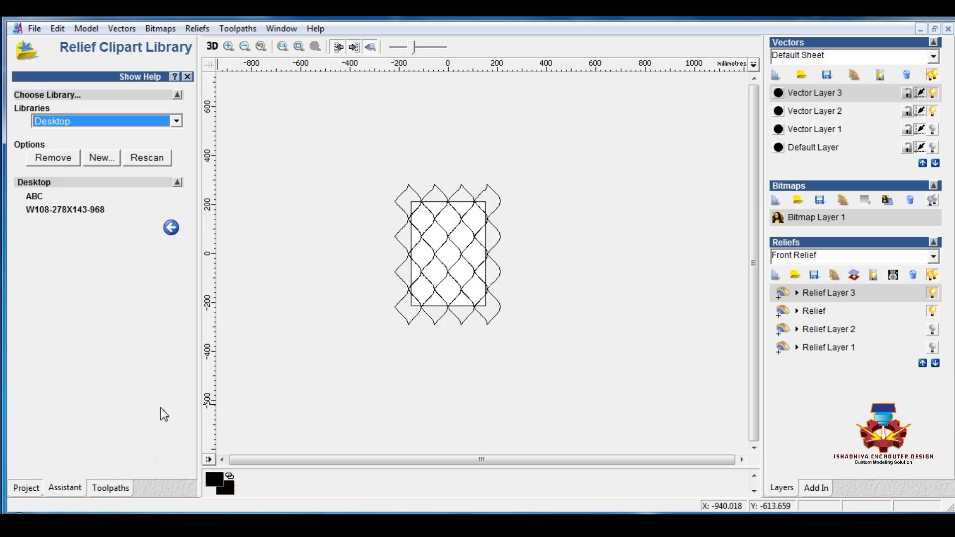
double_click(46, 209)
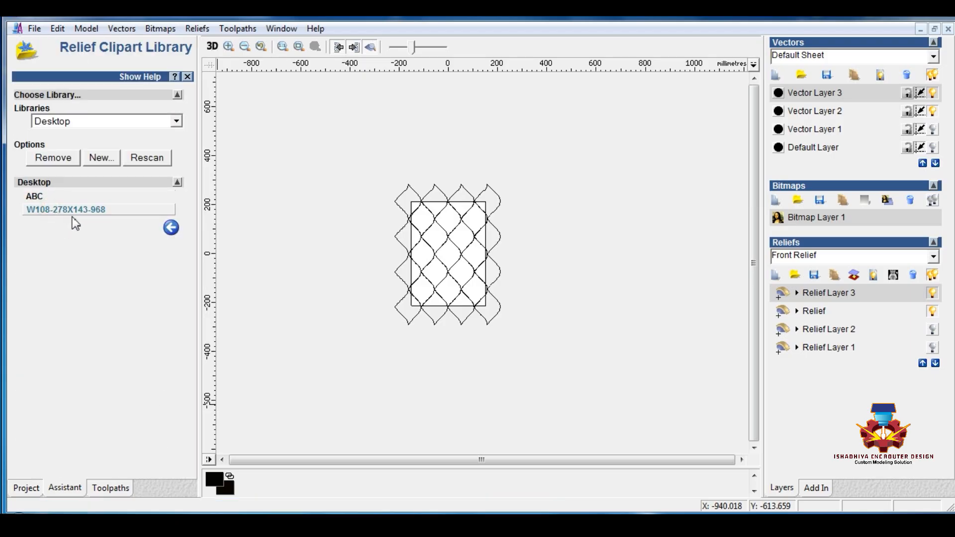
left_click_drag(474, 181, 215, 23)
left_click(315, 282)
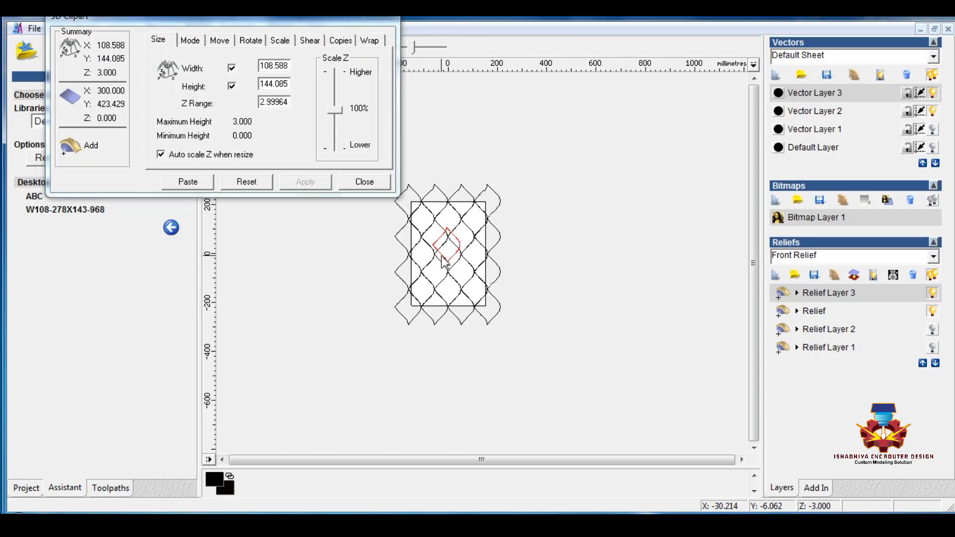
Centre the petal clipart on the bottom-left petal outline of the pattern
left_click(403, 314, "shift")
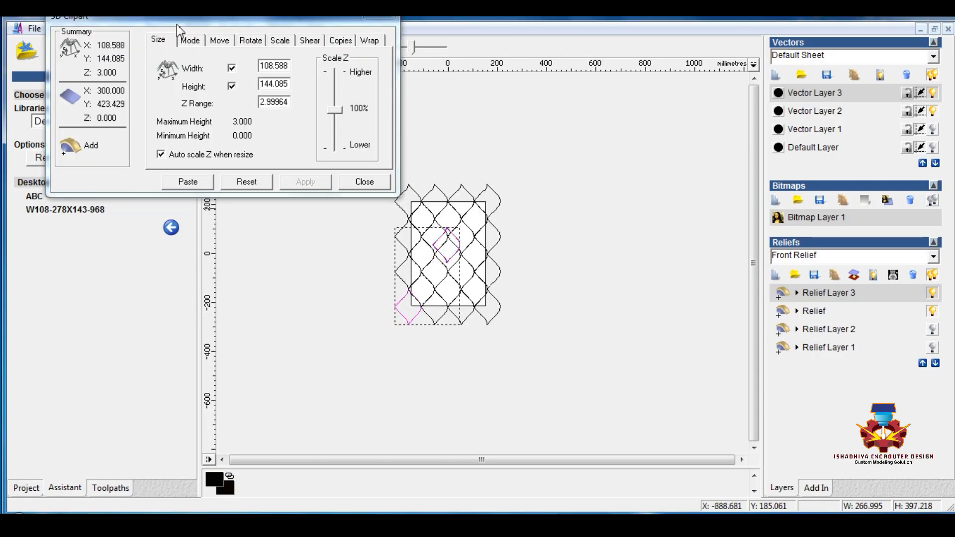
left_click_drag(177, 25, 109, 40)
mouse_move(262, 39)
left_mouse_down()
mouse_move(268, 45)
mouse_move(259, 46)
left_mouse_up()
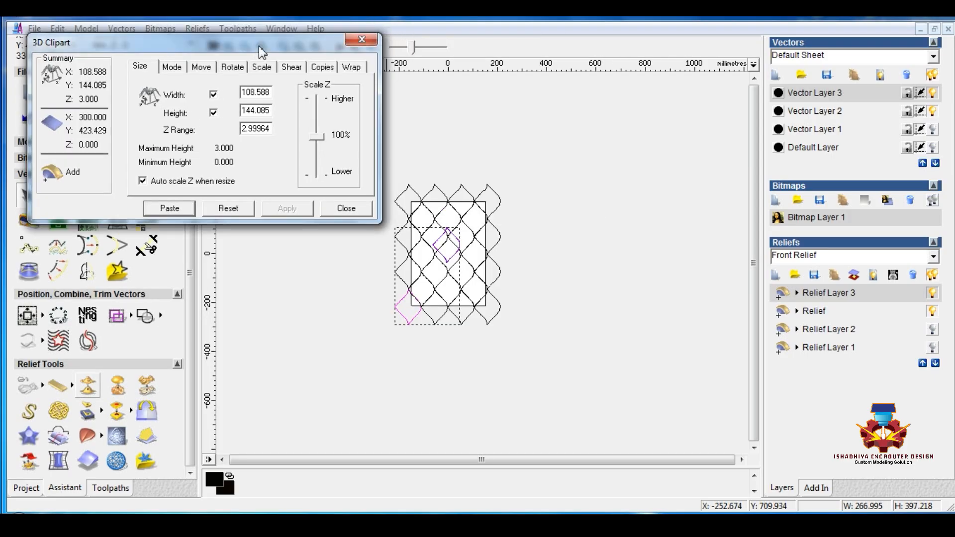
left_click(326, 357)
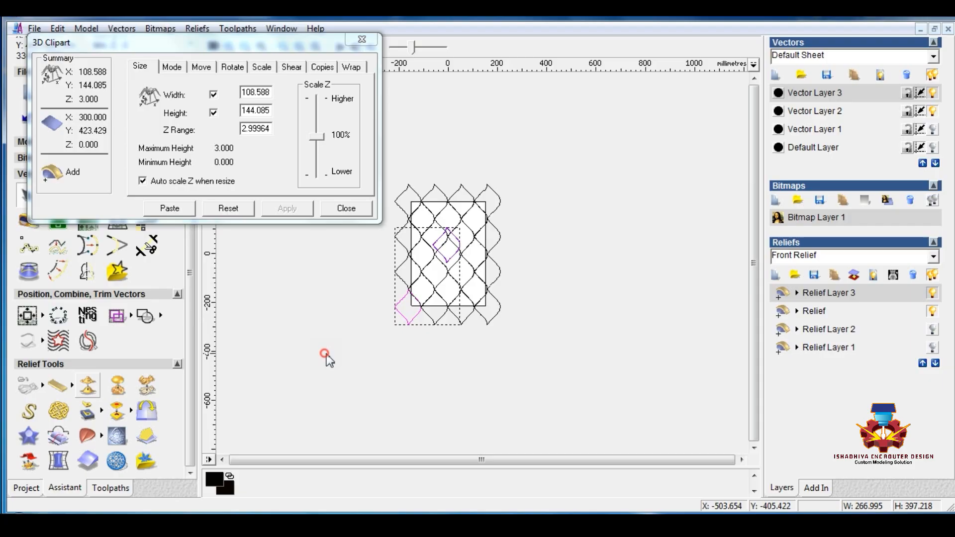
left_click(444, 258)
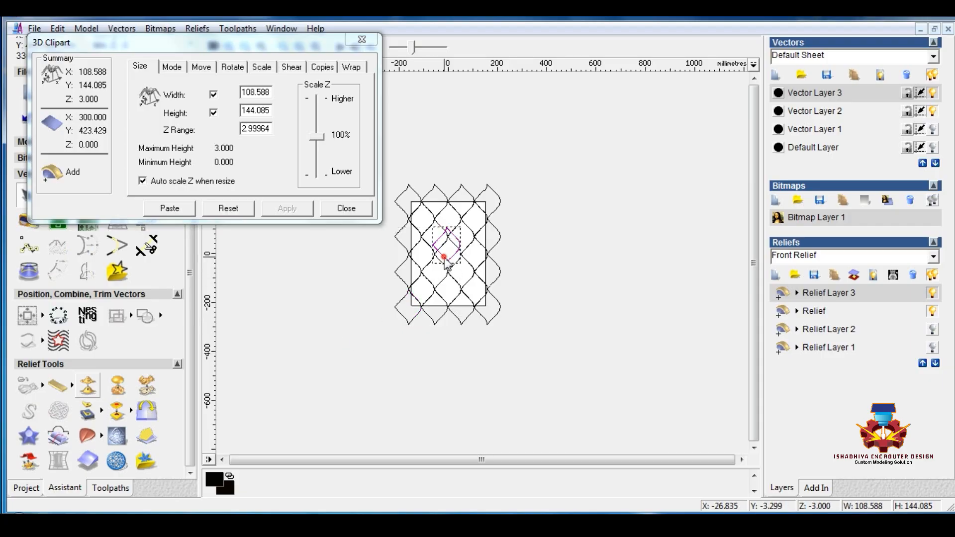
left_click(406, 323, "shift")
left_click(34, 314)
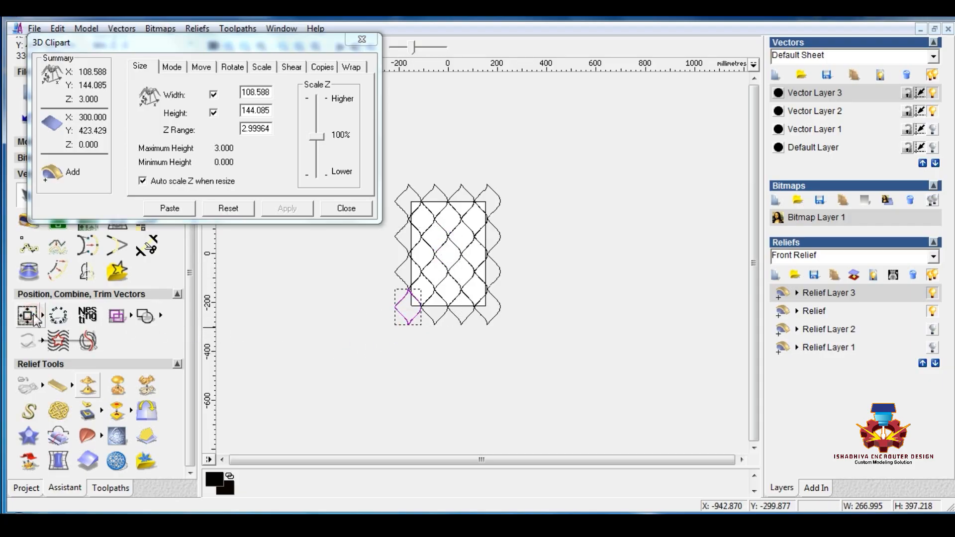
left_click(320, 377)
Check the bottom-left petal outline's size against the clipart and set the clipart's width to 108.278 mm
scroll(426, 309, "up", 3)
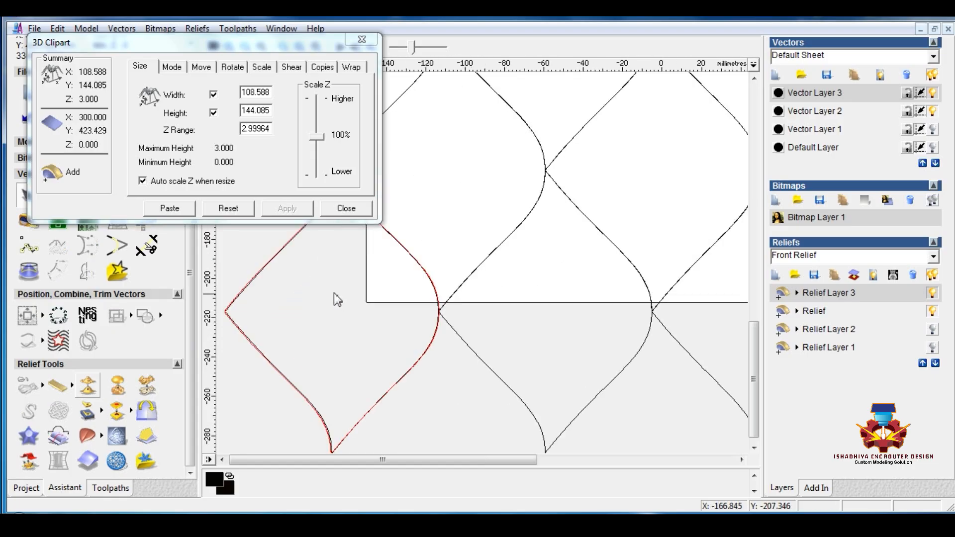
scroll(283, 310, "up", 1)
scroll(251, 285, "up", 1)
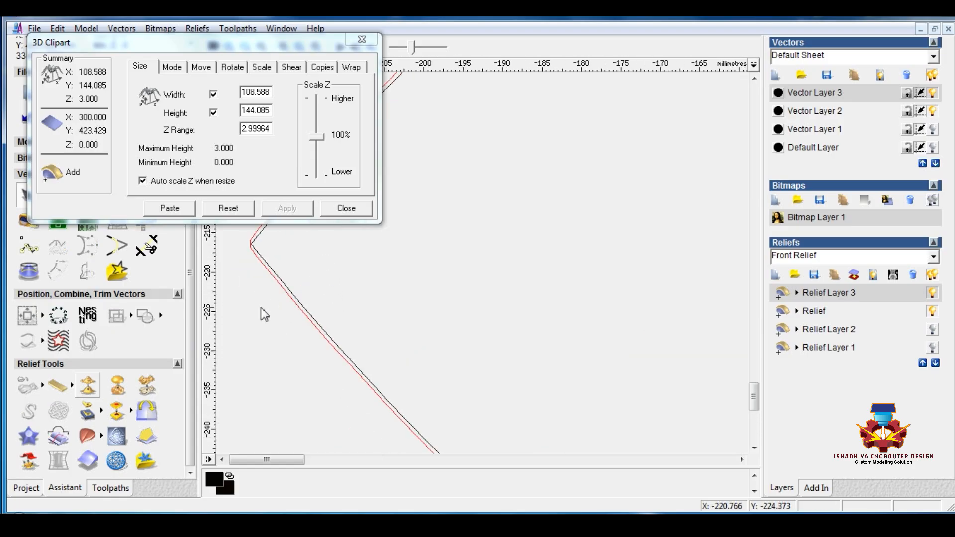
left_click(275, 273)
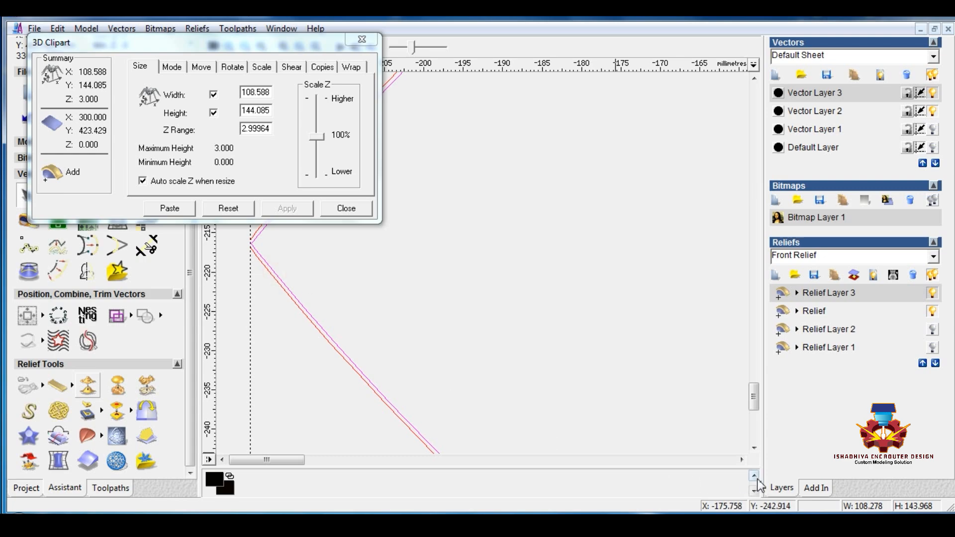
left_click(497, 335)
scroll(279, 273, "up", 2)
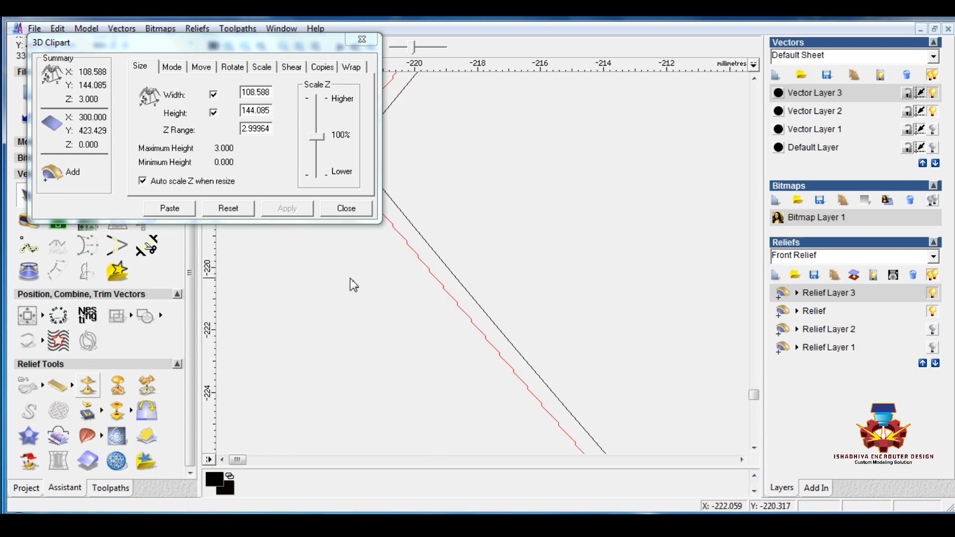
left_click(479, 310)
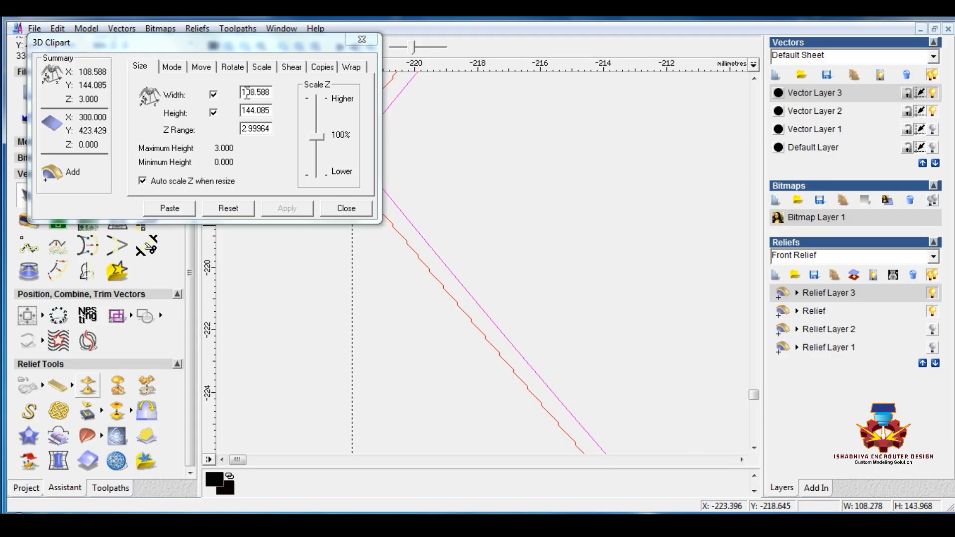
left_click_drag(257, 93, 304, 95)
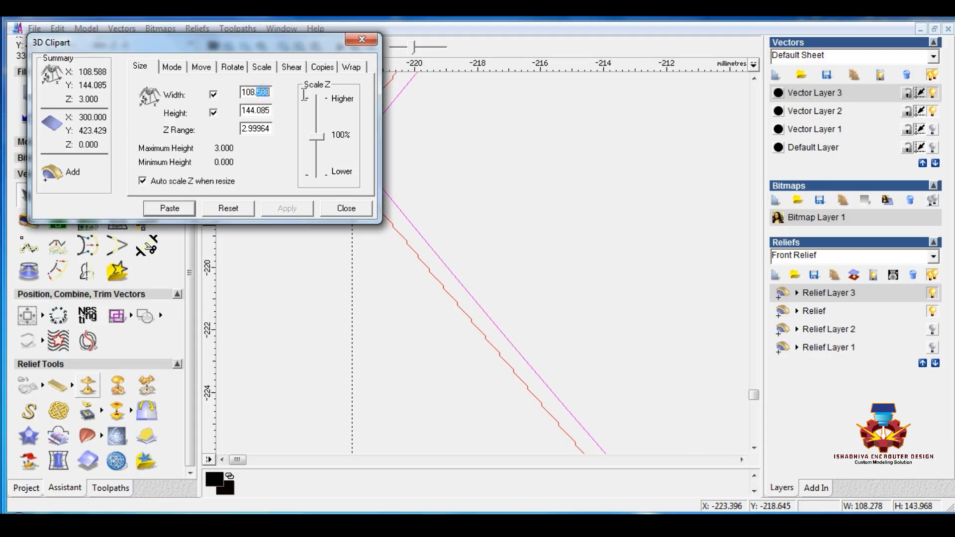
type("278")
Set the petal clipart's height to 143.968 mm and its Z range to 3, and apply the new size
left_click_drag(257, 114, 278, 113)
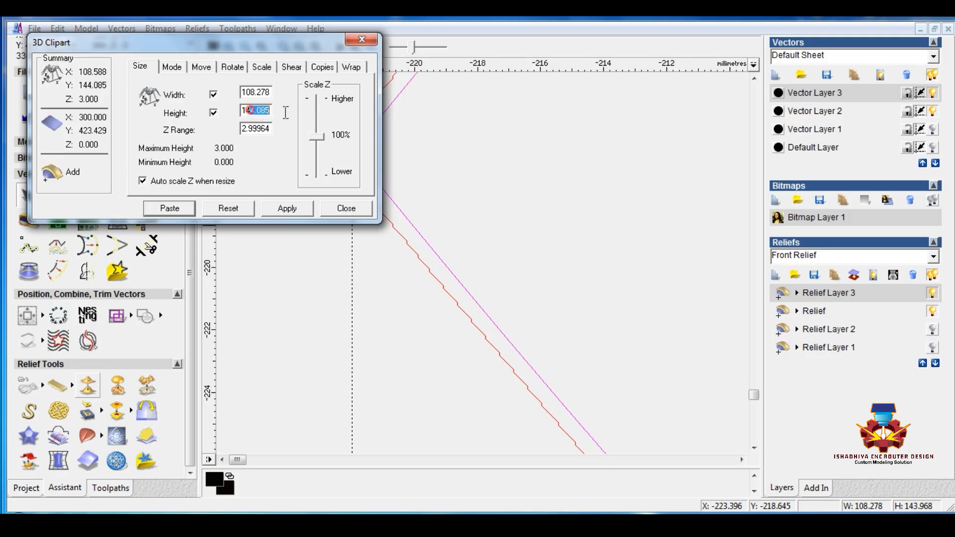
type("3.")
left_click_drag(243, 129, 301, 129)
type("3")
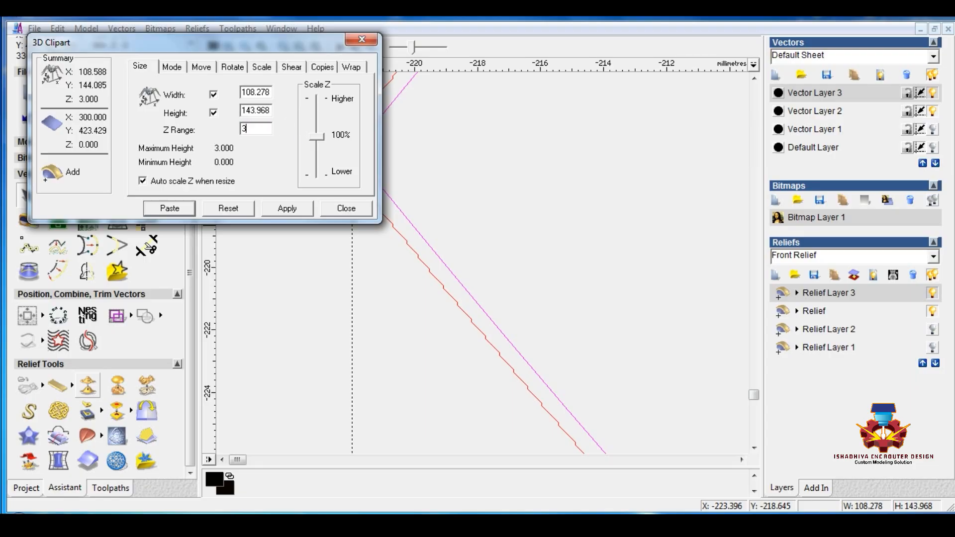
left_click(427, 272)
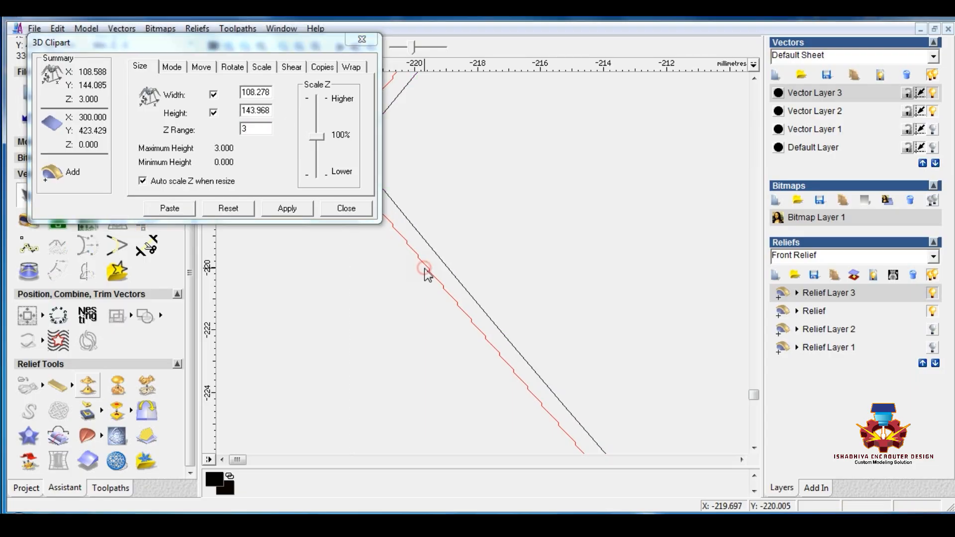
left_click(276, 205)
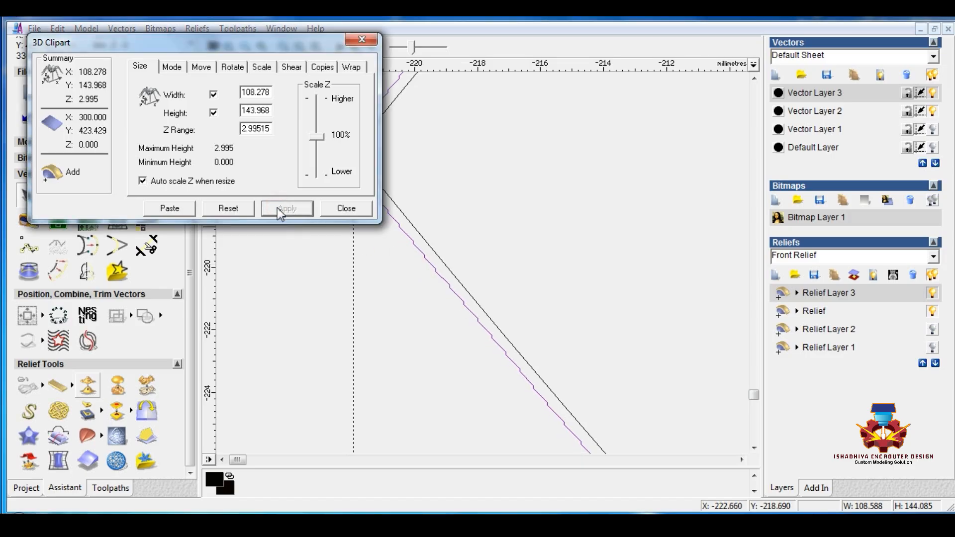
Recentre the resized clipart on the bottom-left petal outline and set its paste mode to Merge Highest
left_click(423, 258)
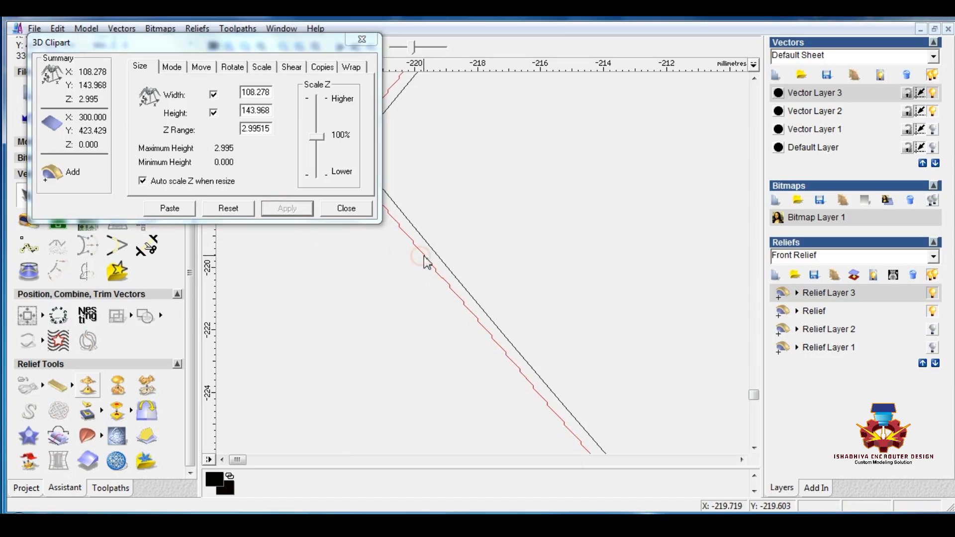
left_click(433, 252, "shift")
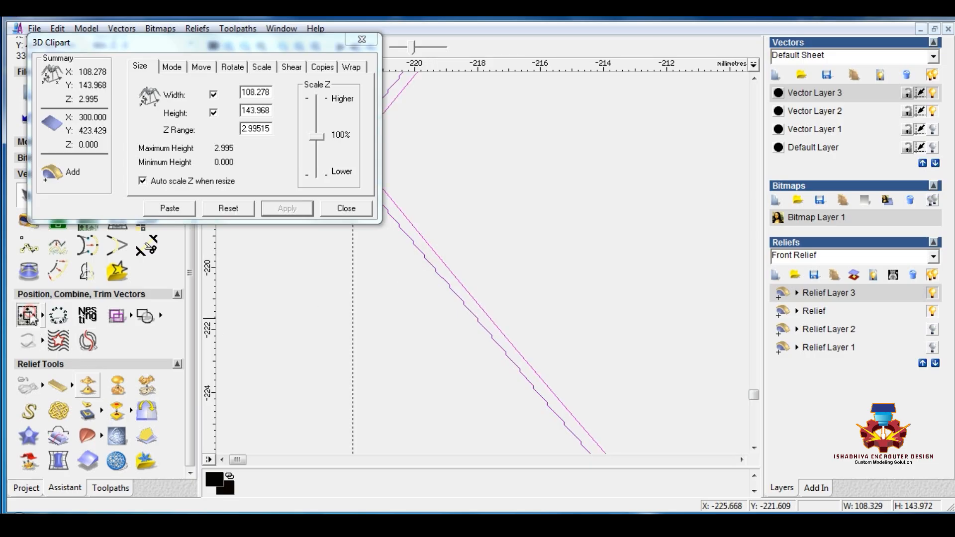
left_click(177, 66)
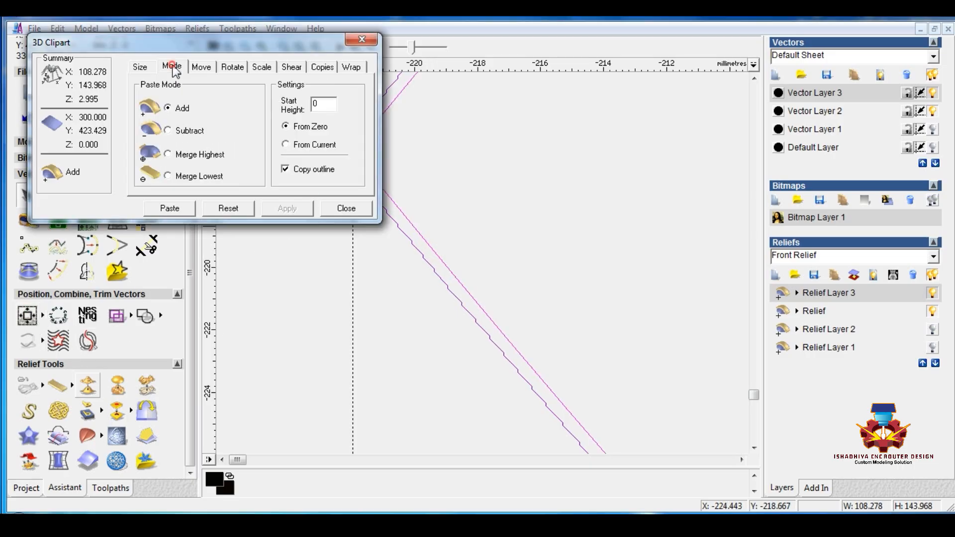
left_click(169, 155)
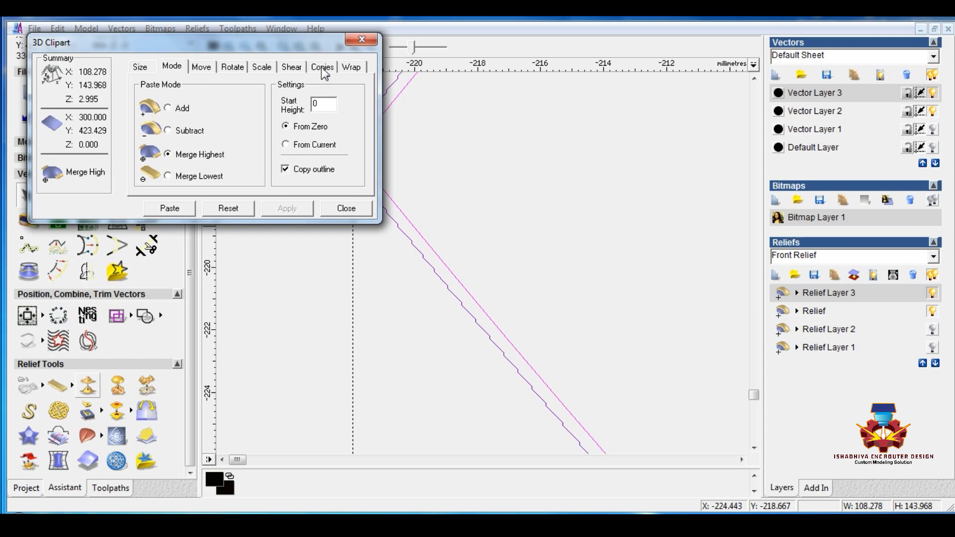
Paste the petal clipart as a linear array of 4 columns and 4 rows, with X distance 108.278 and Y distance 143.968
left_click(323, 68)
left_click(143, 158)
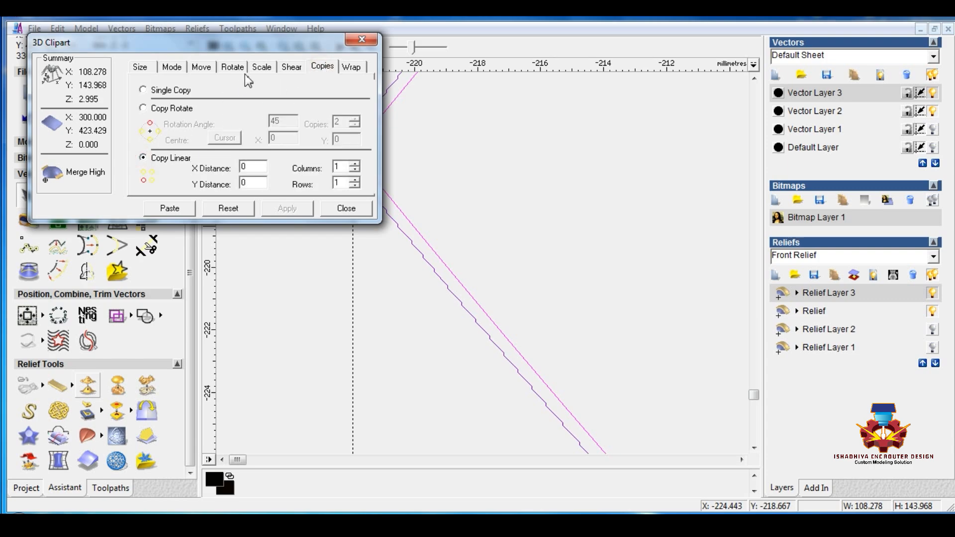
left_click_drag(257, 50, 255, 143)
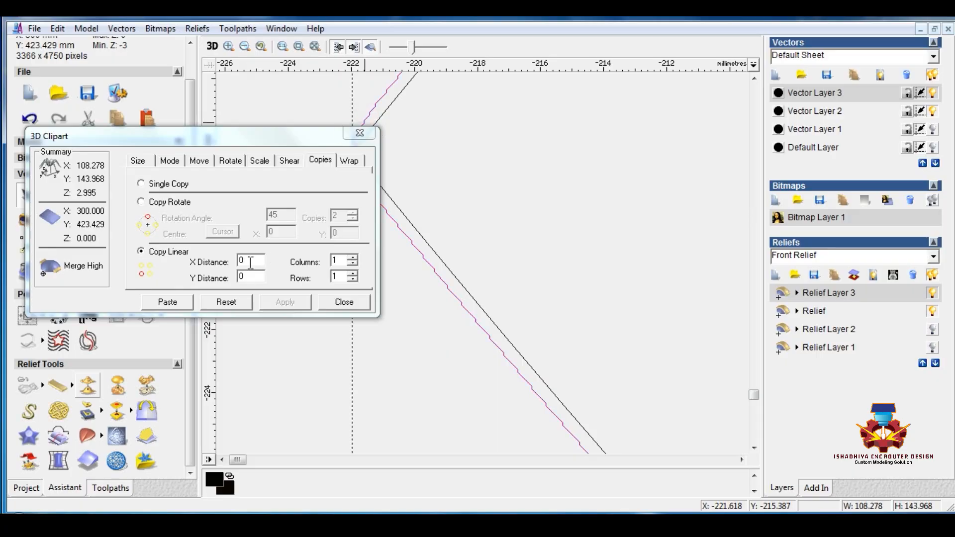
left_click_drag(250, 263, 231, 261)
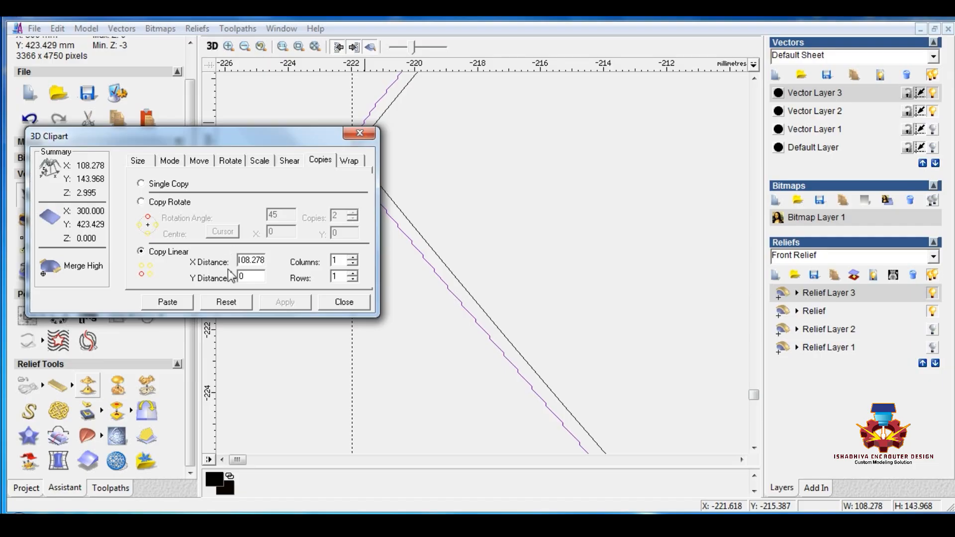
double_click(339, 261)
left_click_drag(254, 274, 228, 280)
type("143.968")
double_click(336, 278)
type("4")
left_click(182, 304)
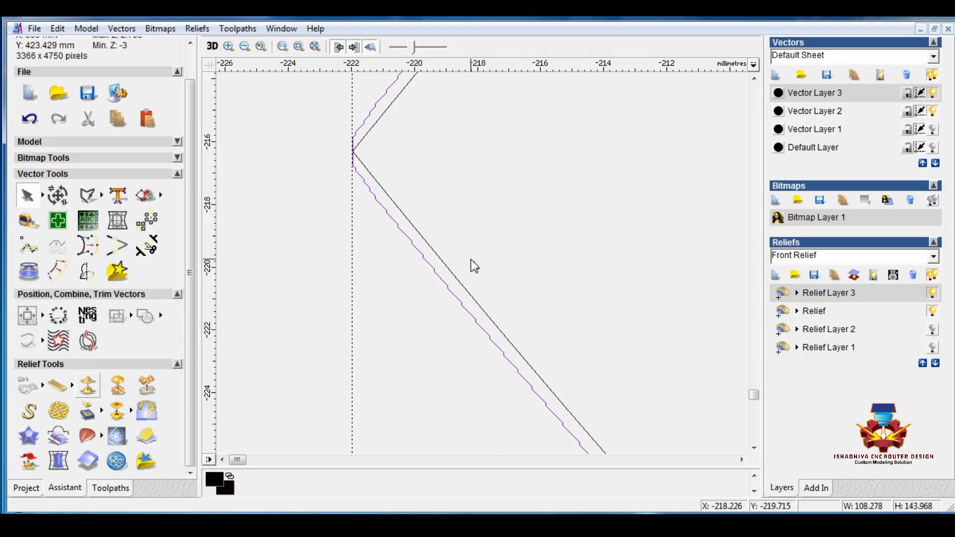
Smooth the relief of the pasted petal array
scroll(470, 259, "down", 6)
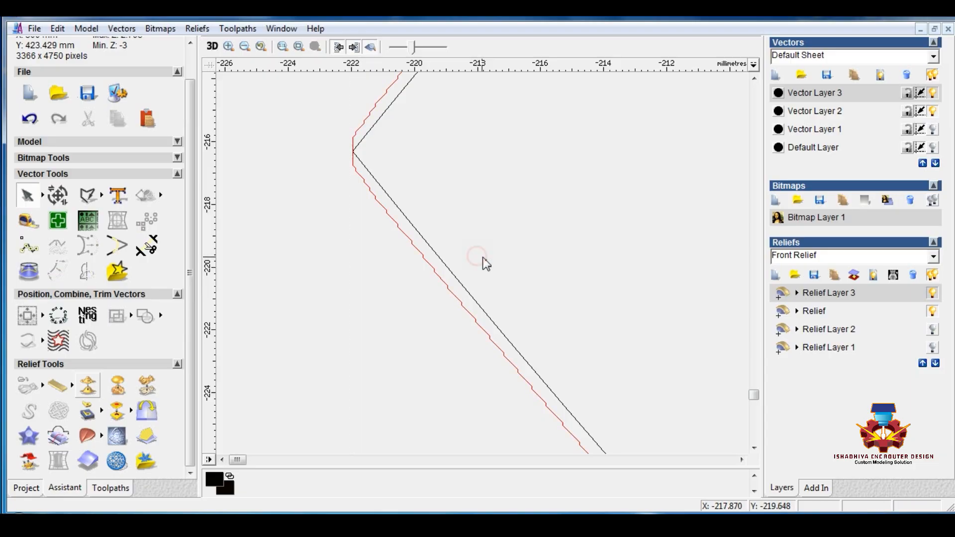
scroll(483, 259, "down", 4)
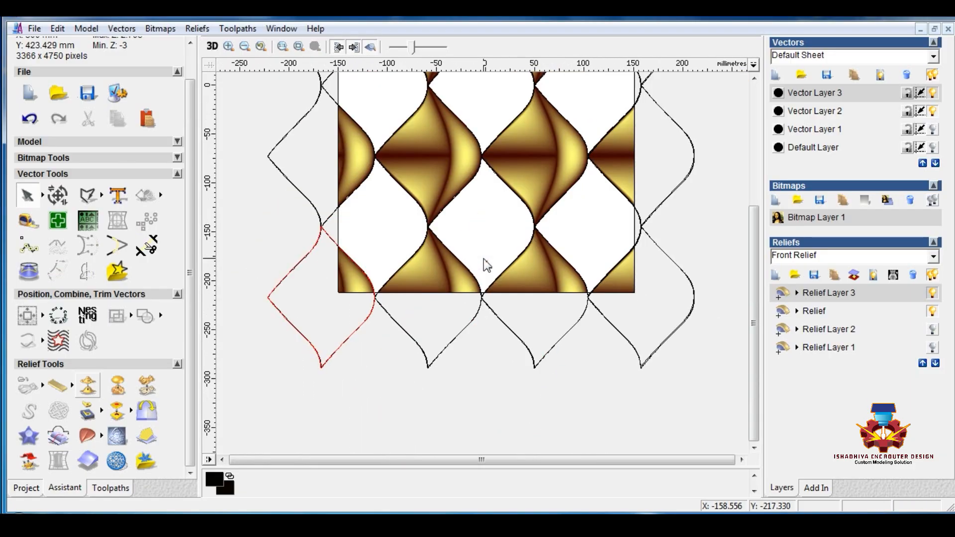
left_click(87, 412)
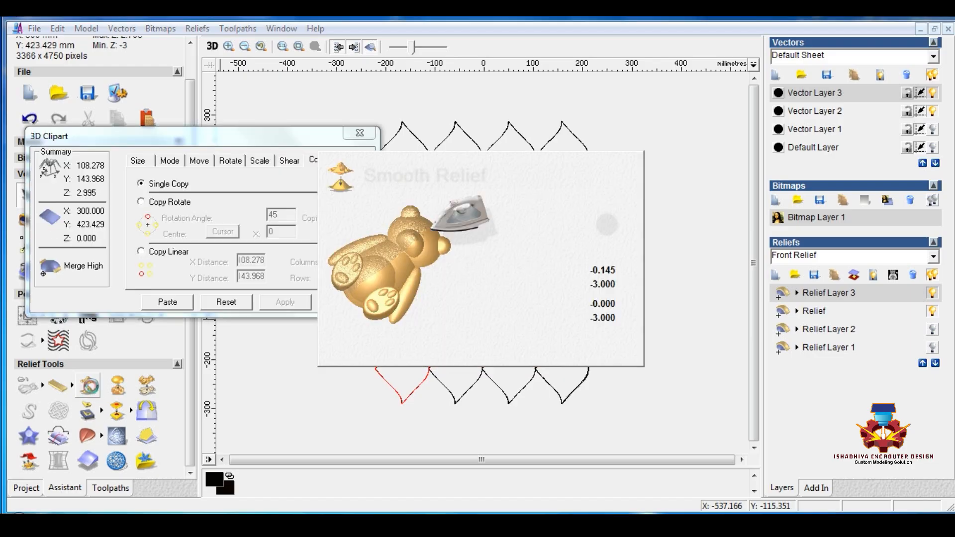
left_click(510, 343)
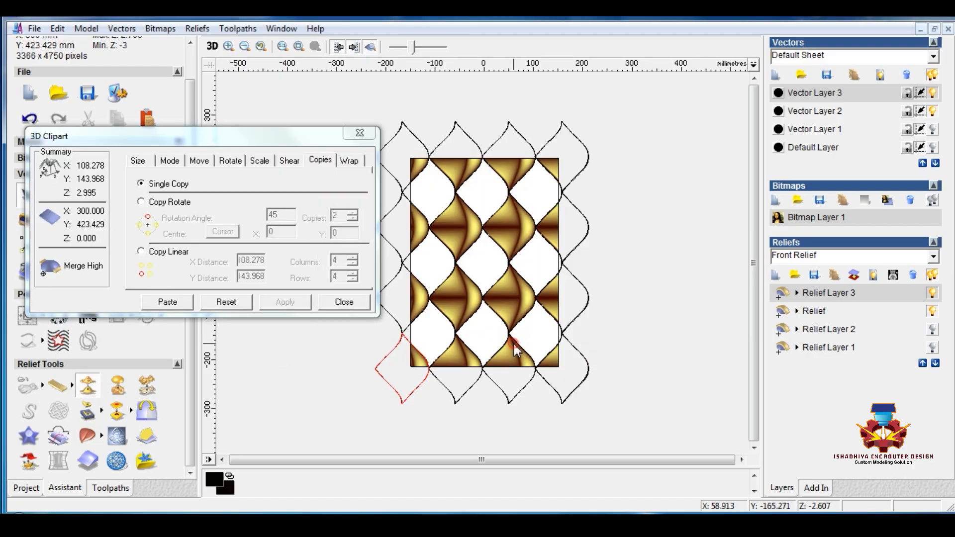
Set the petal clipart to linear copying and delete the second petal outline in the bottom row
left_click(141, 251)
left_click(267, 359)
scroll(393, 353, "up", 2)
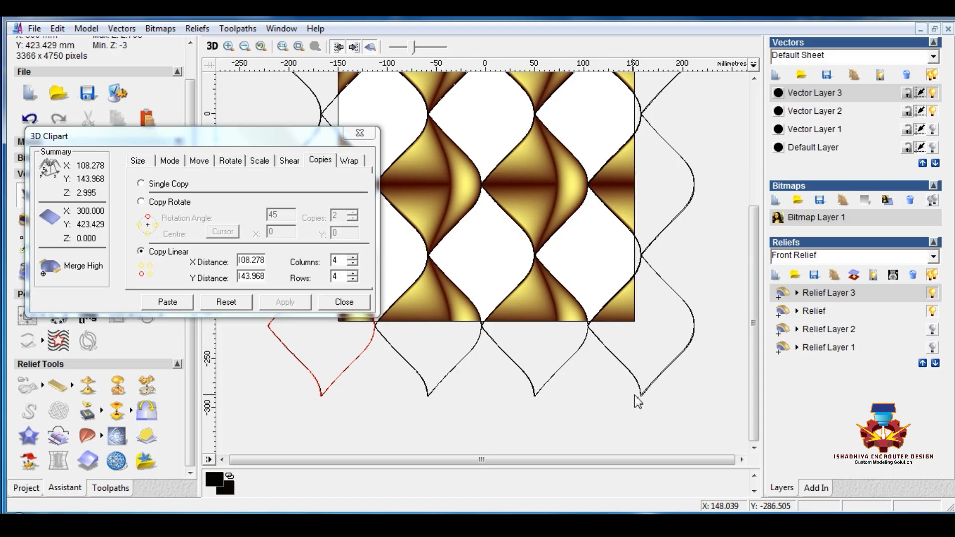
left_click(319, 392)
left_click(424, 261)
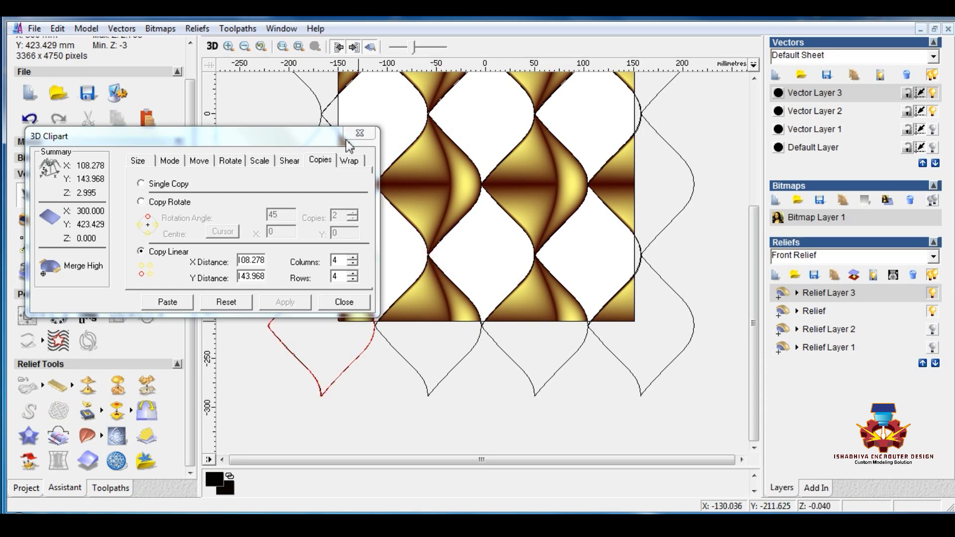
scroll(506, 393, "down", 1)
scroll(390, 344, "up", 1)
scroll(384, 322, "up", 1)
scroll(378, 337, "up", 1)
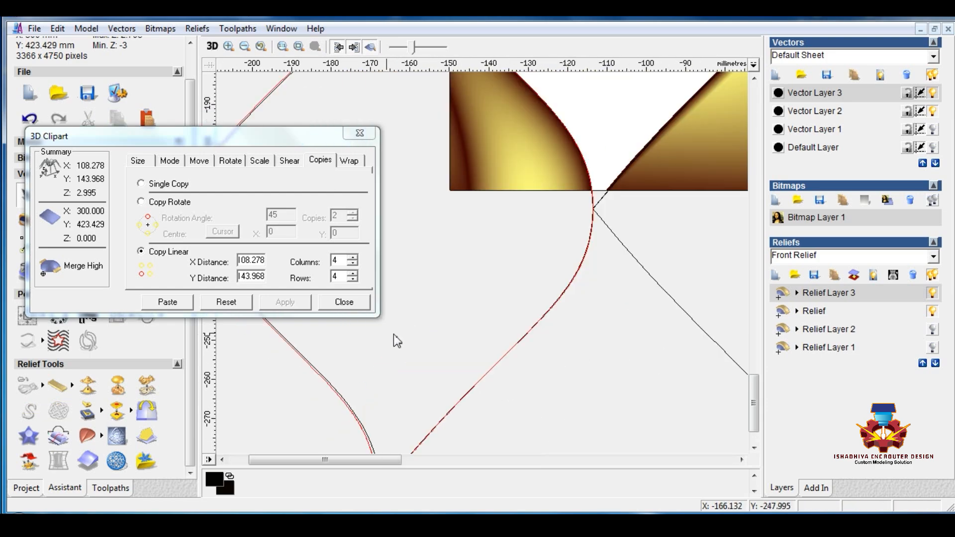
left_click(623, 173)
left_click(588, 266)
left_click(625, 246)
right_click(625, 246)
left_click(661, 237)
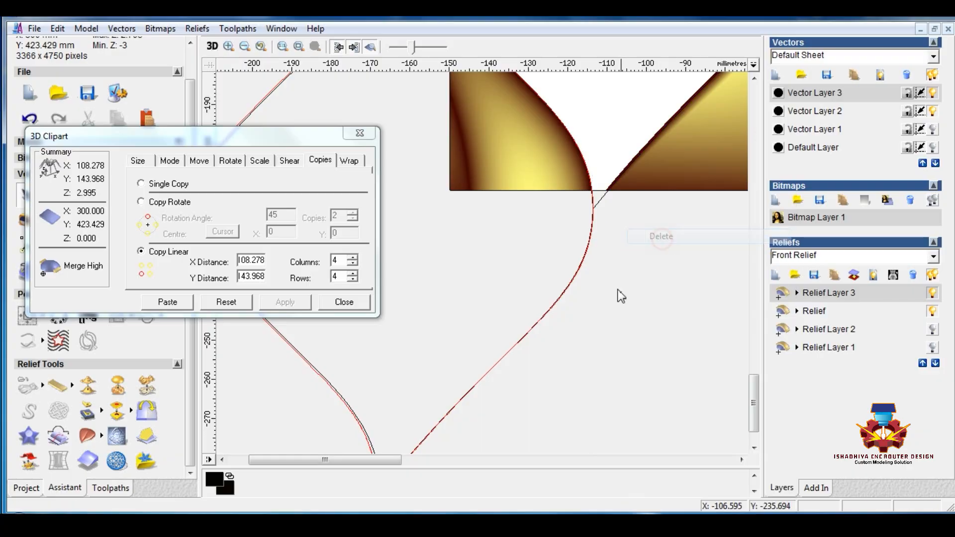
Centre the petal clipart on the lowest-left petal outline of the unfilled in-between rows
left_click(601, 201)
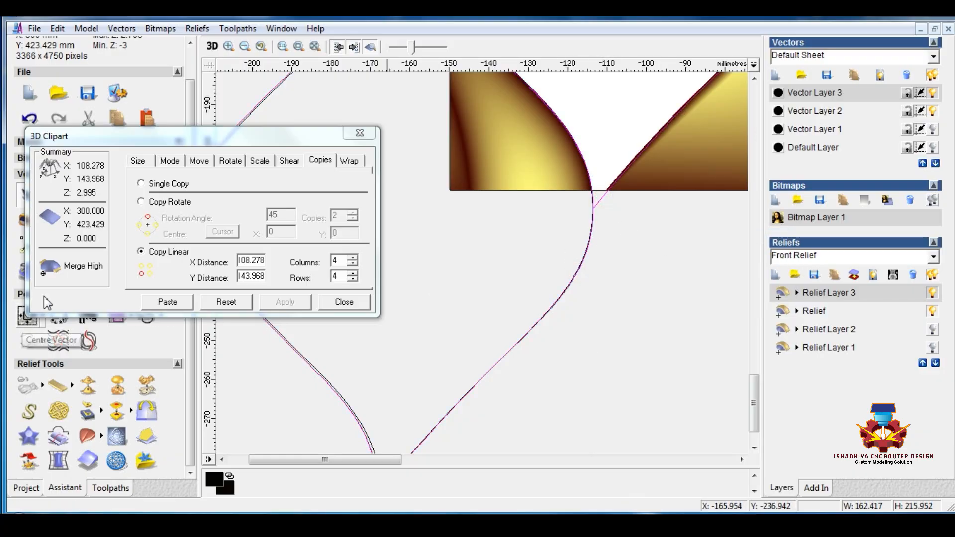
left_click_drag(146, 136, 186, 53)
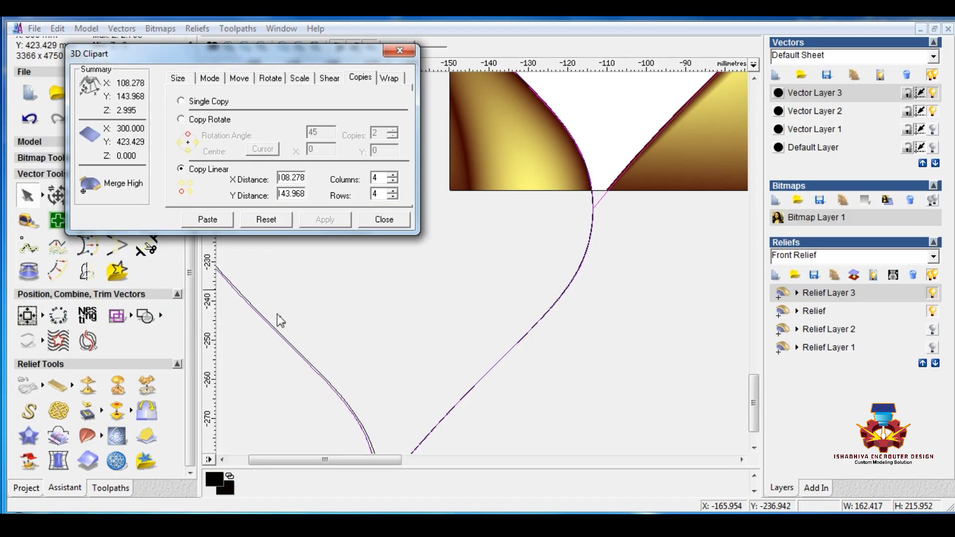
left_click(30, 318)
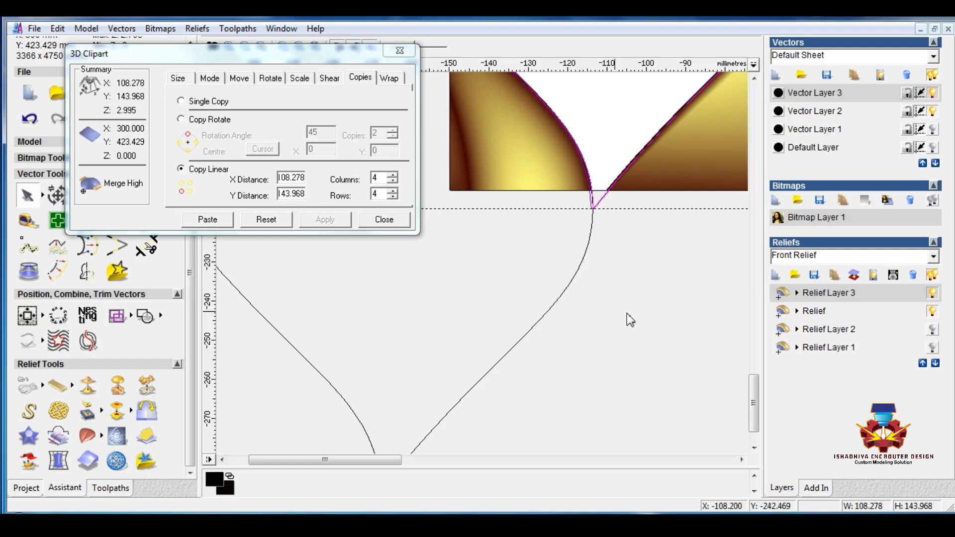
left_click(655, 316)
scroll(650, 350, "down", 3)
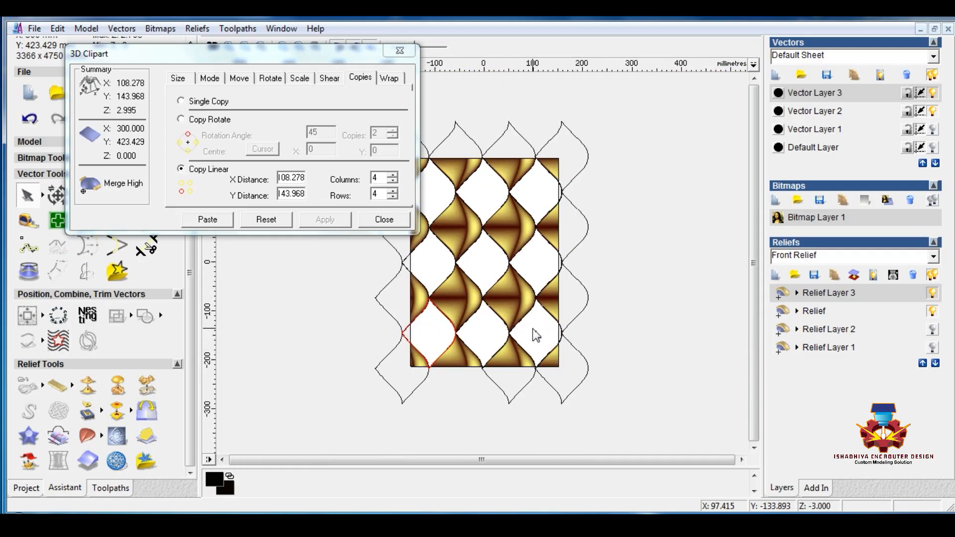
Paste the petal clipart as a linear array of 3 columns and 3 rows, and finish the clipart pasting
double_click(378, 178)
type("3")
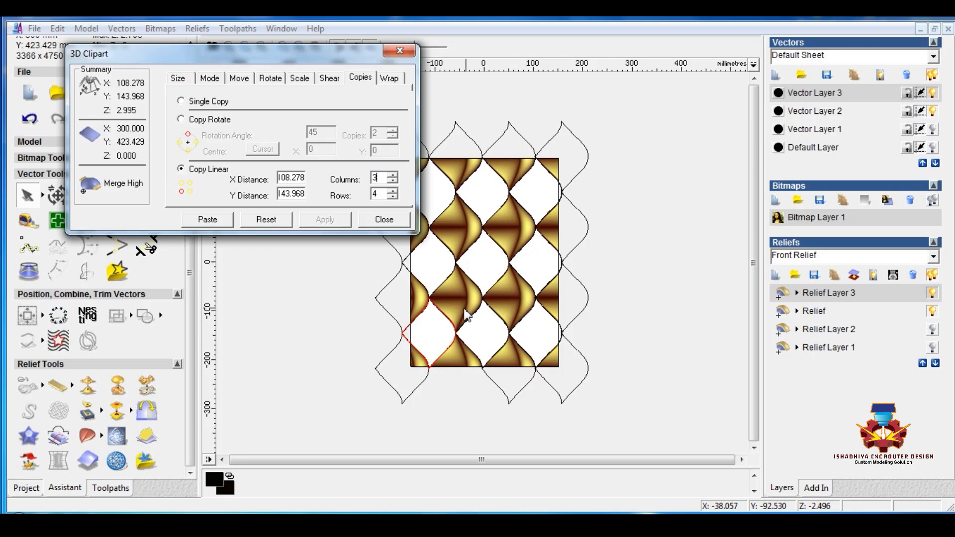
double_click(378, 194)
type("3")
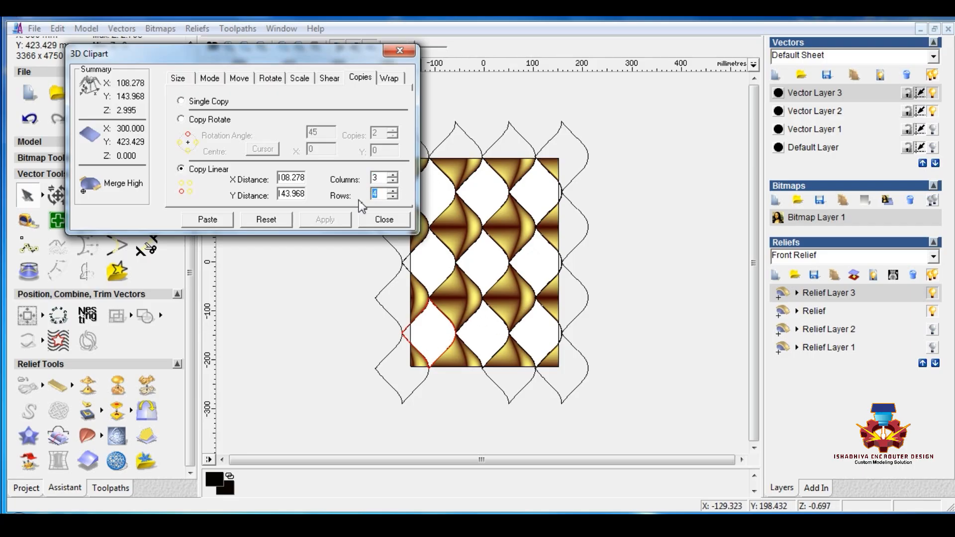
left_click(219, 222)
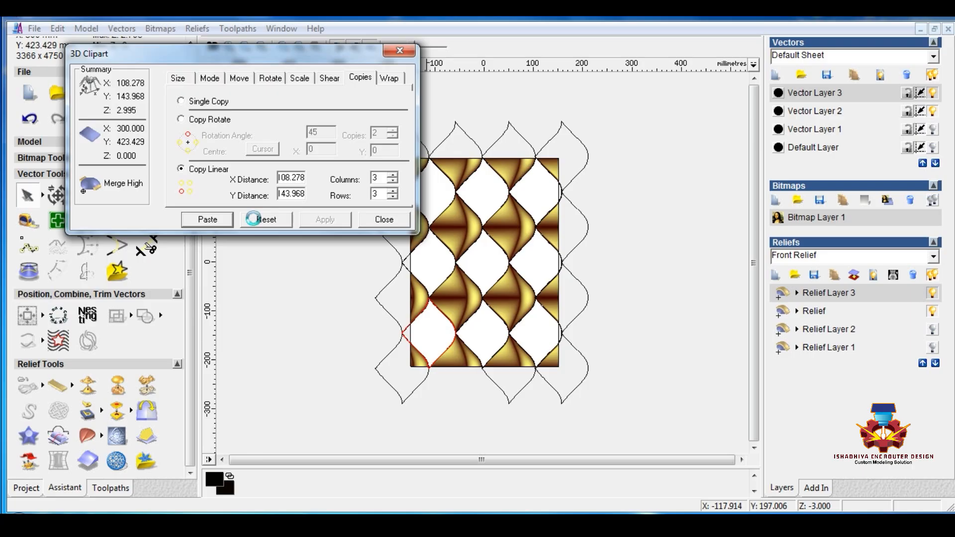
left_click(254, 219)
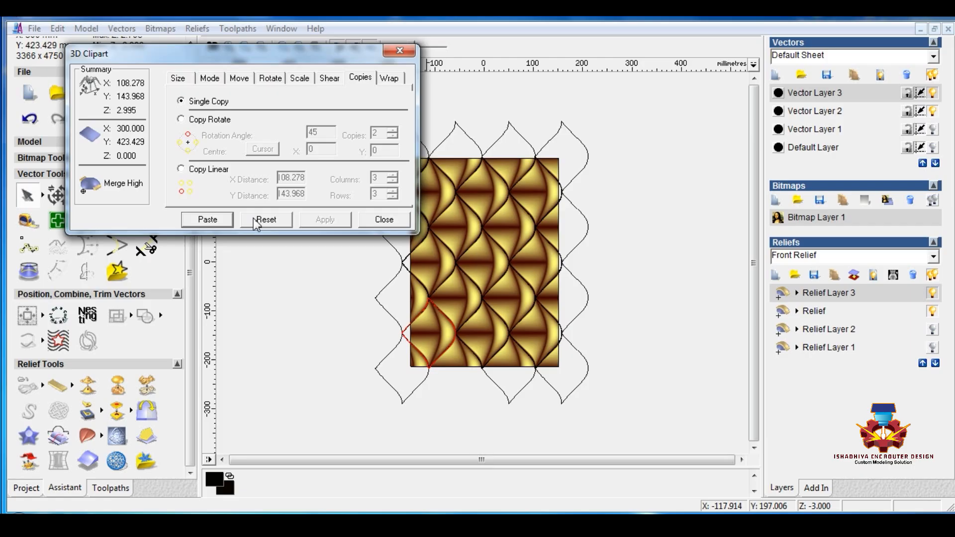
left_click(385, 220)
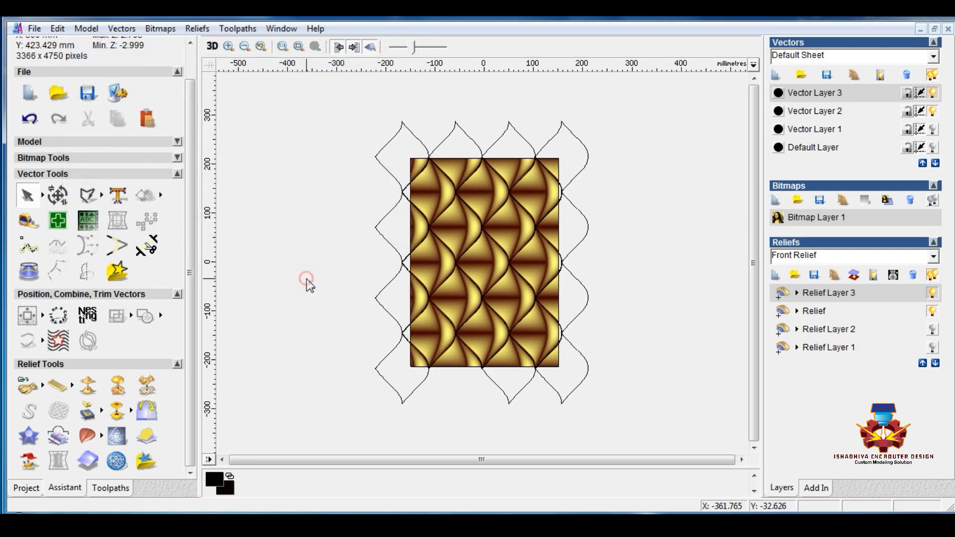
Show the pasted petal pattern in the 3D view and hide the layer named Relief
left_click(212, 46)
left_click(841, 313)
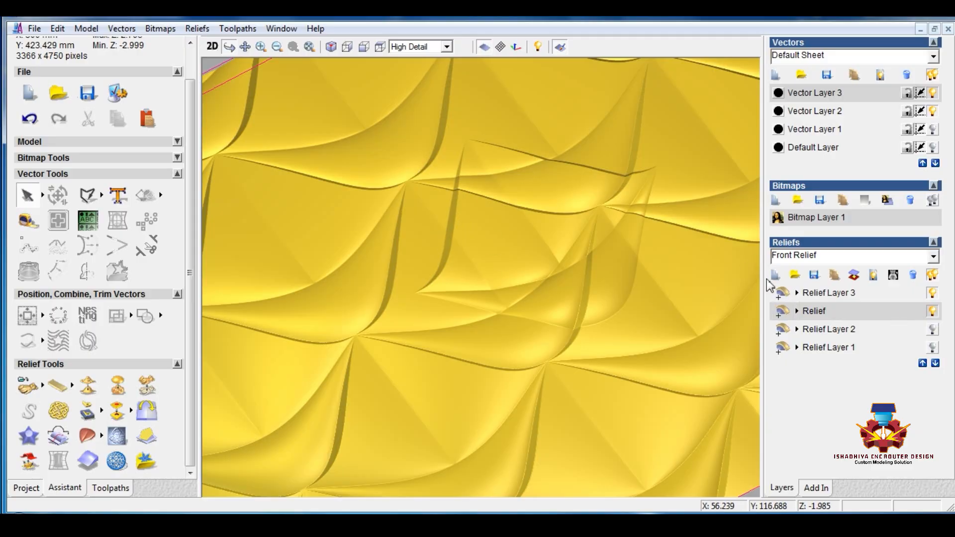
left_click(933, 312)
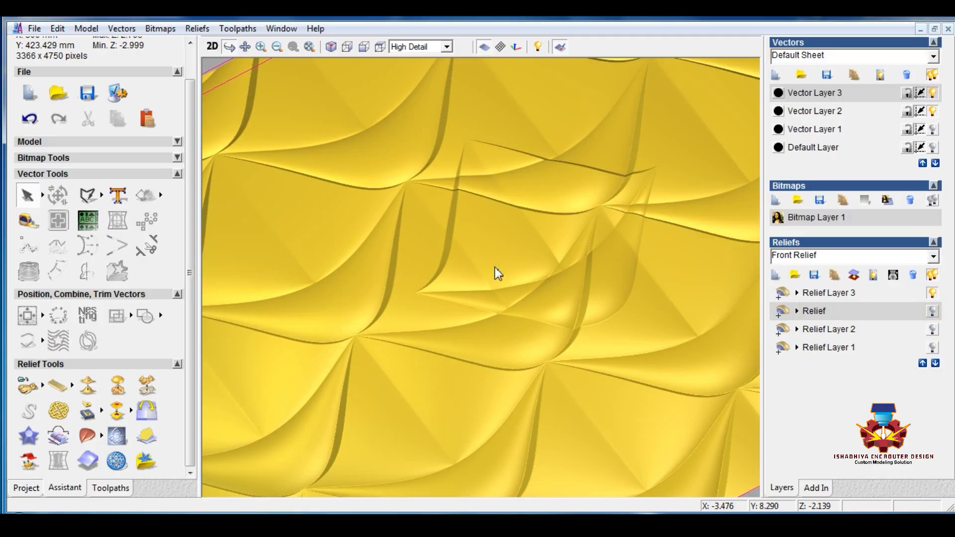
scroll(496, 264, "down", 2)
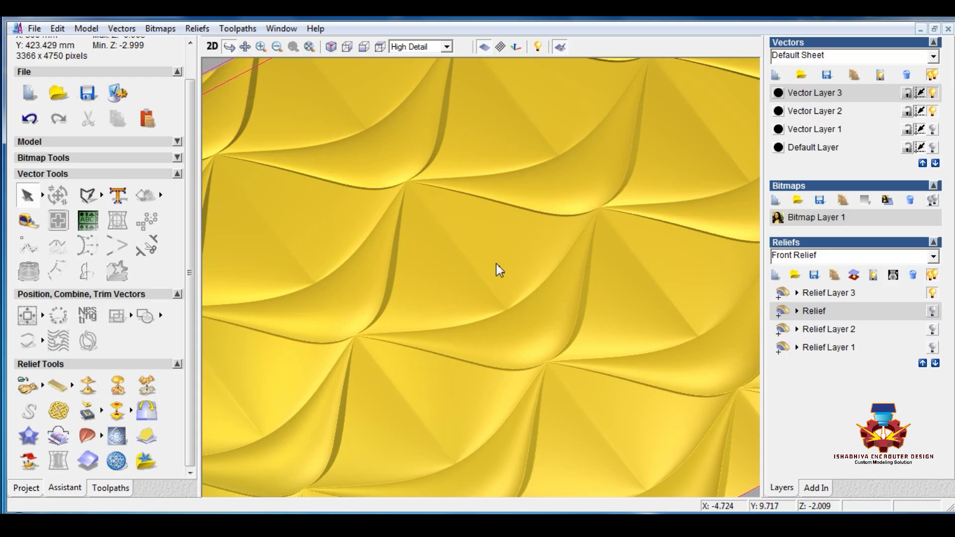
scroll(497, 264, "down", 5)
left_click_drag(496, 264, 809, 307)
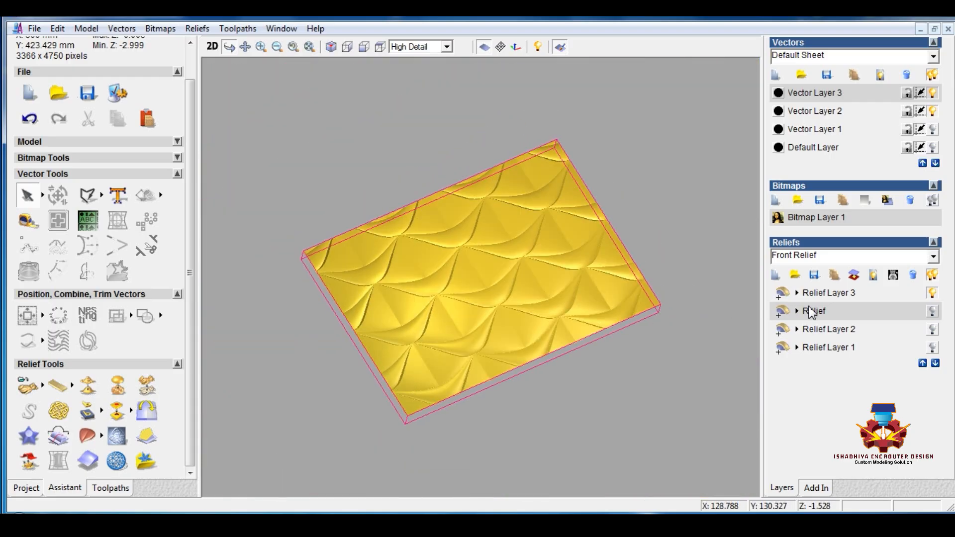
Duplicate Relief Layer 3 and leave only the copy visible
left_click(841, 294)
left_click(932, 311)
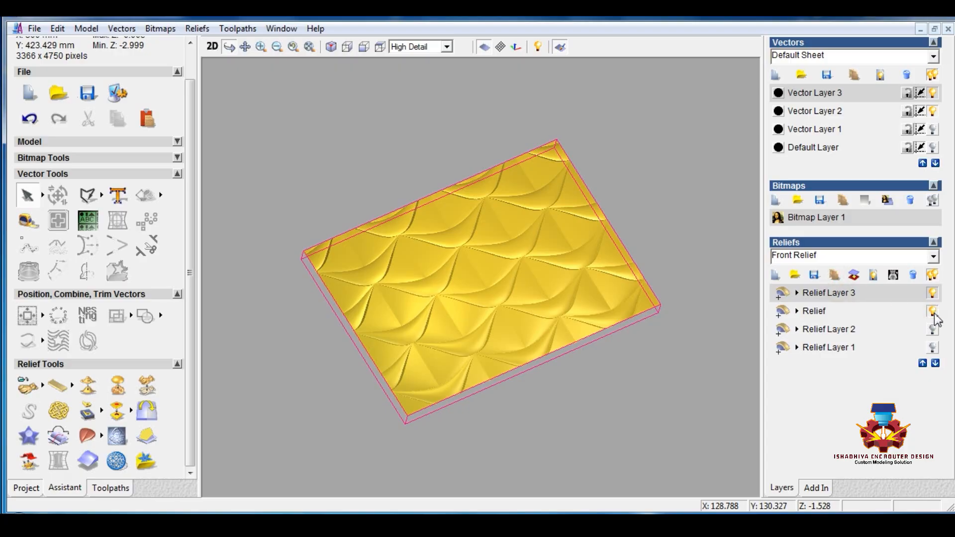
left_click(836, 277)
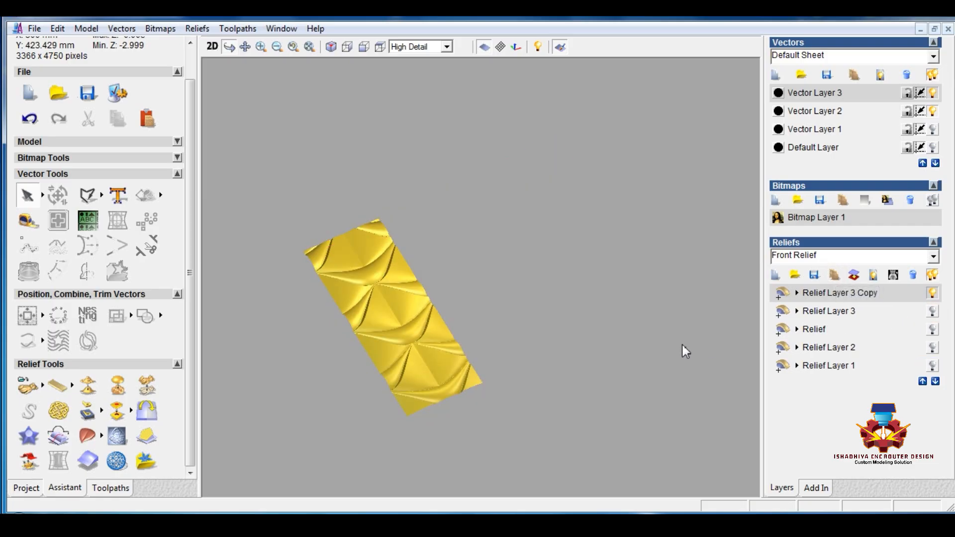
Smooth the whole Relief Layer 3 Copy with 20 smoothing passes
left_click(87, 385)
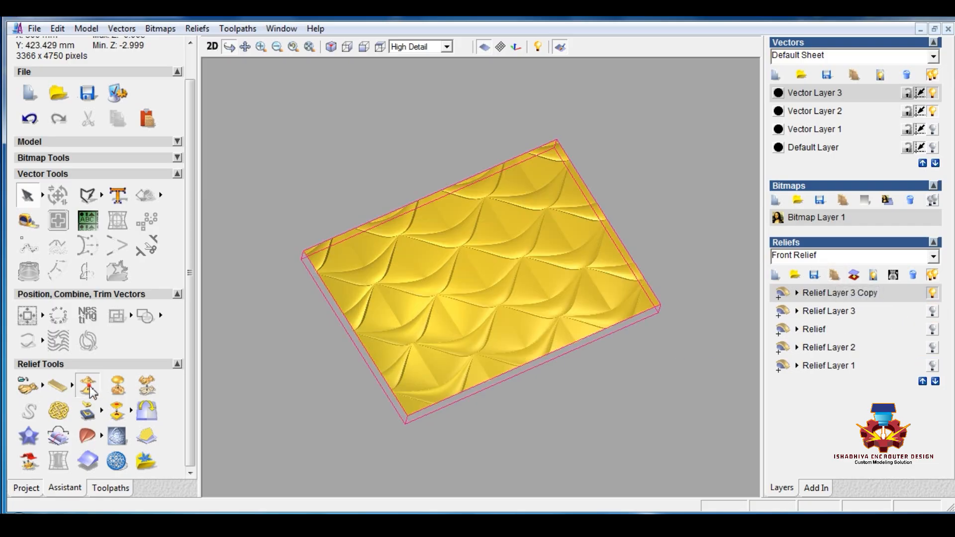
double_click(595, 249)
type("20")
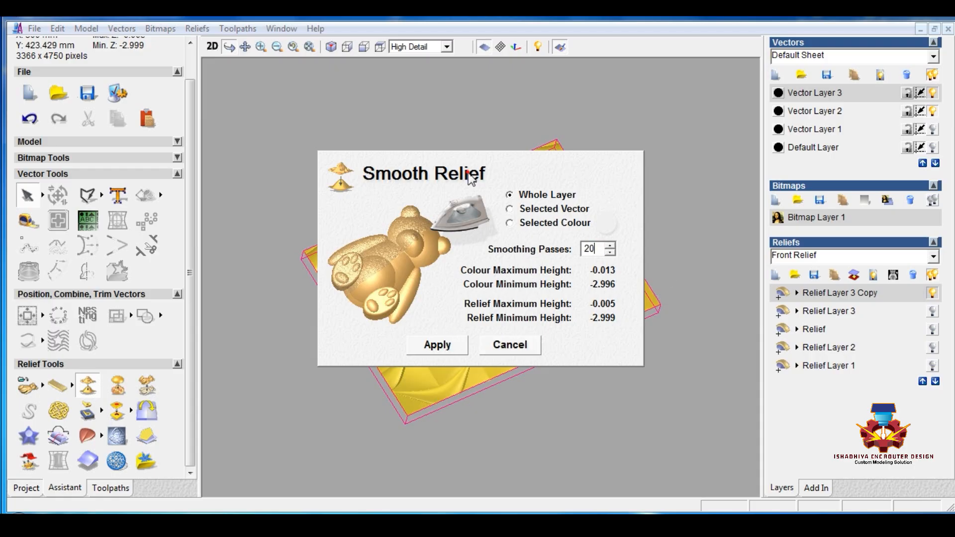
left_click_drag(469, 173, 237, 63)
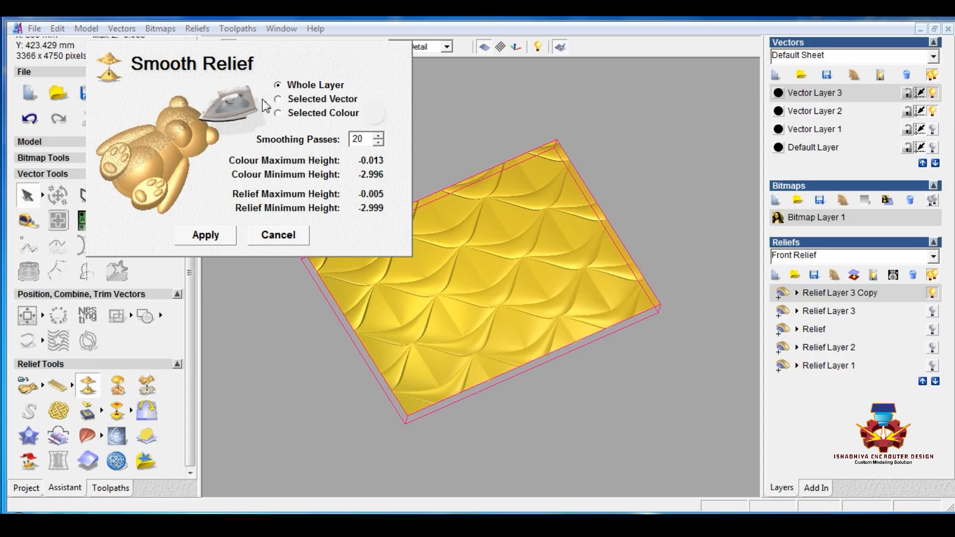
left_click_drag(558, 319, 544, 305)
scroll(529, 293, "up", 5)
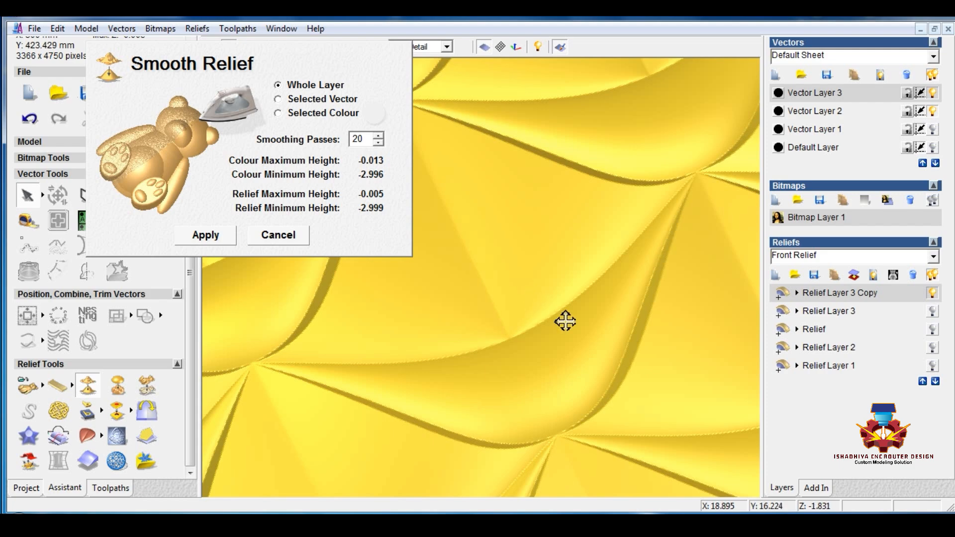
scroll(572, 299, "down", 4)
scroll(587, 267, "up", 3)
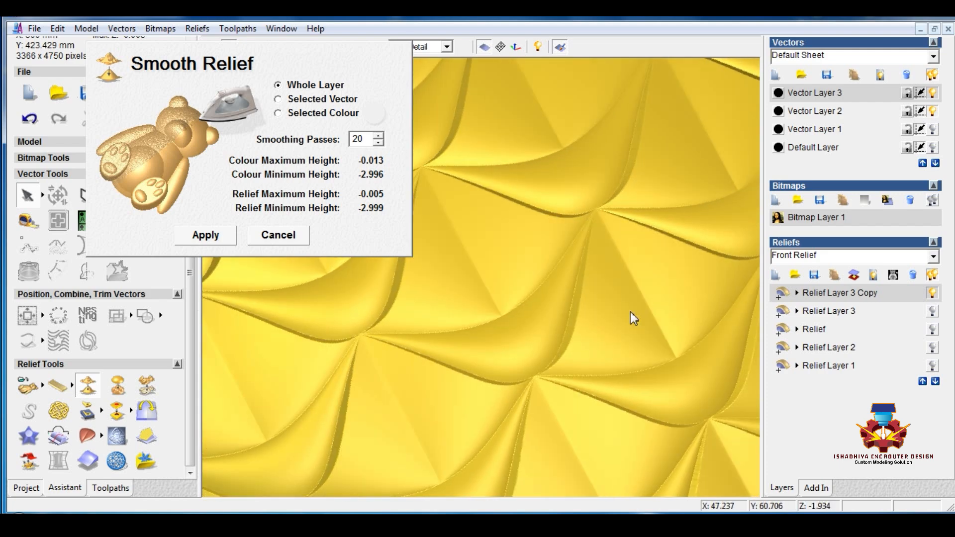
left_click_drag(620, 155, 561, 266)
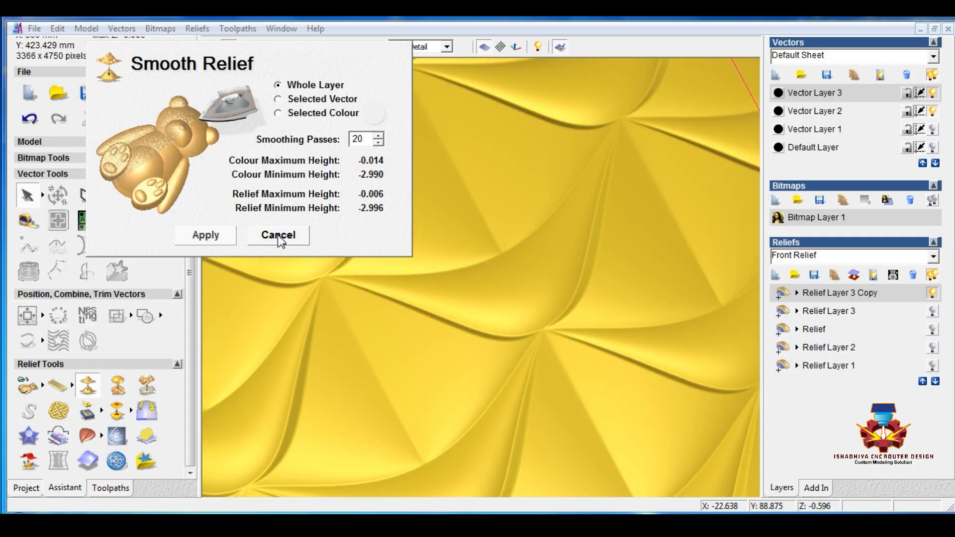
left_click(279, 235)
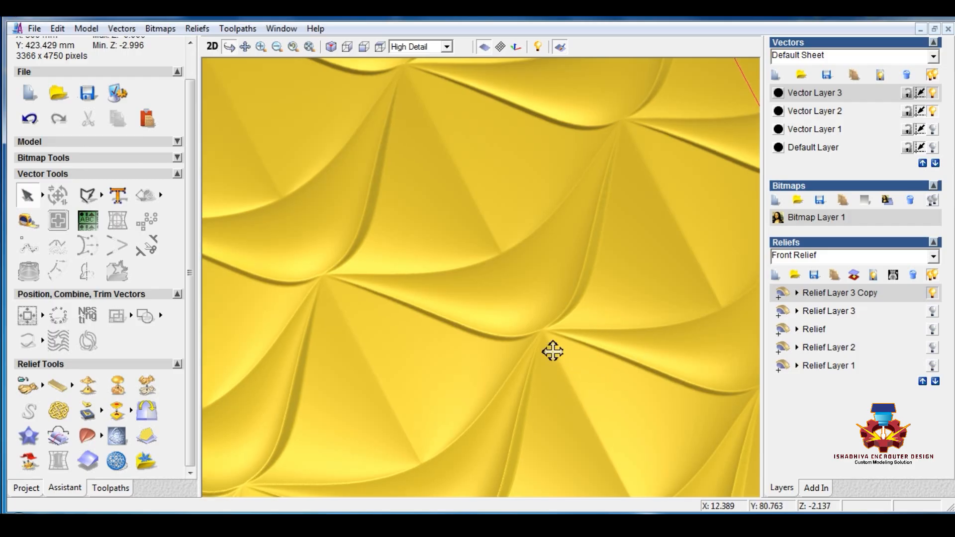
Return to the 2D view, show the Default Layer vectors and hide Vector Layers 2 and 3
scroll(532, 342, "up", 3)
scroll(534, 342, "down", 4)
left_click_drag(510, 332, 553, 323)
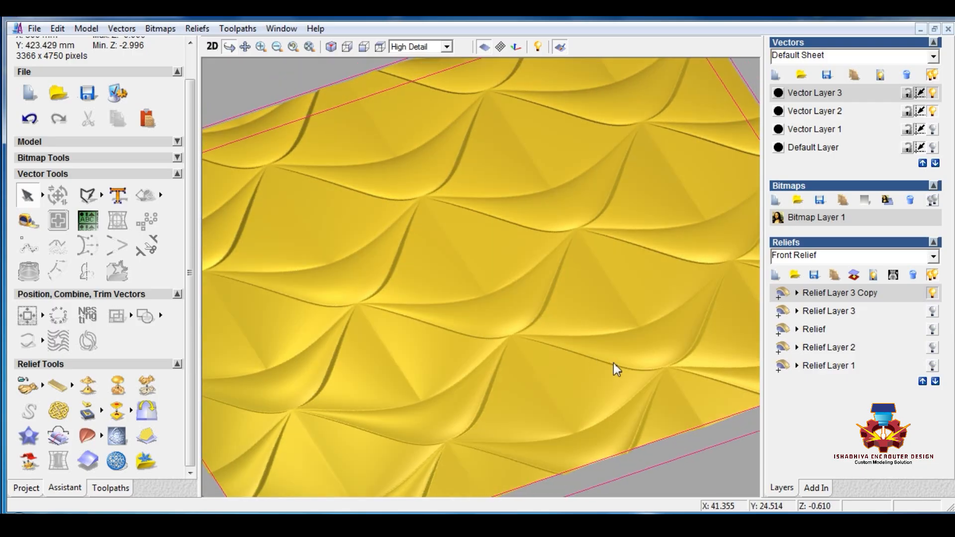
scroll(620, 354, "down", 1)
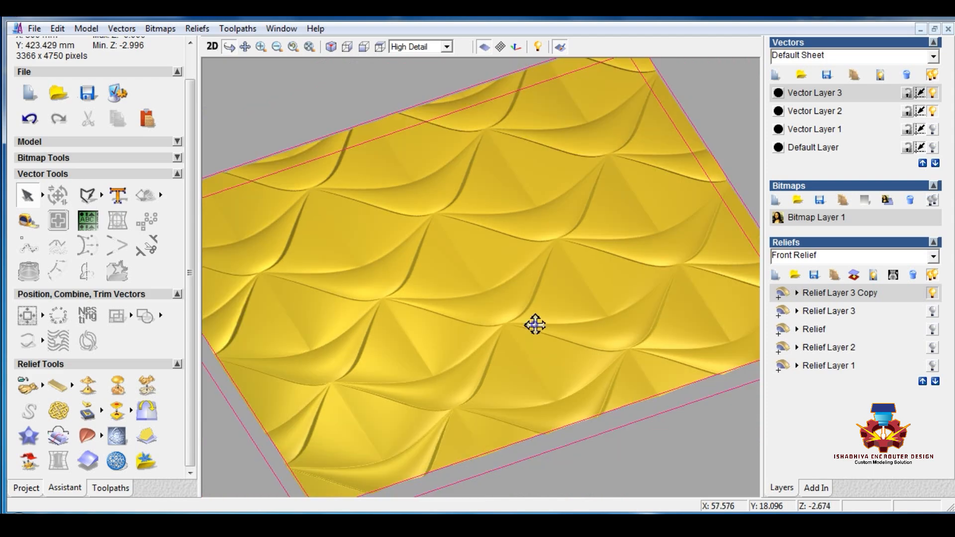
left_click_drag(536, 325, 549, 343)
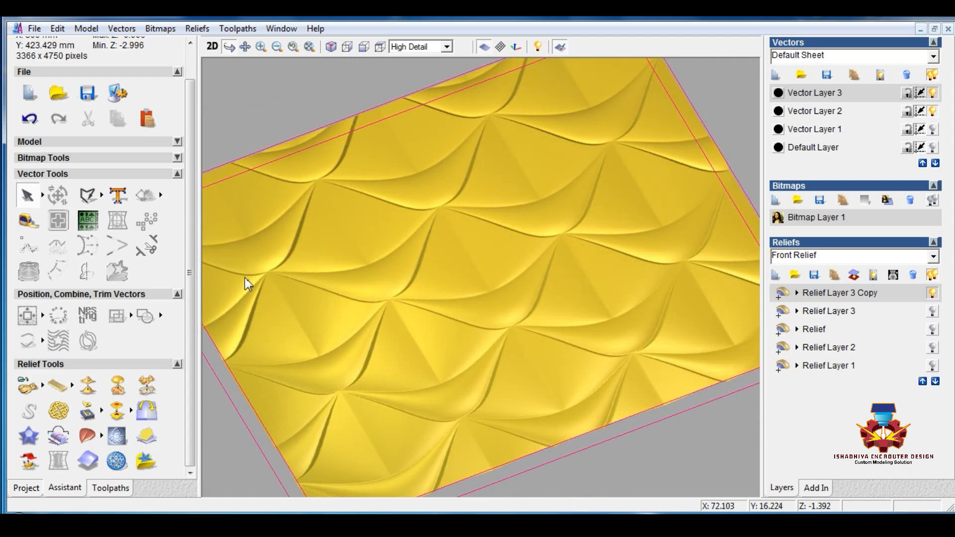
left_click_drag(245, 278, 264, 281)
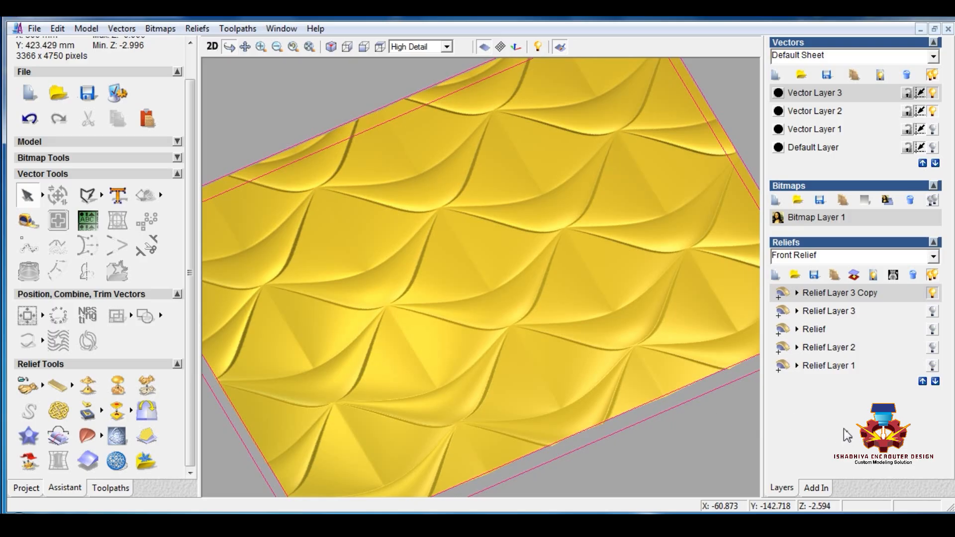
left_click(213, 47)
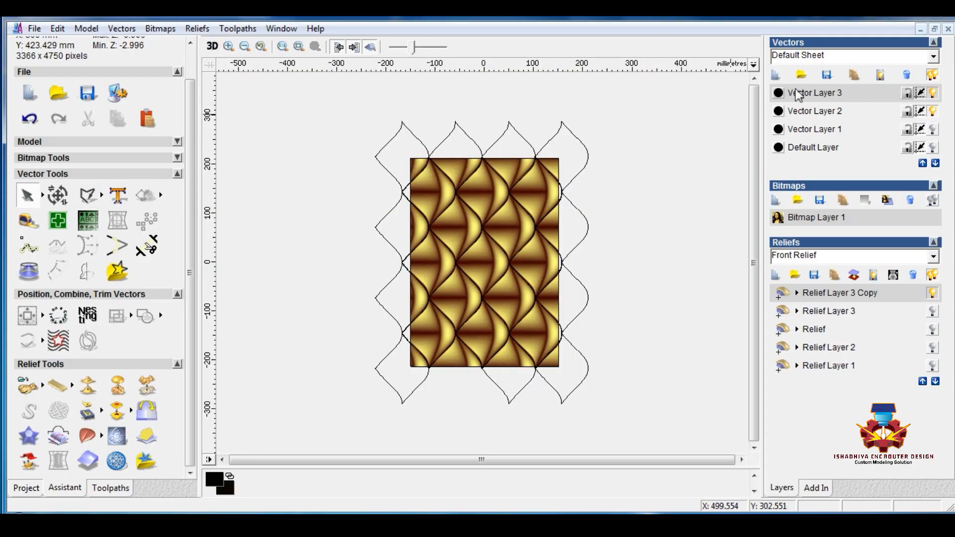
left_click(933, 147)
left_click(933, 111)
left_click(933, 93)
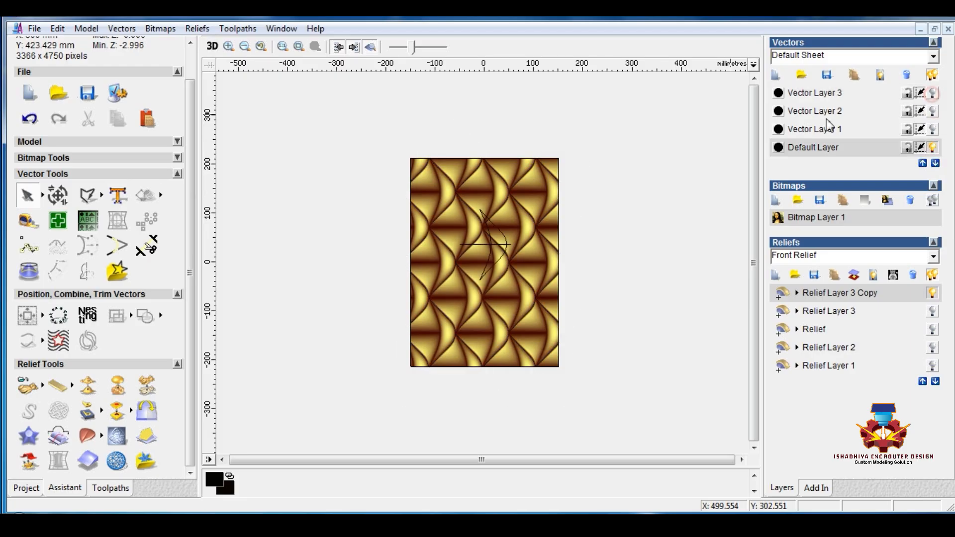
Draw a rectangle about 298 by 426 mm around the page border on the Default Layer
left_click(87, 195)
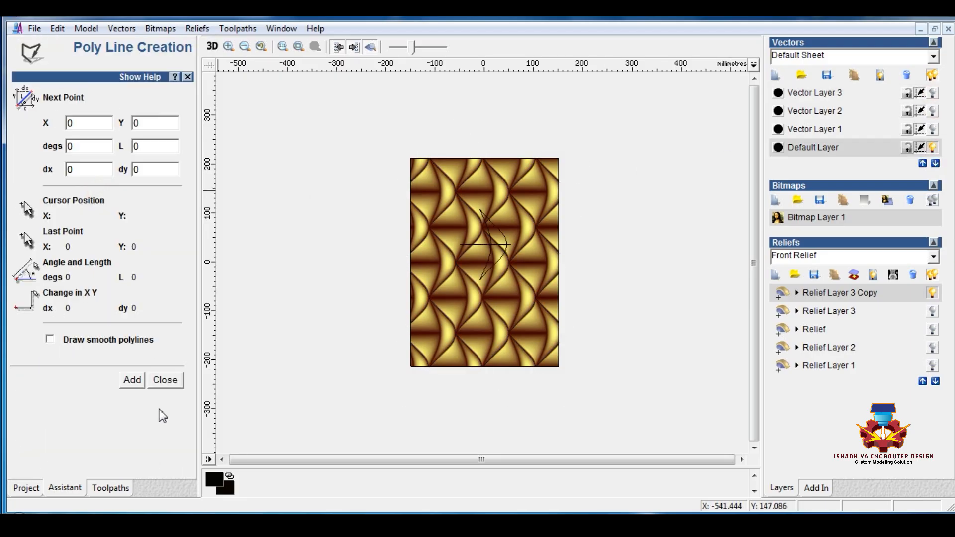
left_click(167, 385)
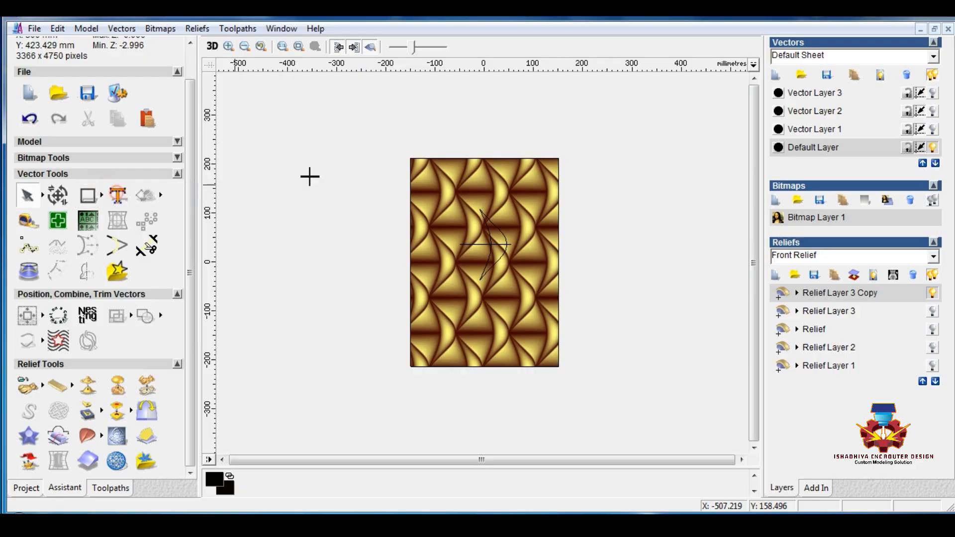
left_click_drag(411, 158, 559, 367)
key("Escape")
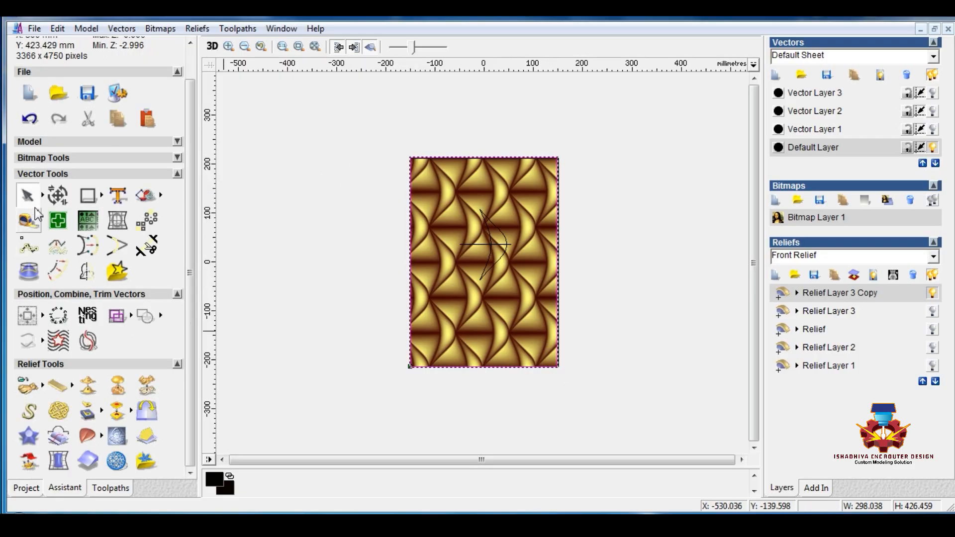
Start transforming the border rectangle with width and height unlinked, entering 230 mm for the width and 225 mm for the height
left_click(58, 195)
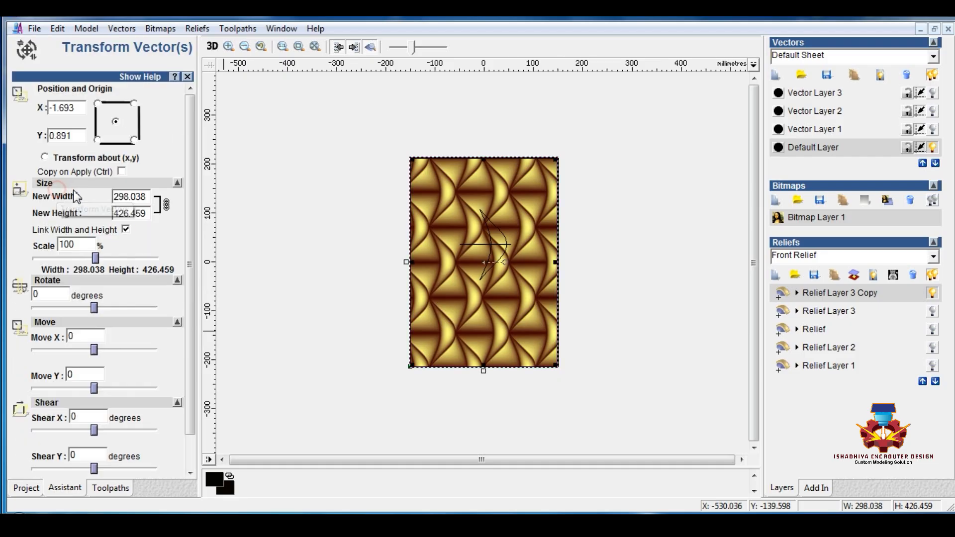
left_click(126, 229)
left_click_drag(180, 197, 123, 198)
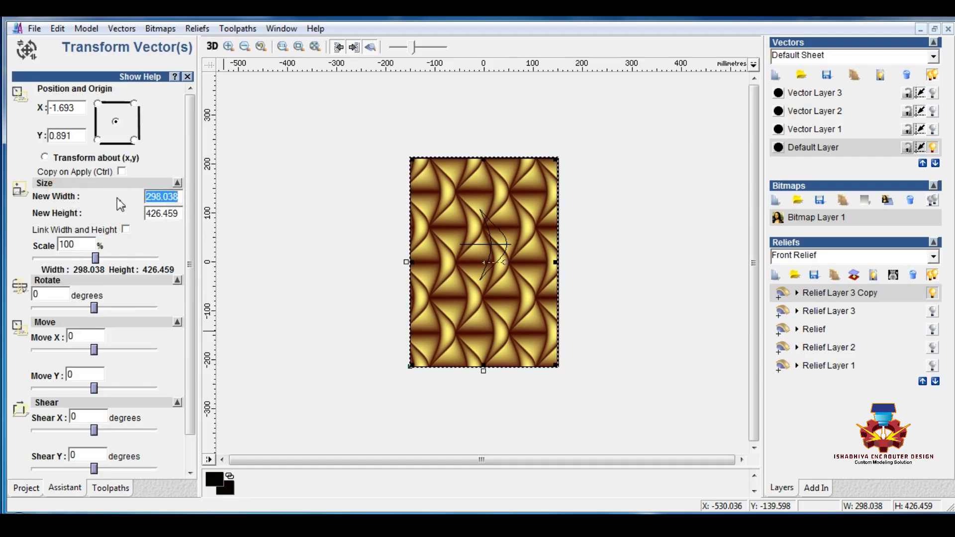
type("230")
key("Tab")
type("2")
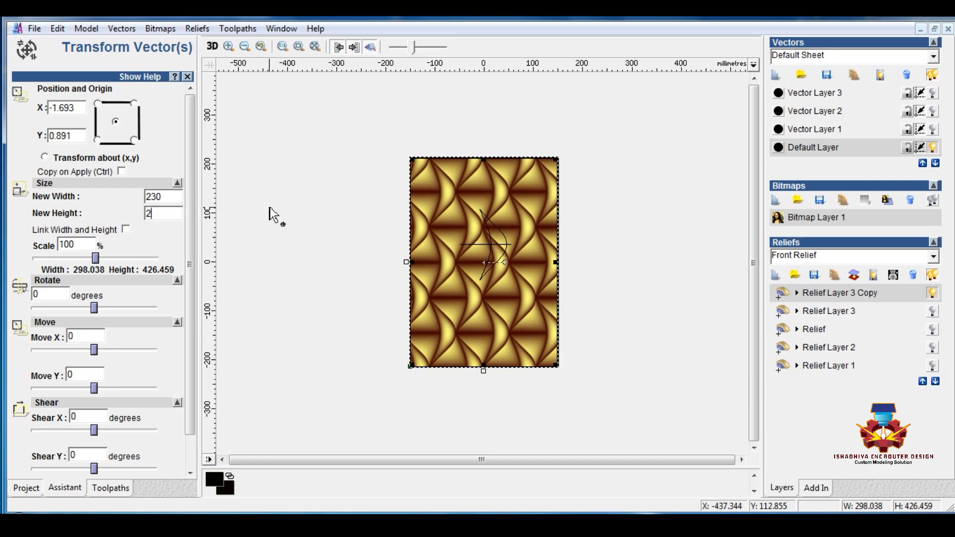
type("25")
key("shift+Tab")
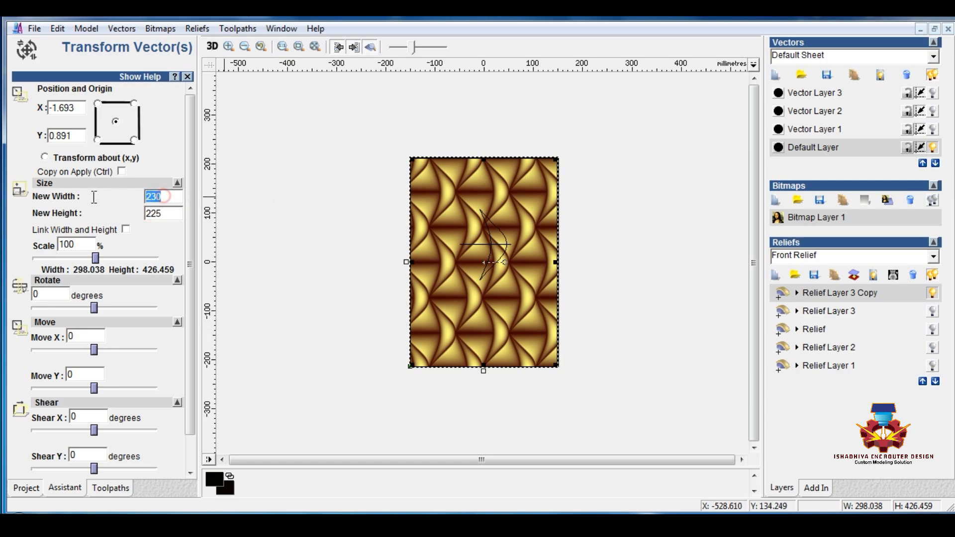
Resize the border rectangle to 325 mm wide by 225 mm high
type("2")
type("2")
left_click_drag(169, 197, 100, 198)
type("352")
key("BackSpace")
key("BackSpace")
type("25")
scroll(135, 324, "down", 1)
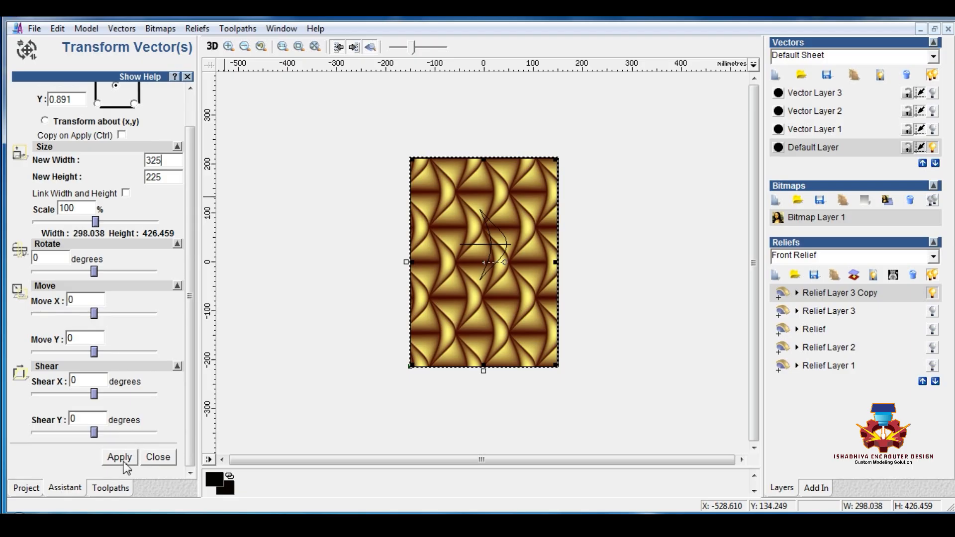
left_click(120, 457)
Swap the border rectangle's proportions to 225 mm wide by 325 mm high
double_click(173, 161)
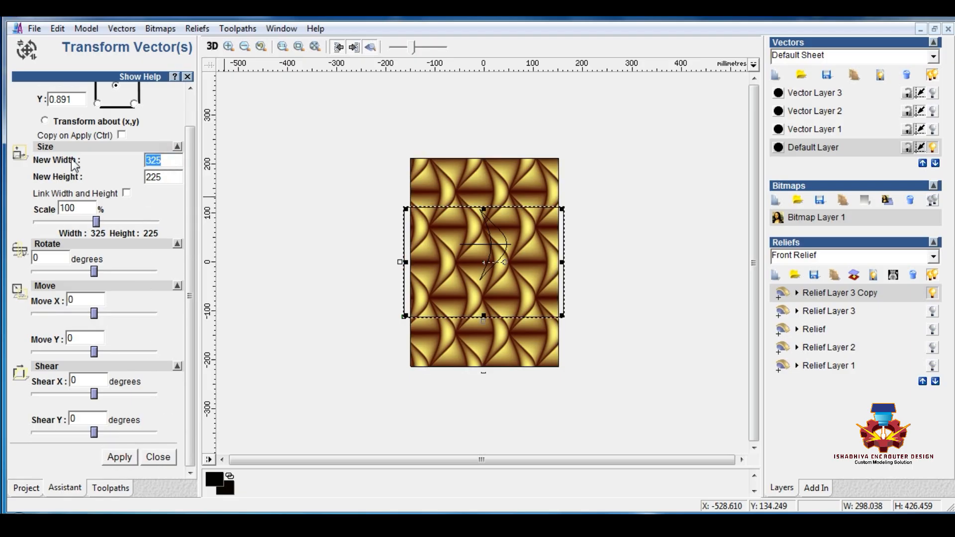
type("225")
key("Tab")
type("325")
left_click(119, 458)
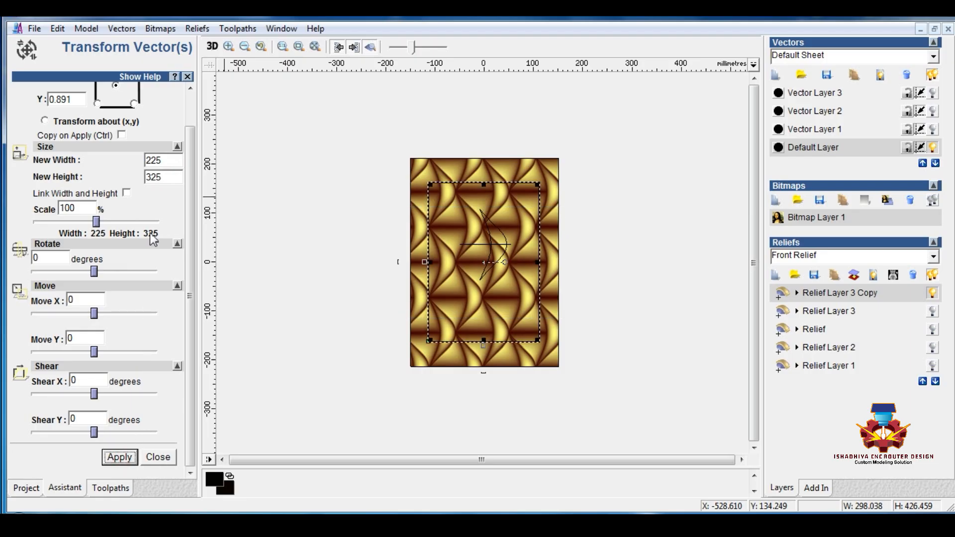
Enlarge the border rectangle to a height of 425 mm and a width of 325 mm
left_click_drag(151, 177, 136, 183)
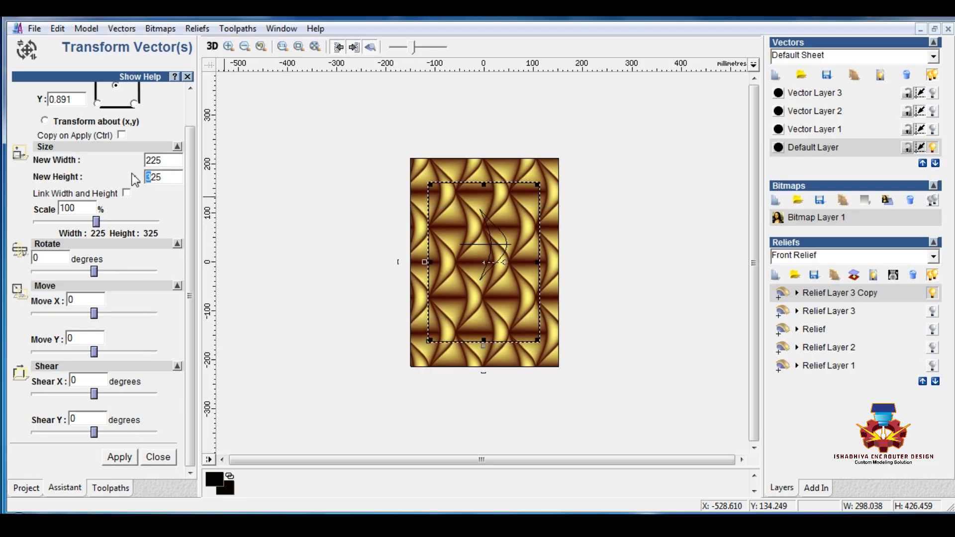
type("4")
left_click(120, 457)
left_click_drag(153, 163, 145, 166)
type("3")
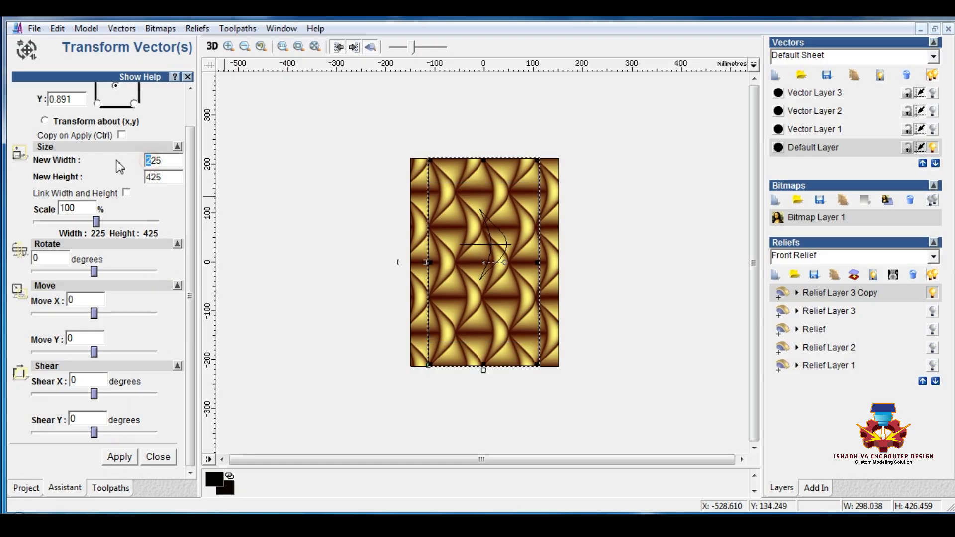
left_click(119, 457)
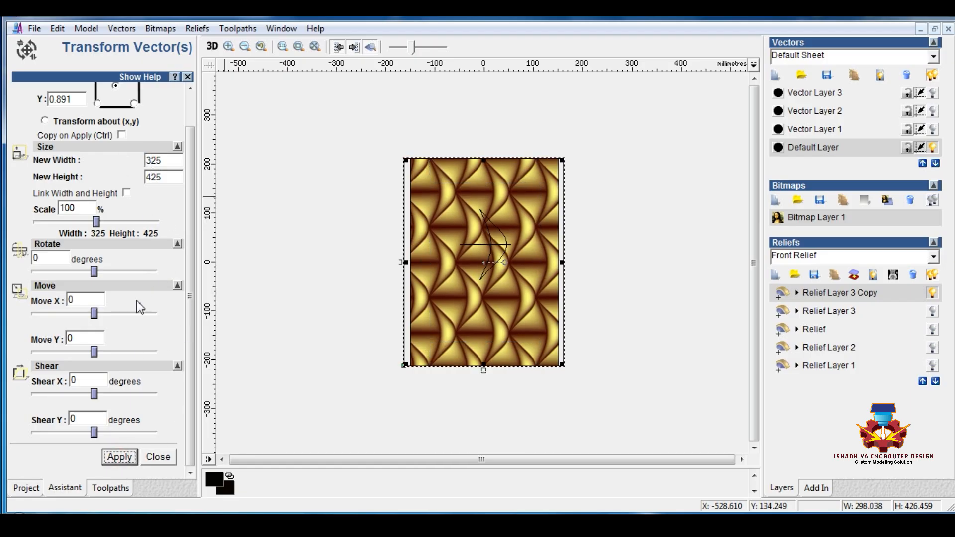
Fit the border rectangle inside the panel by trying a 300 mm width, then sizing it to 295 mm wide by 420 mm high
left_click_drag(165, 164, 100, 159)
type("300")
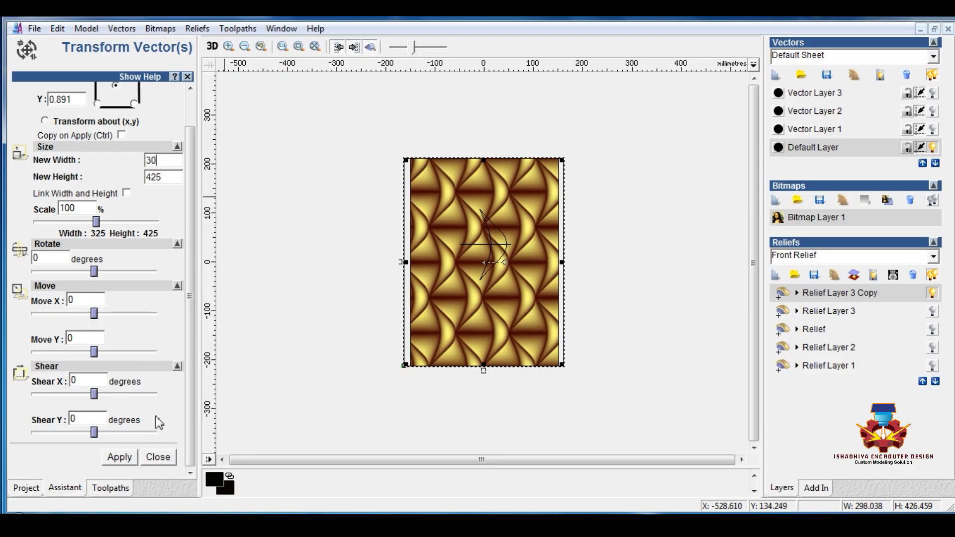
left_click(122, 457)
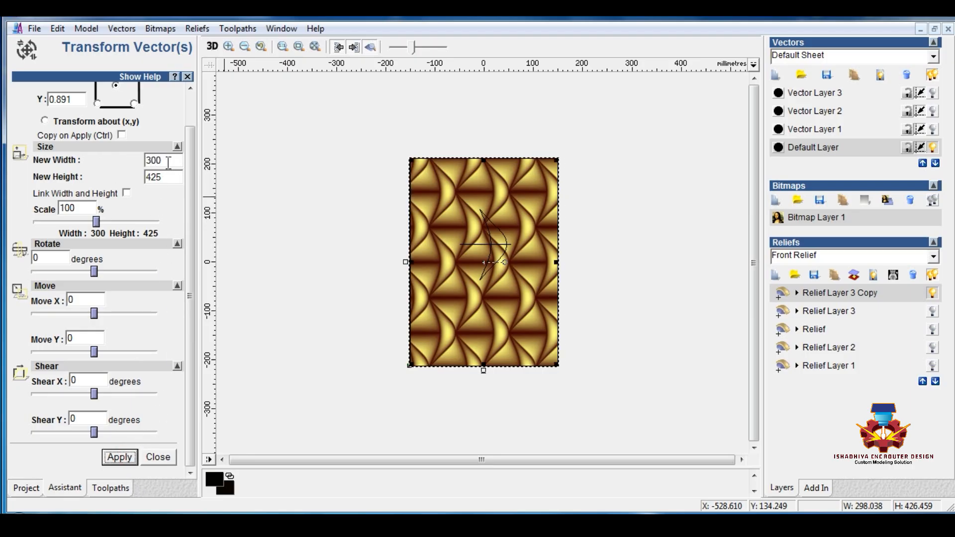
left_click_drag(169, 162, 58, 164)
type("295")
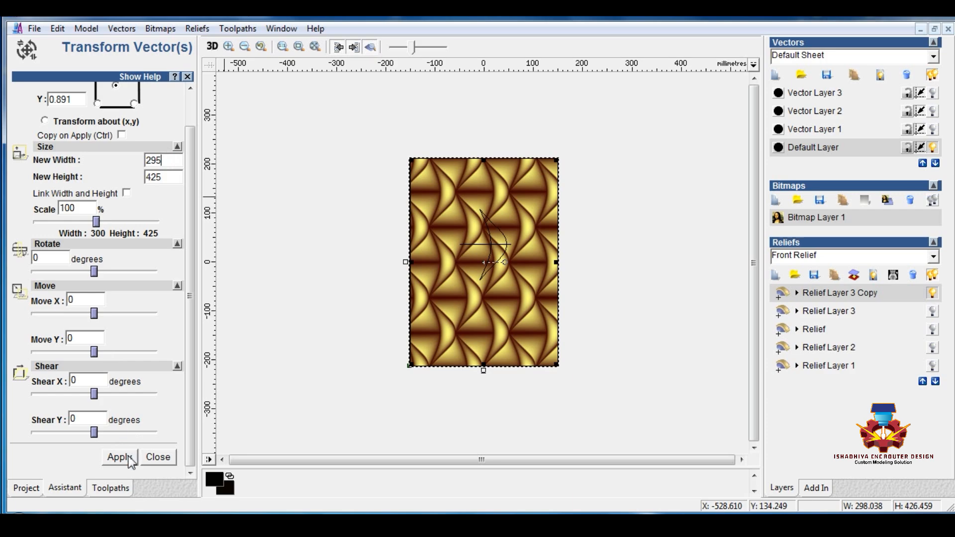
left_click(119, 457)
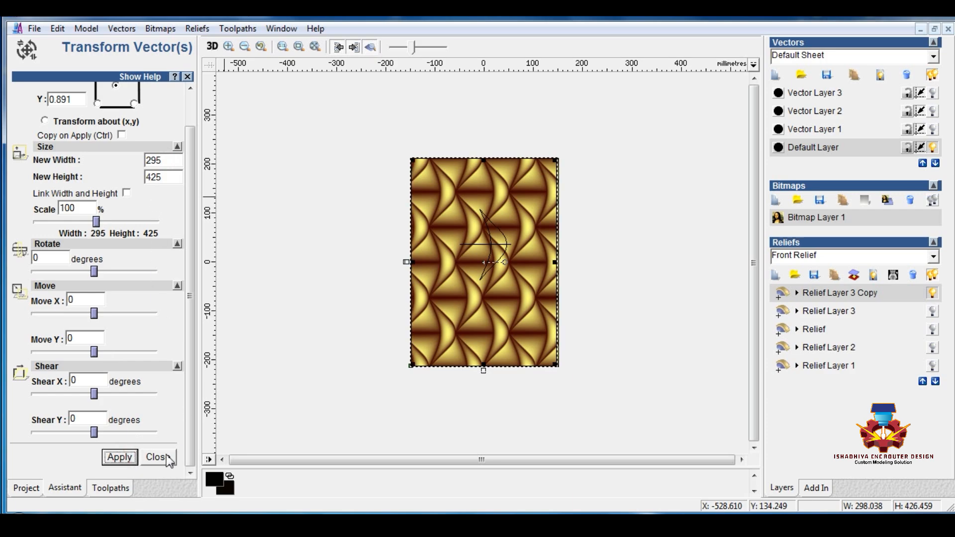
double_click(166, 176)
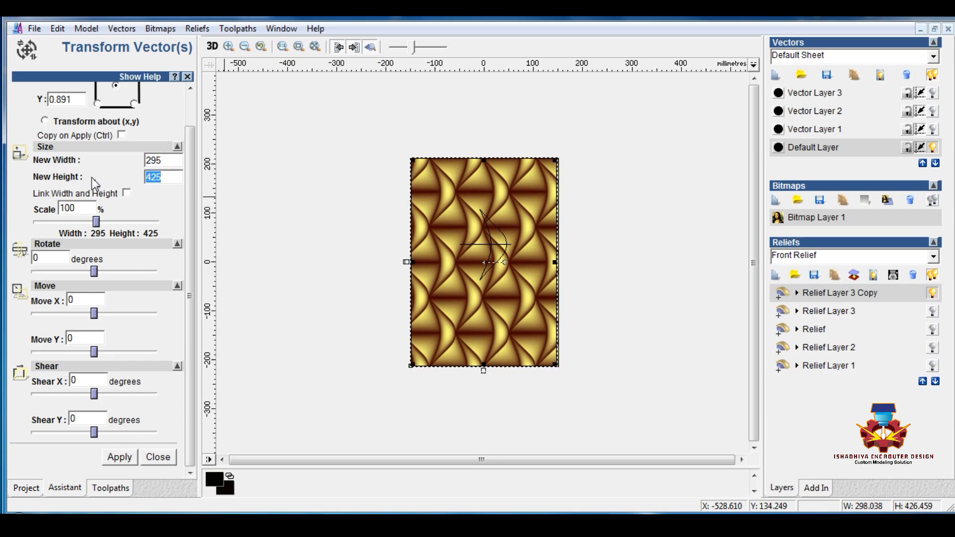
left_click(131, 459)
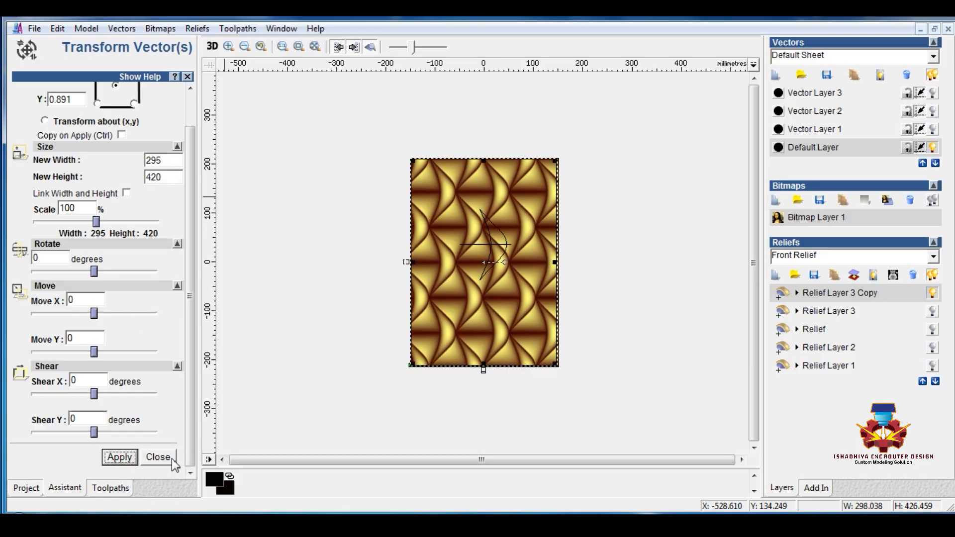
left_click(158, 458)
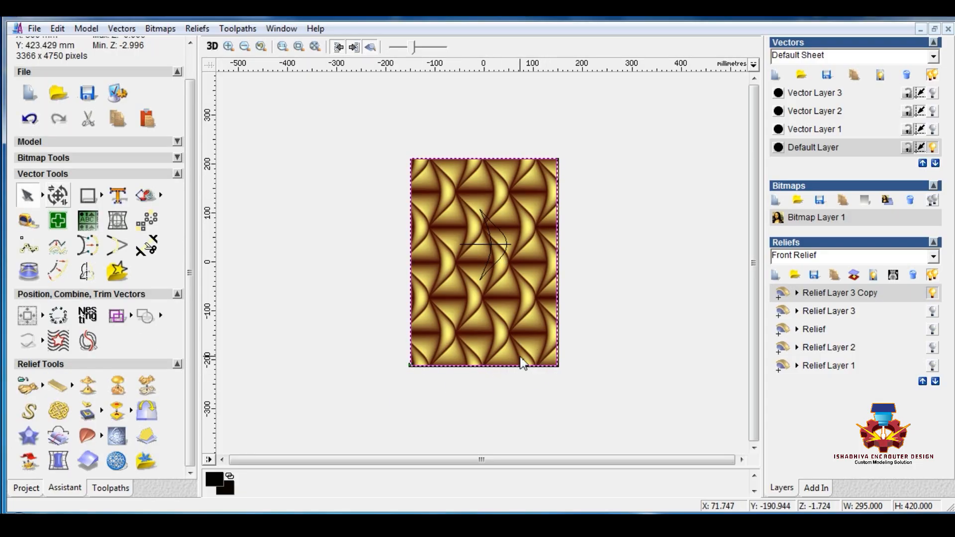
Set up a Machine Relief toolpath limited to the selected vector, using the Raster strategy and the Ball Nose 2 mm tool
left_click(115, 493)
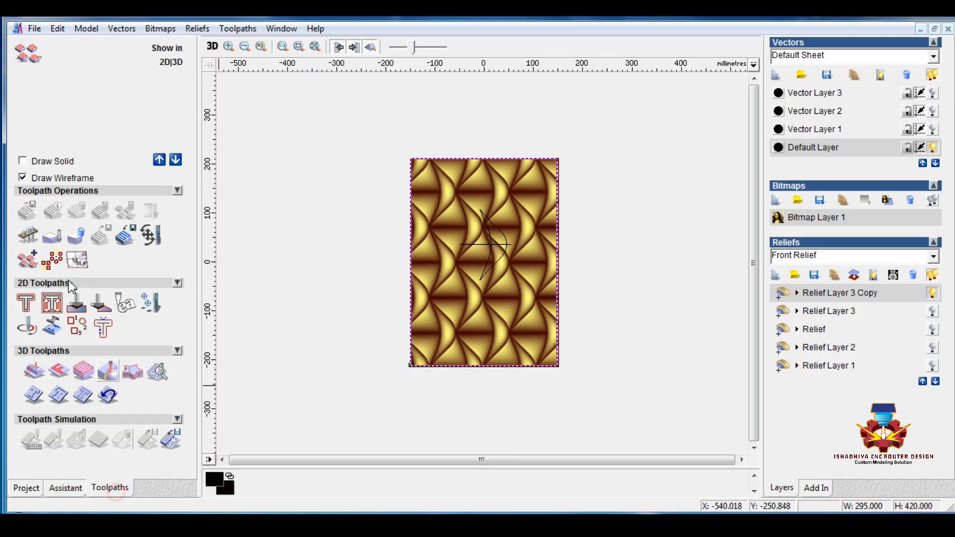
left_click(33, 372)
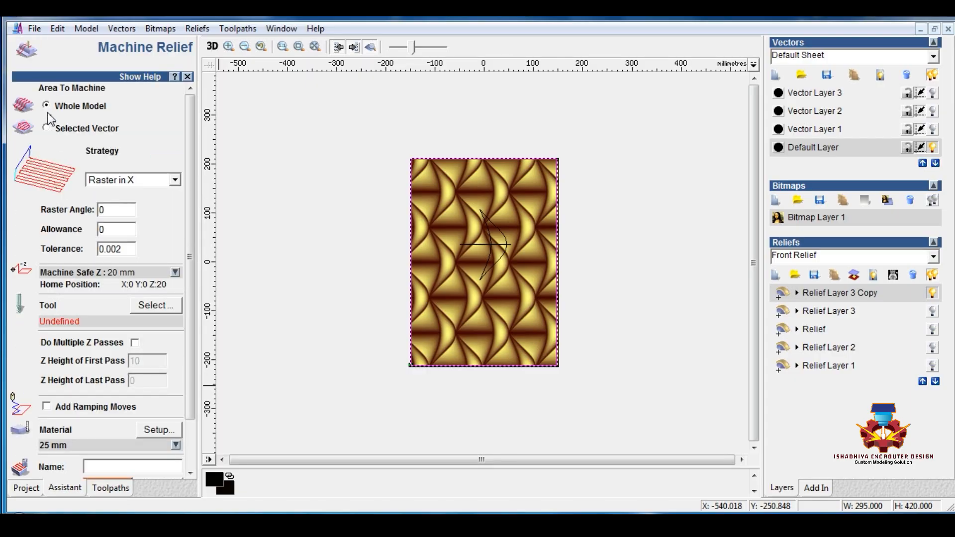
left_click(47, 128)
scroll(180, 229, "down", 3)
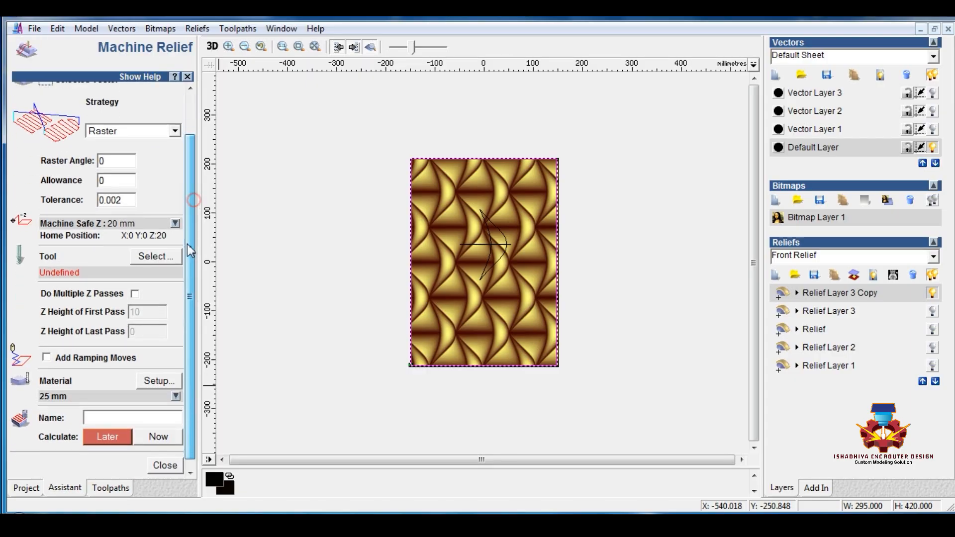
left_click(154, 248)
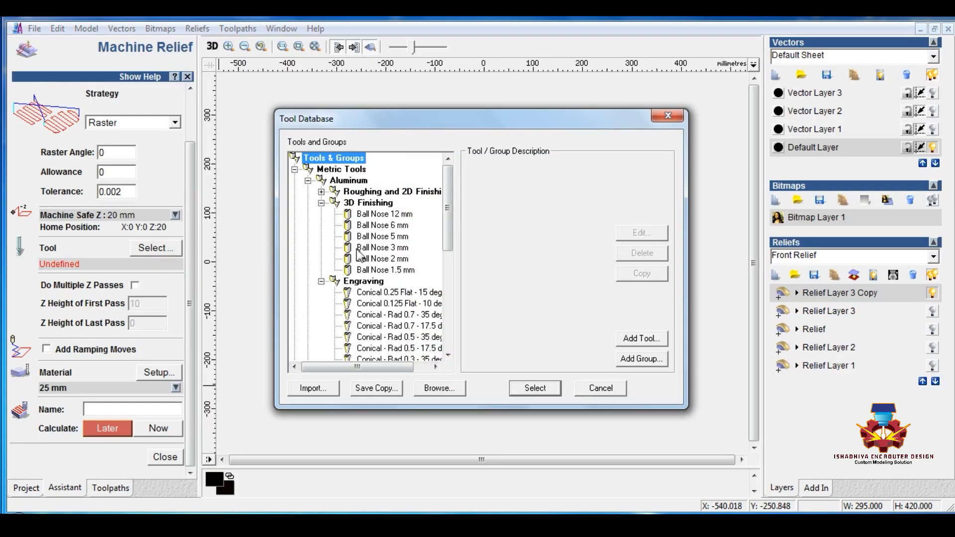
left_click(382, 259)
left_click(517, 390)
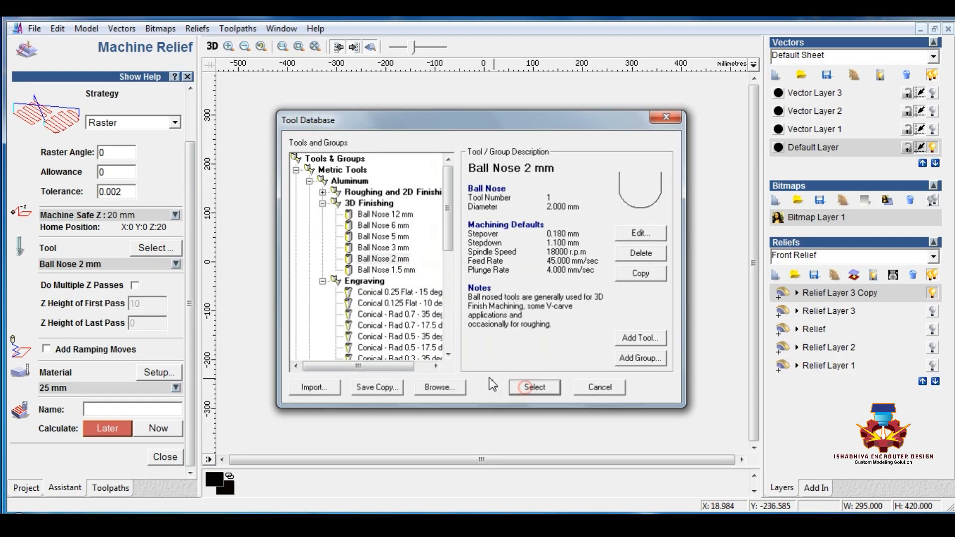
Set the tool's stepover to 0.12 mm and stepdown to 3 mm, and accept the 25 mm material setup
left_click(176, 264)
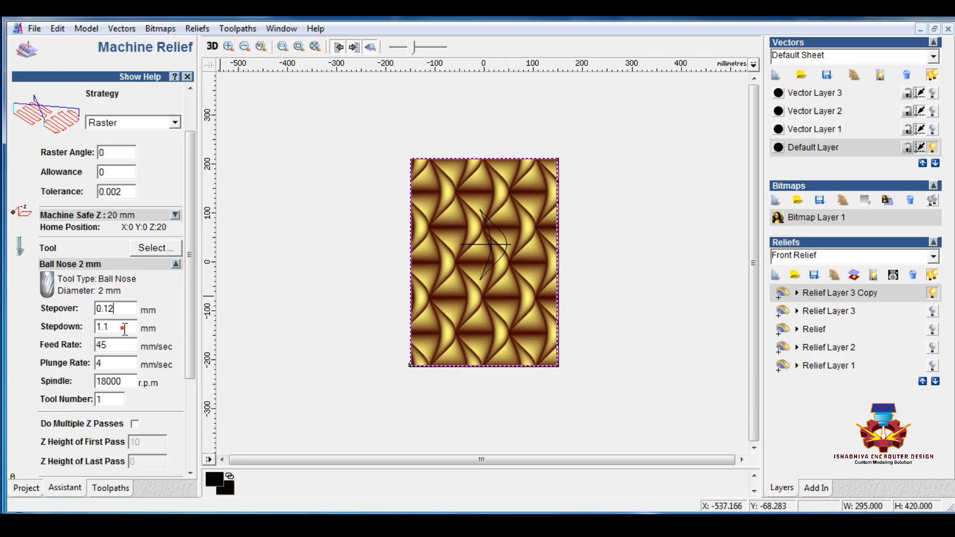
scroll(187, 334, "down", 5)
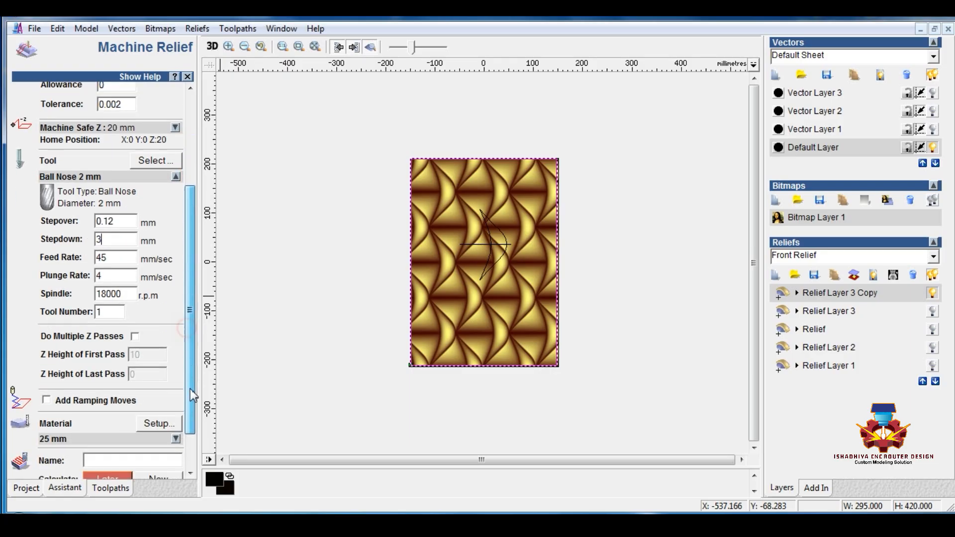
left_click(158, 384)
left_click(452, 348)
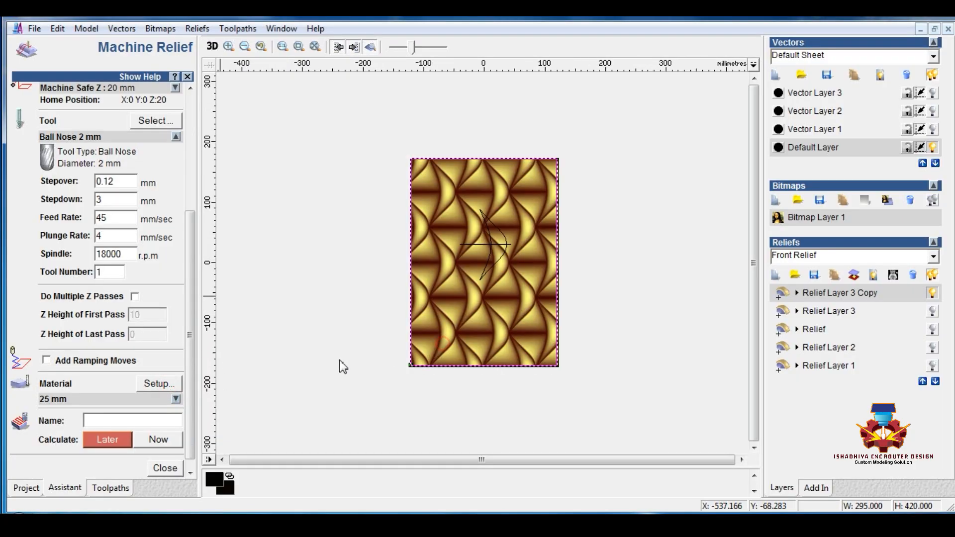
Name the toolpath "2 Bil", switch to the 3D view and calculate it immediately
left_click(124, 421)
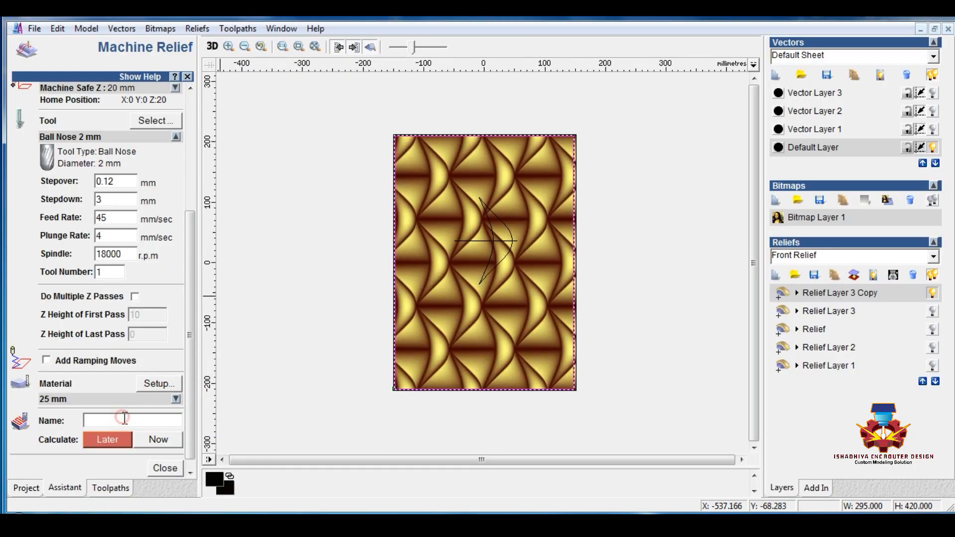
type("2 Bil")
left_click(282, 28)
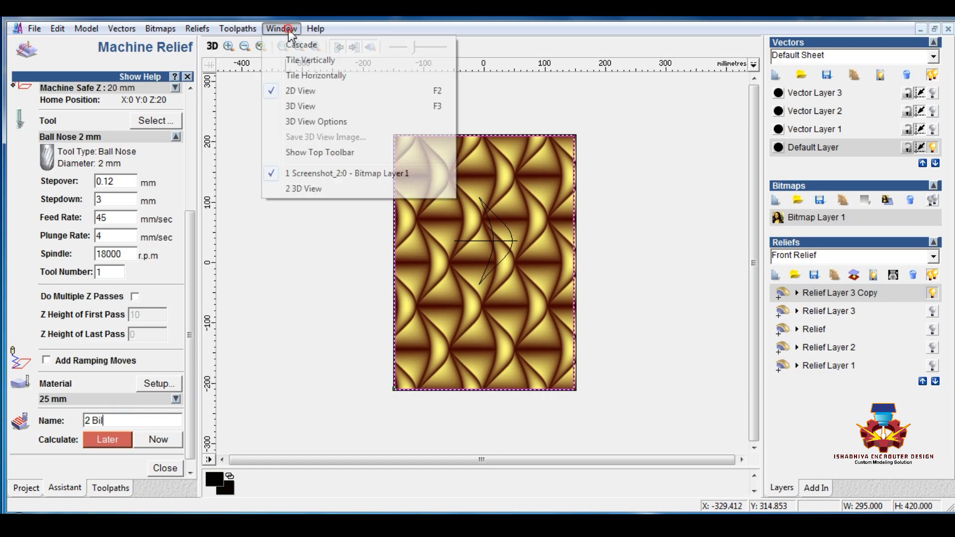
left_click(210, 49)
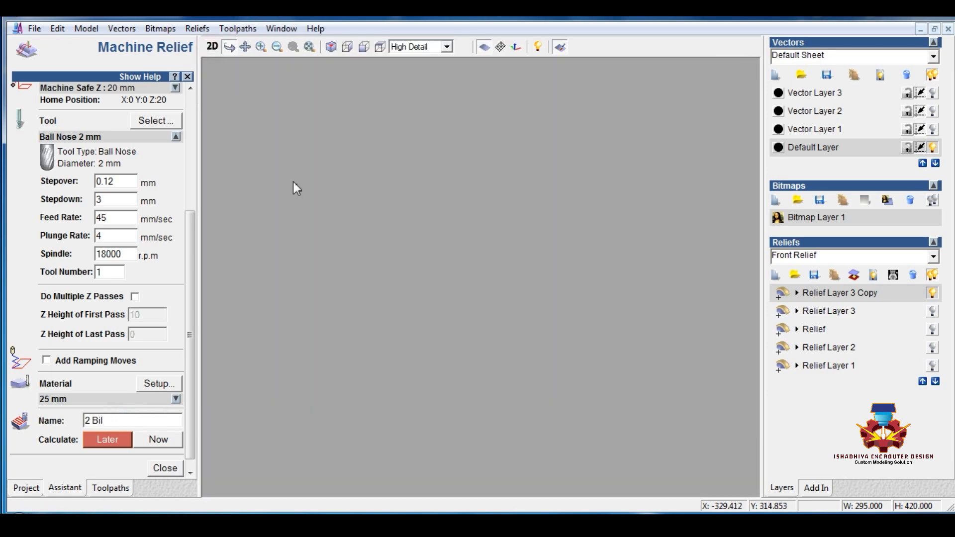
left_click(168, 446)
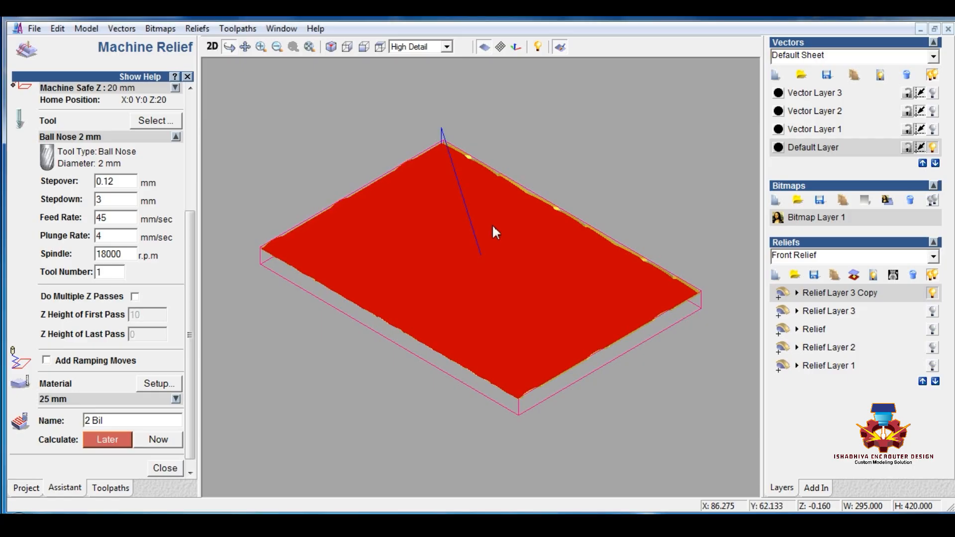
Close the Machine Relief settings, run a fast simulation of the 2 Bil toolpath at Fast resolution and inspect the machined surface
left_click(166, 469)
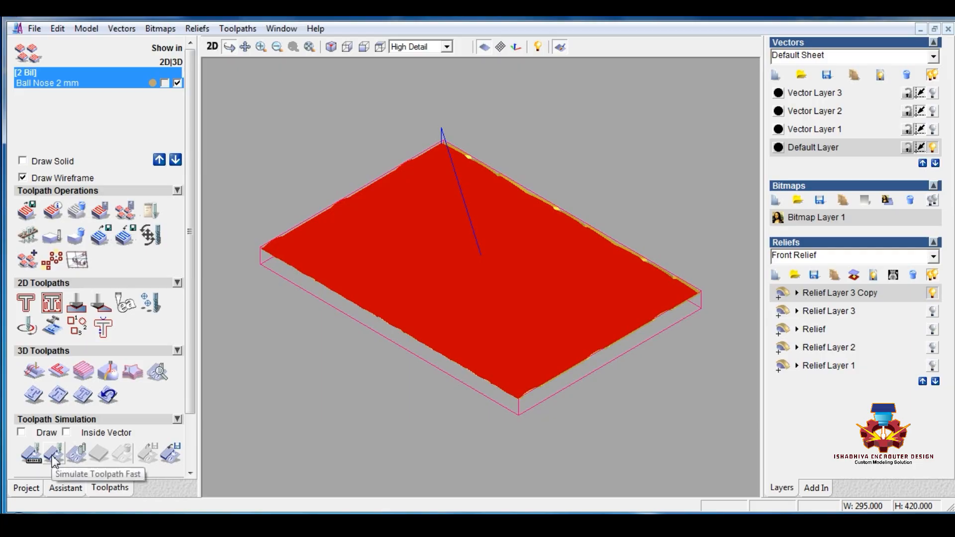
left_click(53, 456)
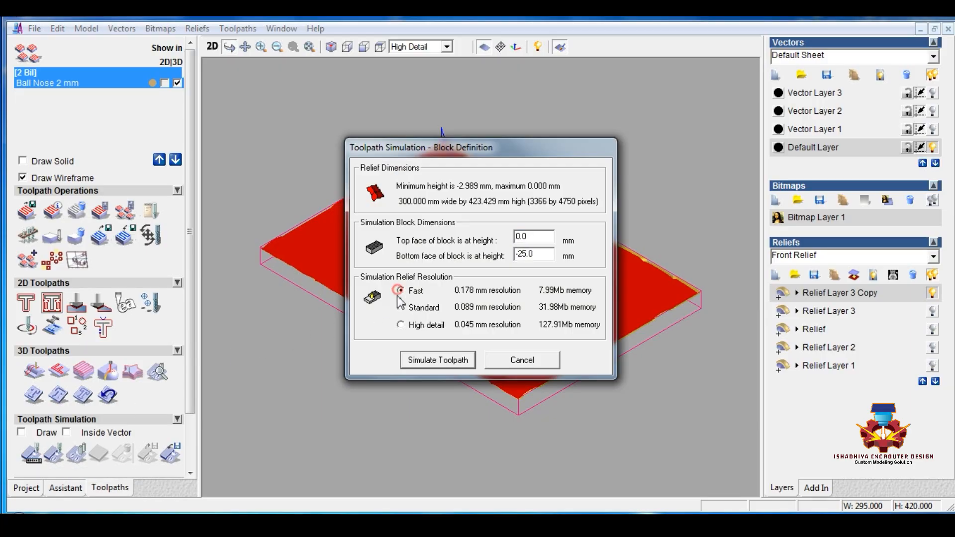
left_click(414, 361)
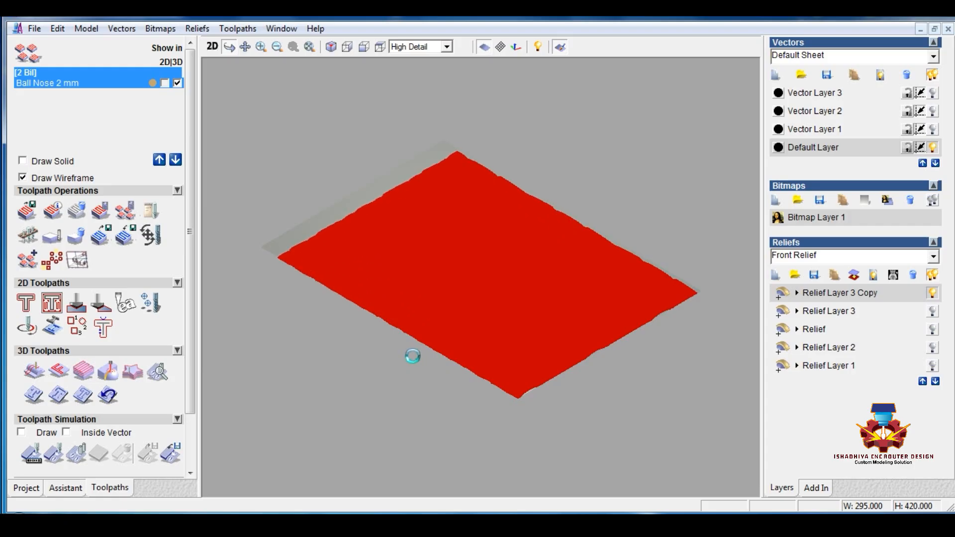
left_click_drag(507, 324, 512, 305)
scroll(512, 306, "up", 5)
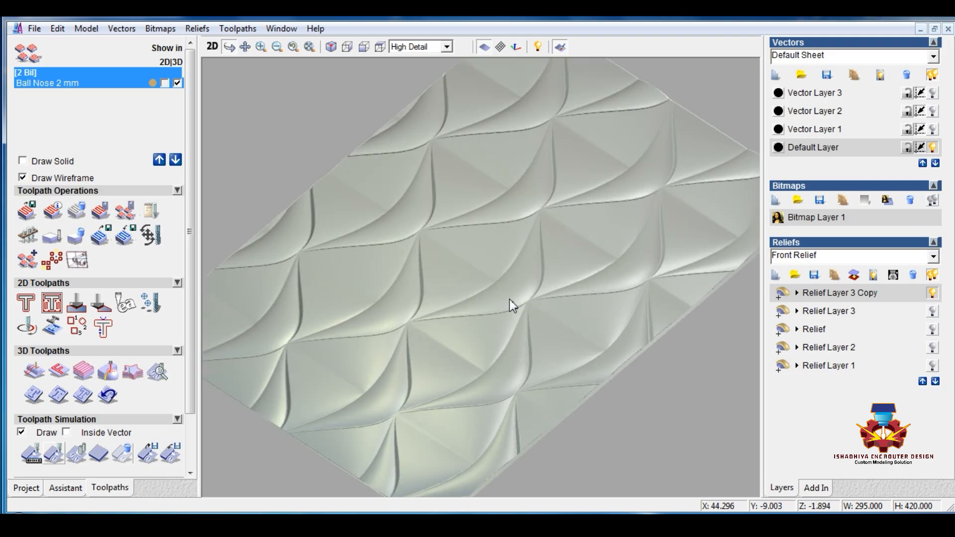
left_click_drag(577, 316, 353, 374)
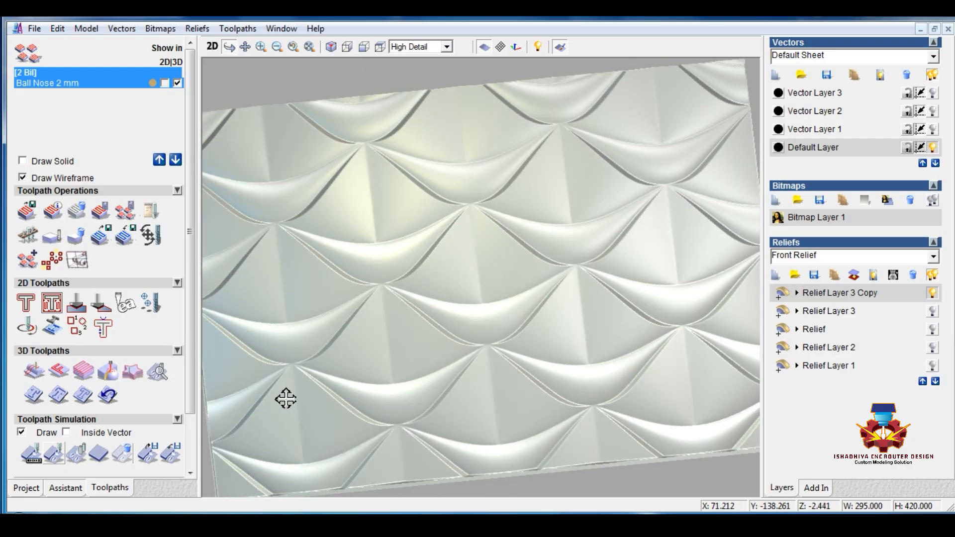
Delete the toolpath simulation and examine the petal relief's surface closely from several angles
left_click(120, 455)
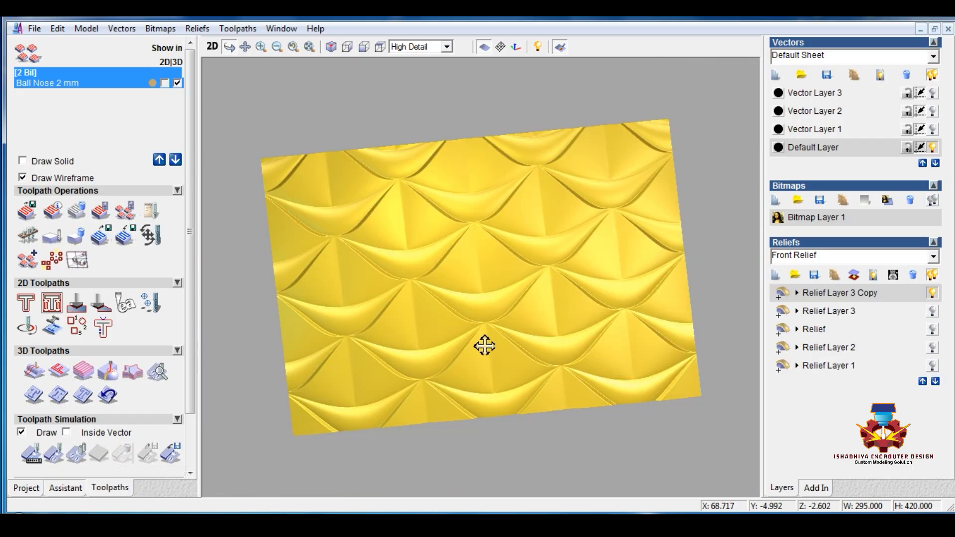
left_click_drag(484, 346, 491, 306)
scroll(491, 306, "up", 3)
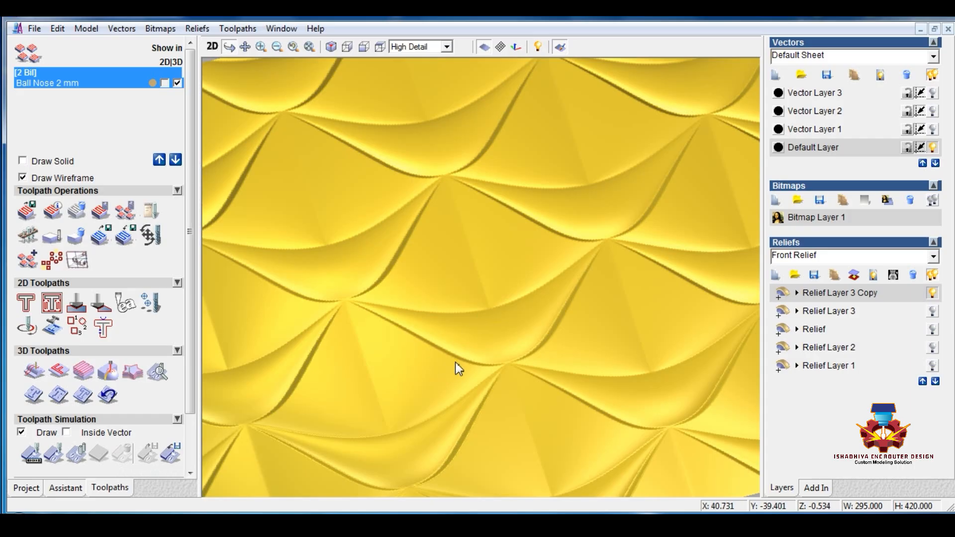
scroll(456, 362, "down", 1)
left_click_drag(488, 357, 514, 343)
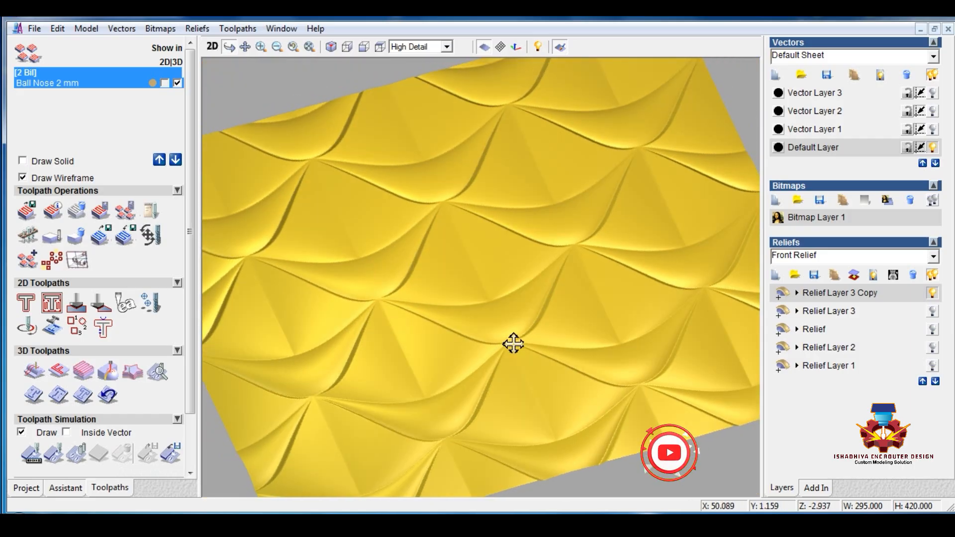
mouse_move(629, 363)
left_mouse_down()
mouse_move(625, 350)
mouse_move(638, 360)
left_mouse_up()
left_click_drag(445, 225, 469, 224)
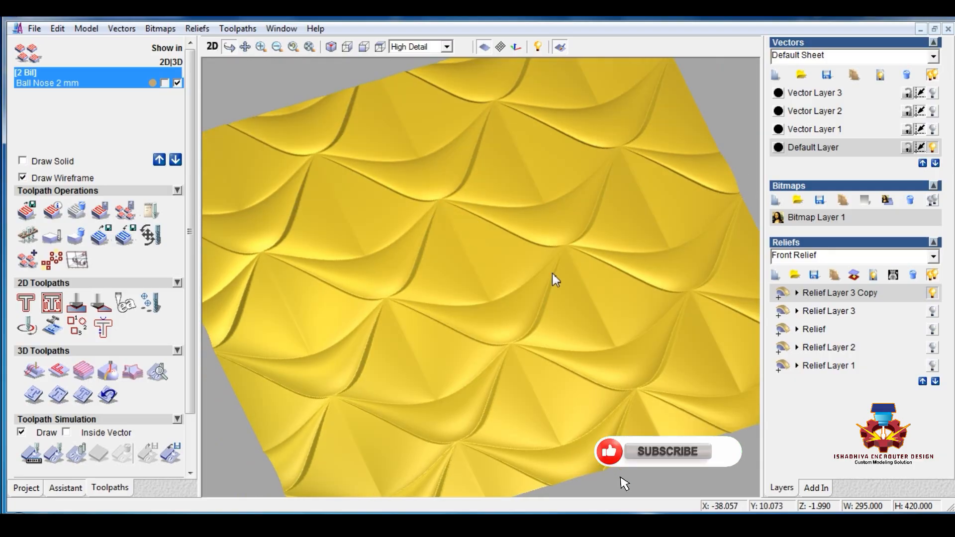
left_click_drag(554, 273, 549, 282)
left_click_drag(607, 383, 596, 395)
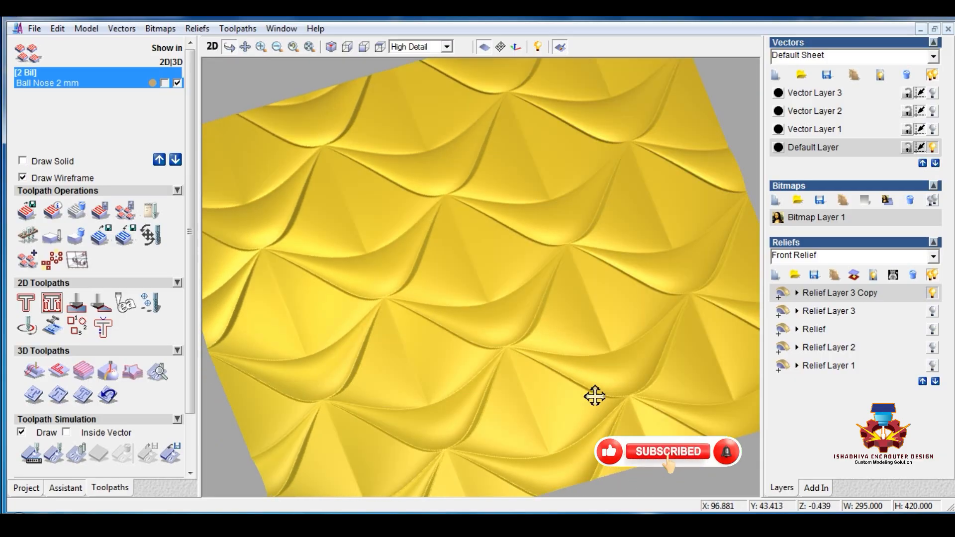
left_click_drag(580, 258, 704, 396)
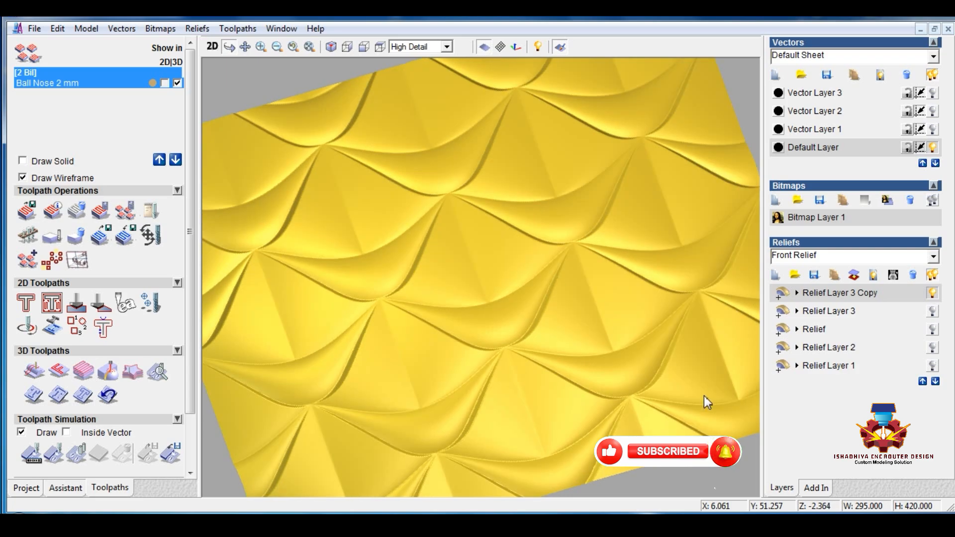